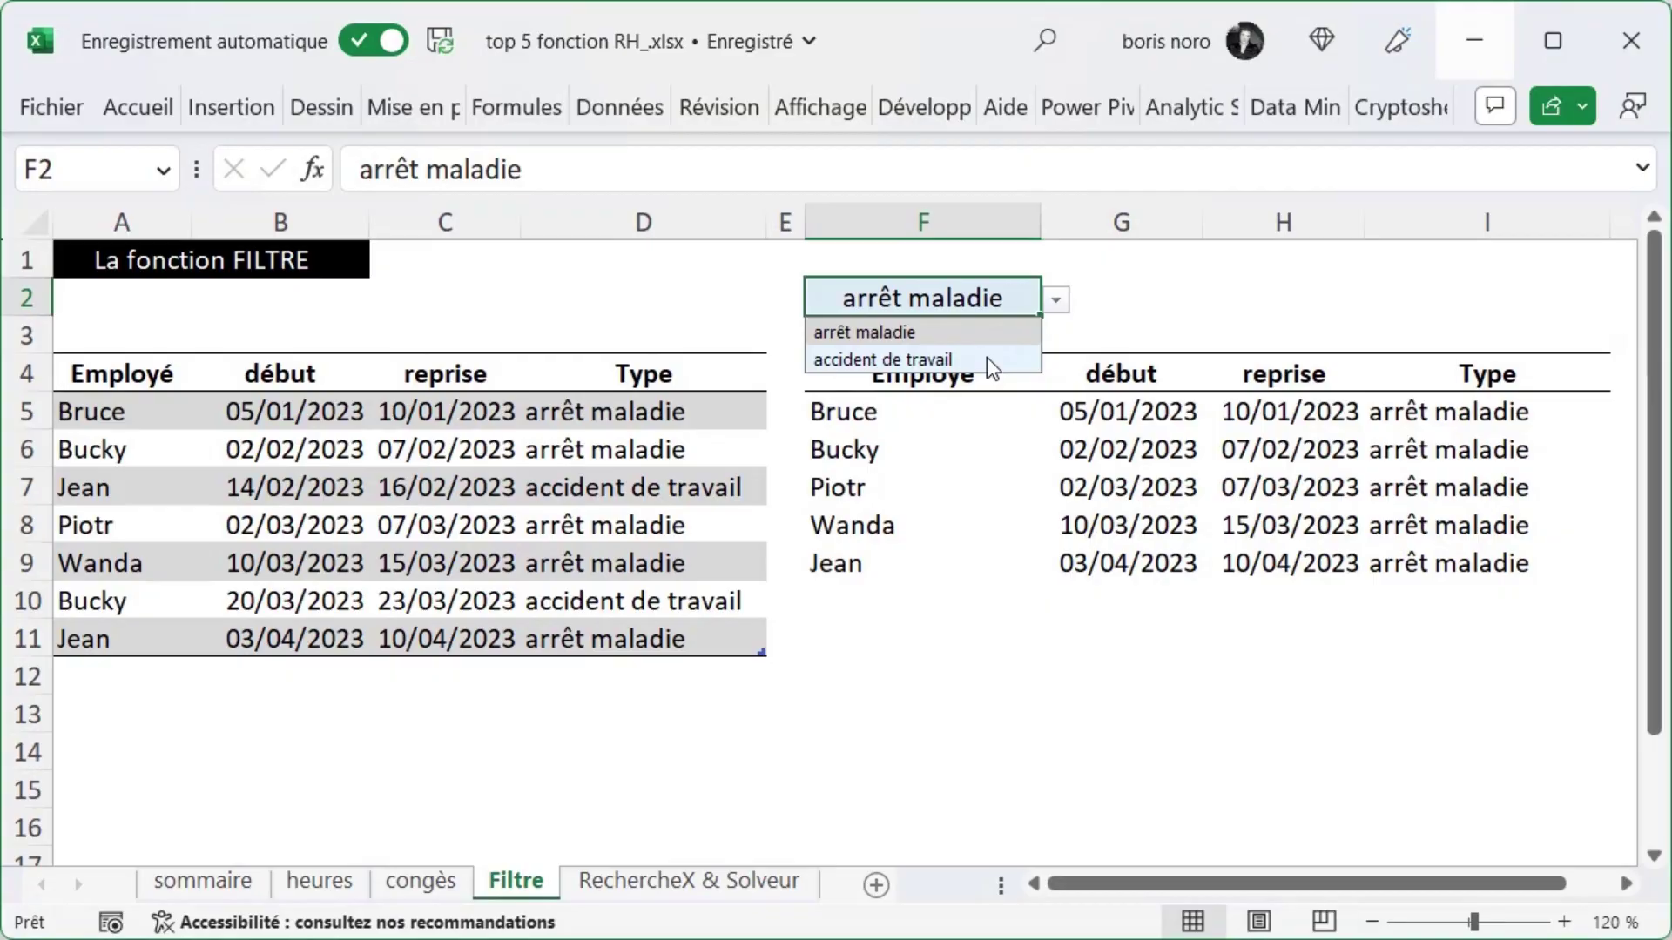
- Finish the Solver demo by optimising the bonuses and keeping the Solver solution
left_click(985, 357)
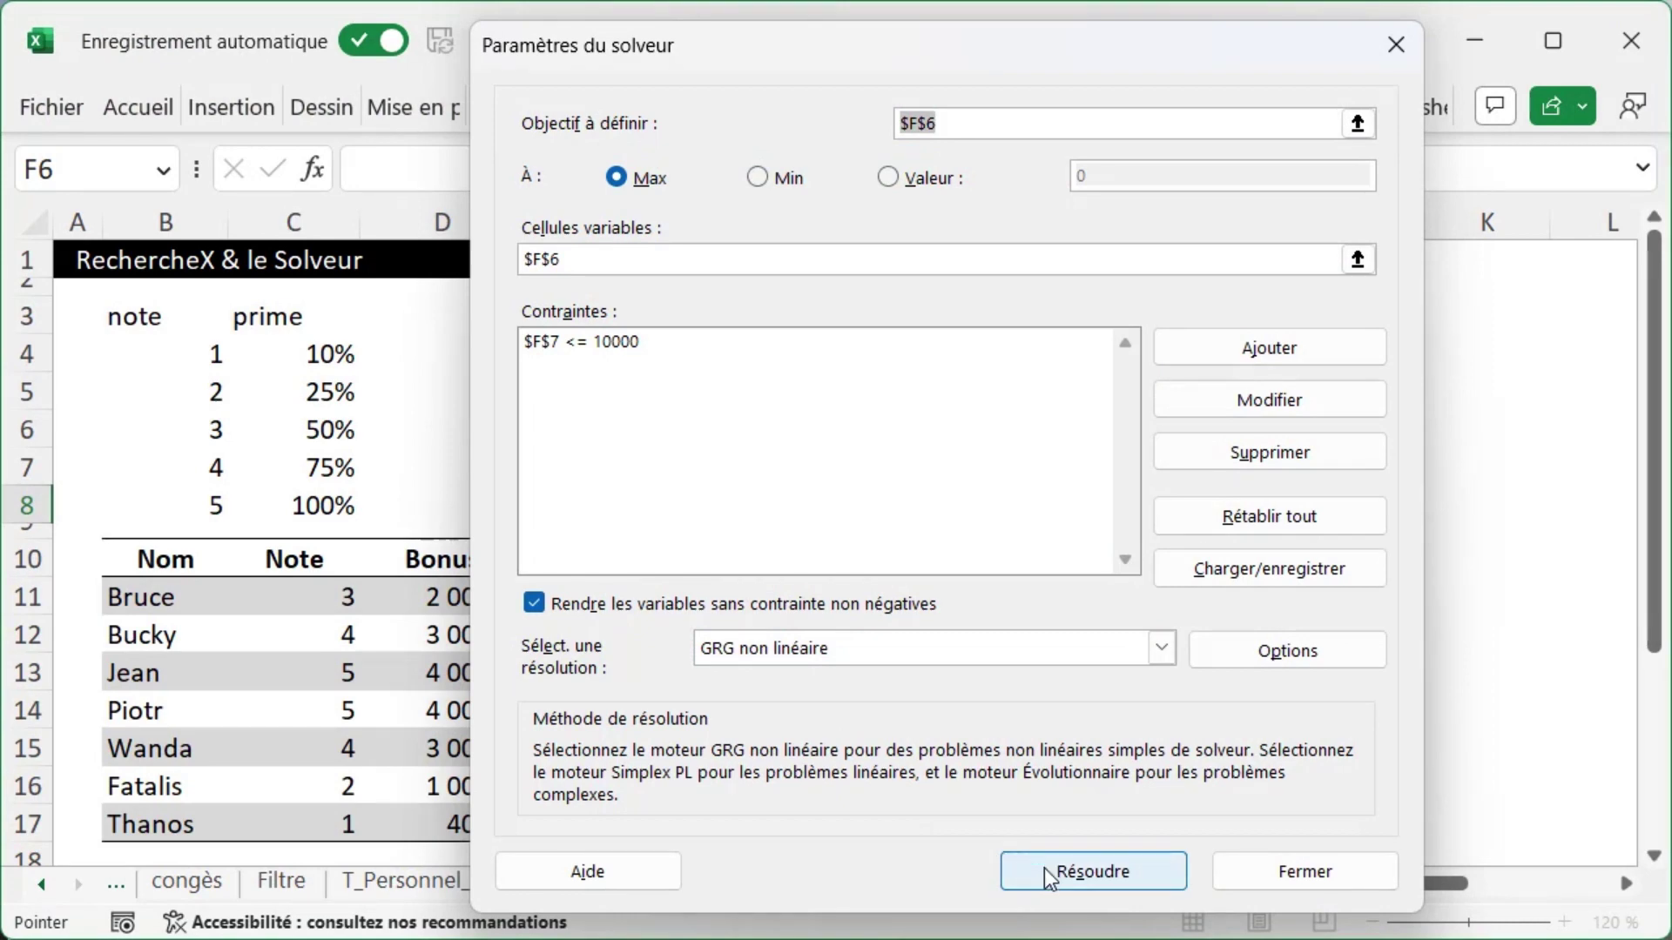
left_click(1043, 868)
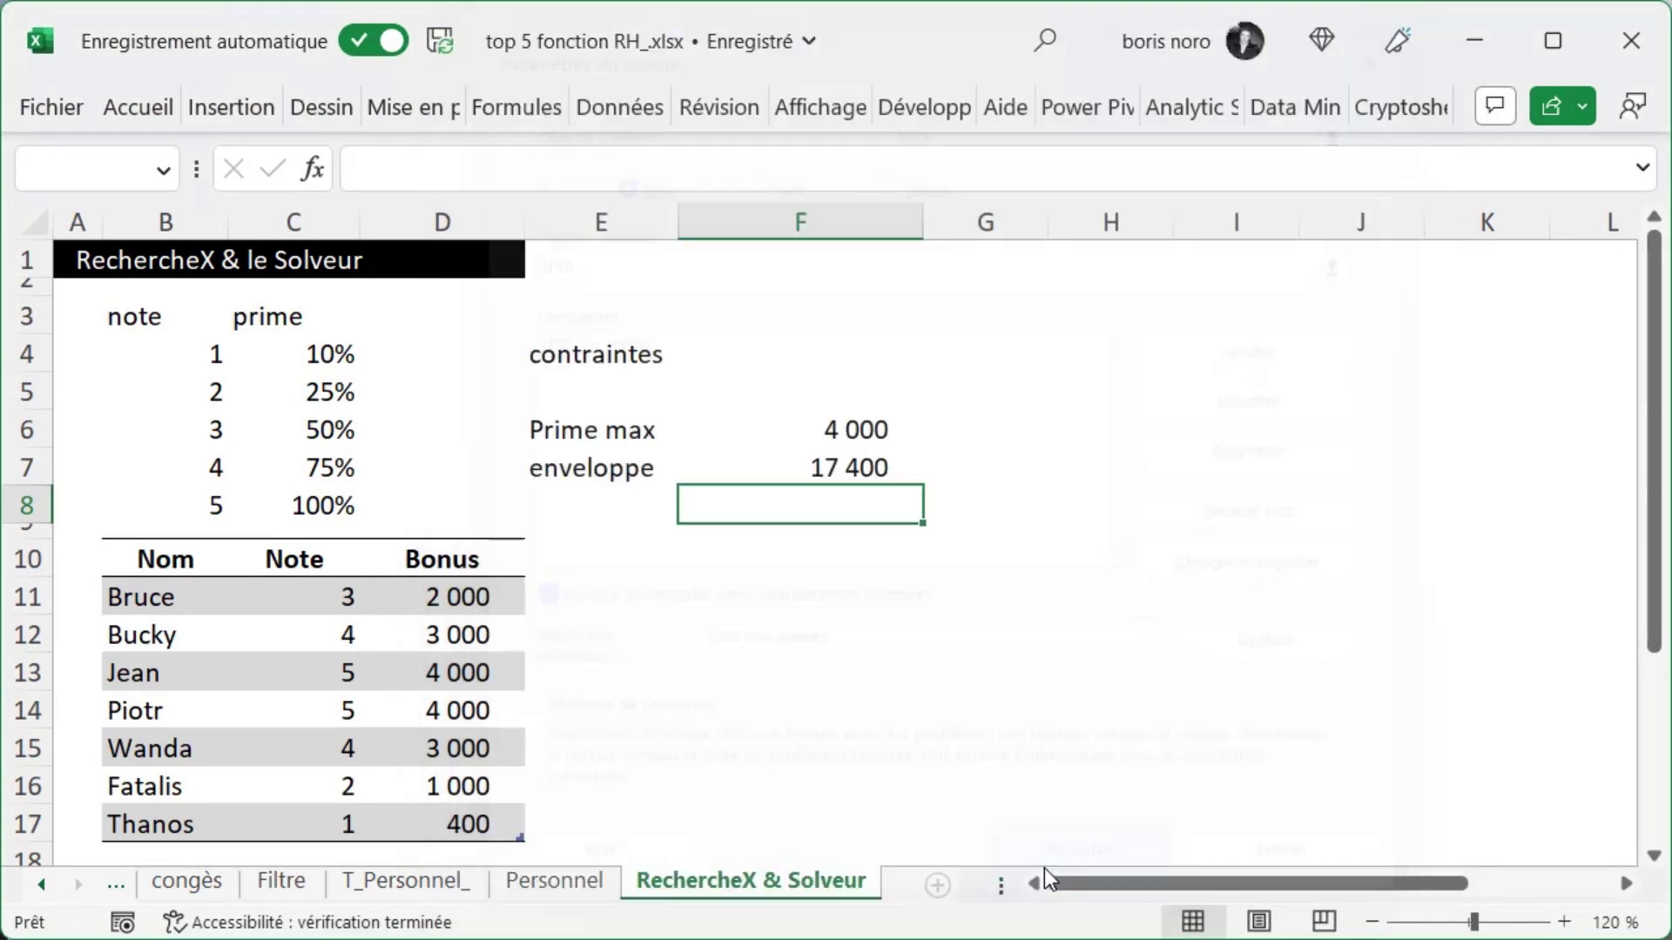
left_click(496, 573)
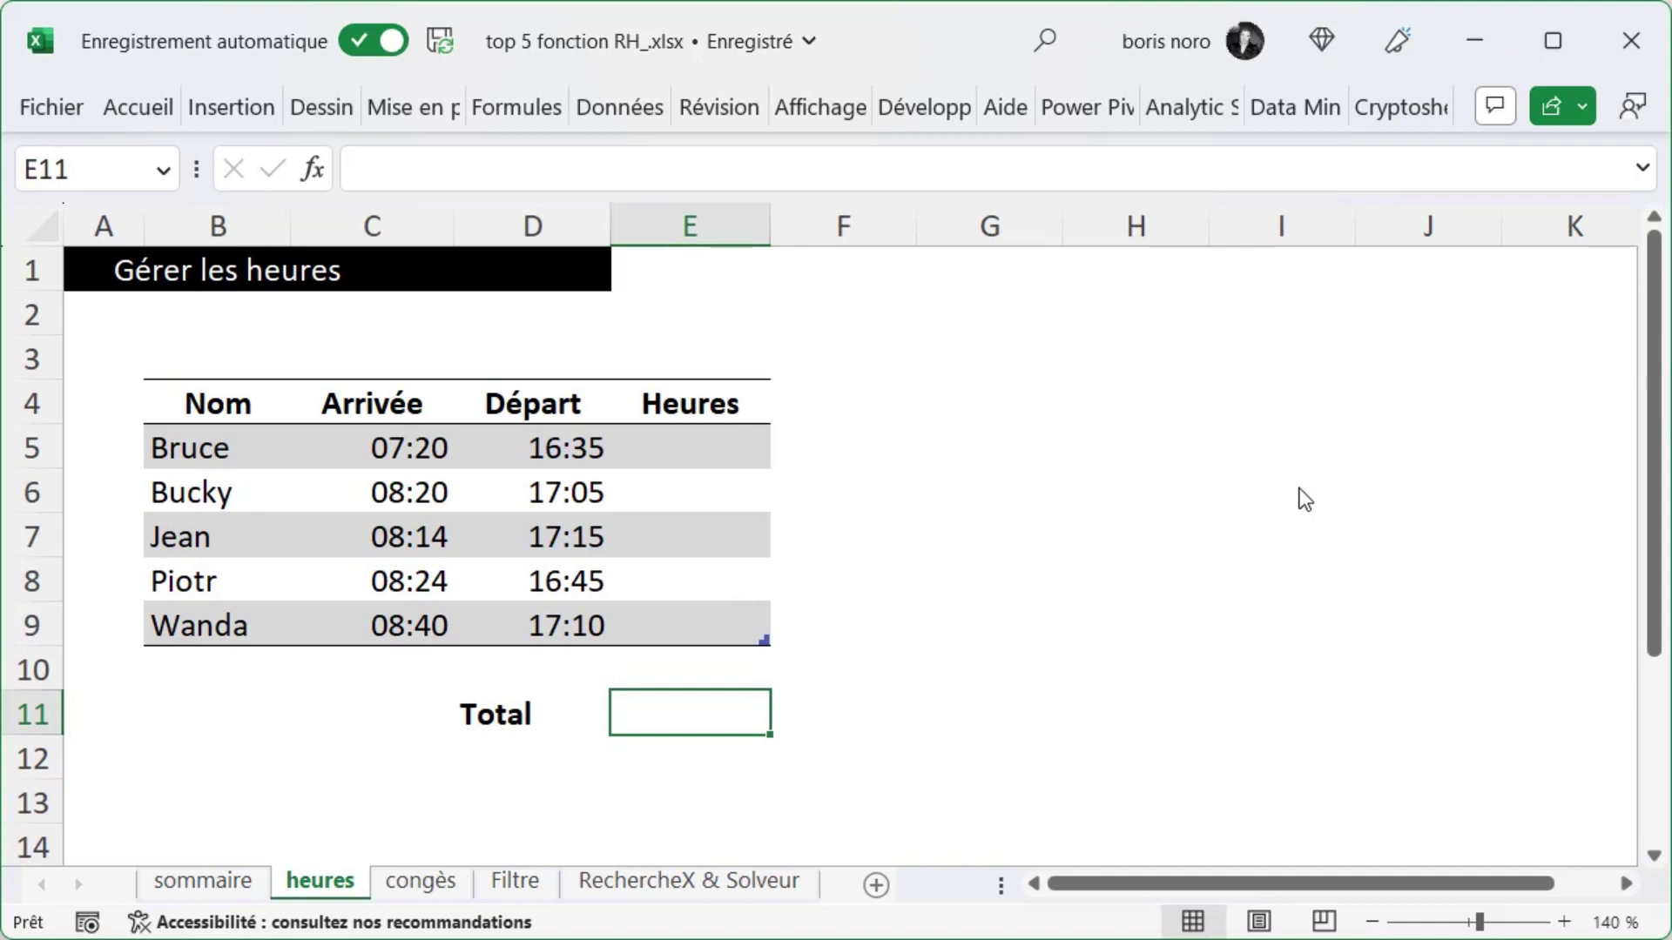
key("Up")
key("Up")
key("Up")
type("=")
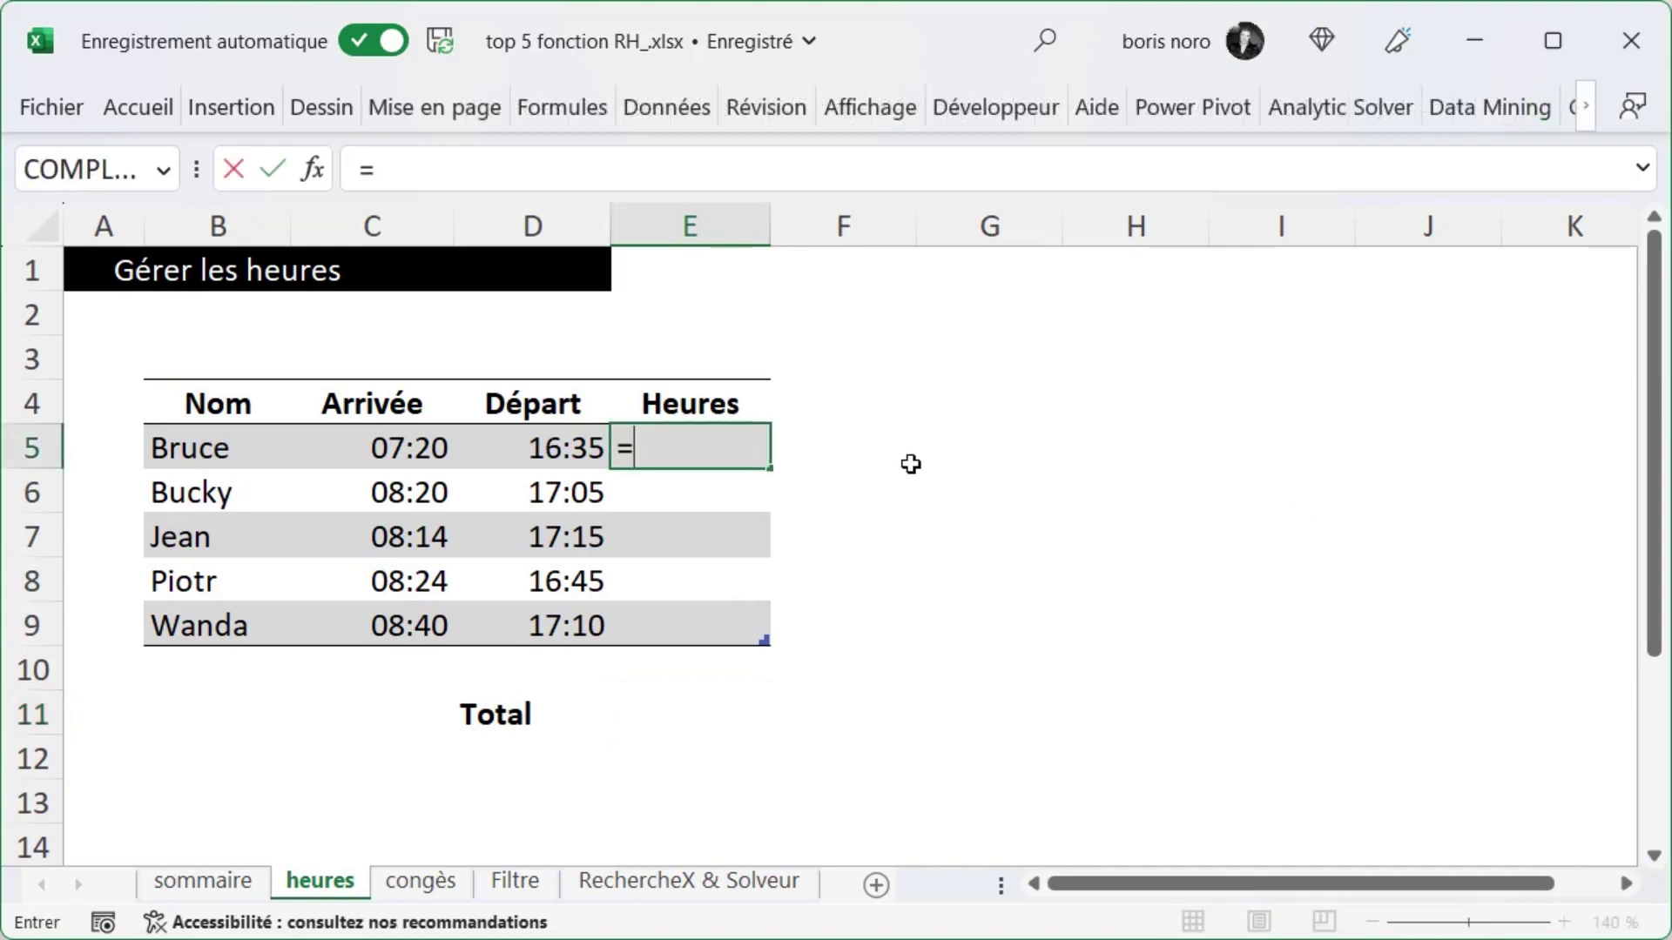
left_click(527, 450)
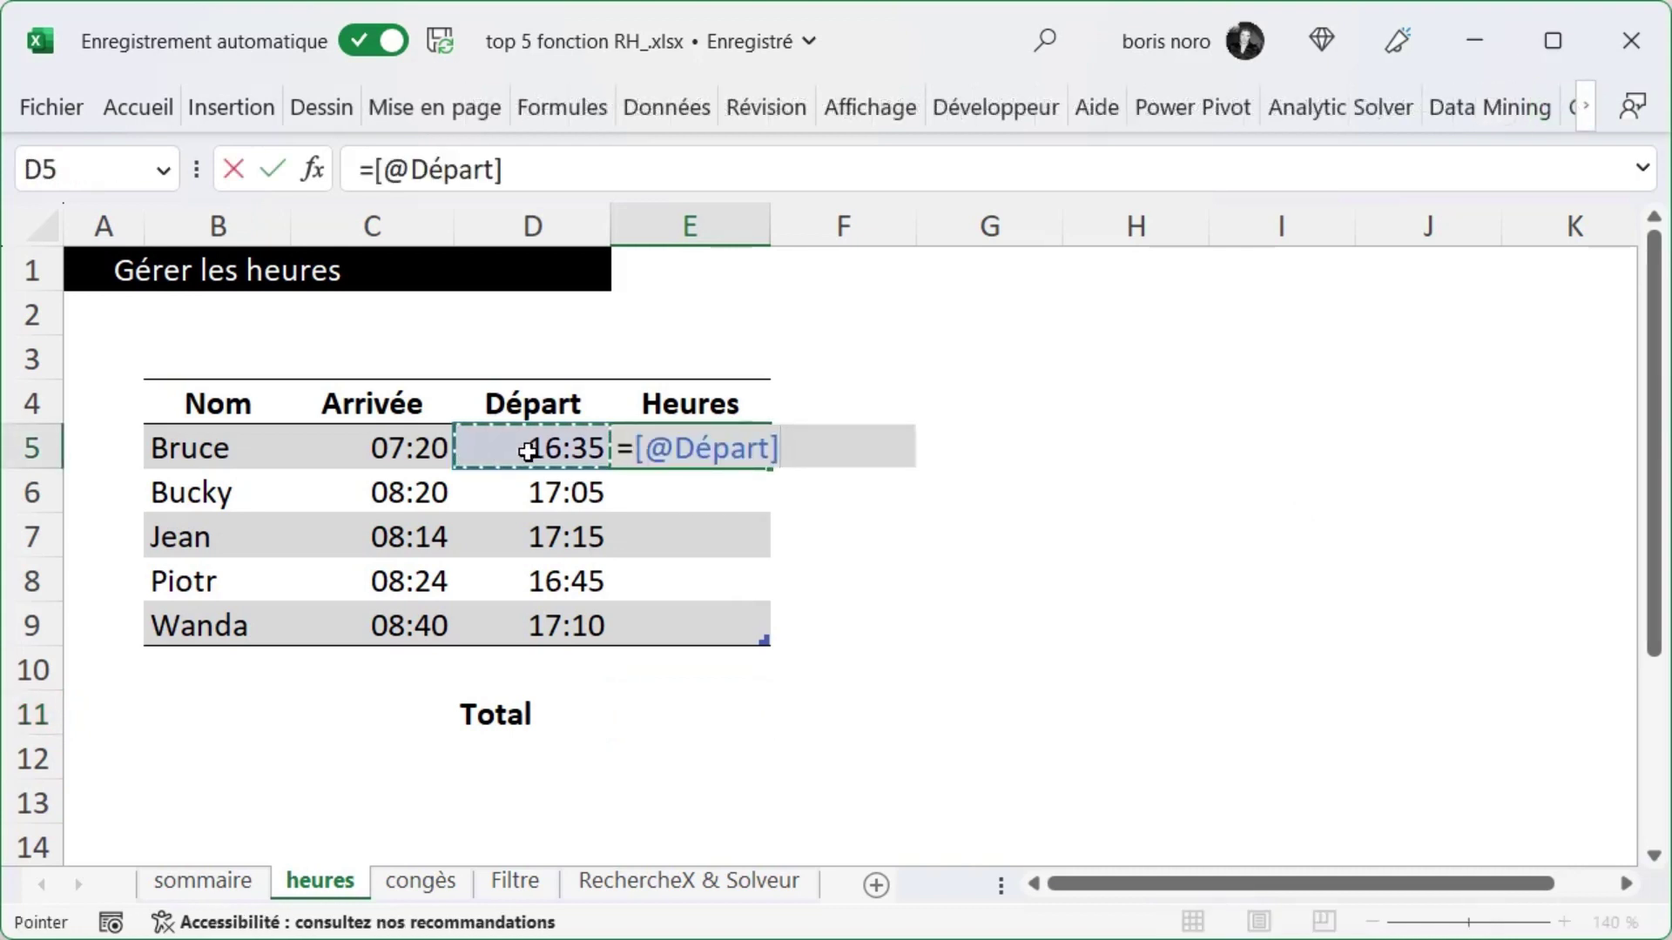
type("-")
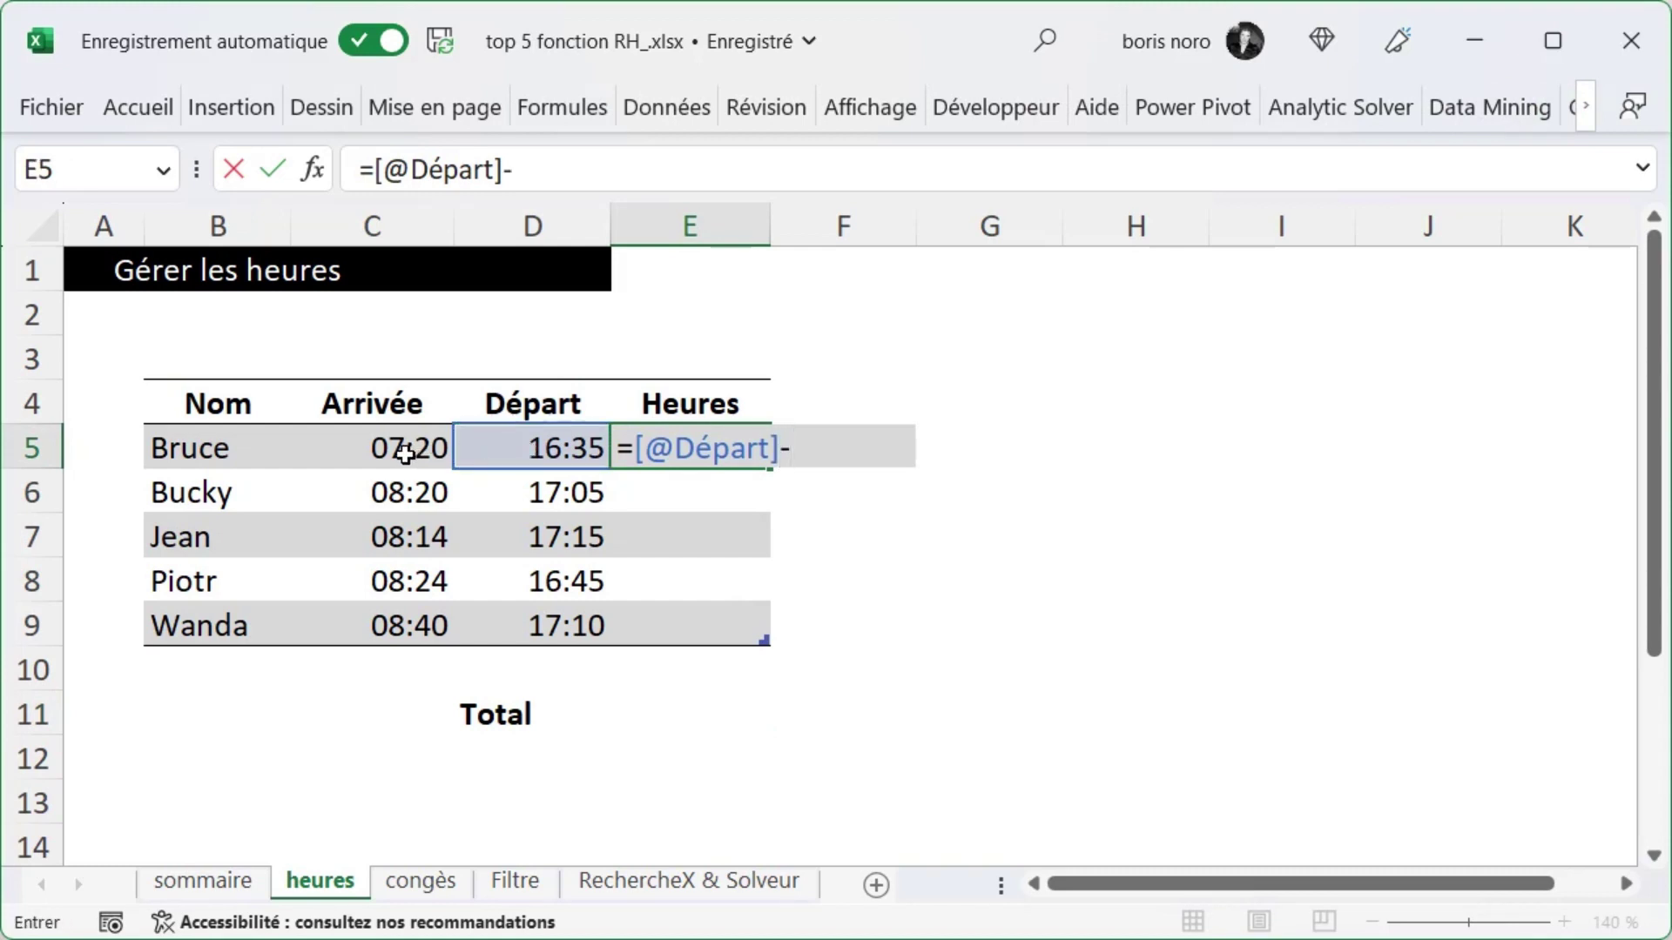
left_click(406, 452)
key("Return")
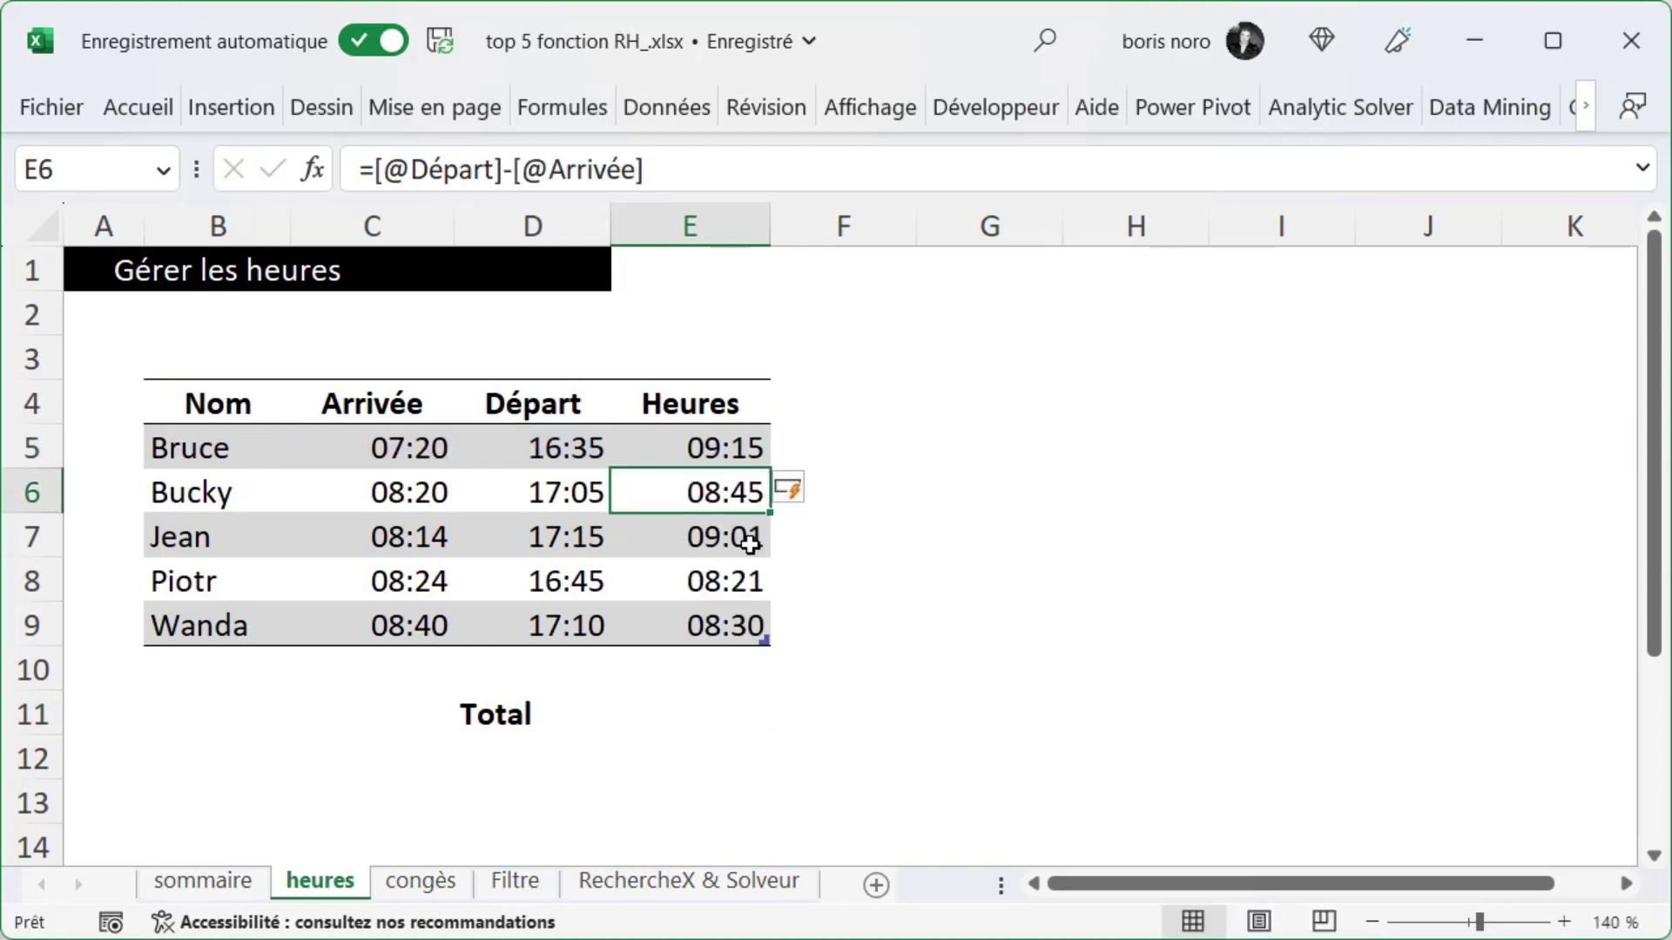
- Add a Total of =SOMME(Tableau4[Heures]) under the Heures column, showing 19:52:00
key("Down")
key("Down")
key("Down")
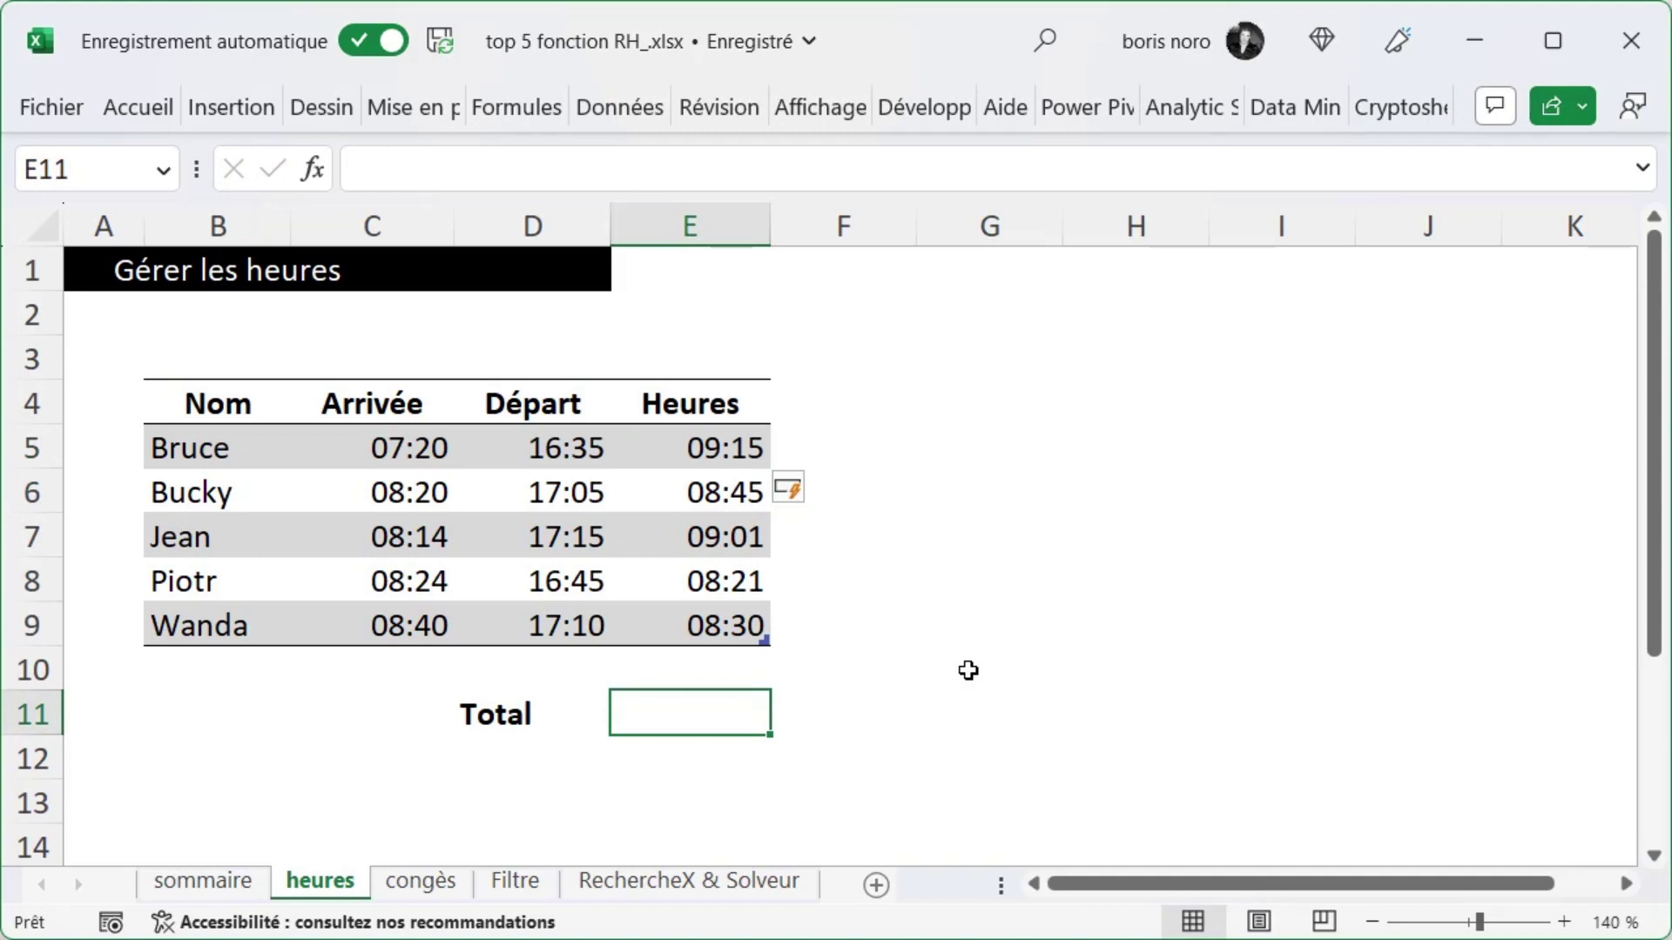
type("=somme(")
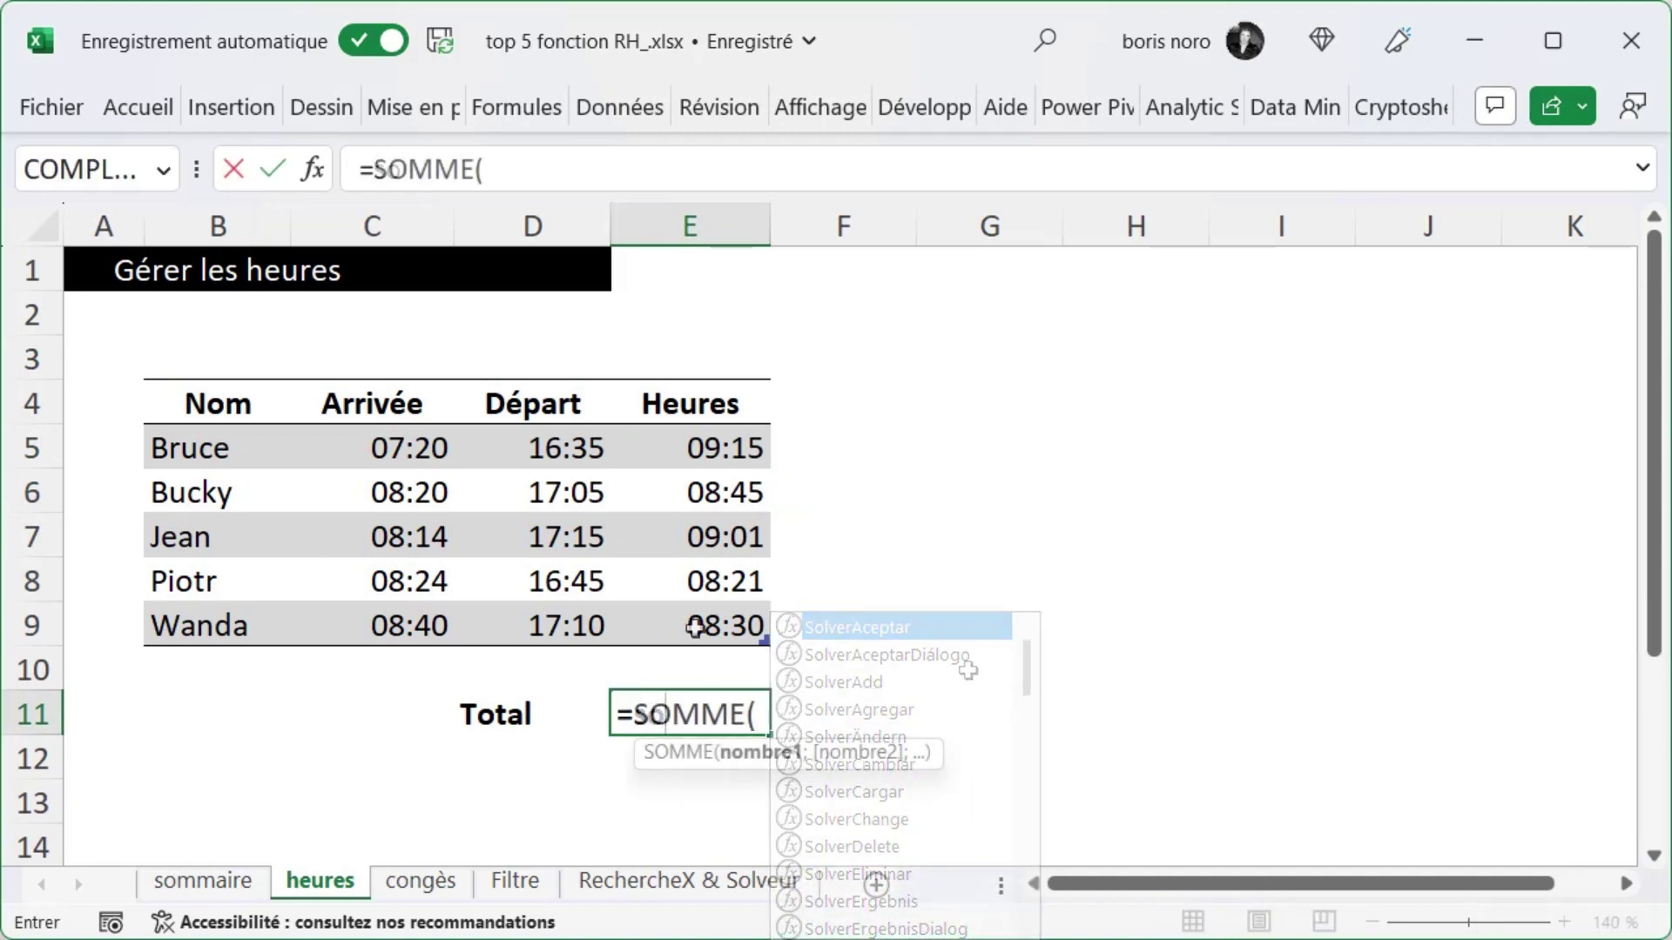
left_click(714, 378)
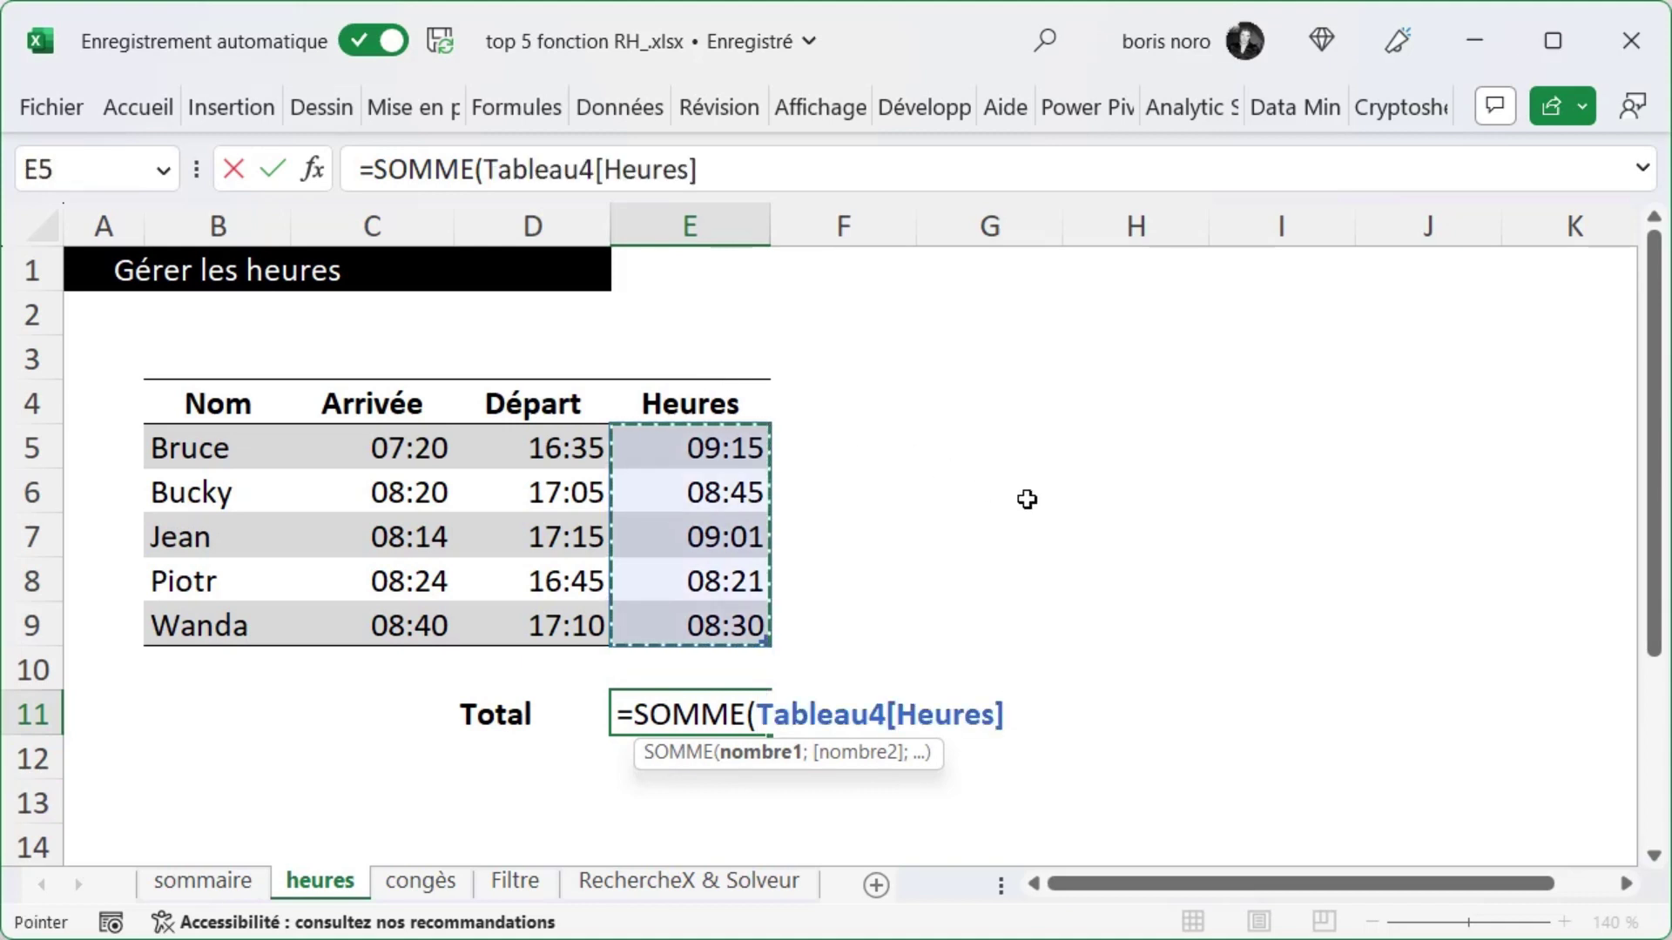
key("Return")
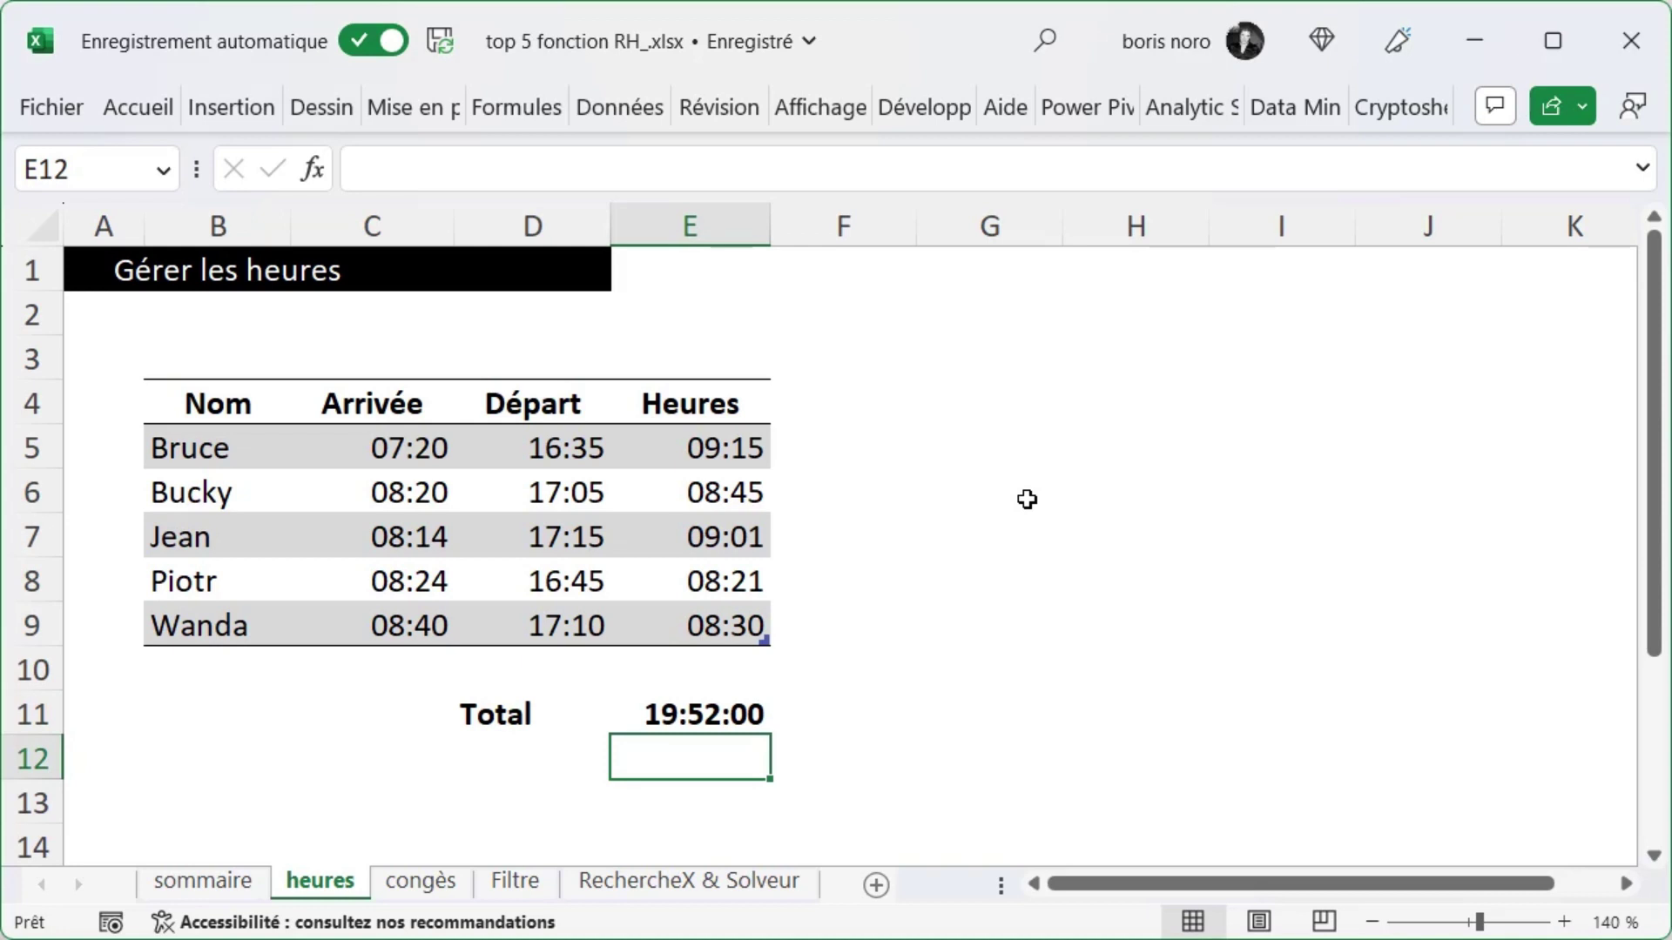
left_click(628, 712)
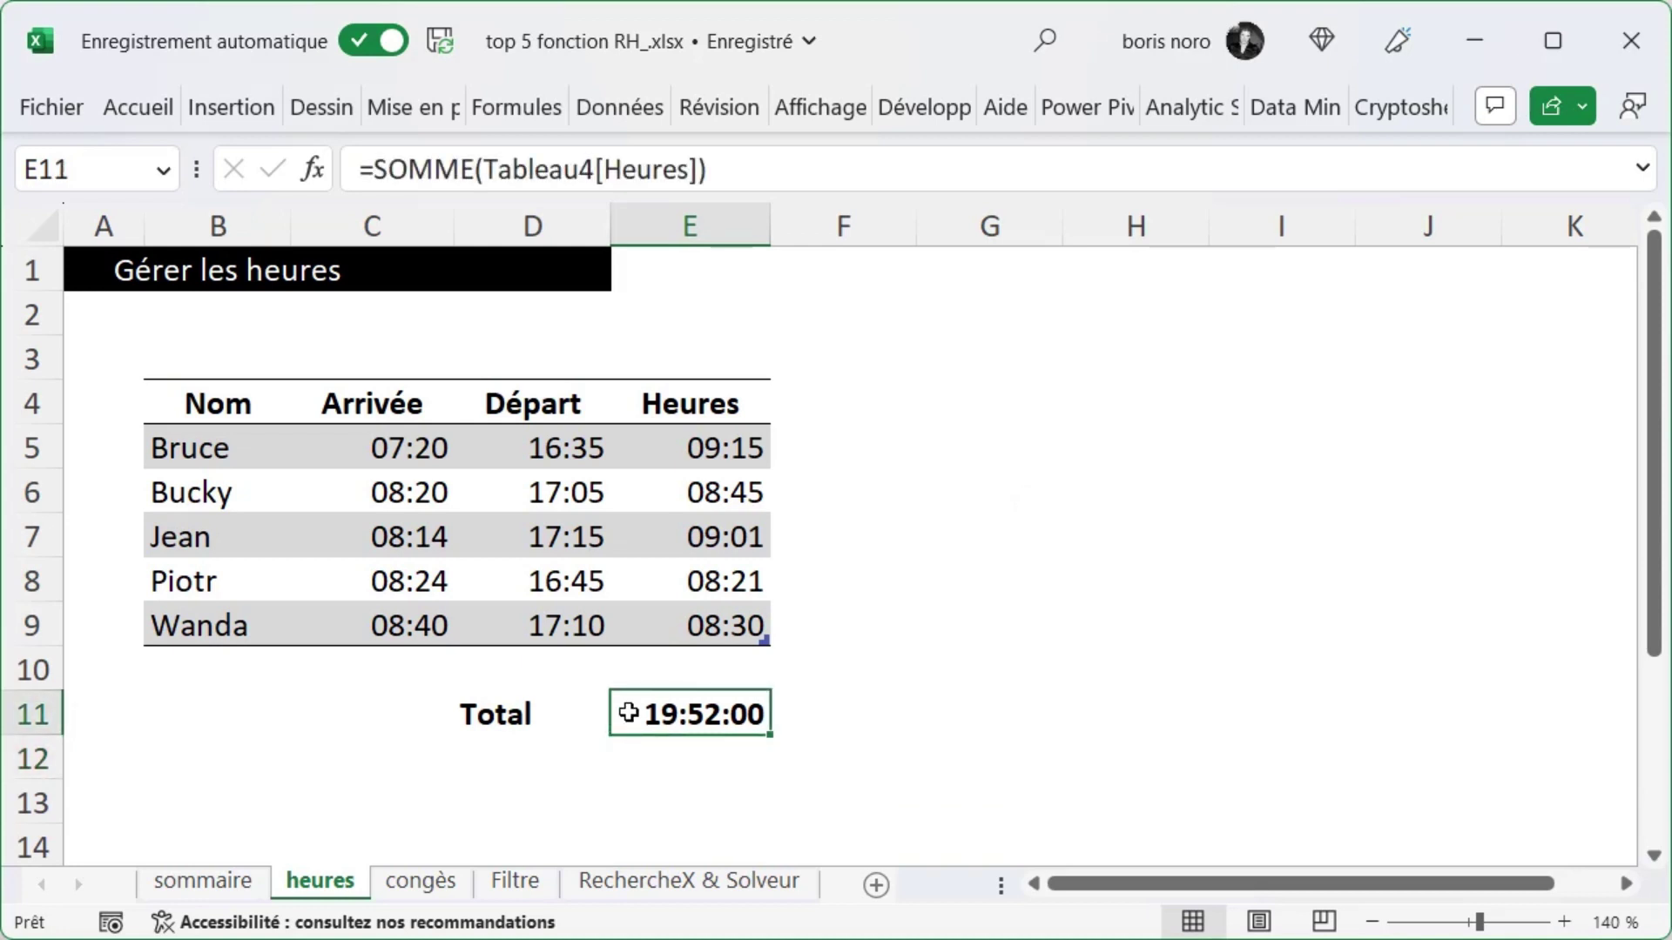
- Give the Total cell the custom format [h]:mm:ss so it shows 43:52:00
right_click(627, 712)
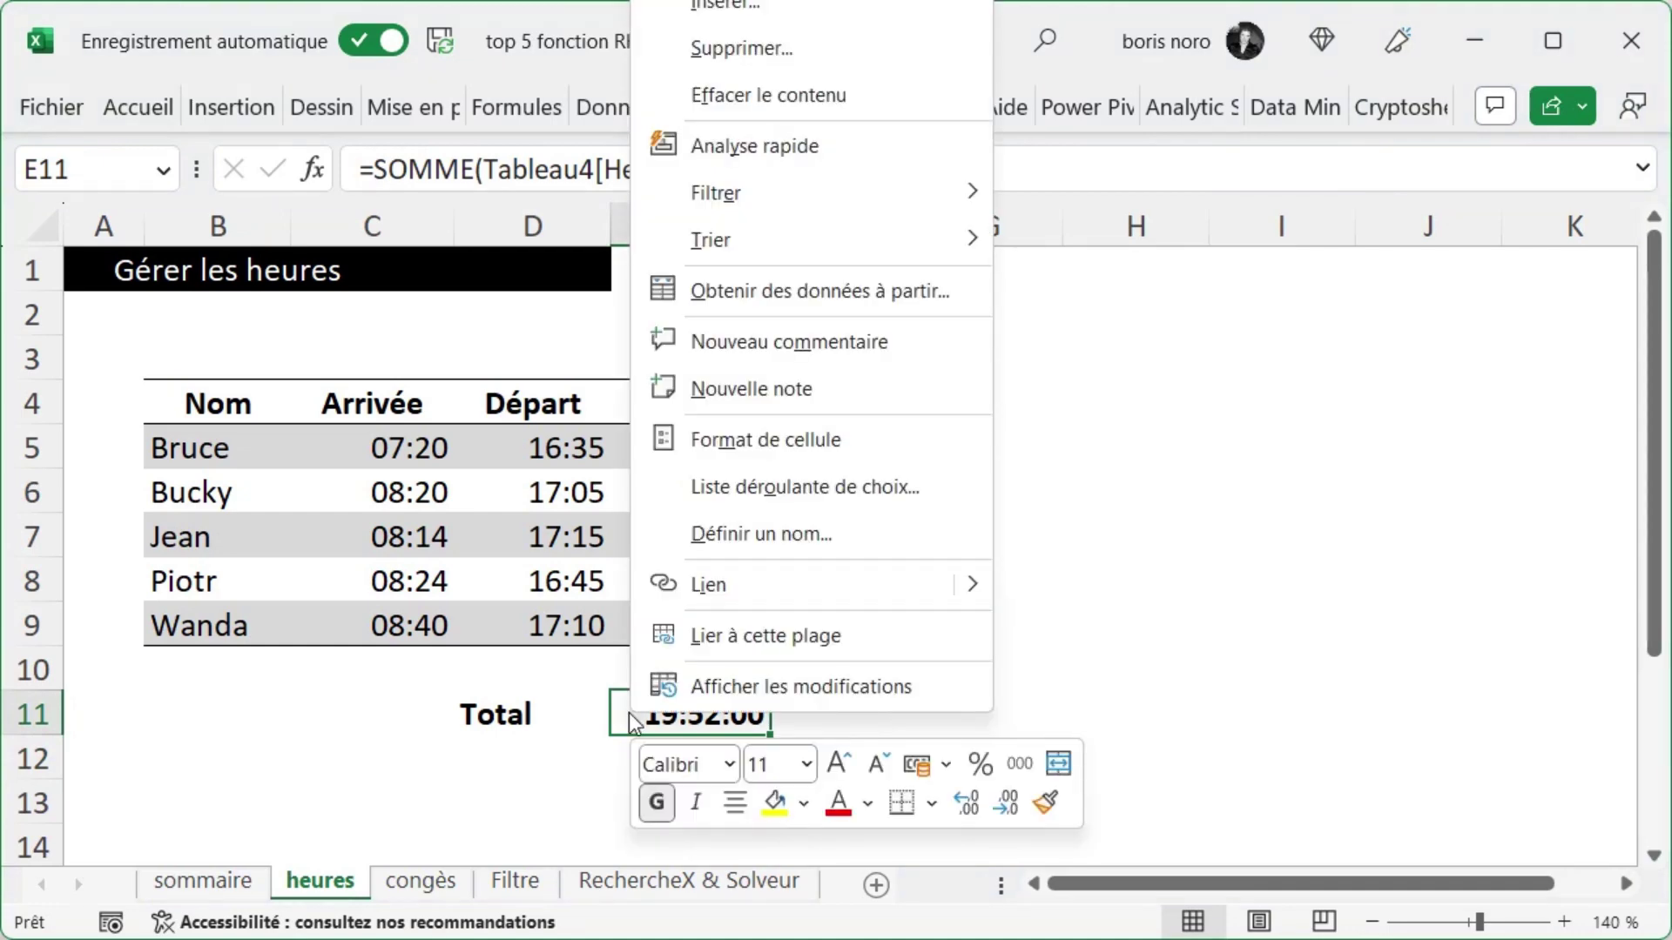
left_click(766, 440)
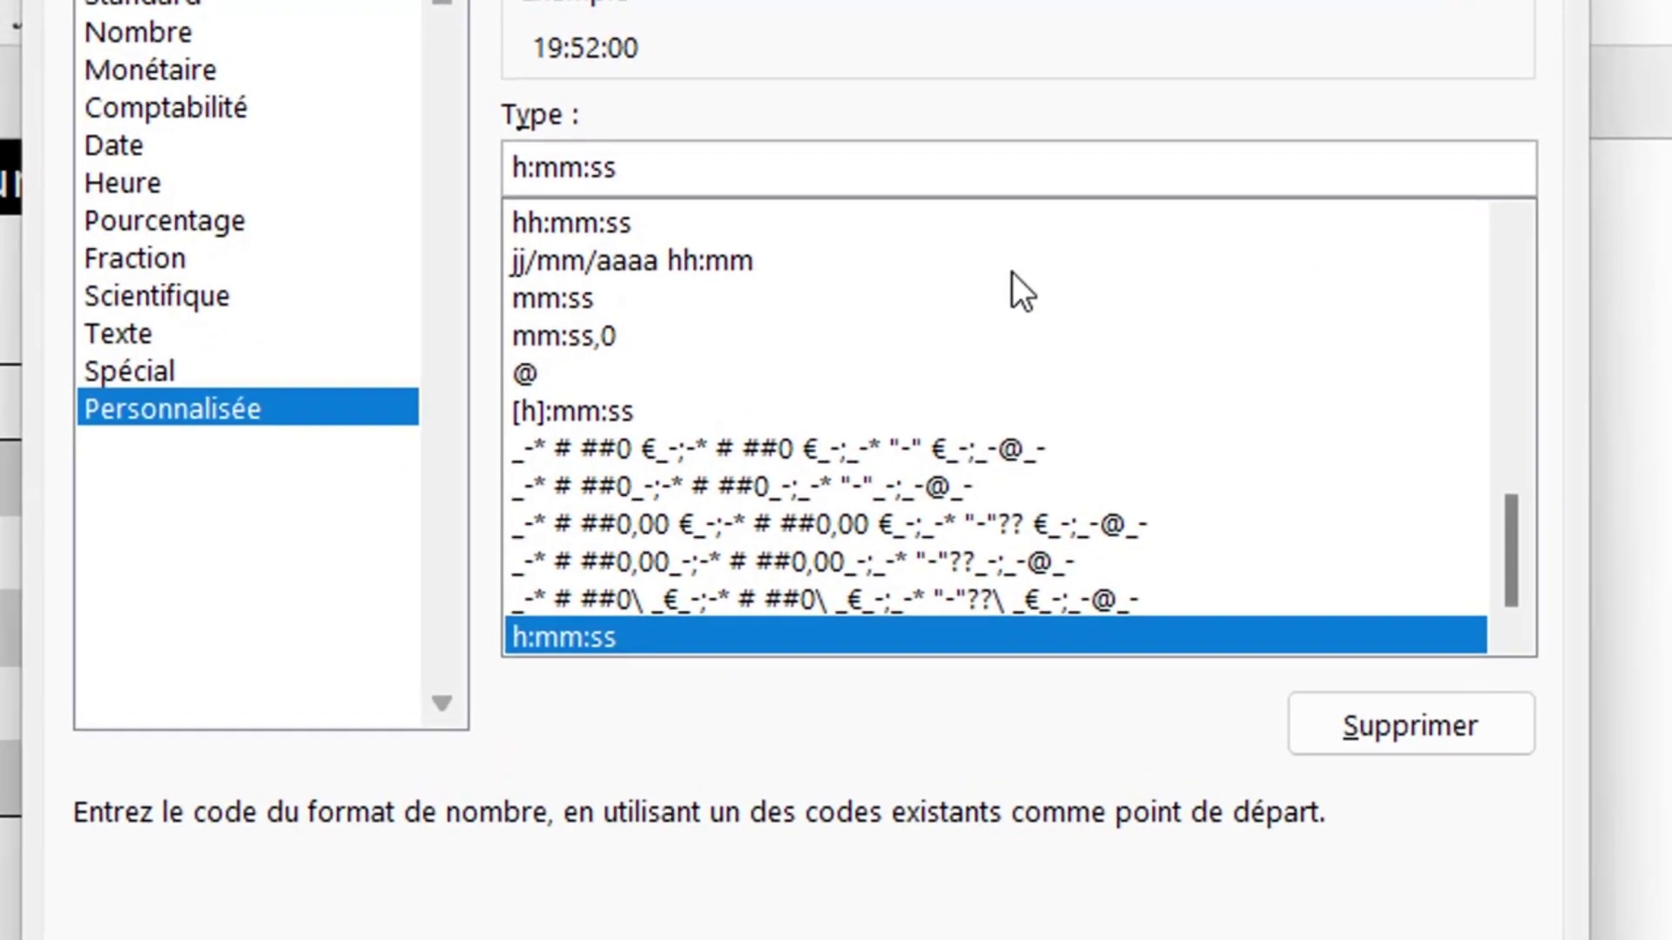
type("[h")
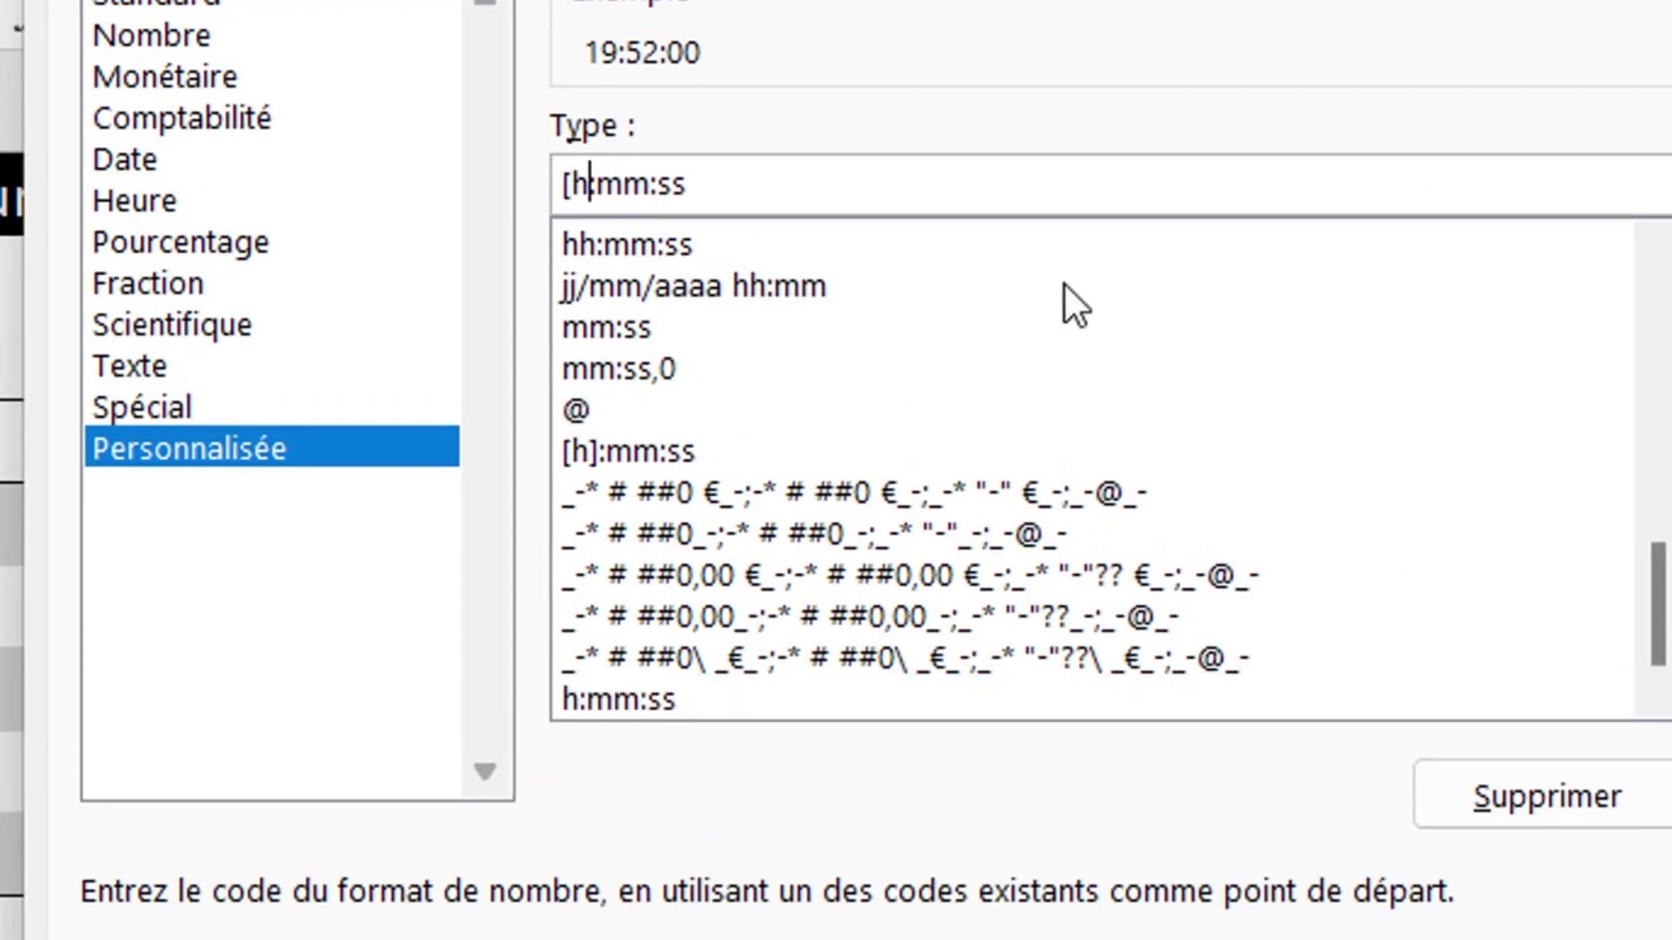
type("]")
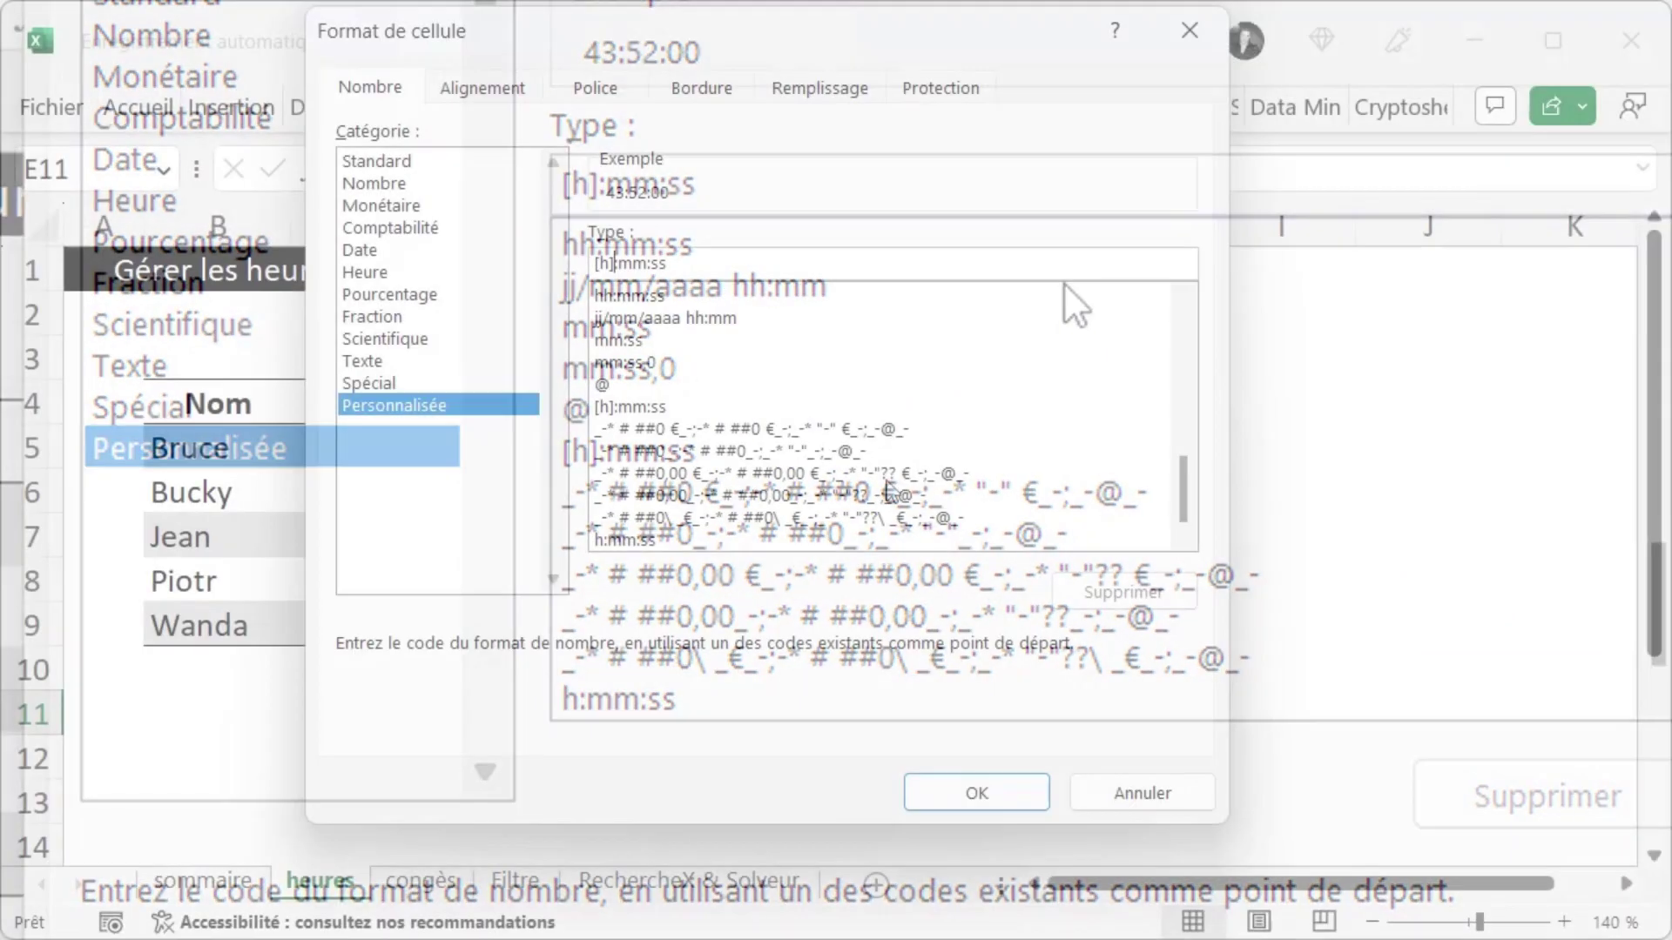
left_click(952, 790)
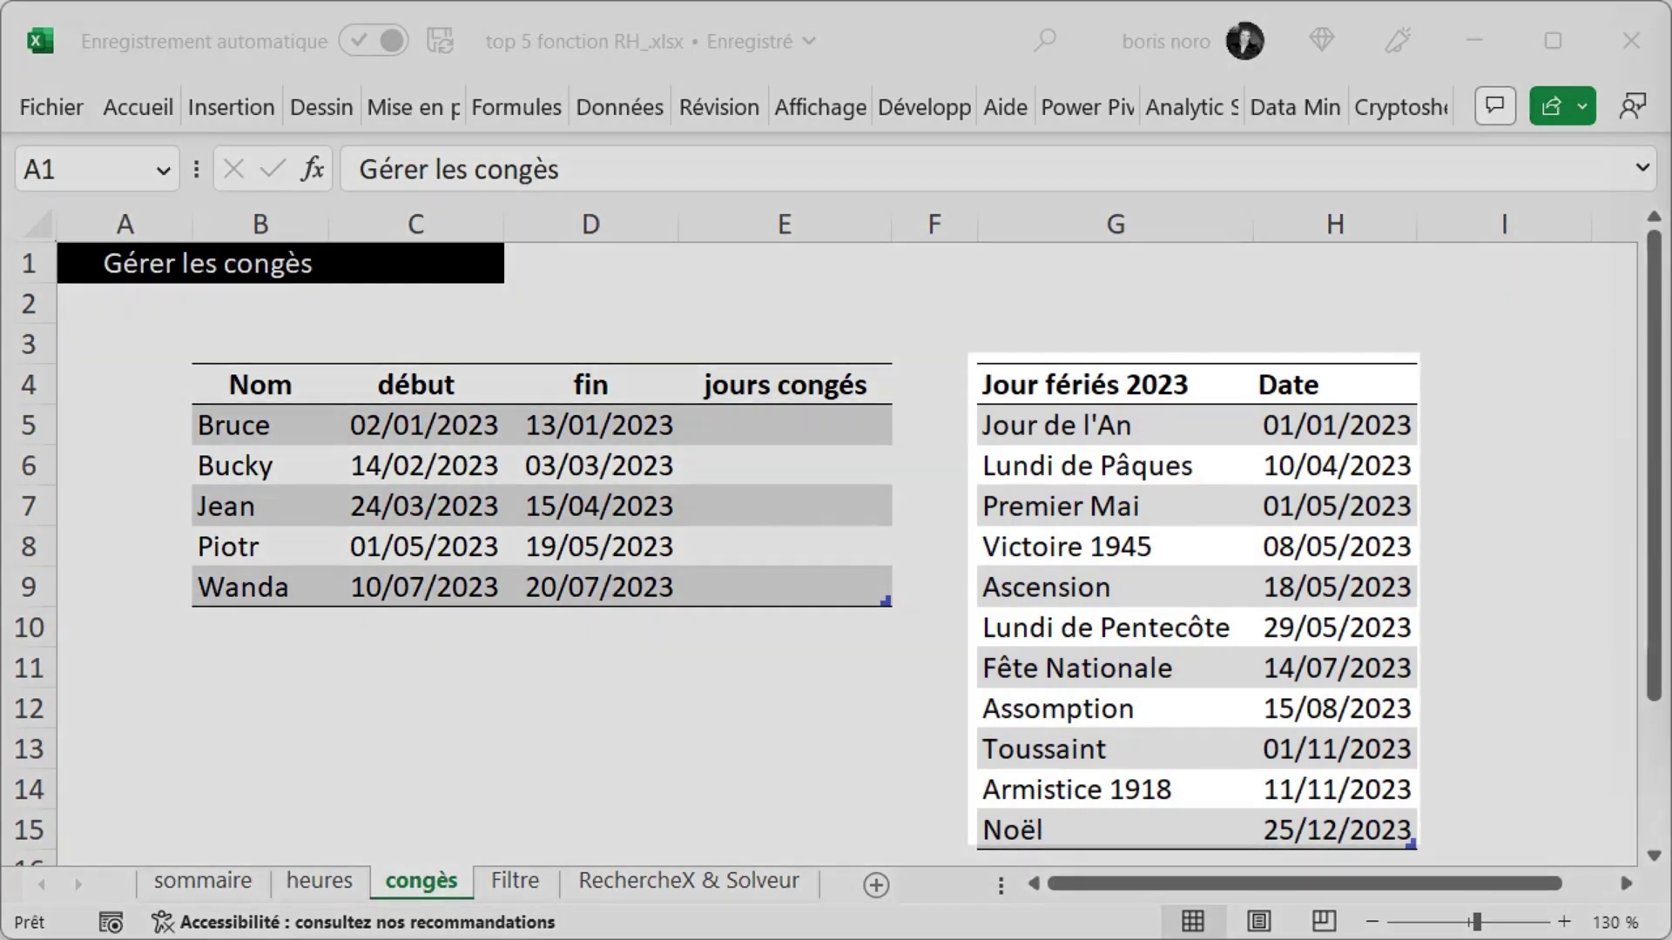
- Start the jours congés formula NB.JOURS.OUVRES.INTL using Bruce's début and fin dates
double_click(768, 431)
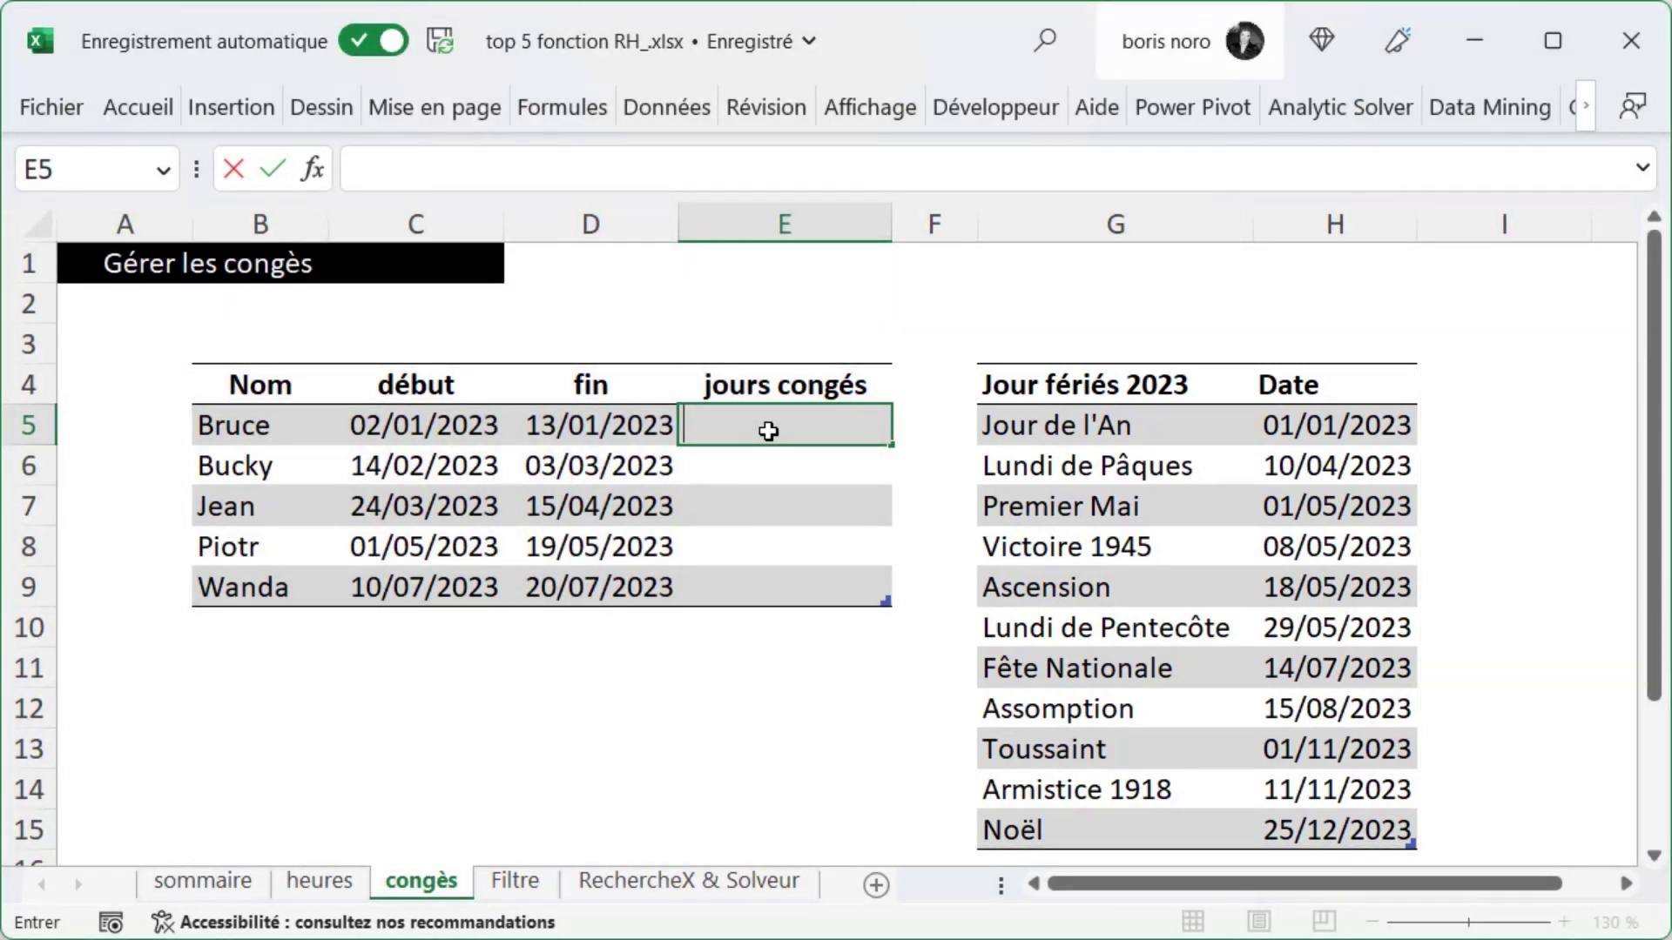
key("Escape")
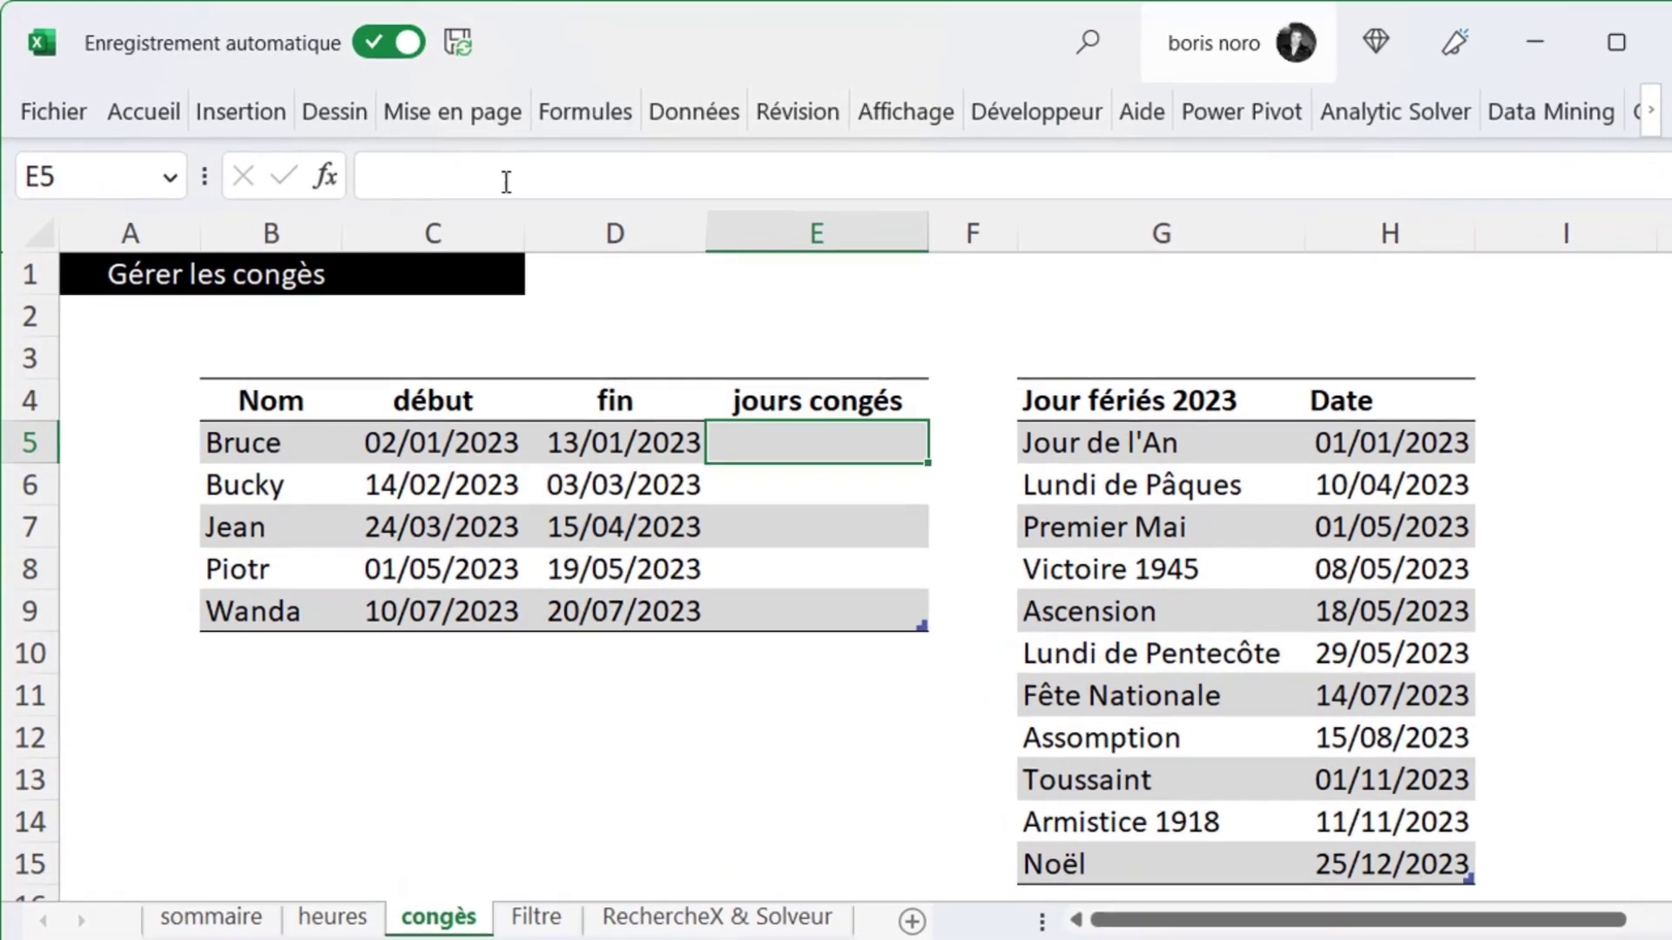
left_click(489, 174)
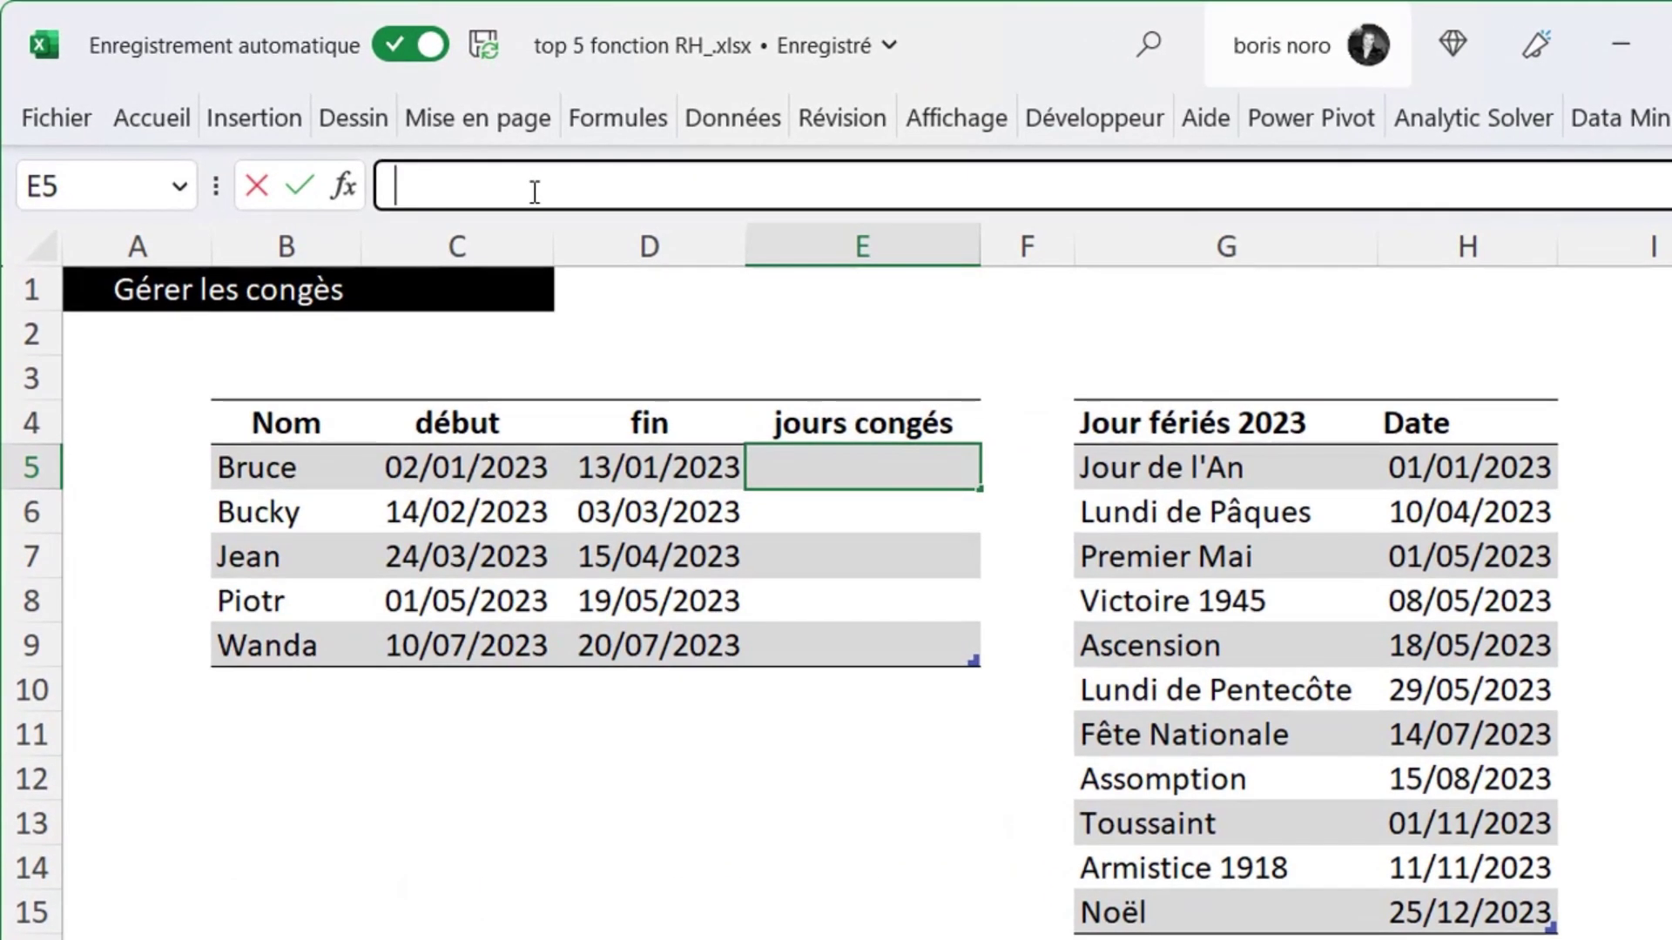
type("=NB.JOURS.OUVRES.INTL(")
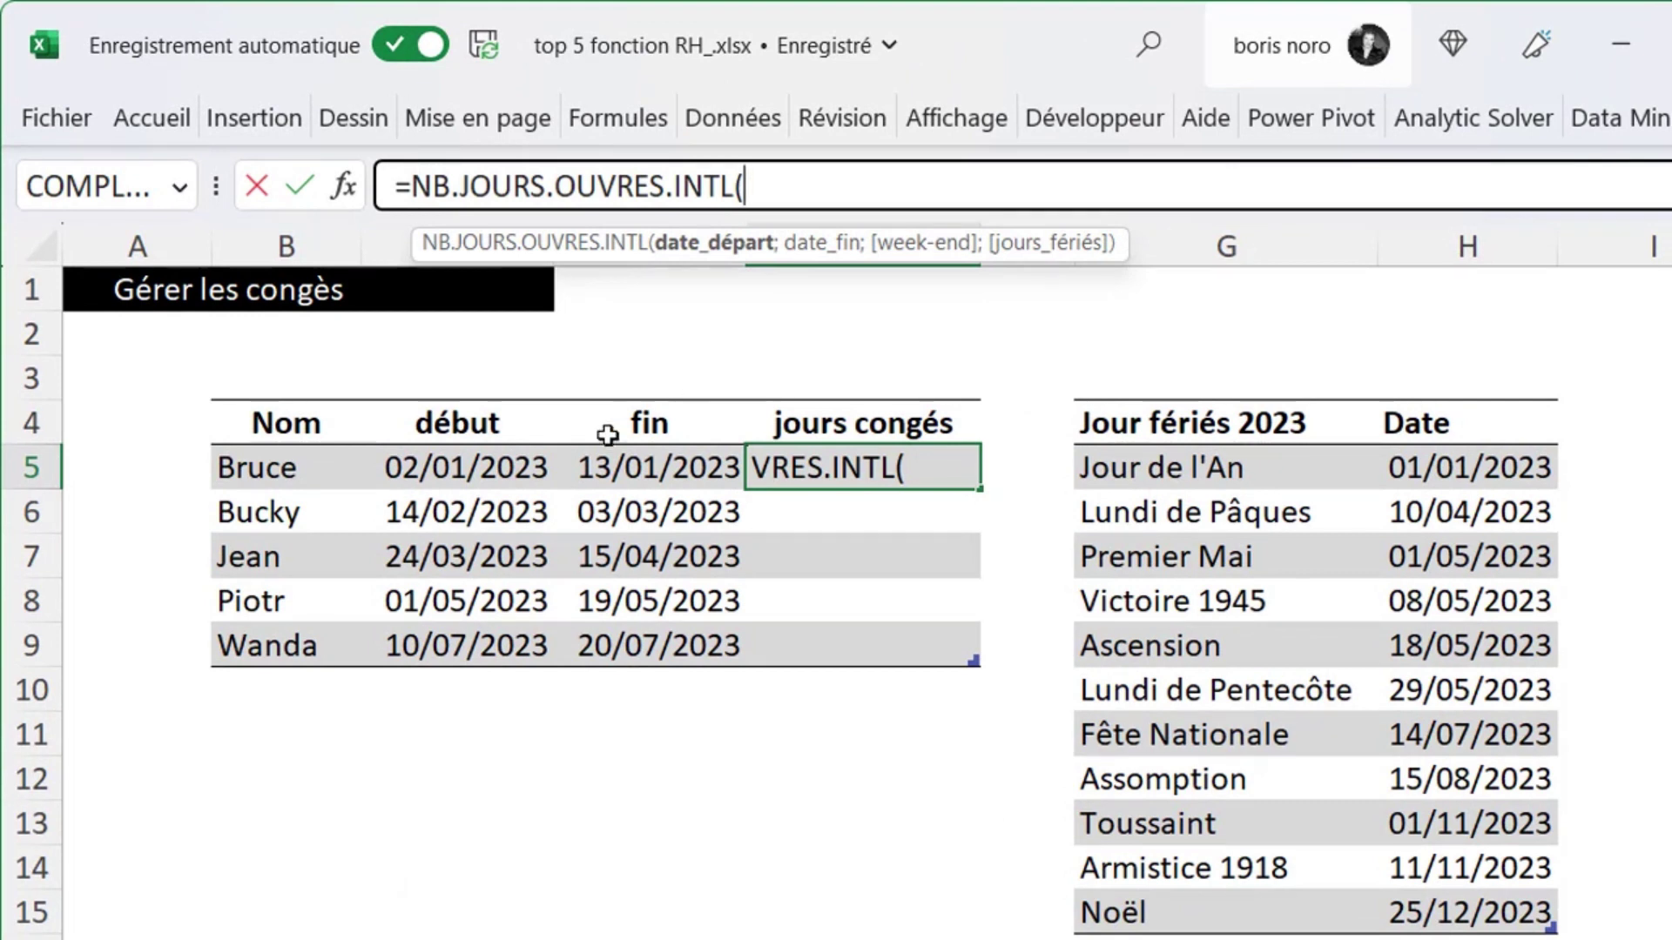
left_click(471, 467)
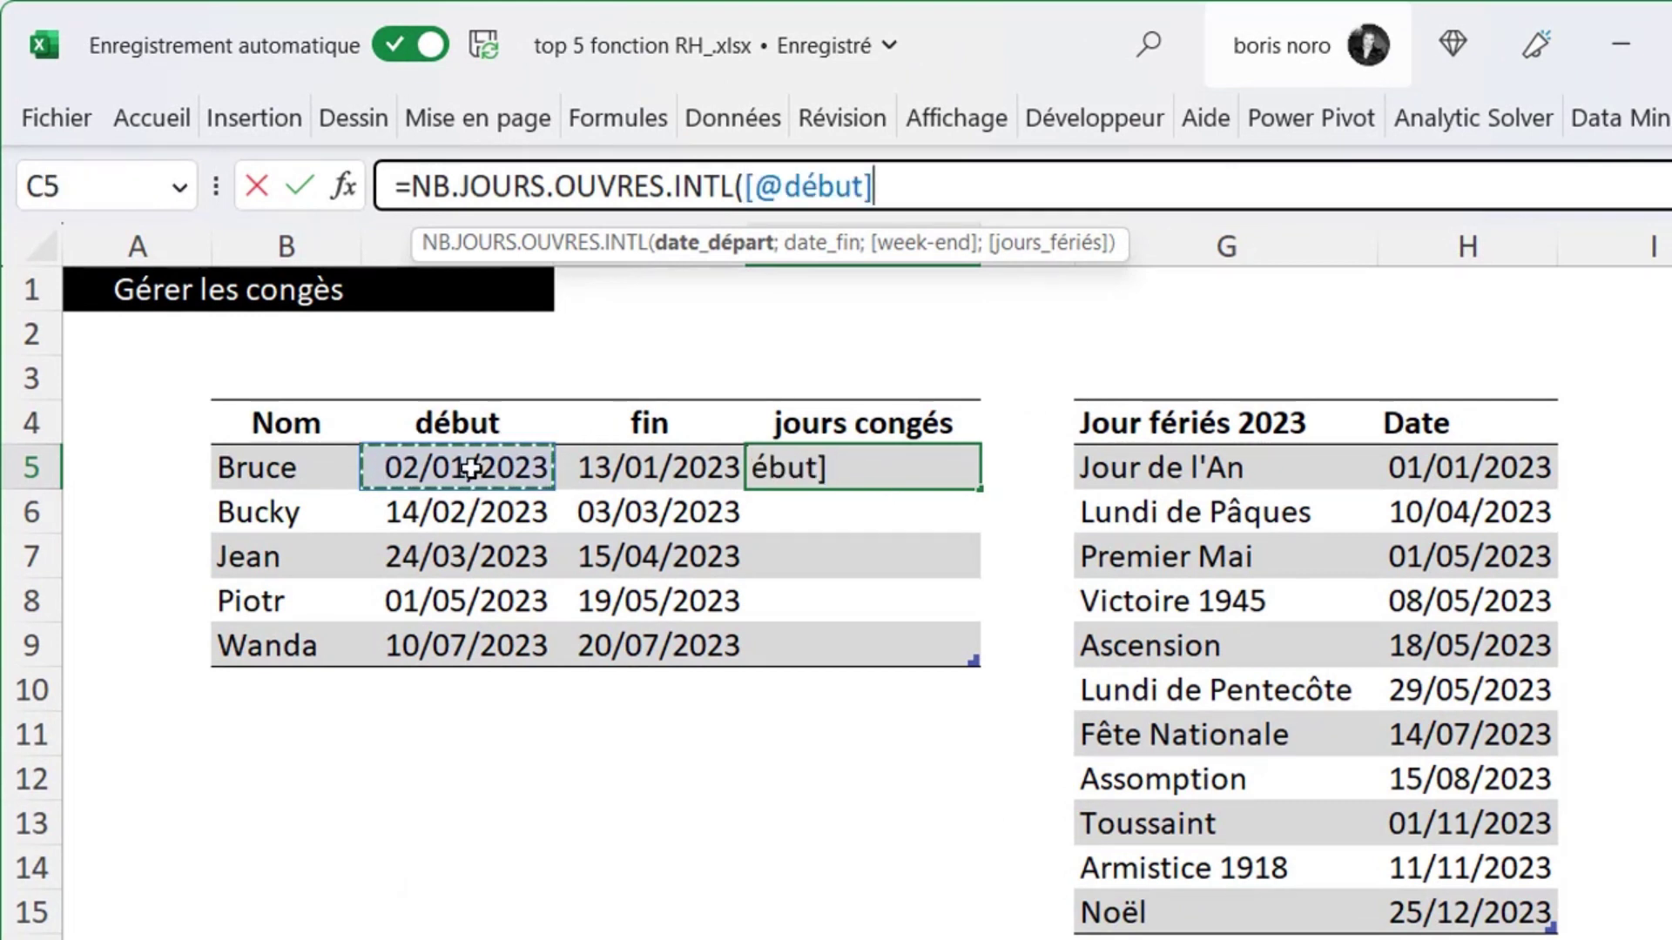
type(";")
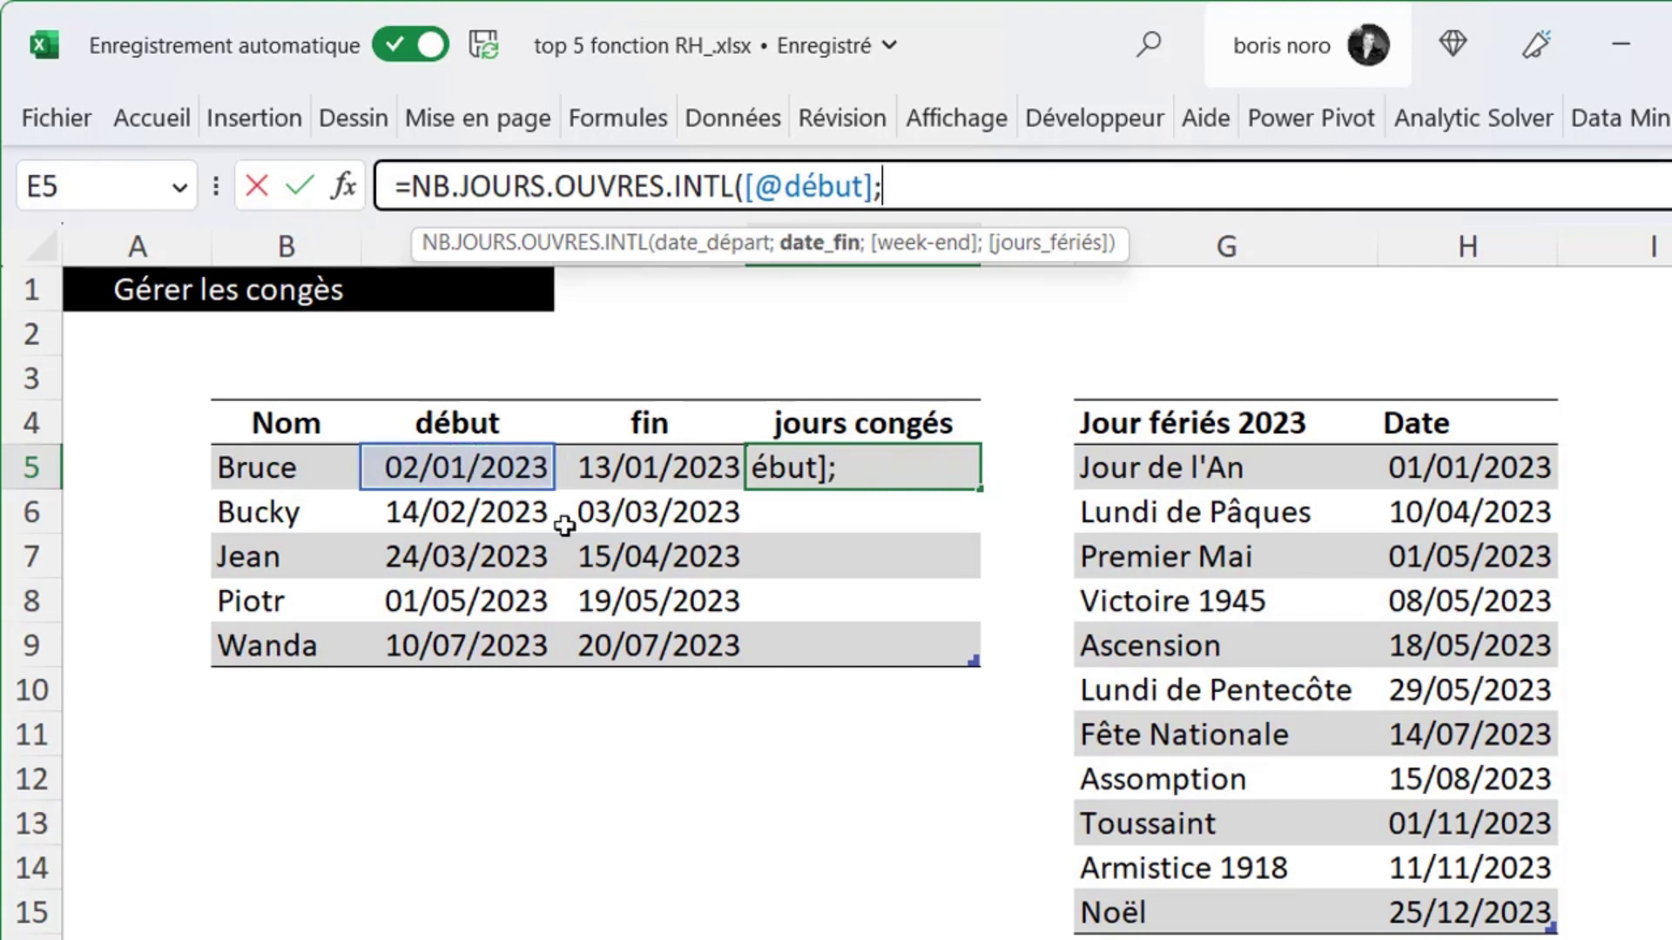
left_click(659, 470)
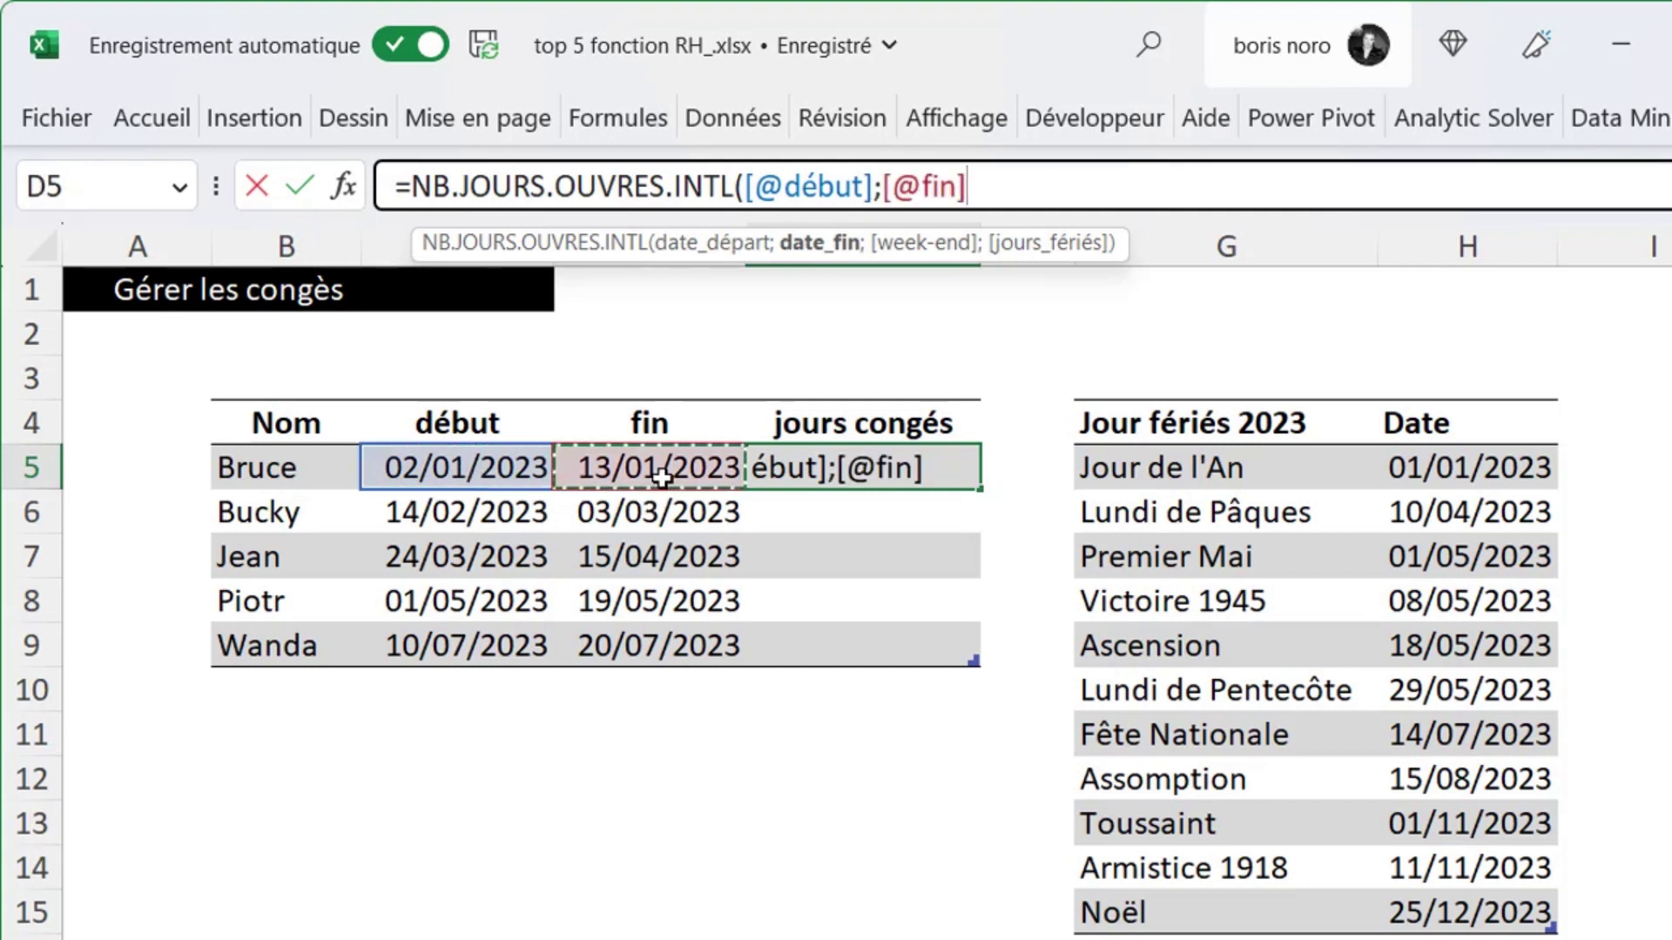
type(";")
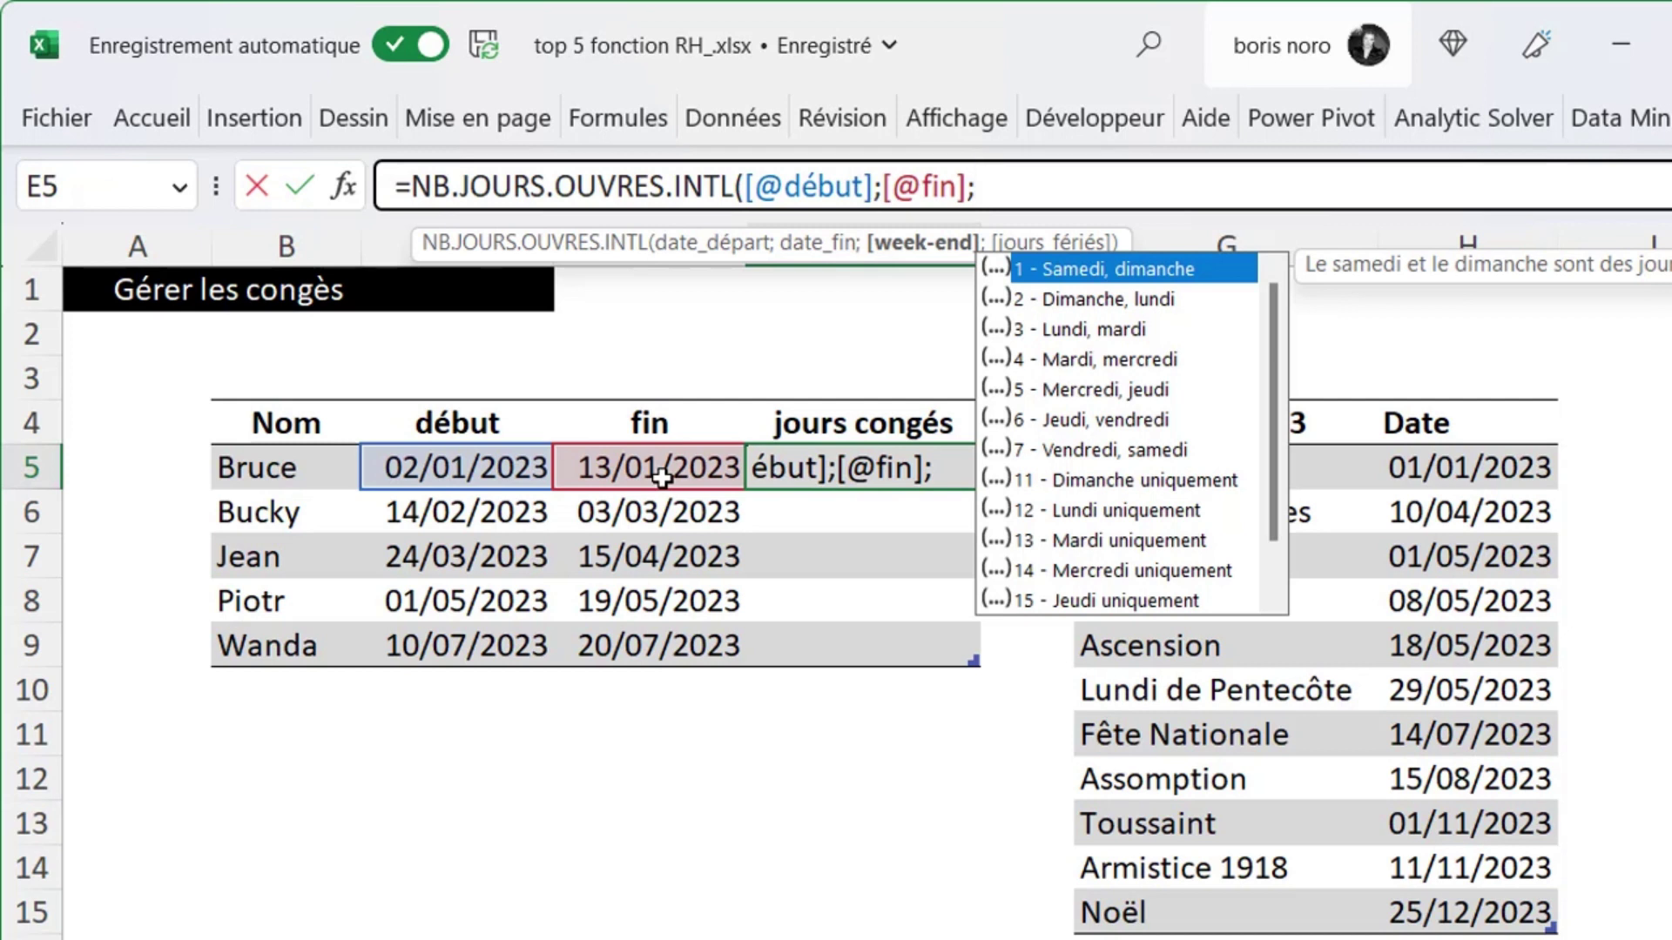
- Complete it with weekend code 1 and holidays Tableau1[Date], filling the whole column
left_click(1083, 273)
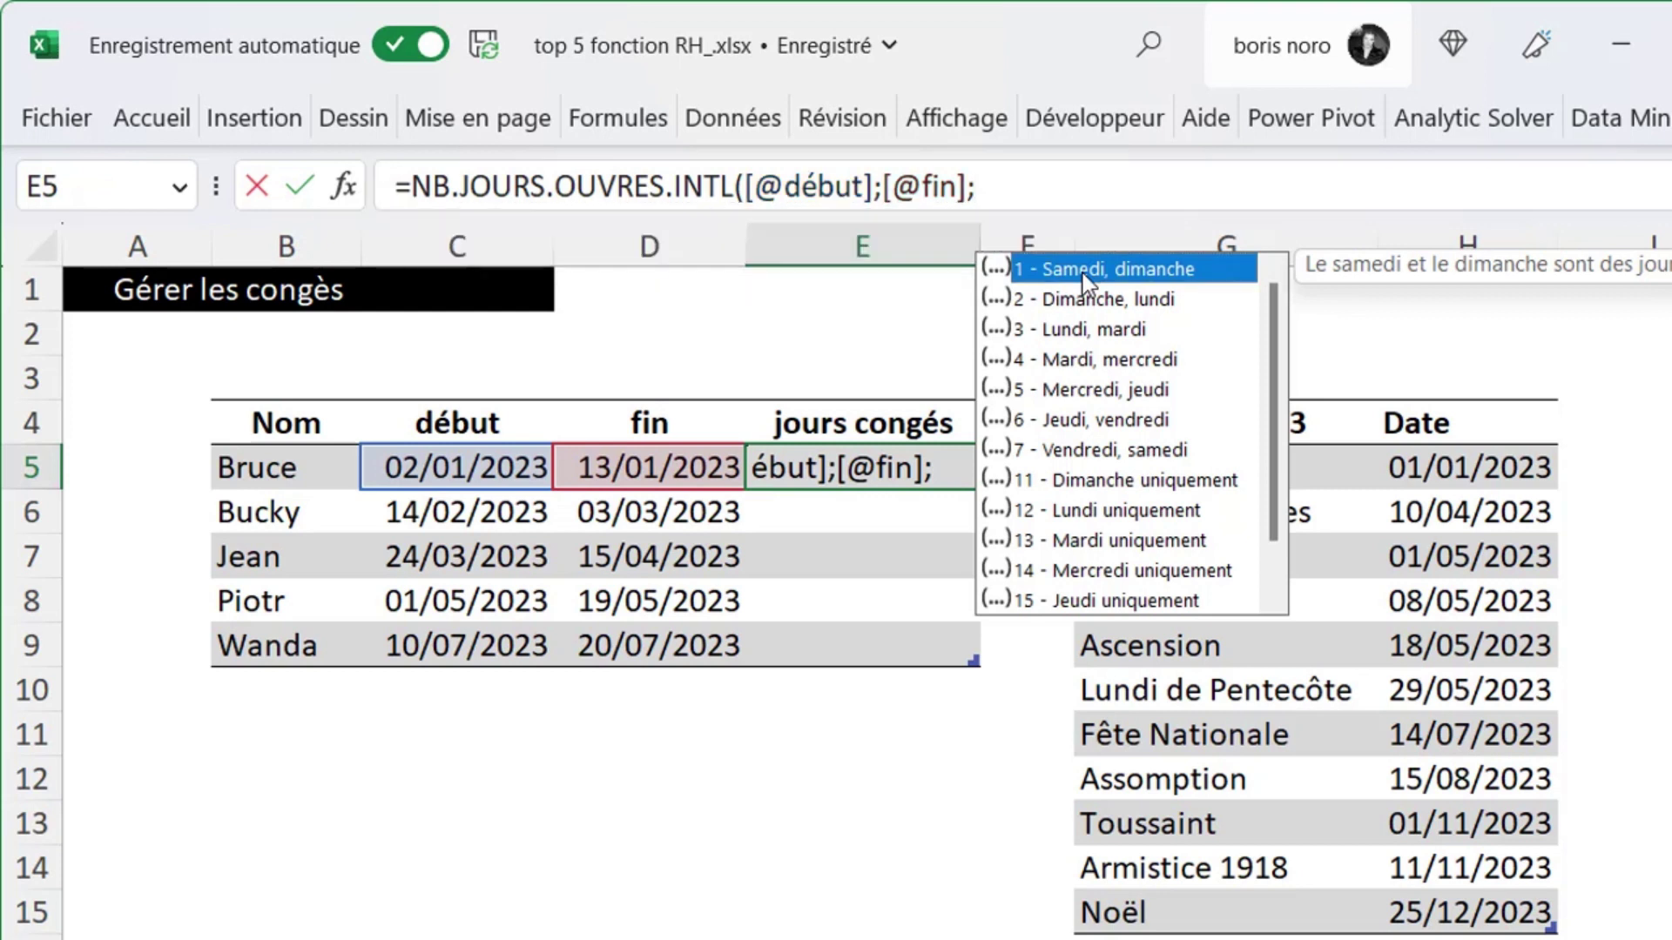
double_click(1083, 273)
type(";")
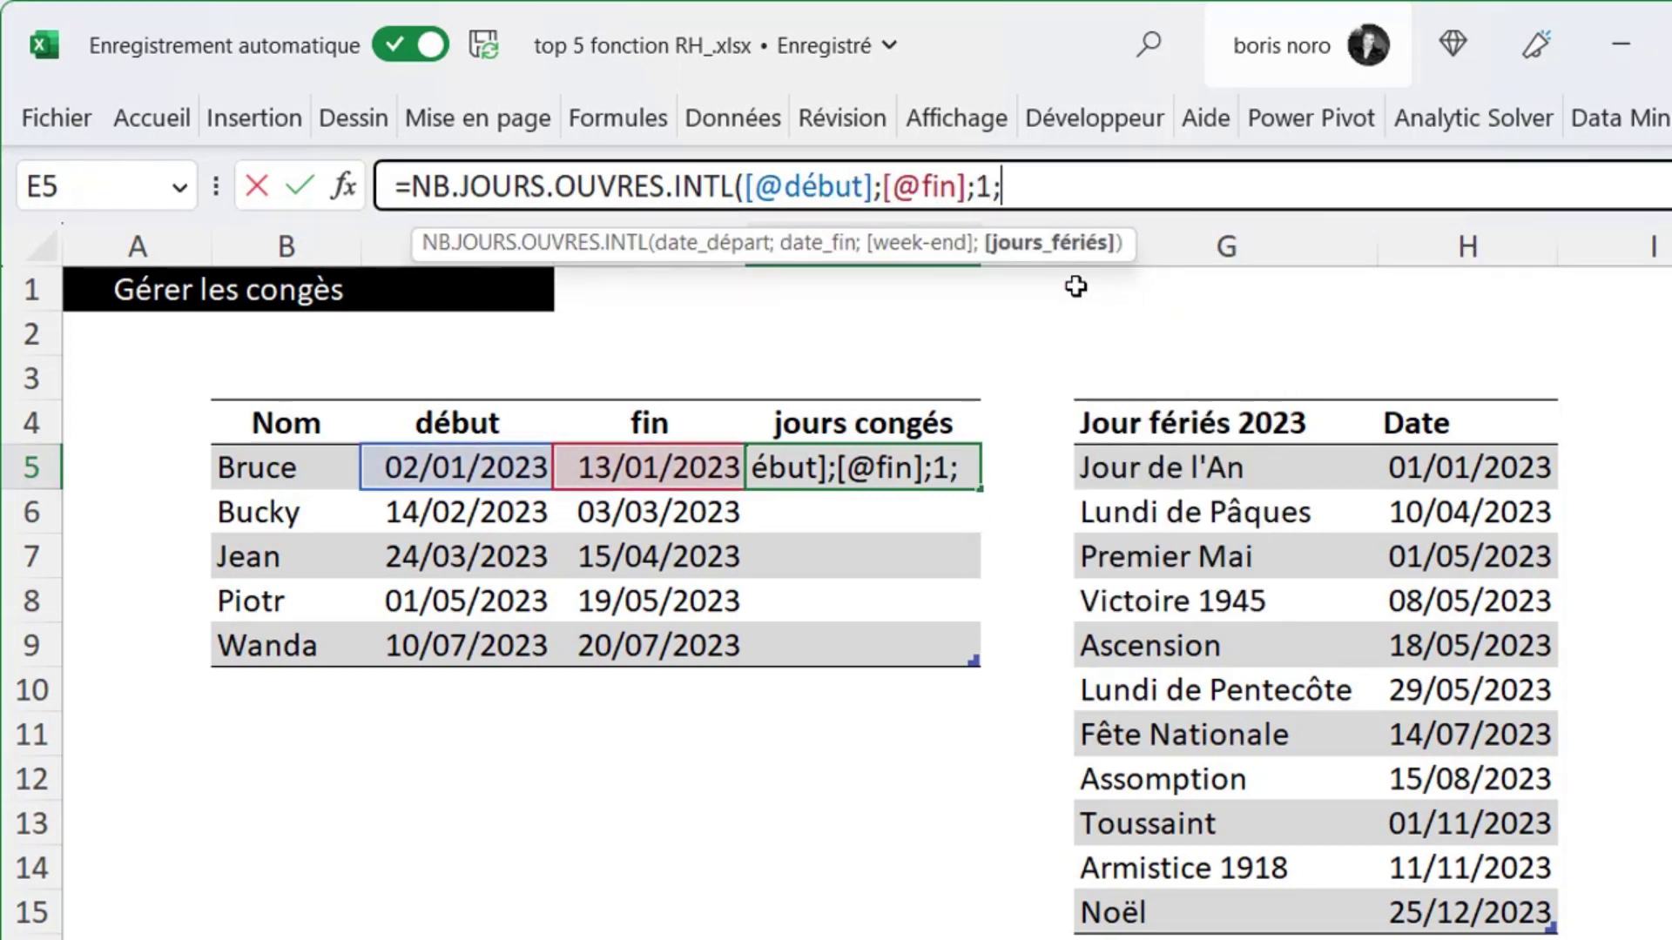
left_click(1446, 401)
type(")")
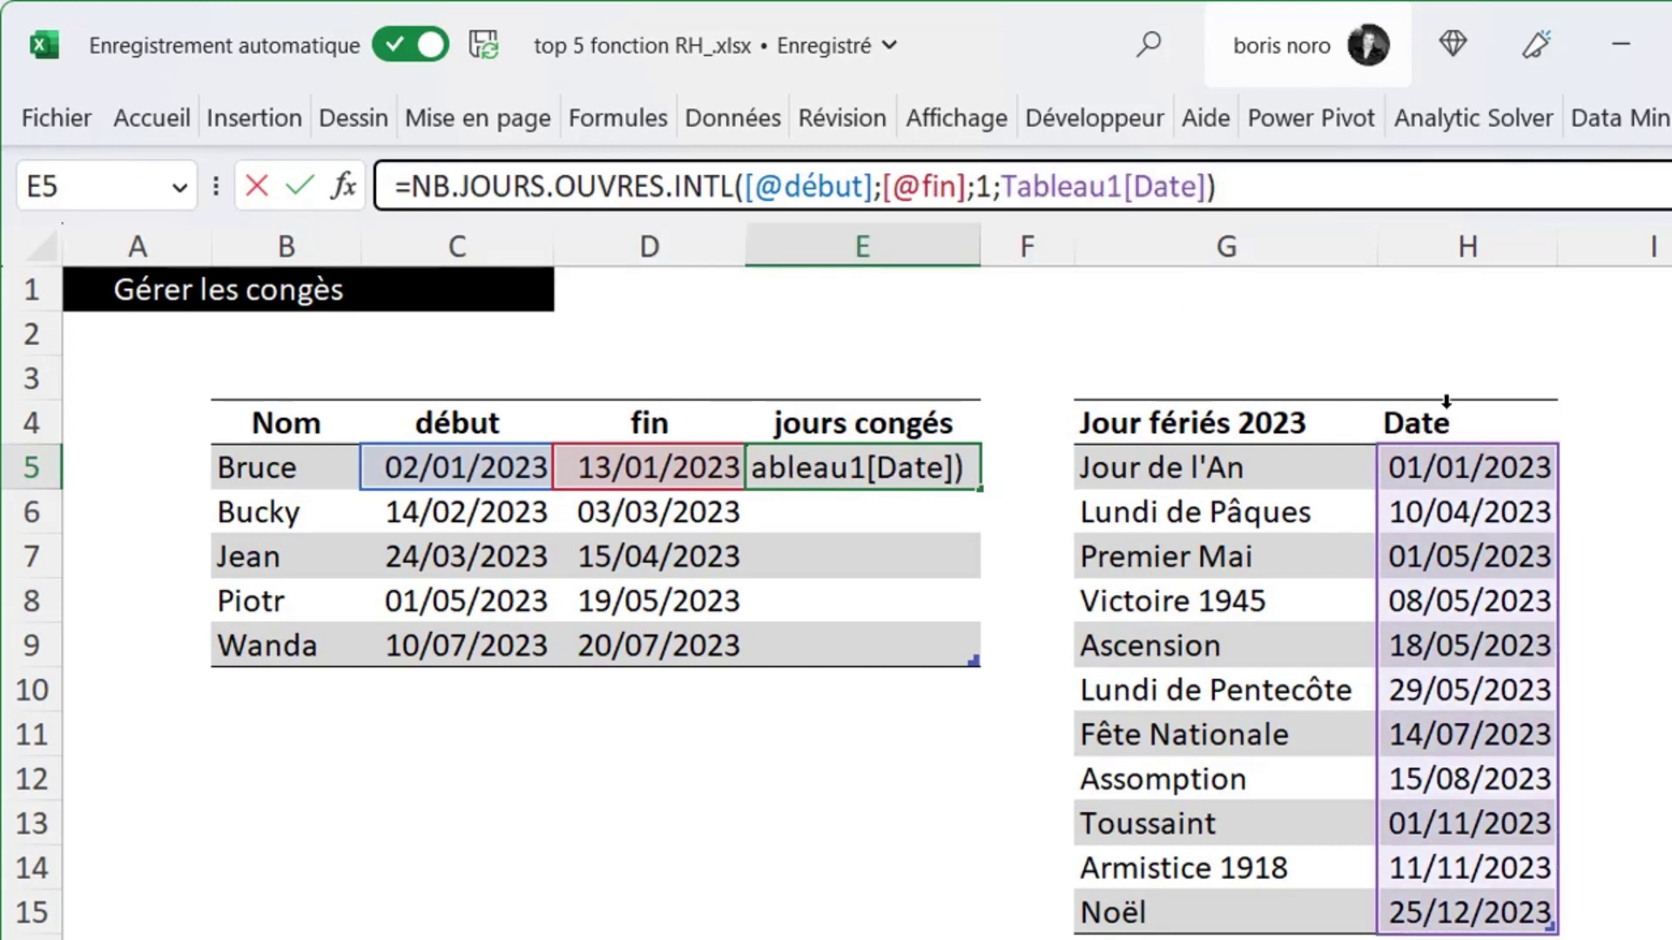
key("Return")
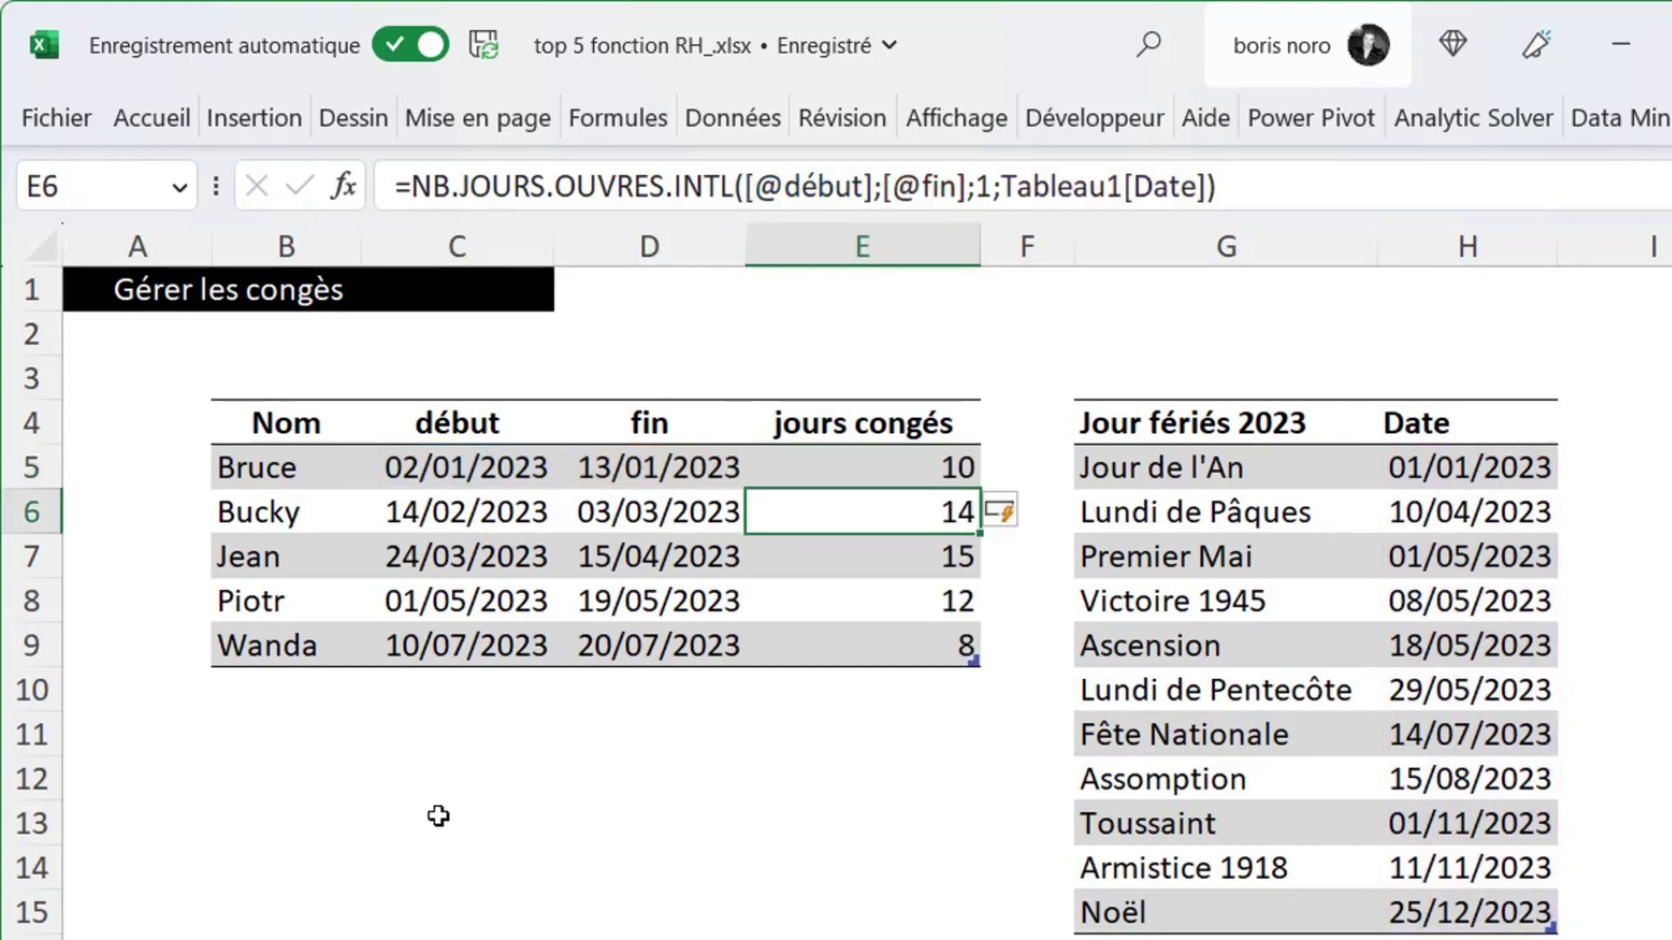
left_click(438, 816)
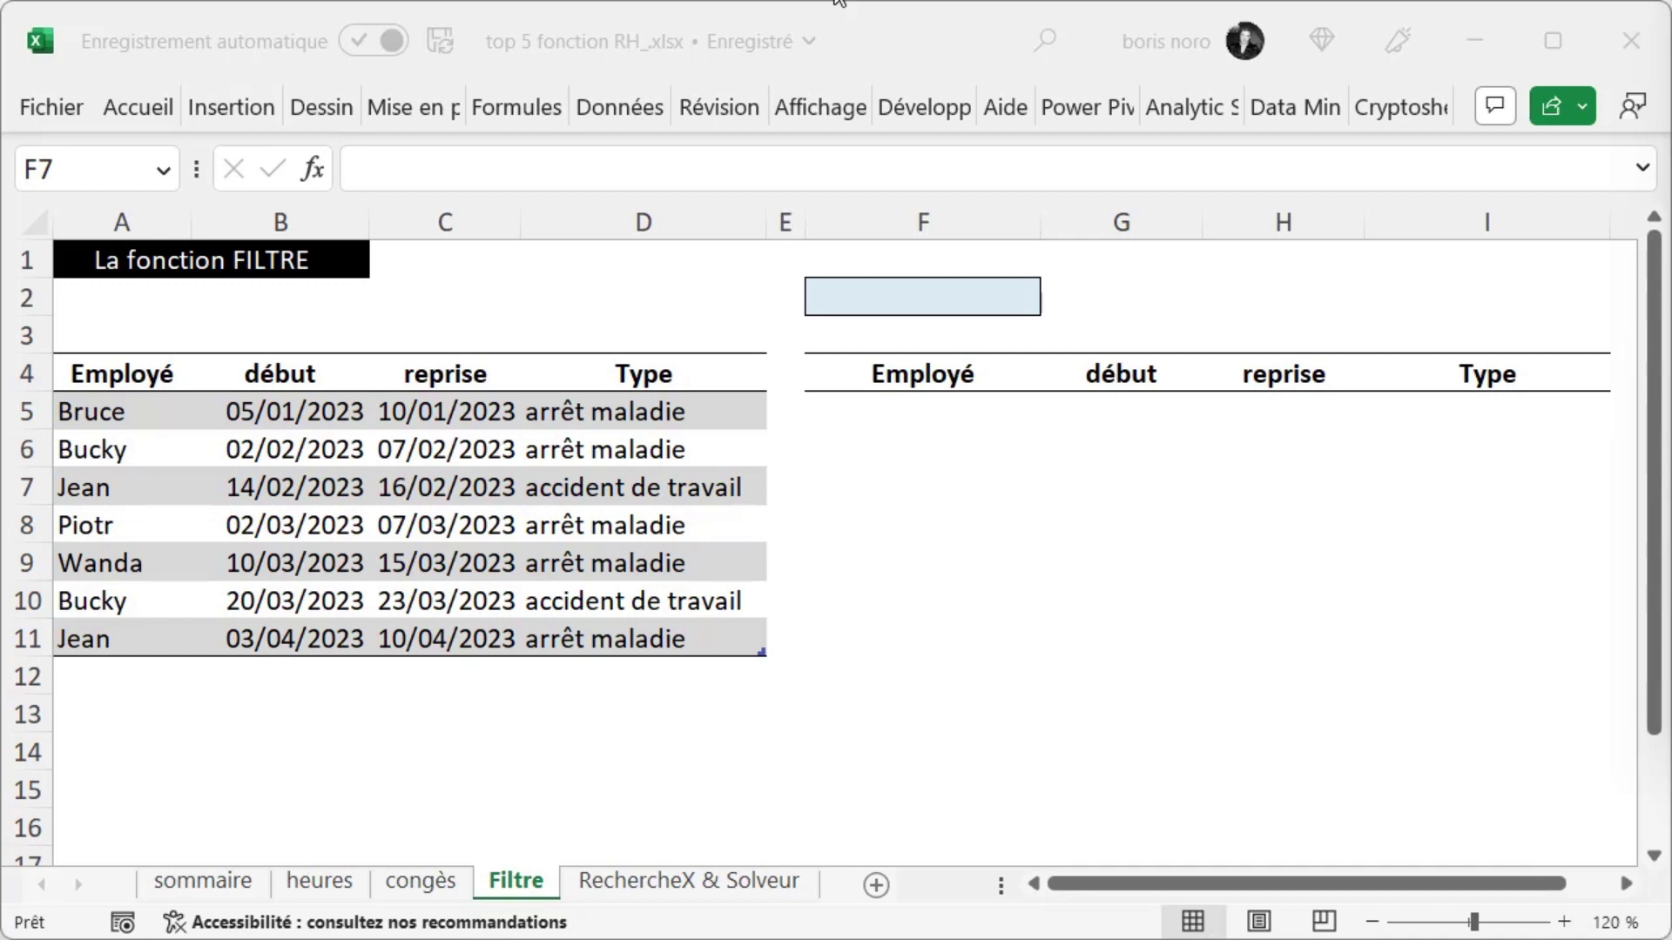
- Add a list data validation to F2 sourced from the Type column $D$5:$D$11
left_click(895, 294)
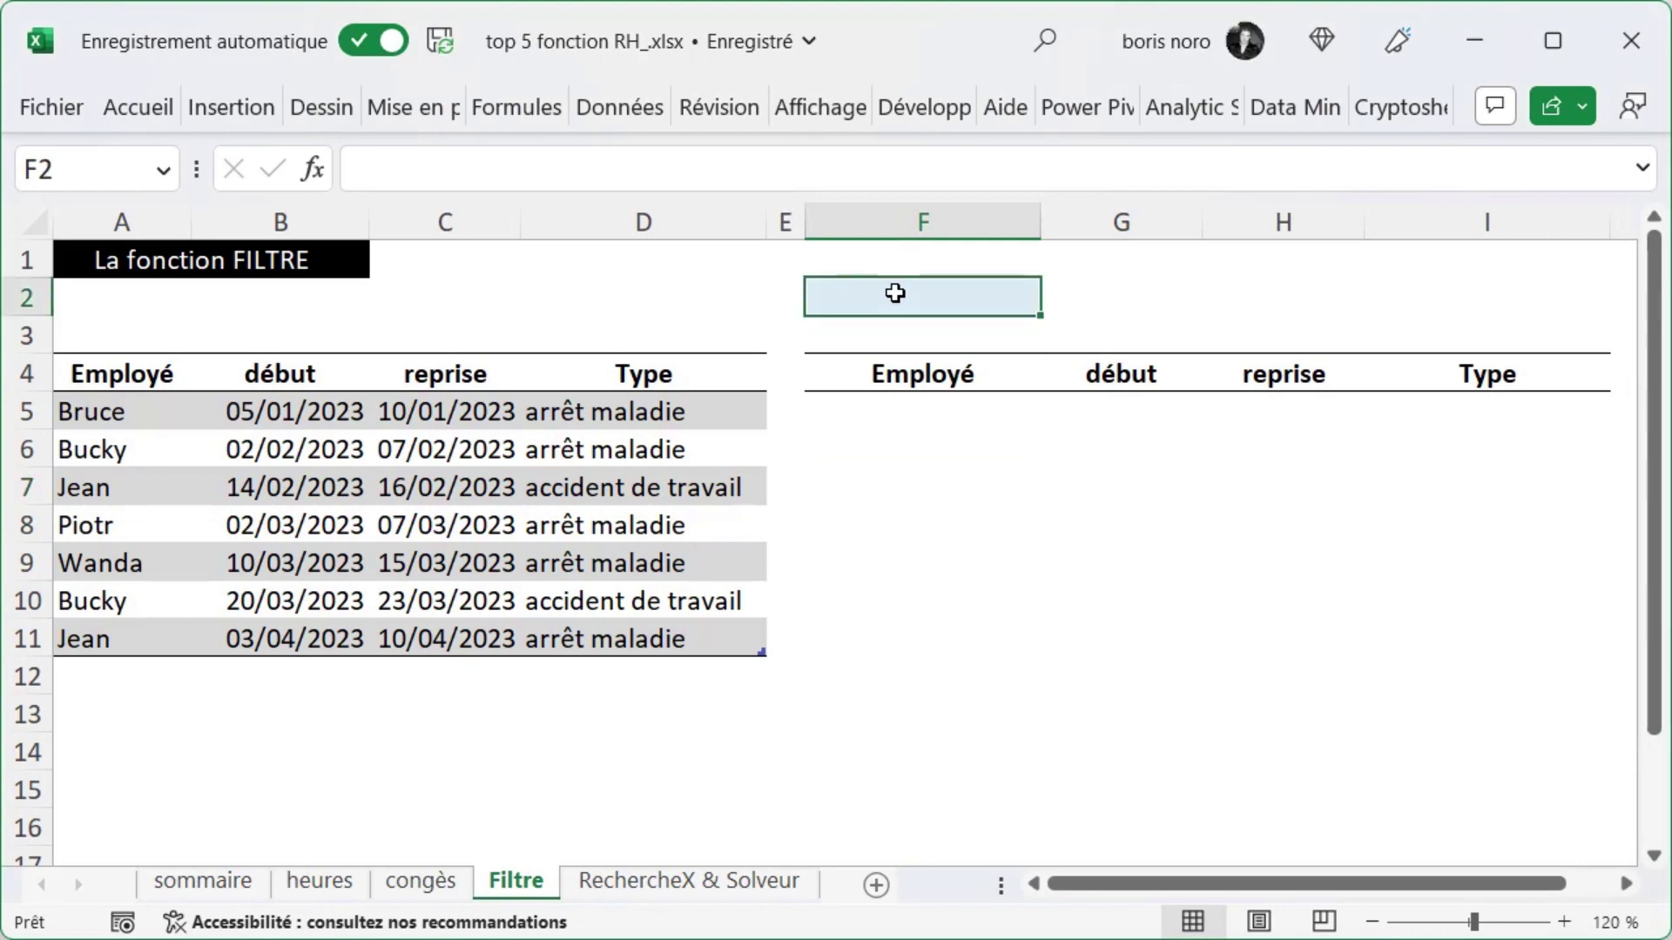
left_click(618, 109)
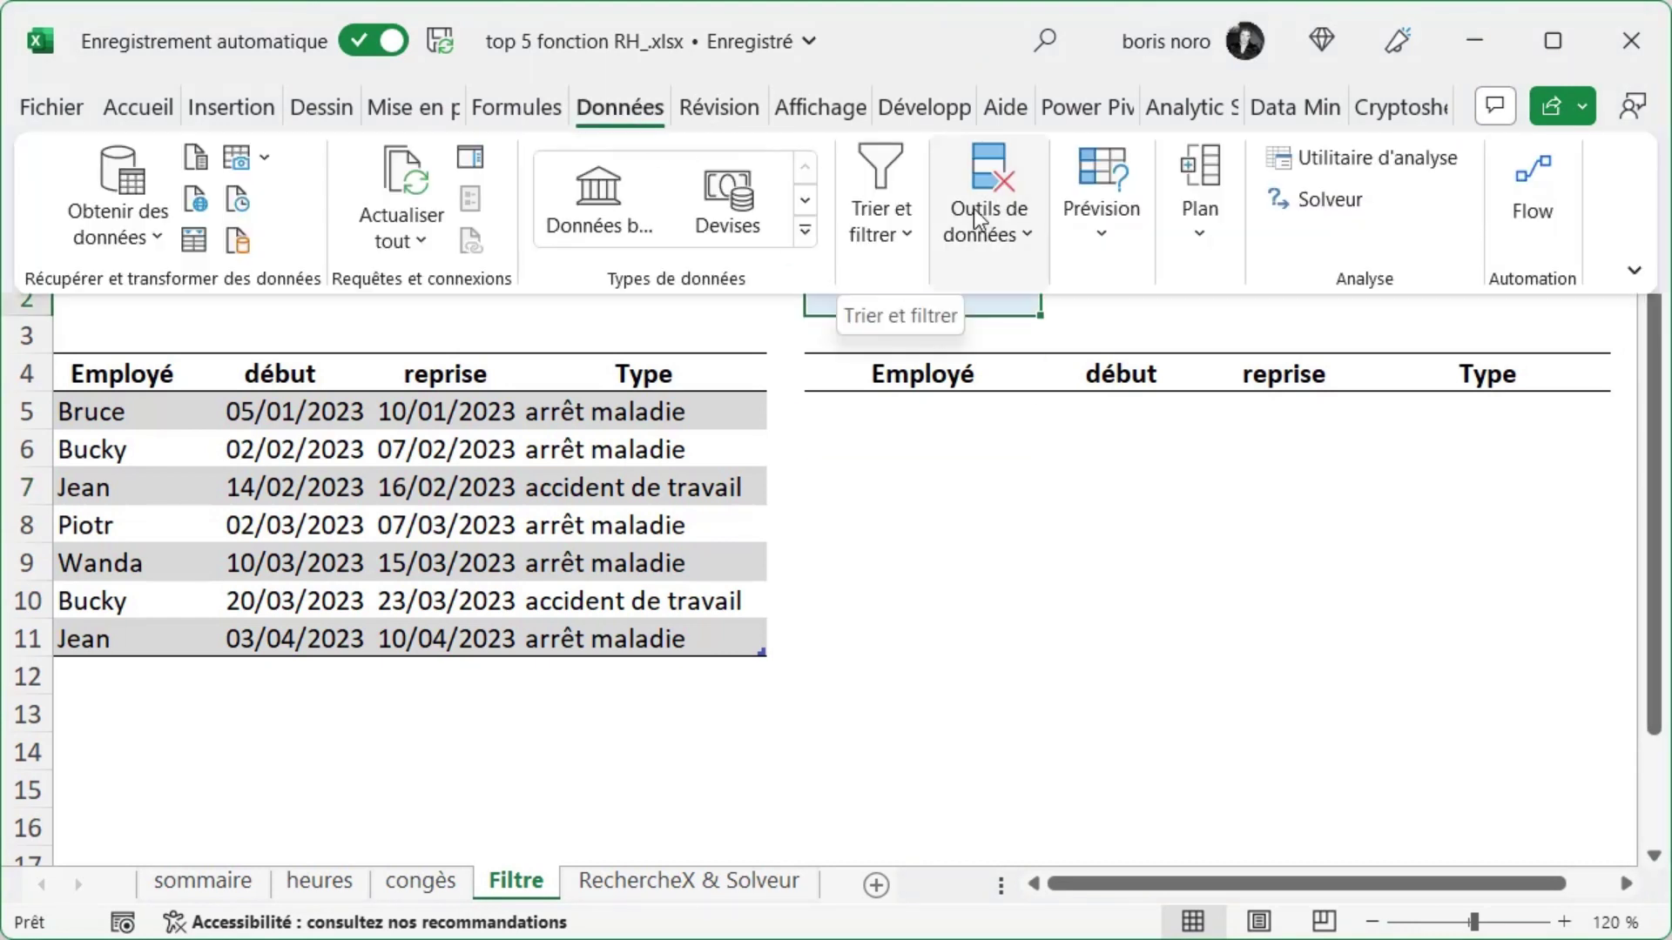
left_click(1014, 236)
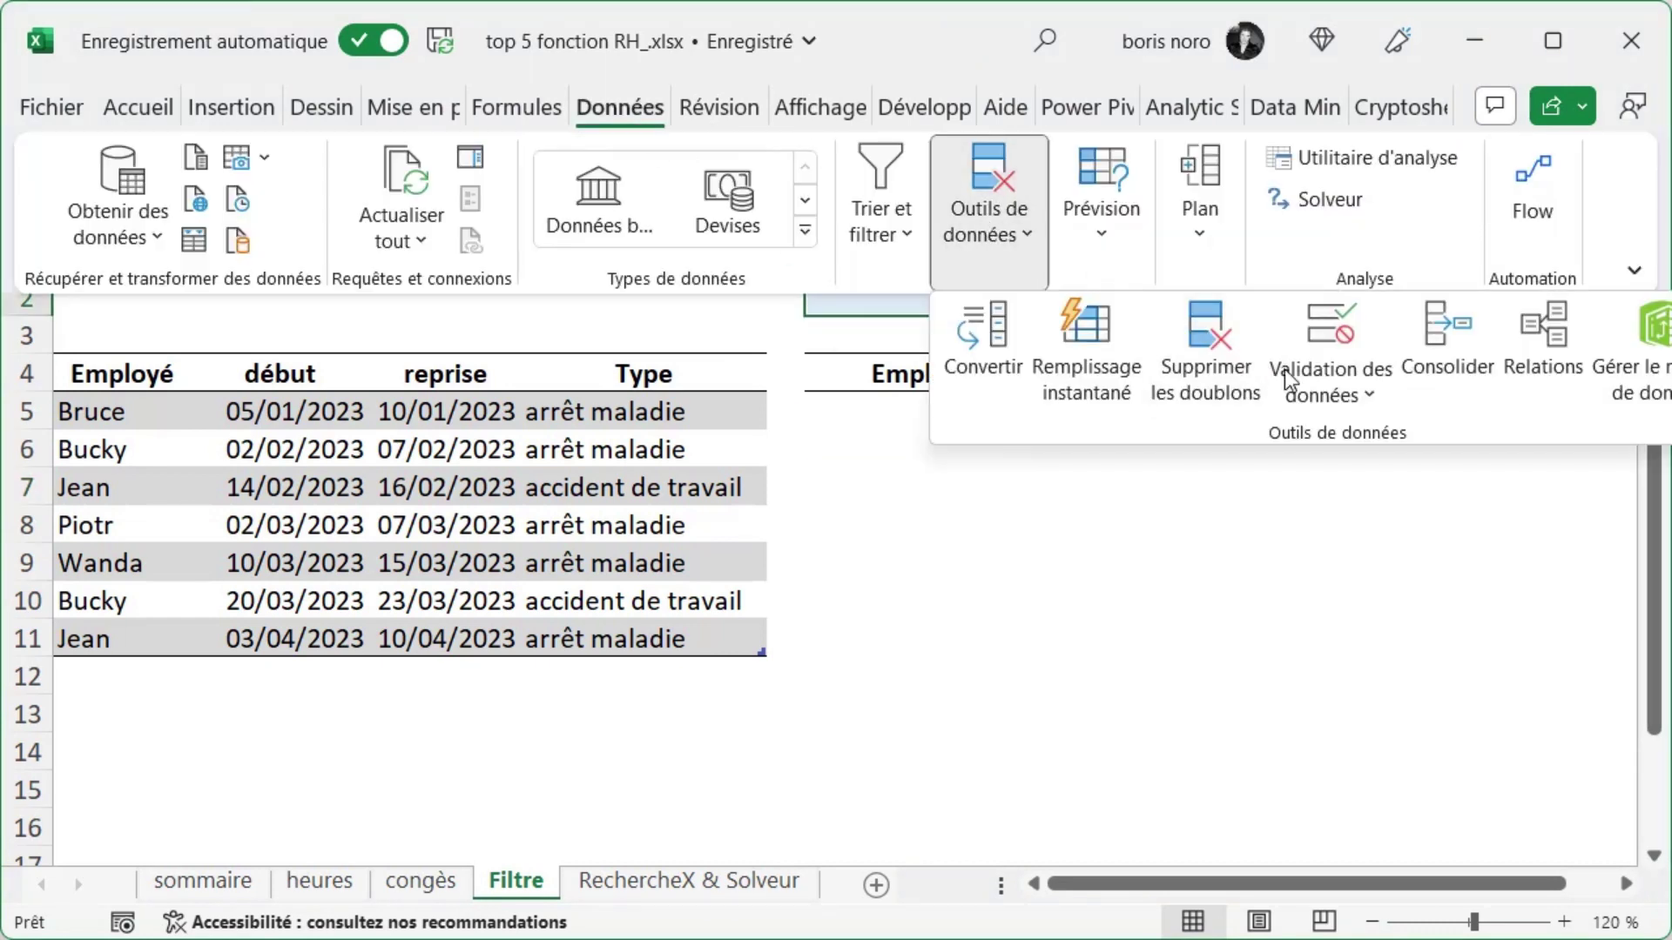
left_click(1341, 394)
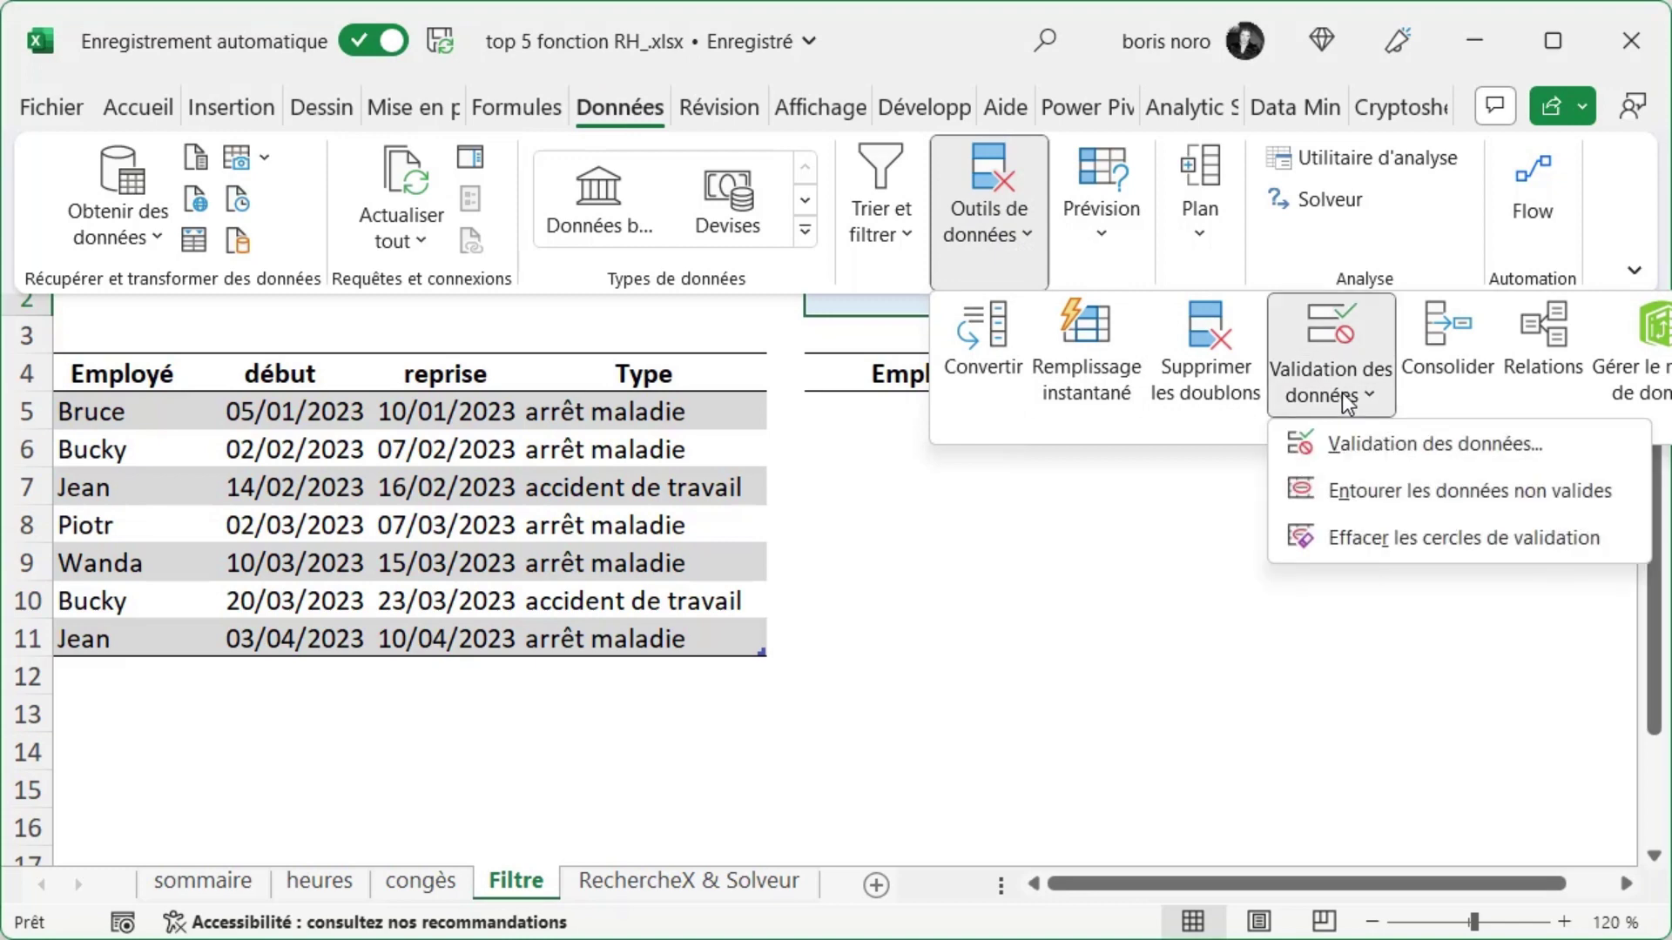
left_click(1335, 445)
mouse_move(722, 418)
left_mouse_down()
mouse_move(906, 379)
mouse_move(913, 360)
mouse_move(1194, 352)
left_mouse_up()
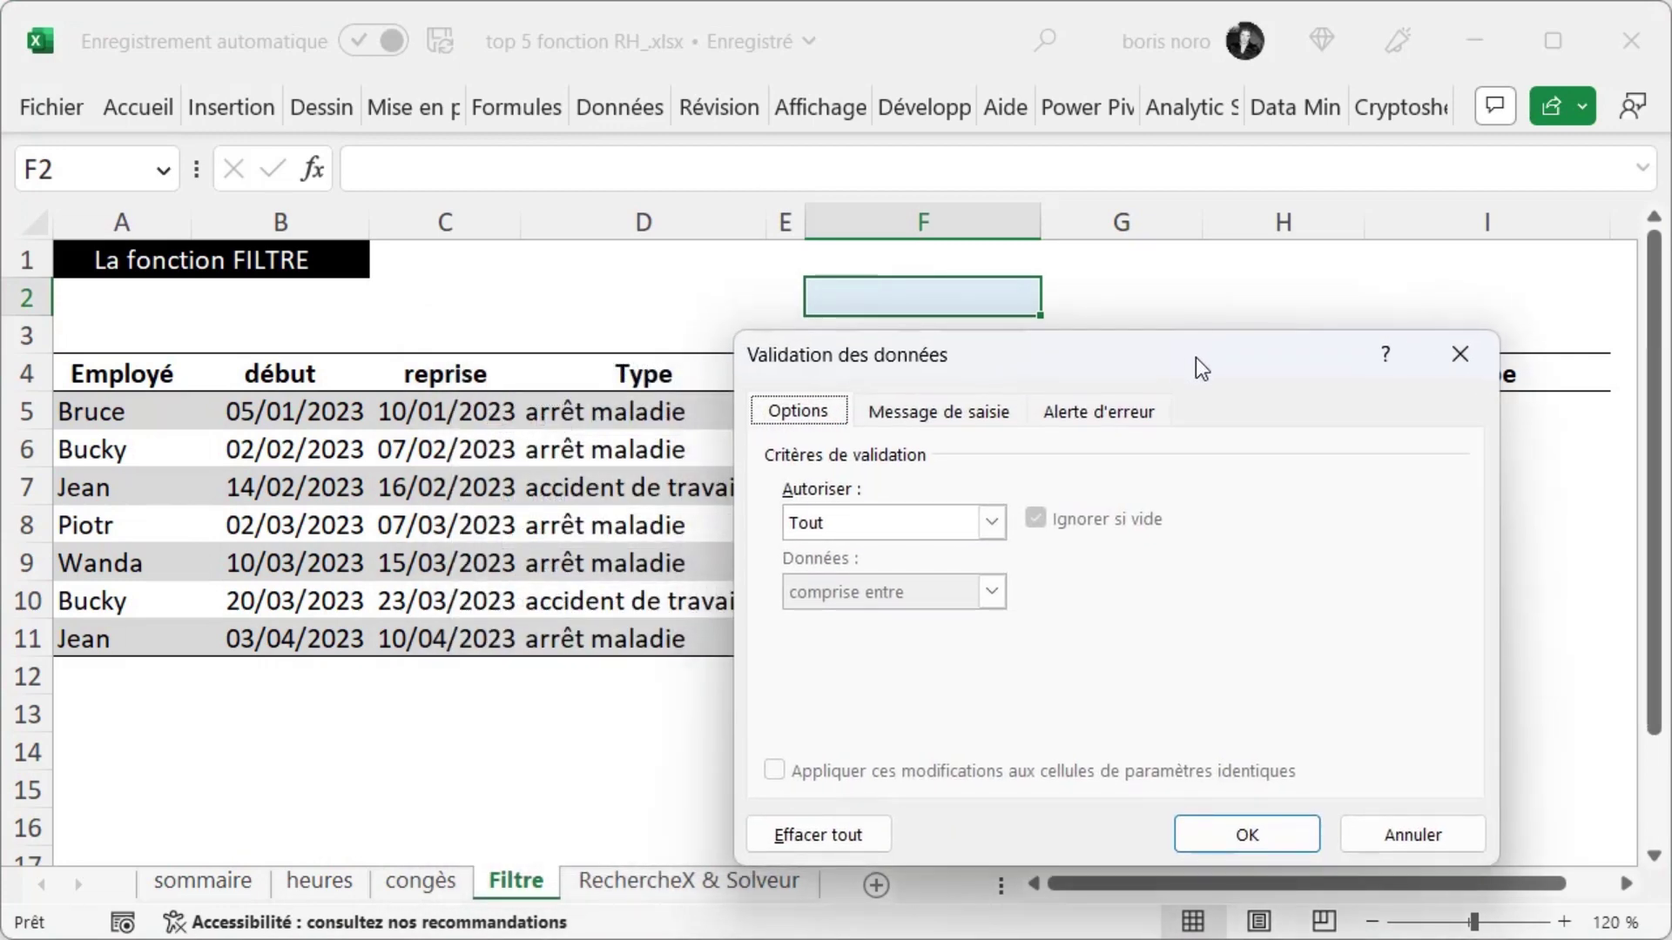
left_click(990, 526)
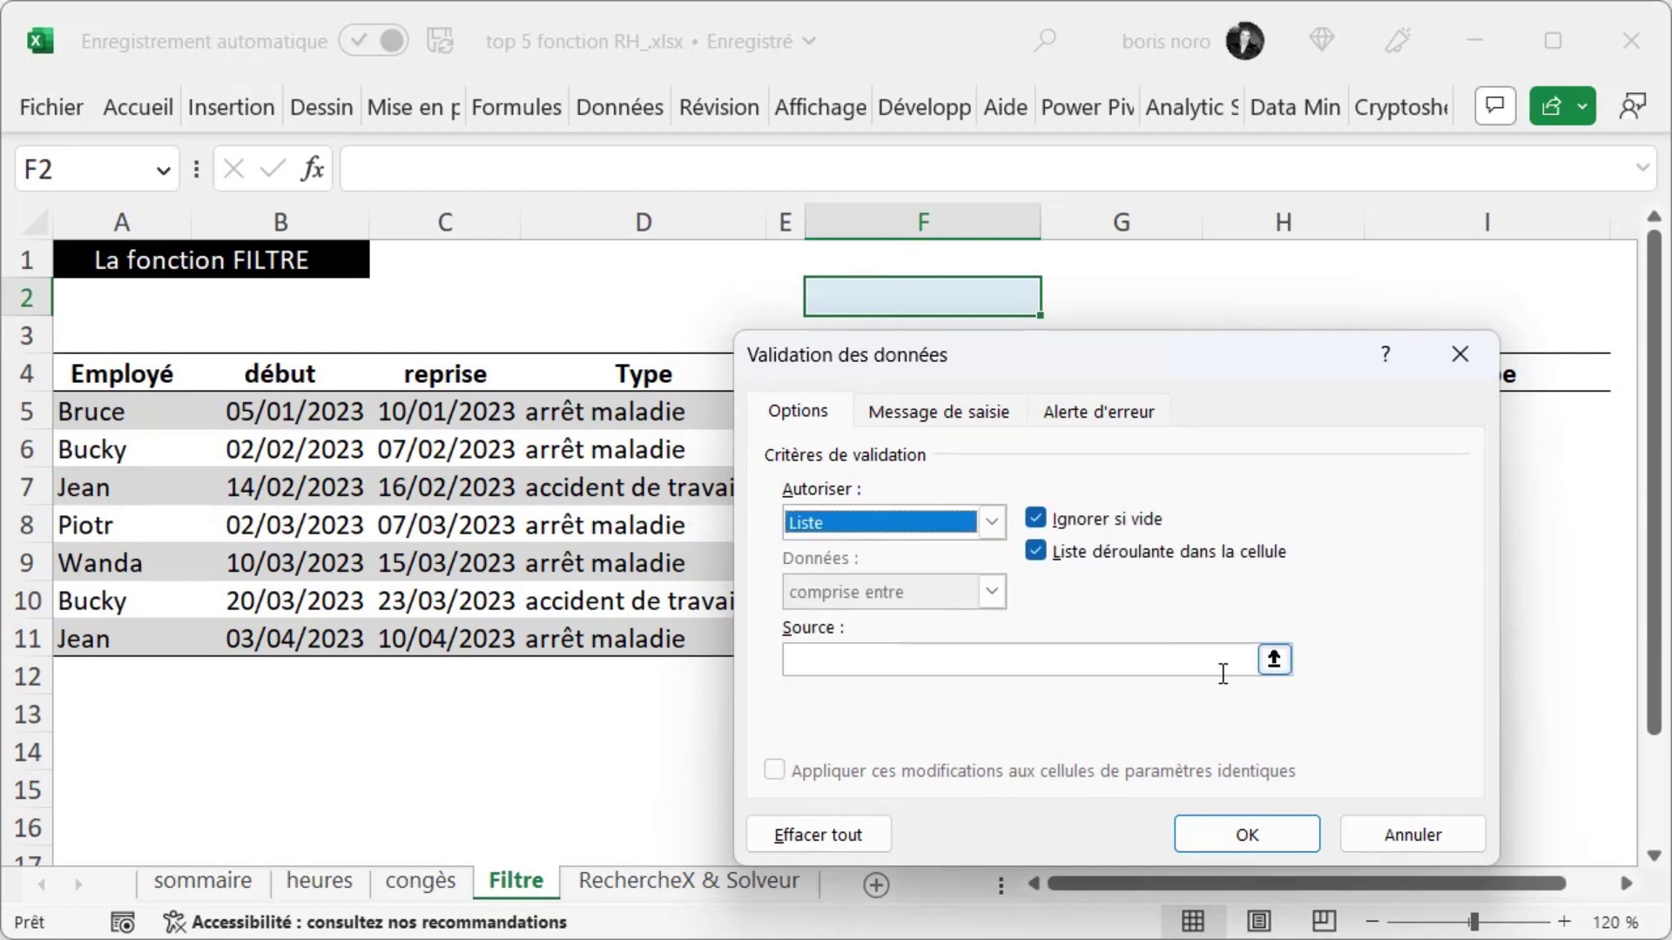
left_click(1274, 660)
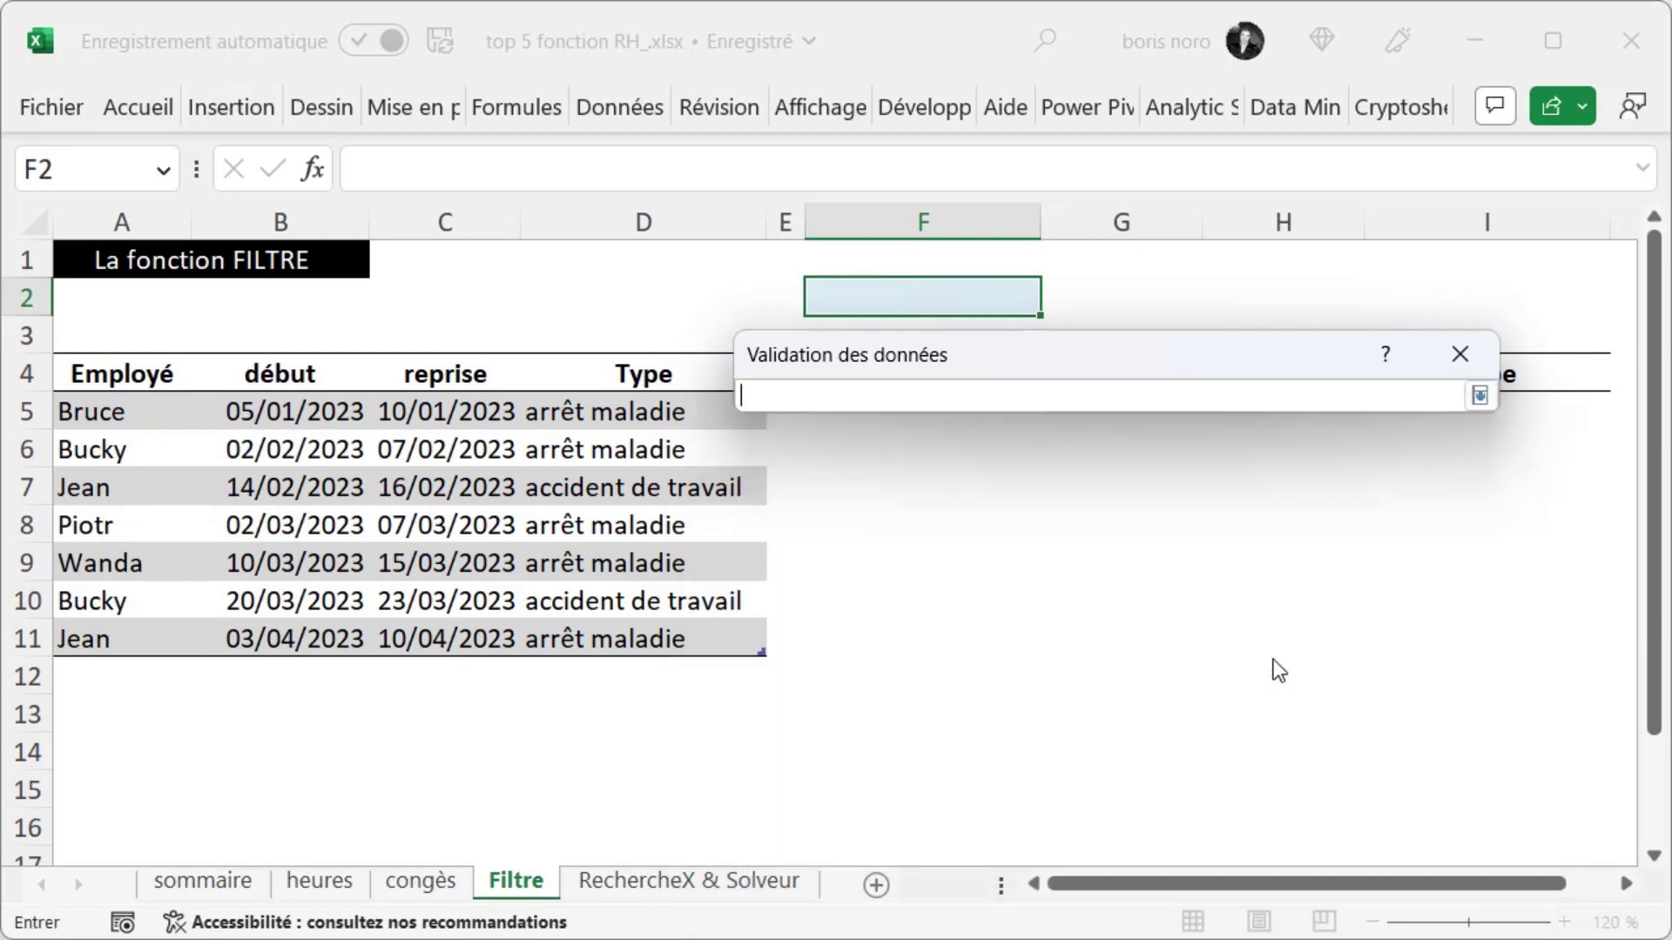
left_click(620, 353)
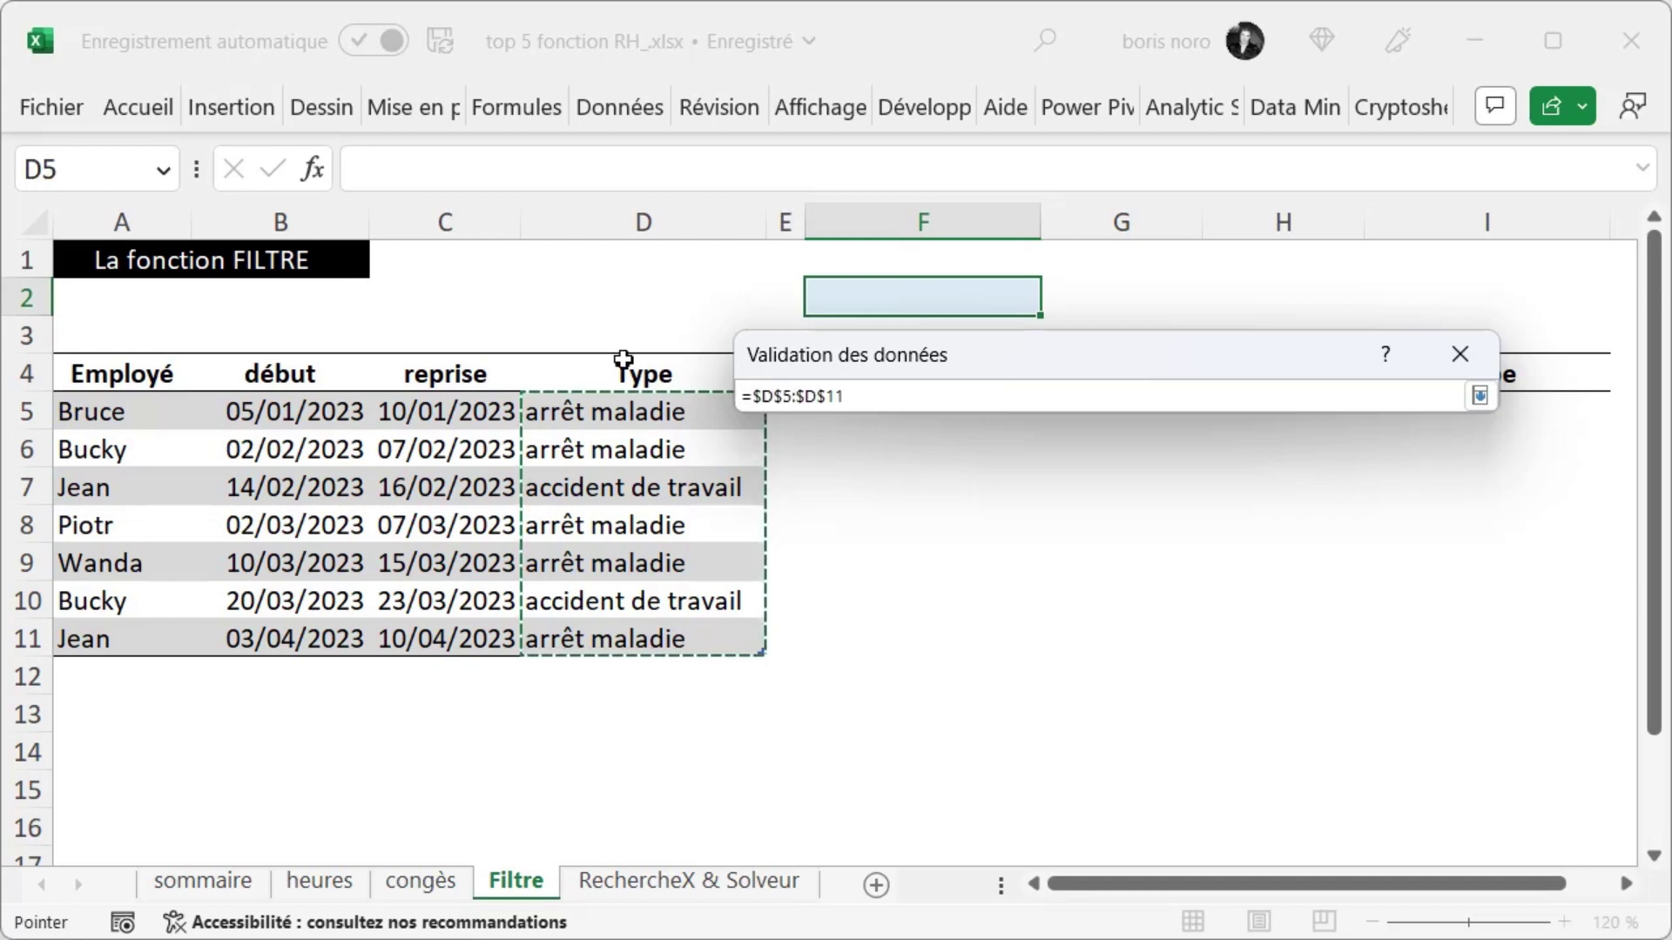
key("Return")
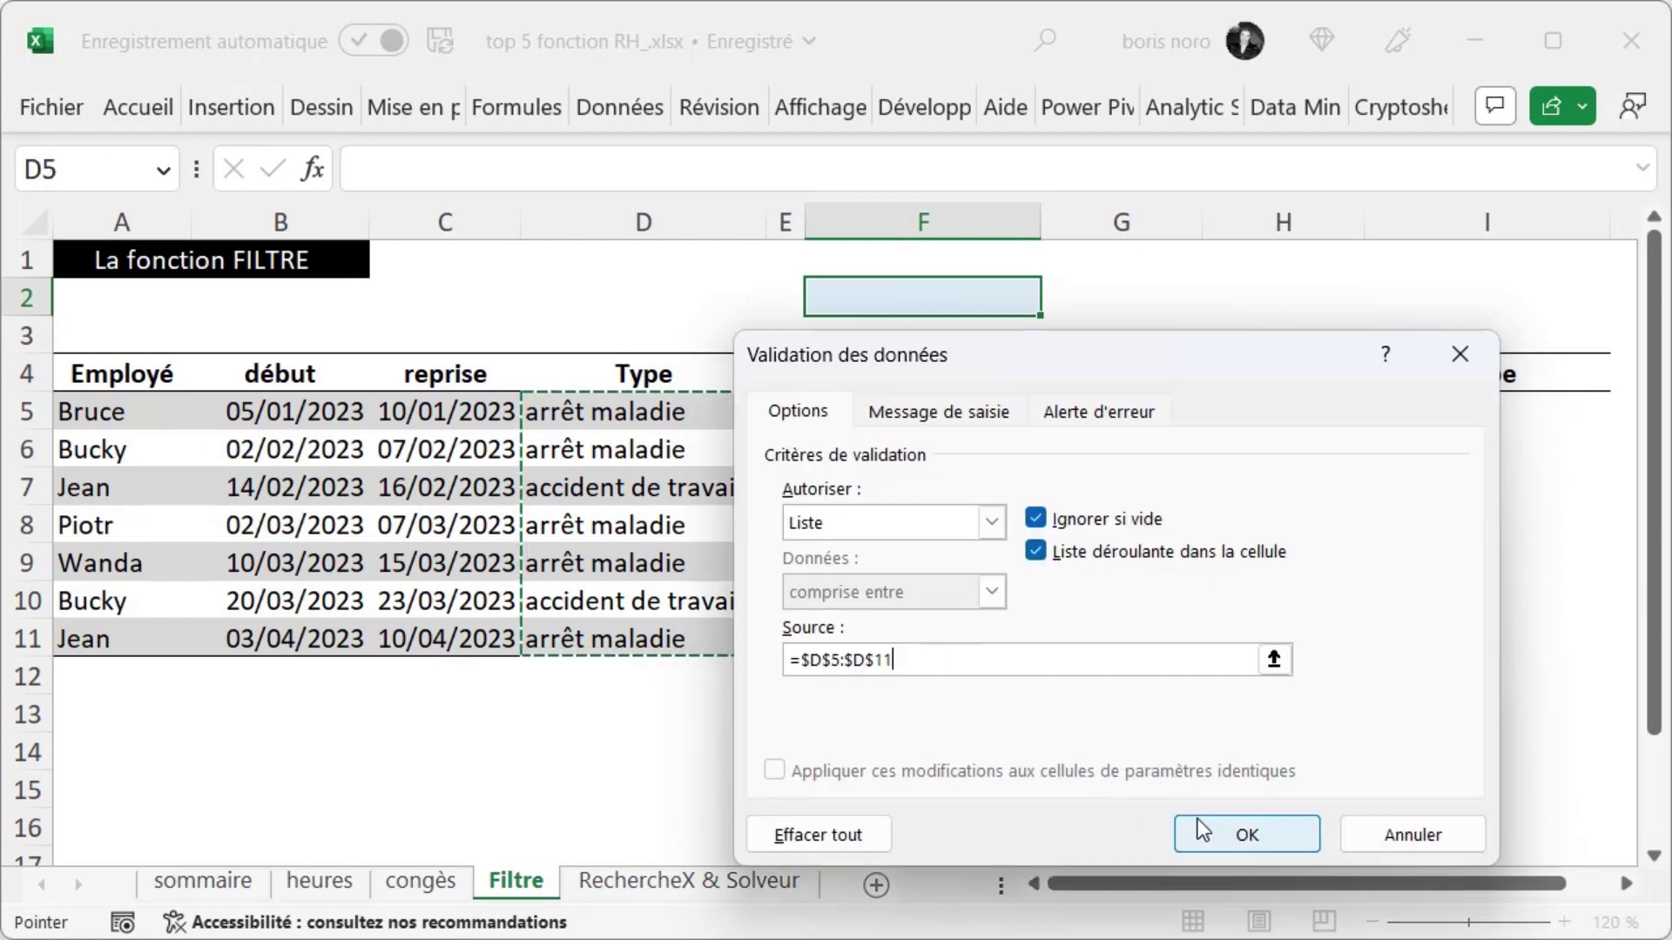
left_click(1216, 836)
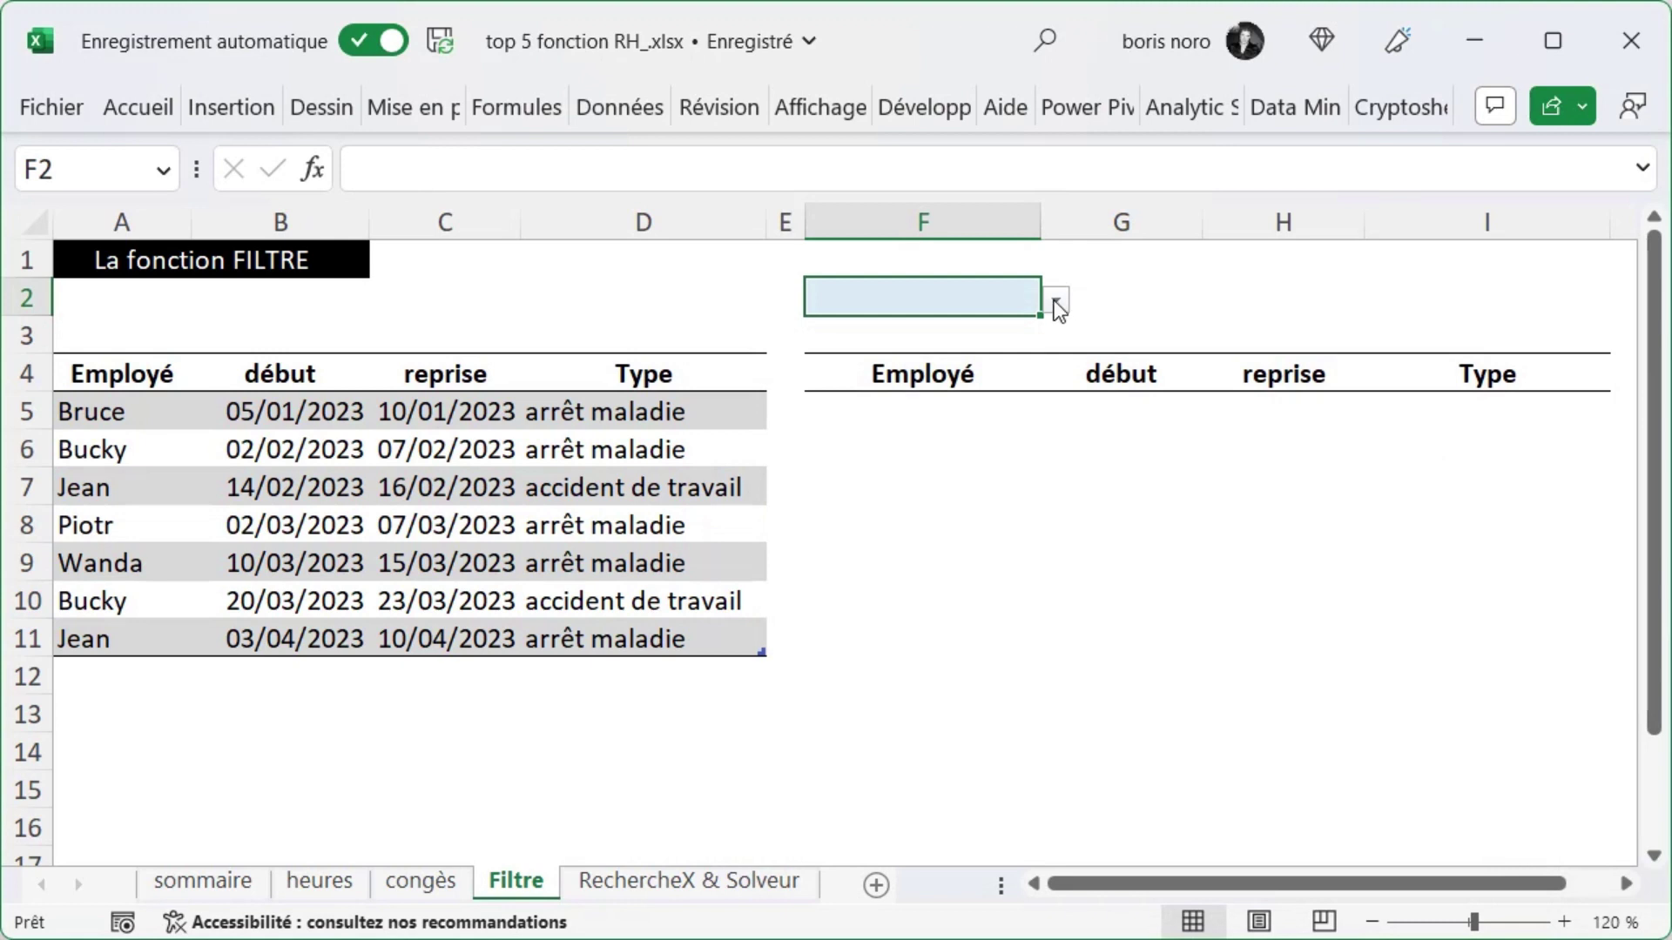
- Choose arrêt maladie in F2's dropdown
left_click(1056, 304)
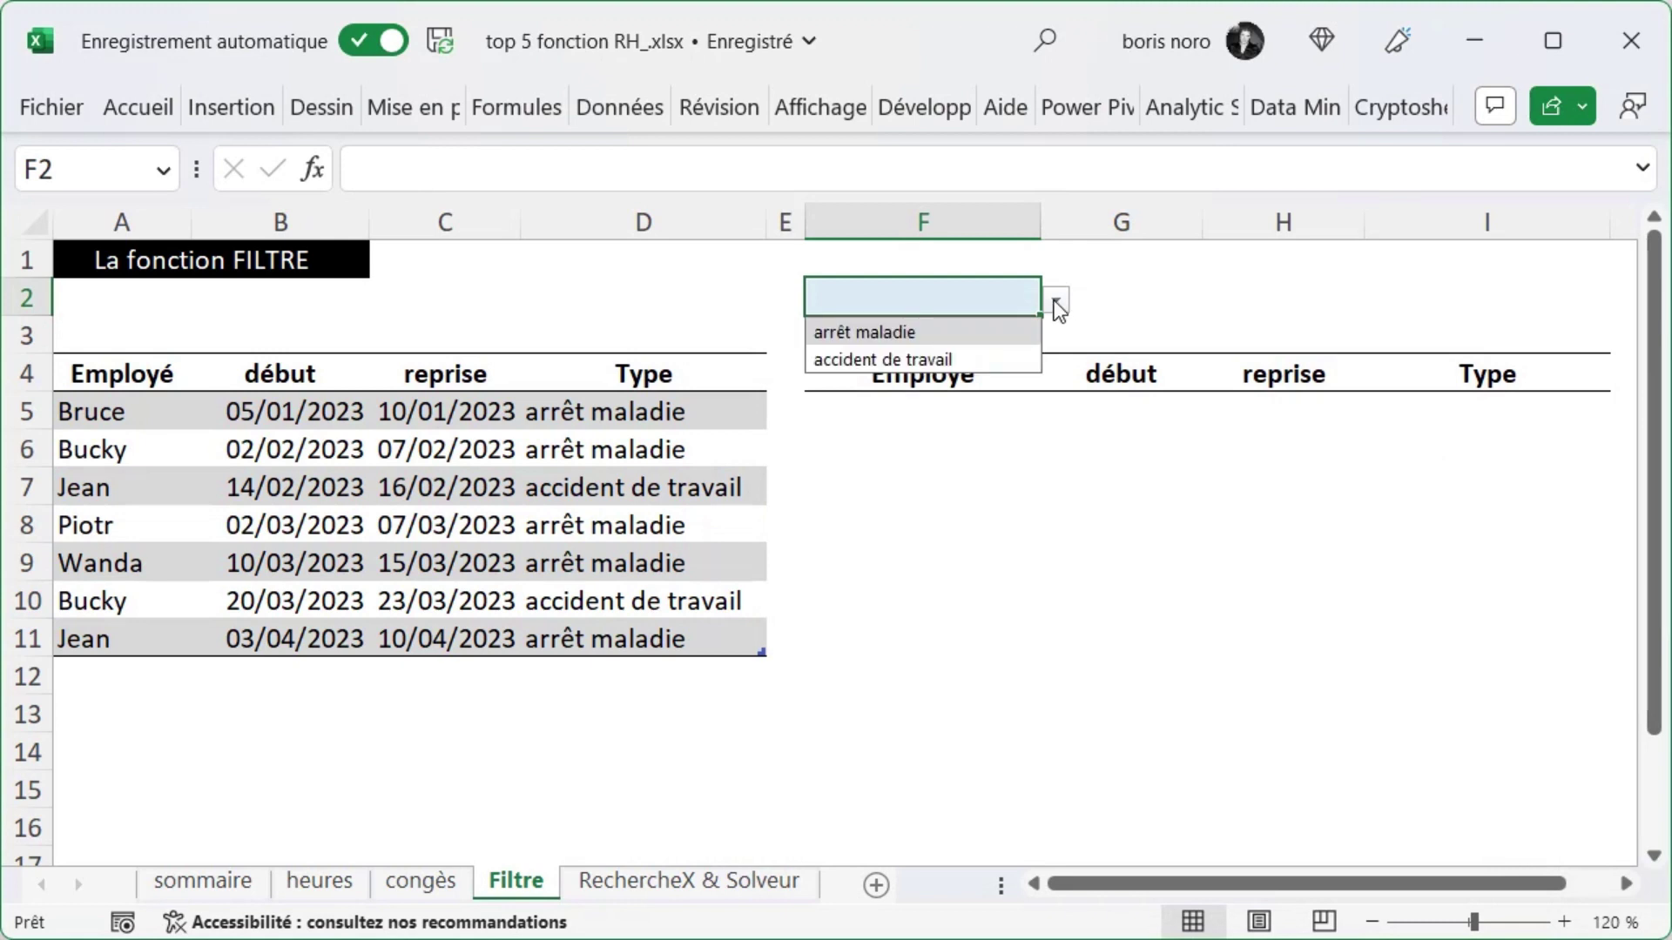
left_click(932, 332)
left_click(900, 413)
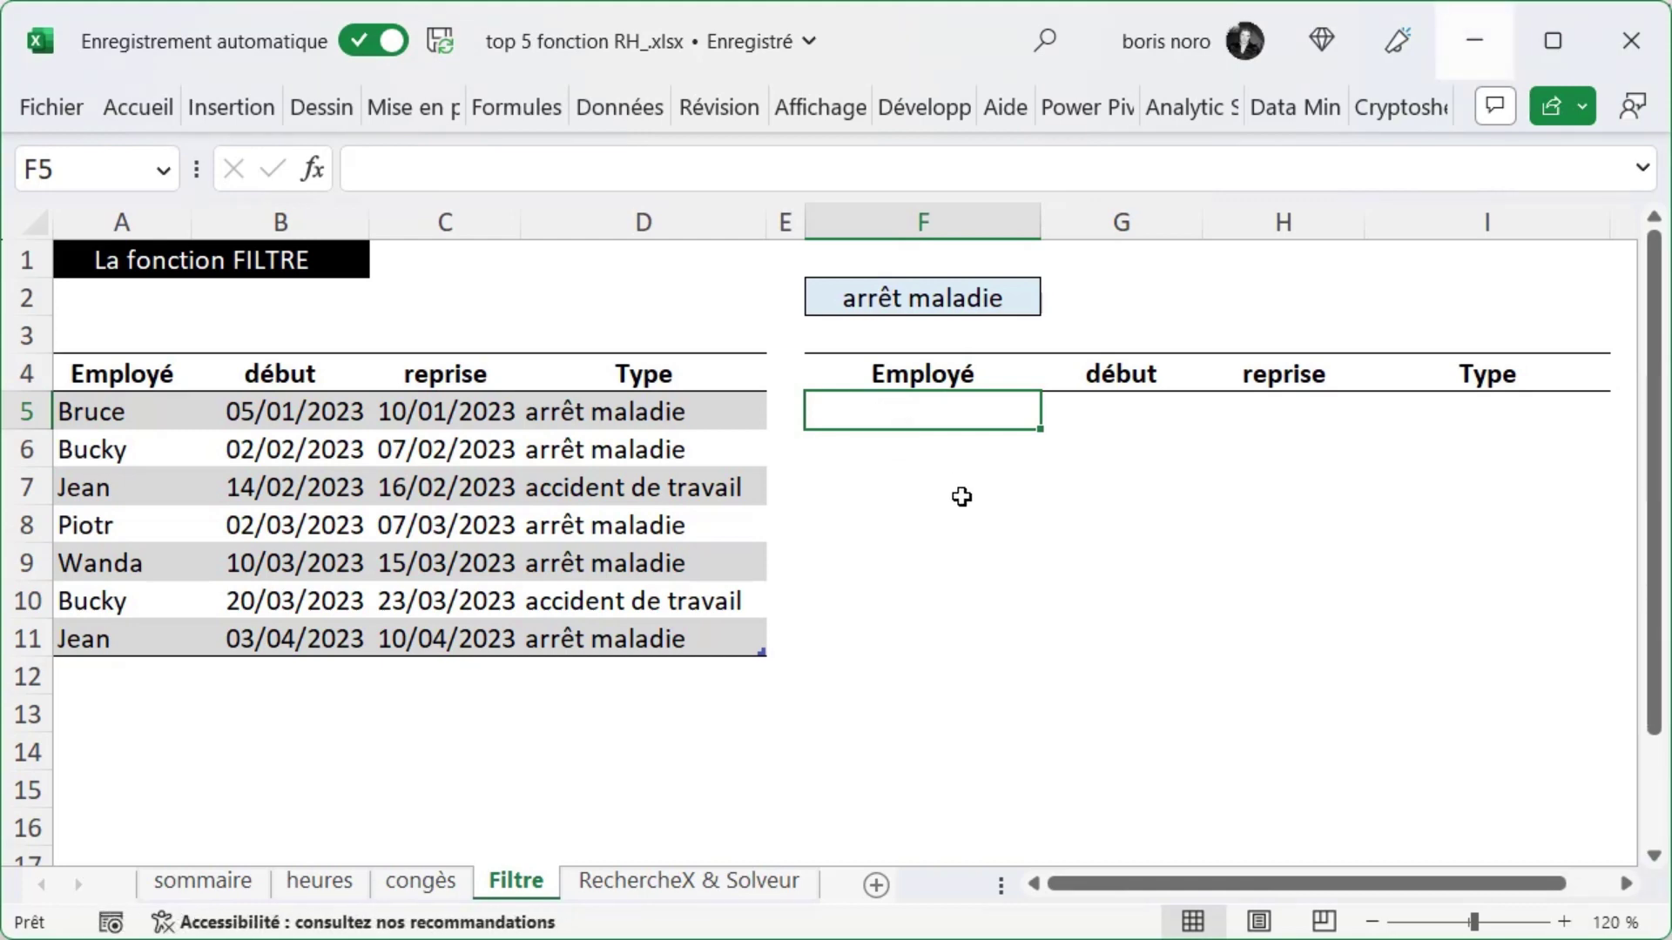
- Enter =FILTRE(Tableau3;Tableau3[Type]=F2) in F5 to list the five arrêt maladie absences
type("=FILTRE(")
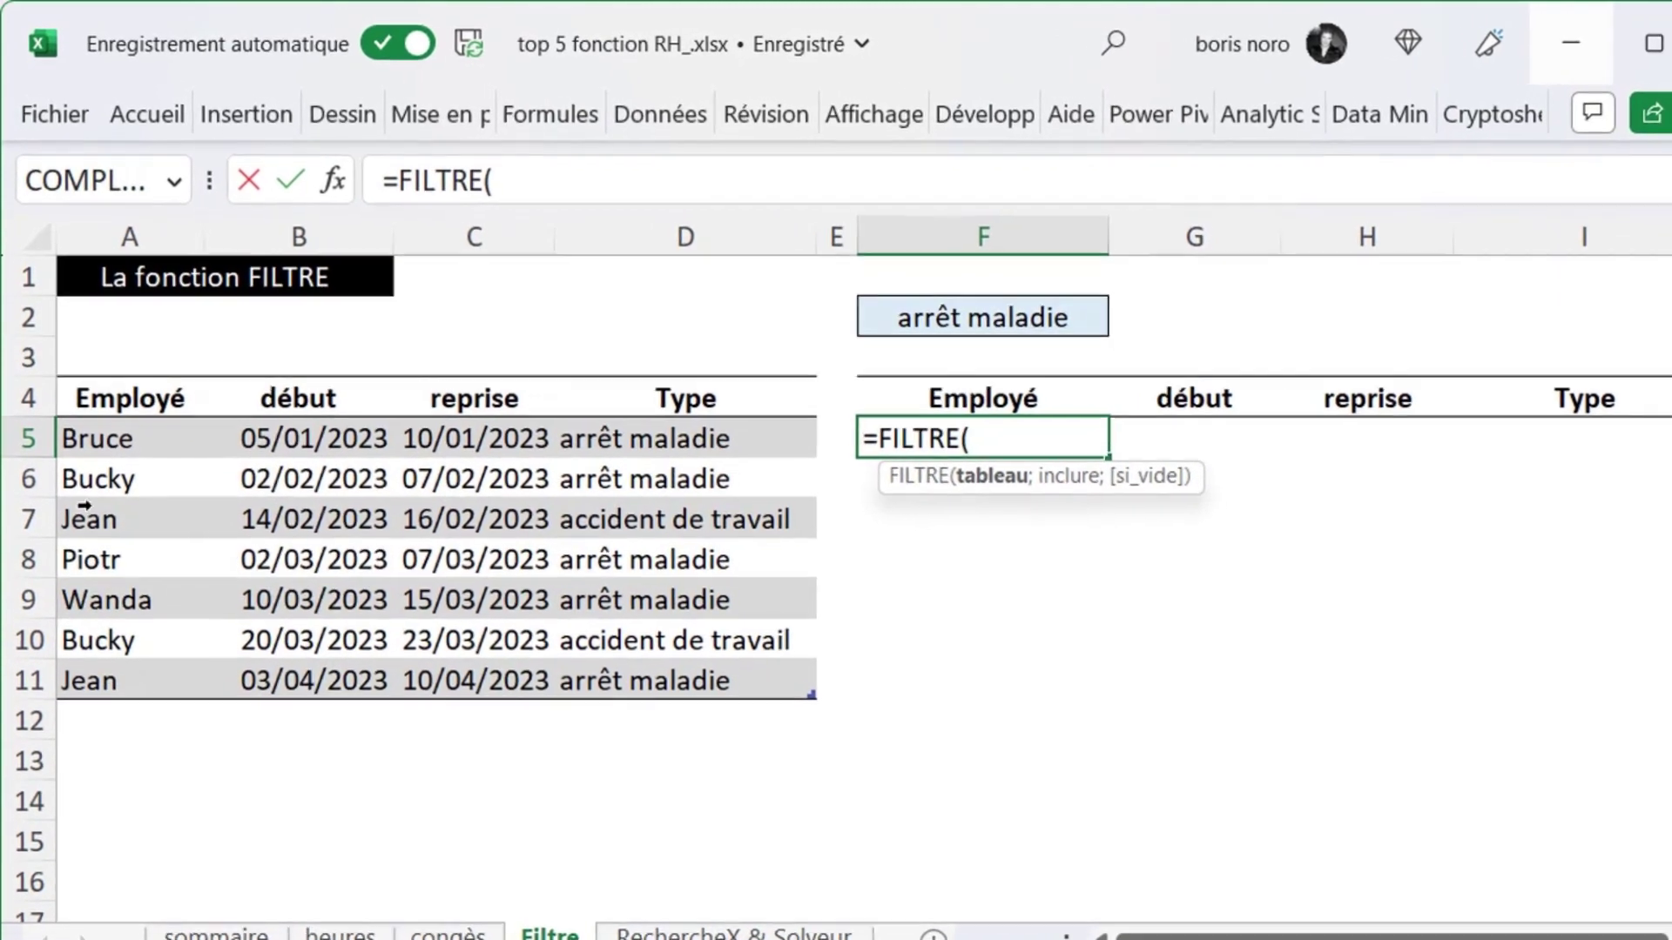
mouse_move(117, 462)
left_mouse_down()
mouse_move(662, 632)
mouse_move(661, 701)
left_mouse_up()
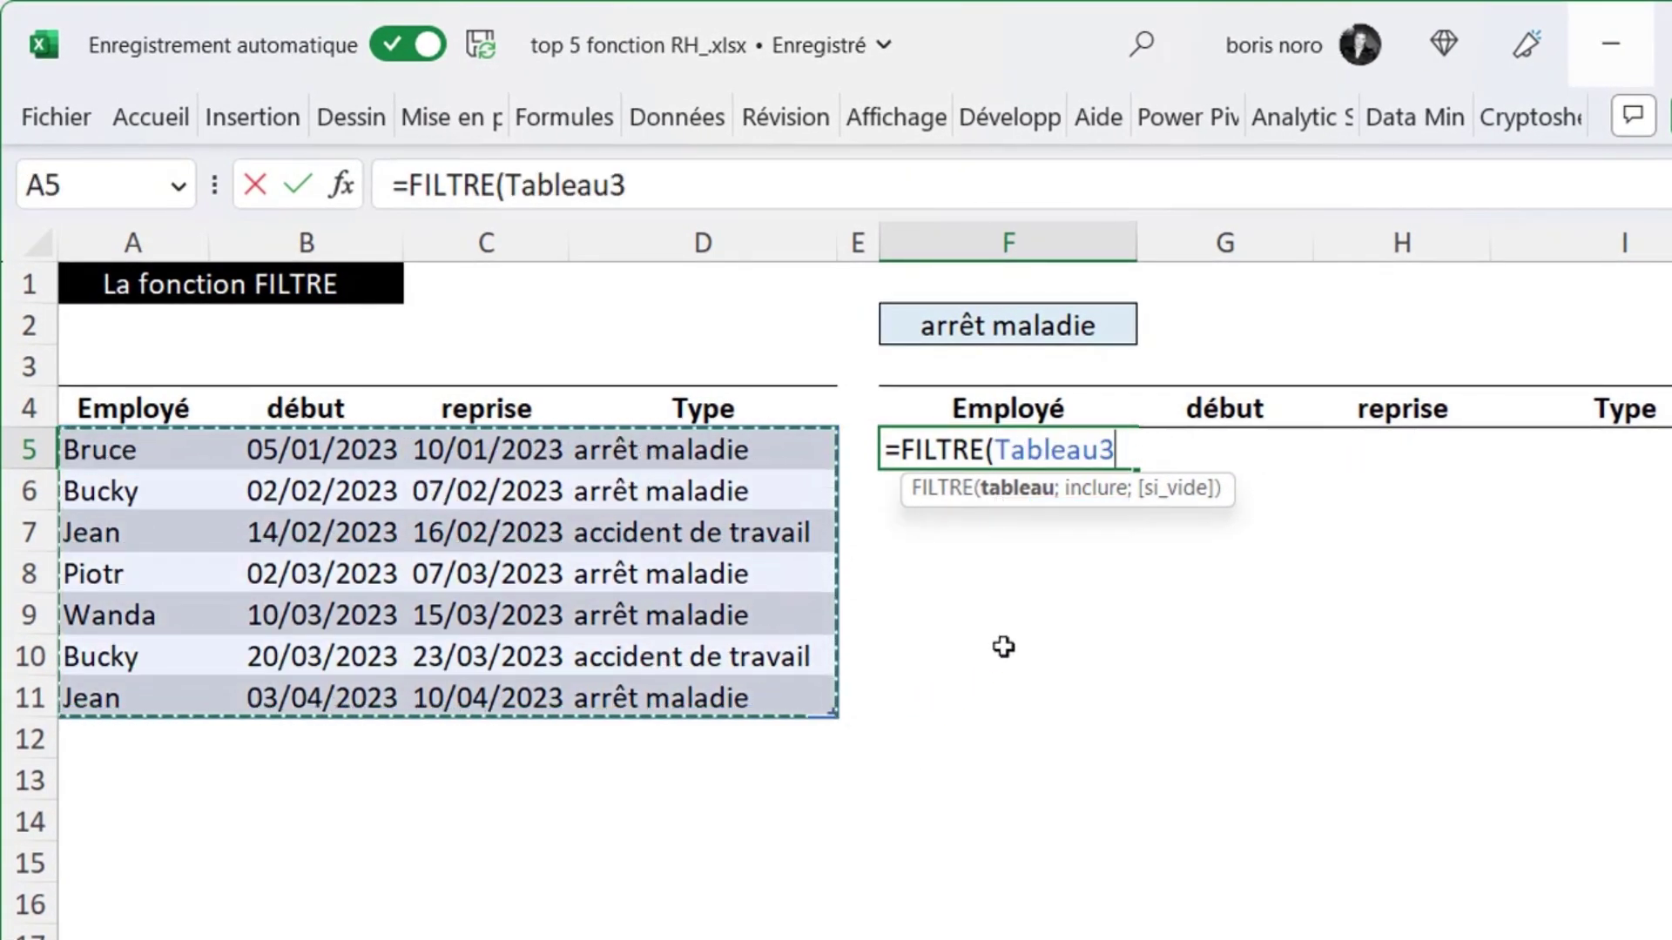
type(";")
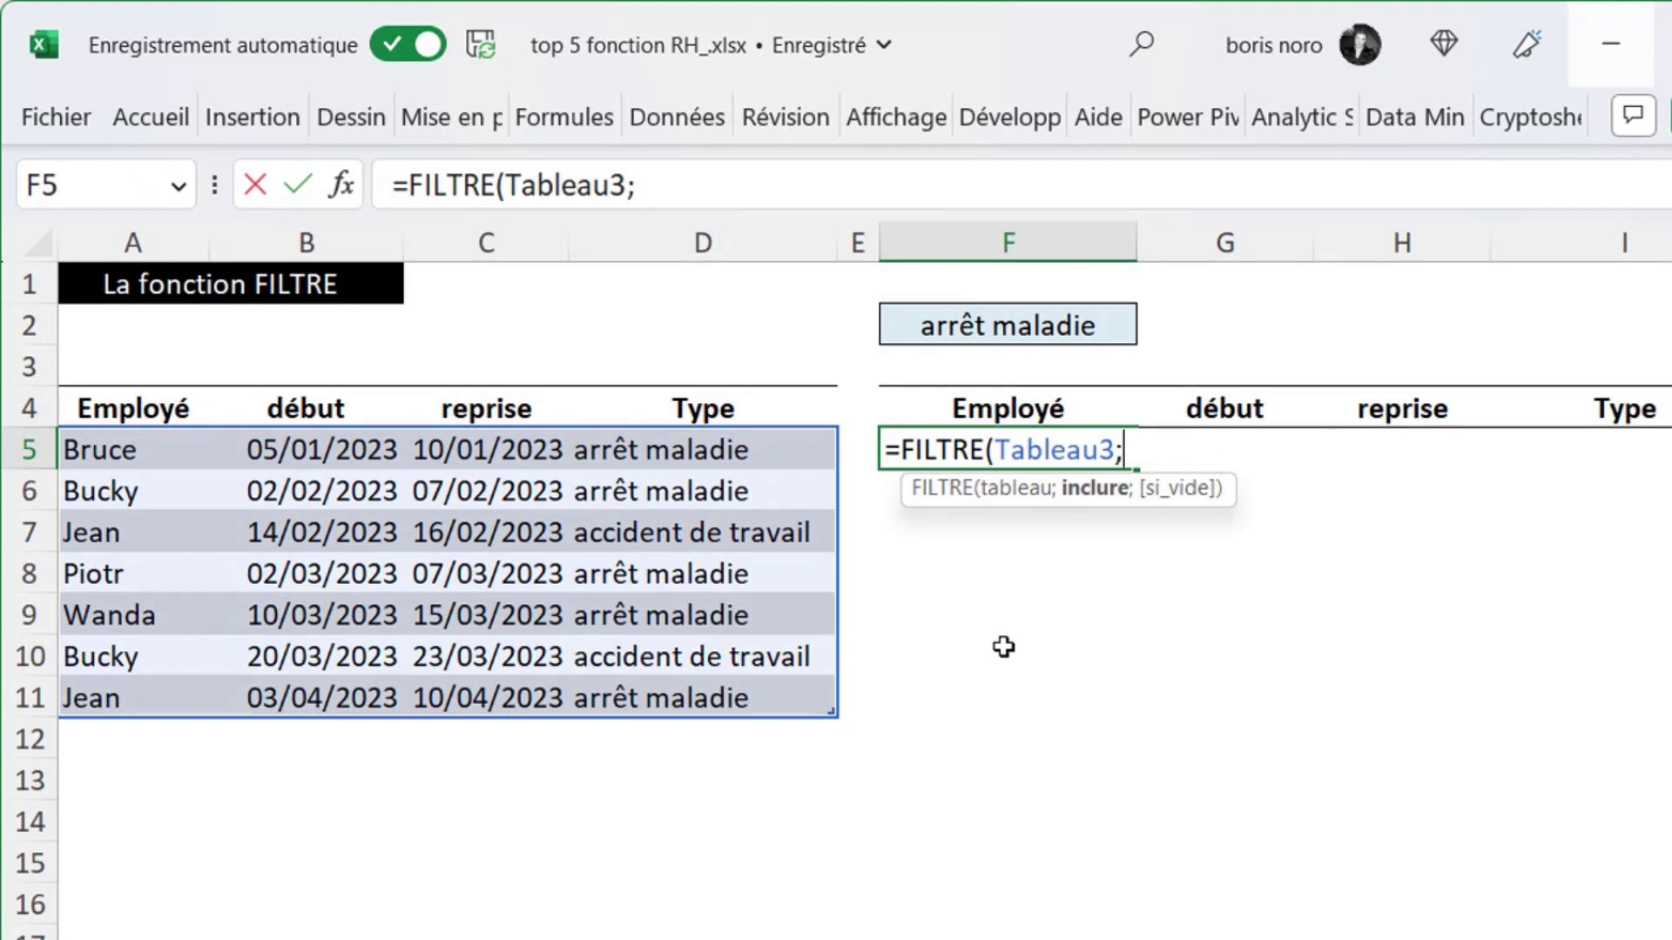
left_click(685, 392)
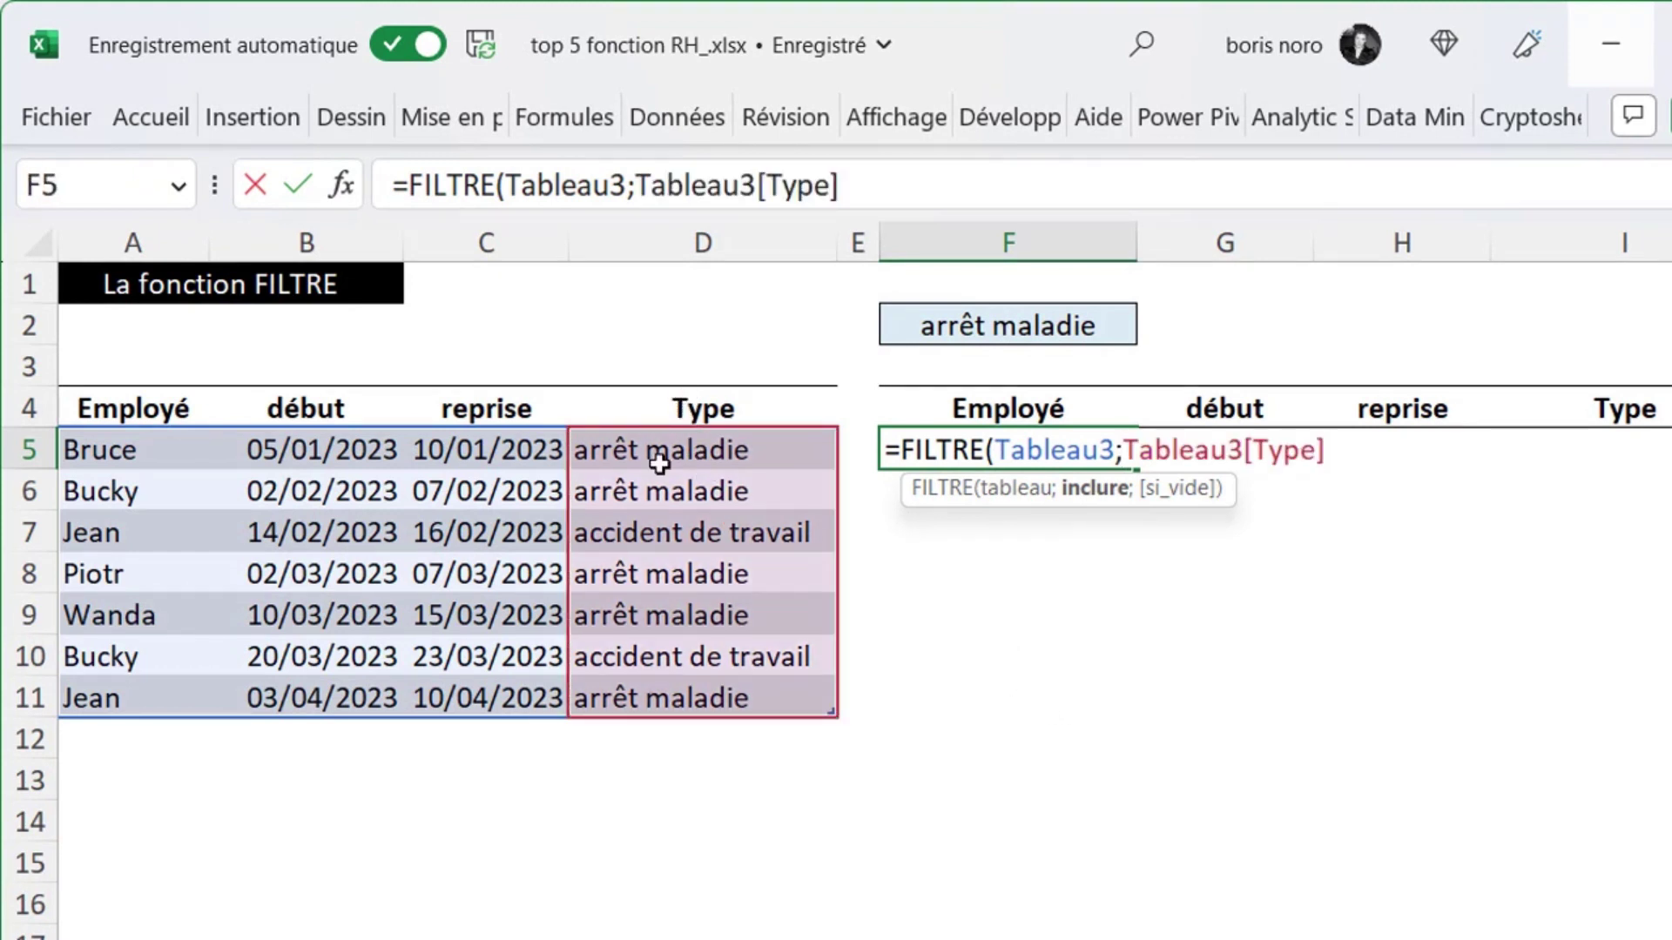
type("=")
left_click(909, 323)
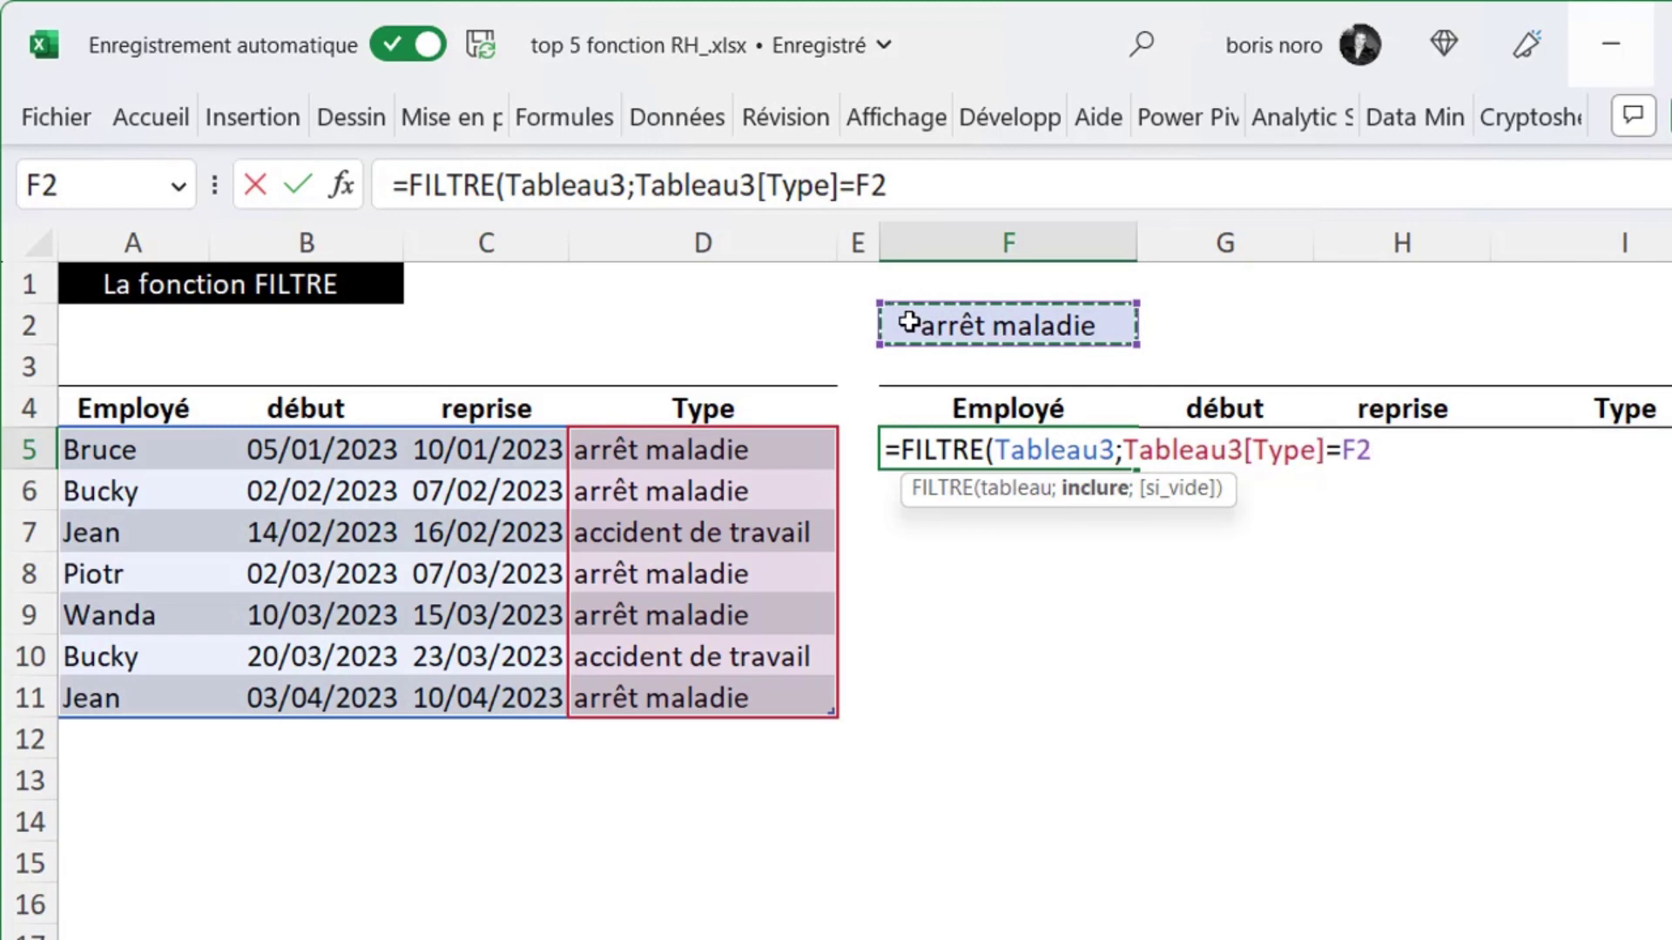
type(")")
key("Return")
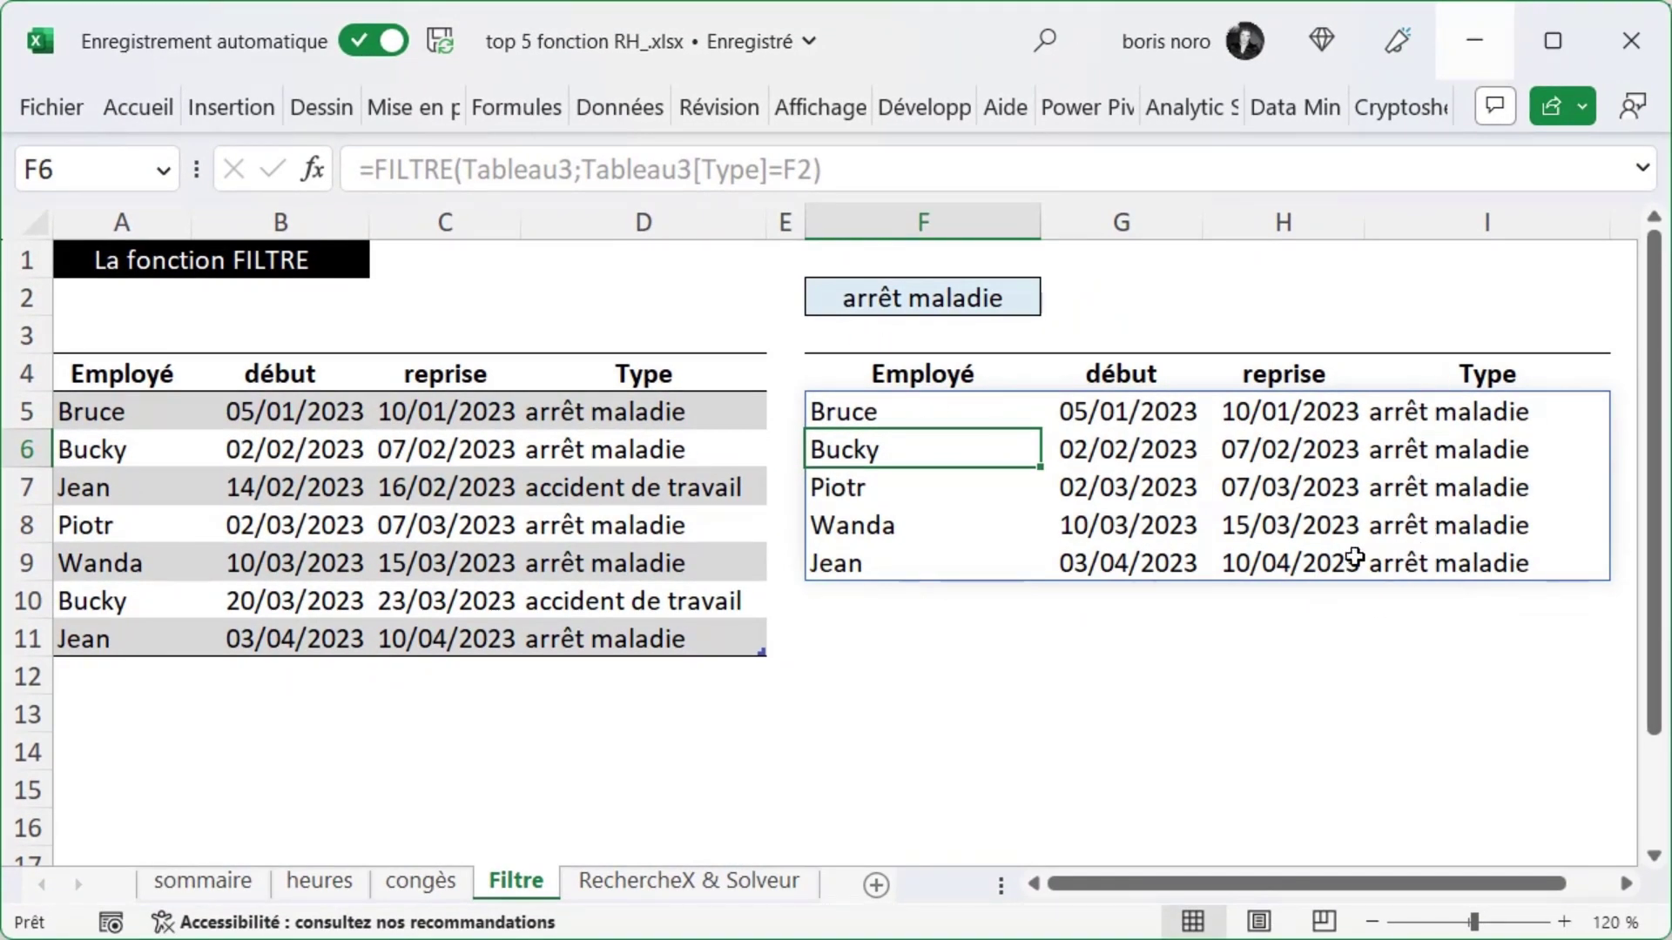
- Change F2 to accident de travail so the filtered list shows Jean and Bucky
left_click(1005, 302)
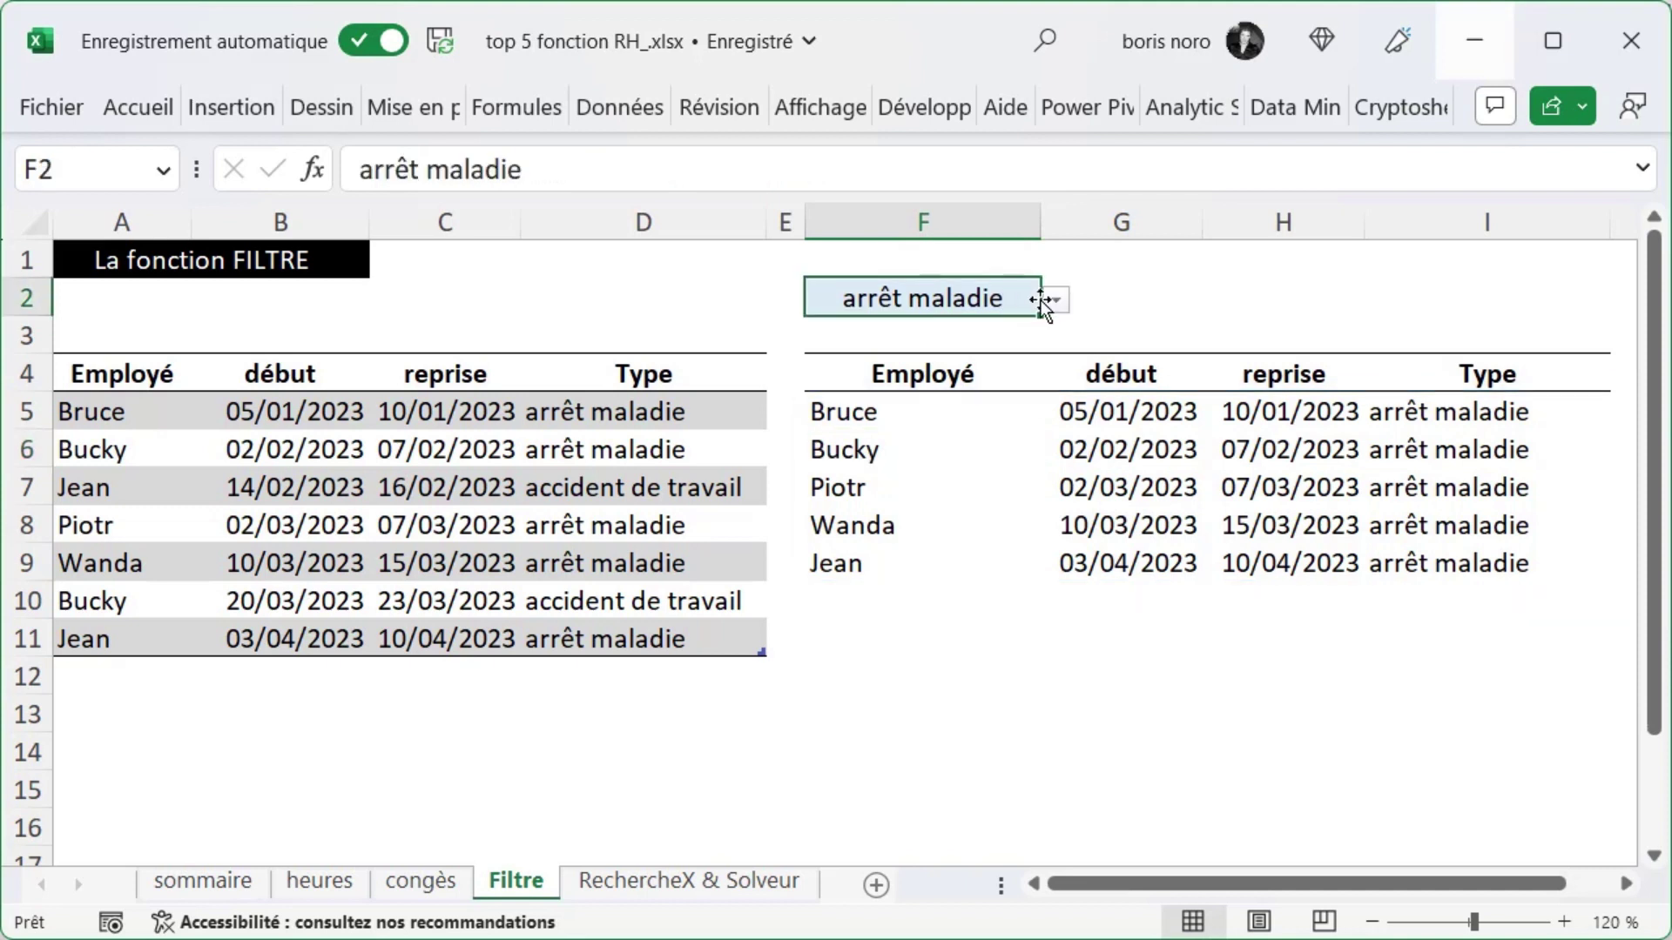
left_click(1053, 302)
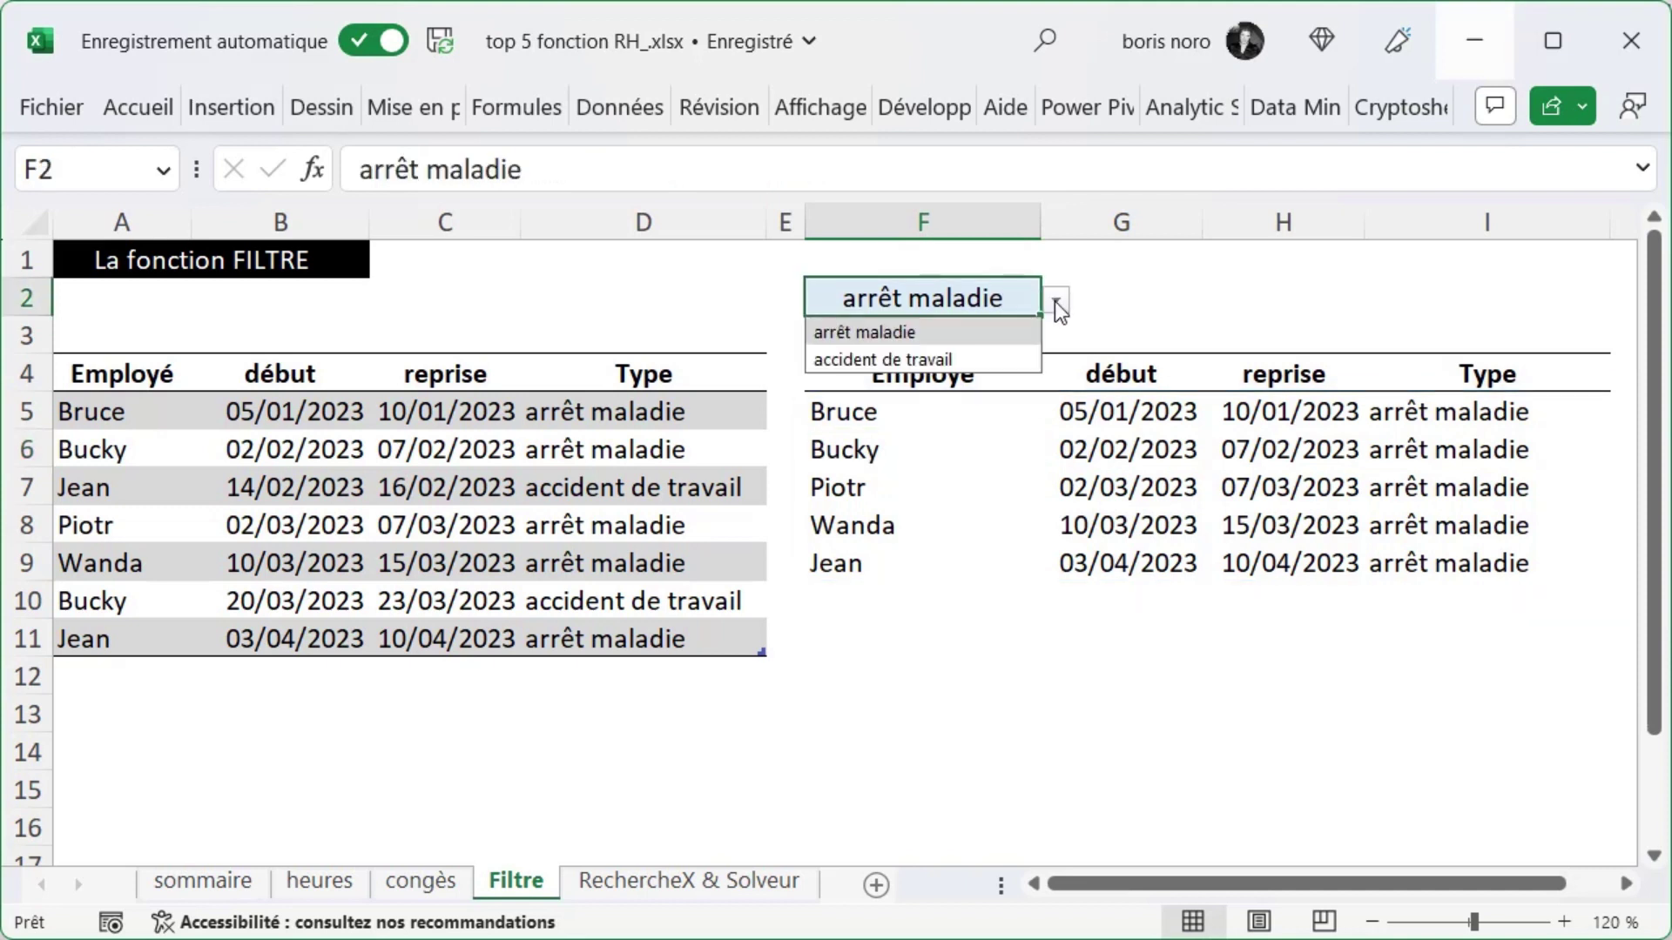
left_click(987, 360)
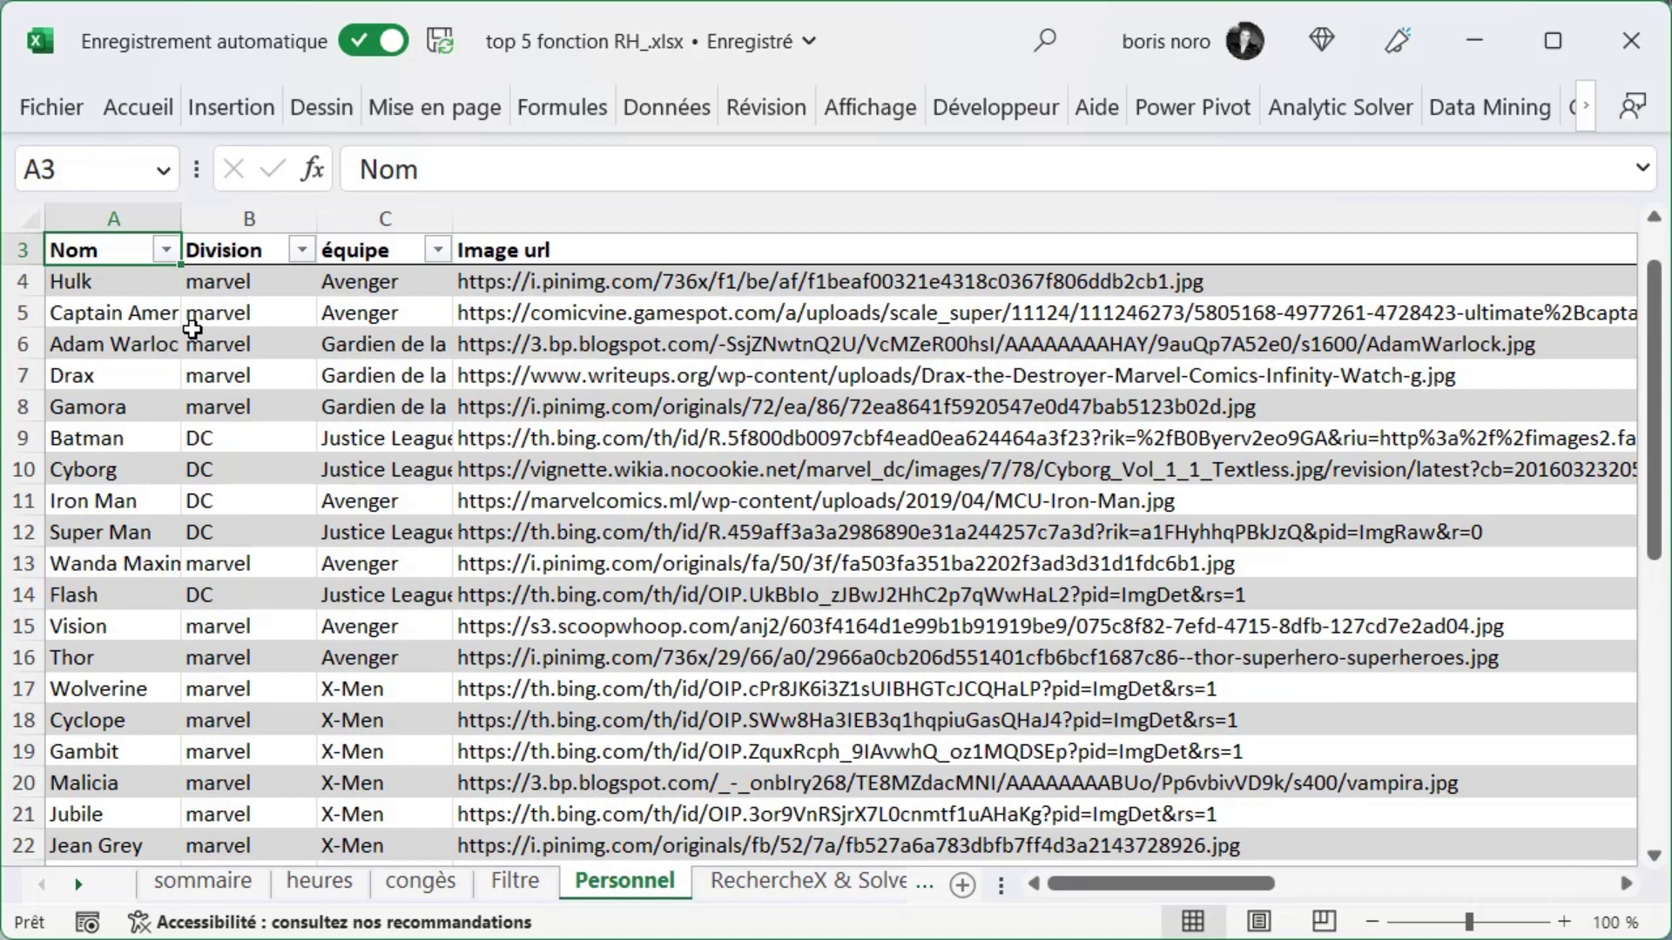
- Load the Personnel table into Power Query
left_click(156, 317)
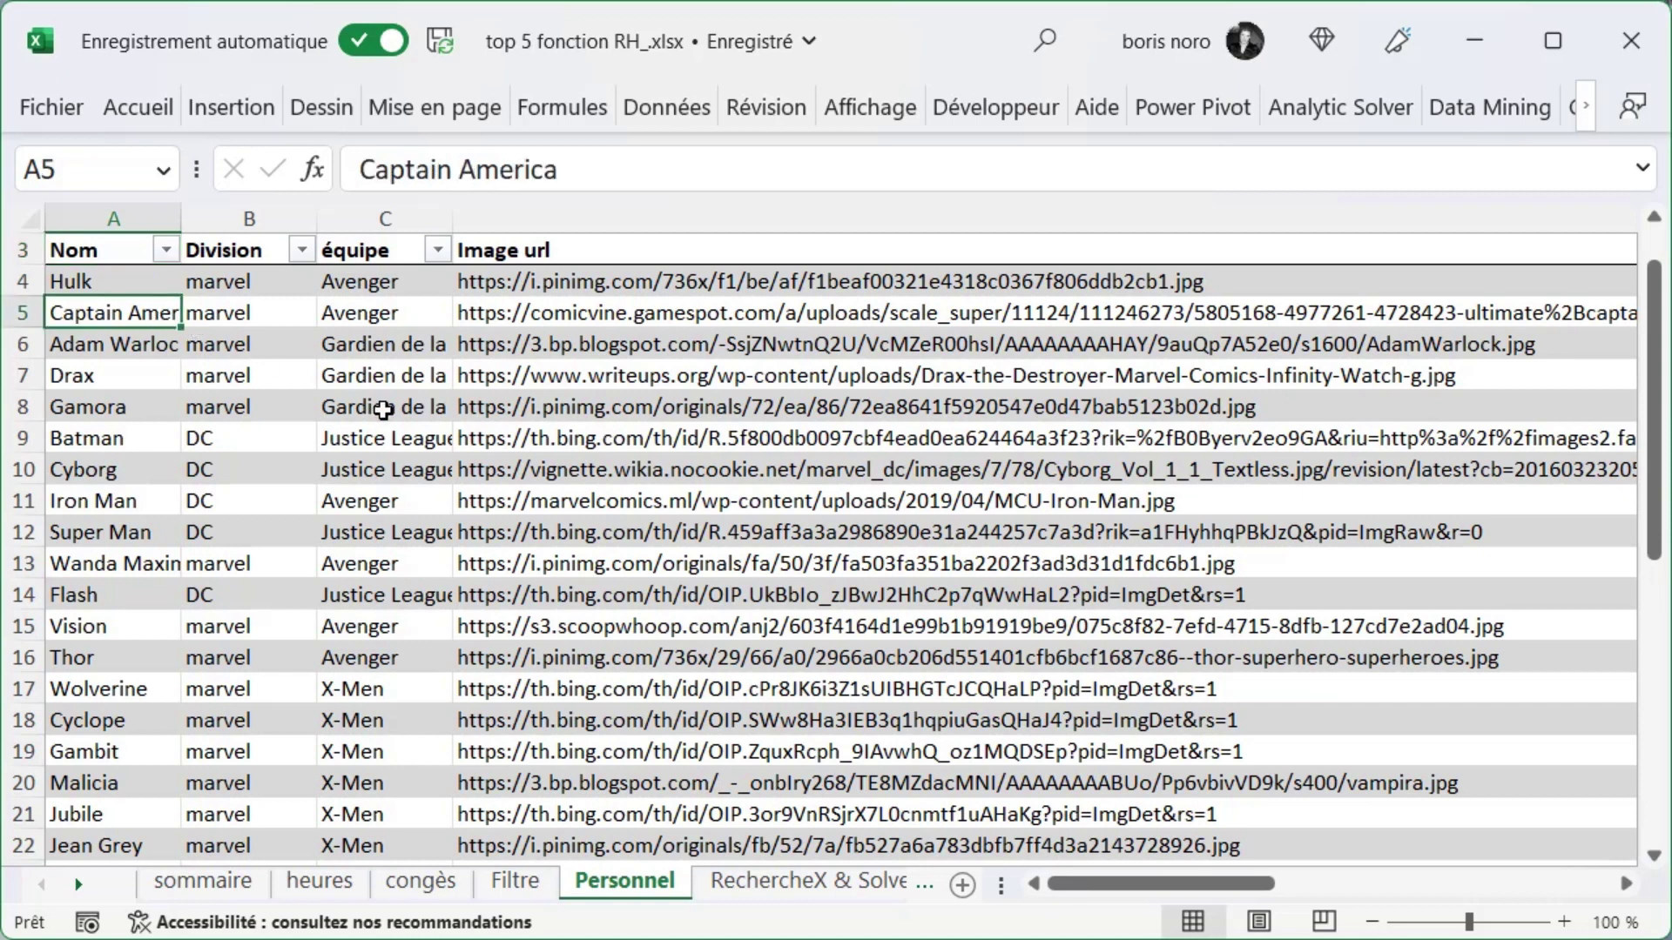
left_click(647, 122)
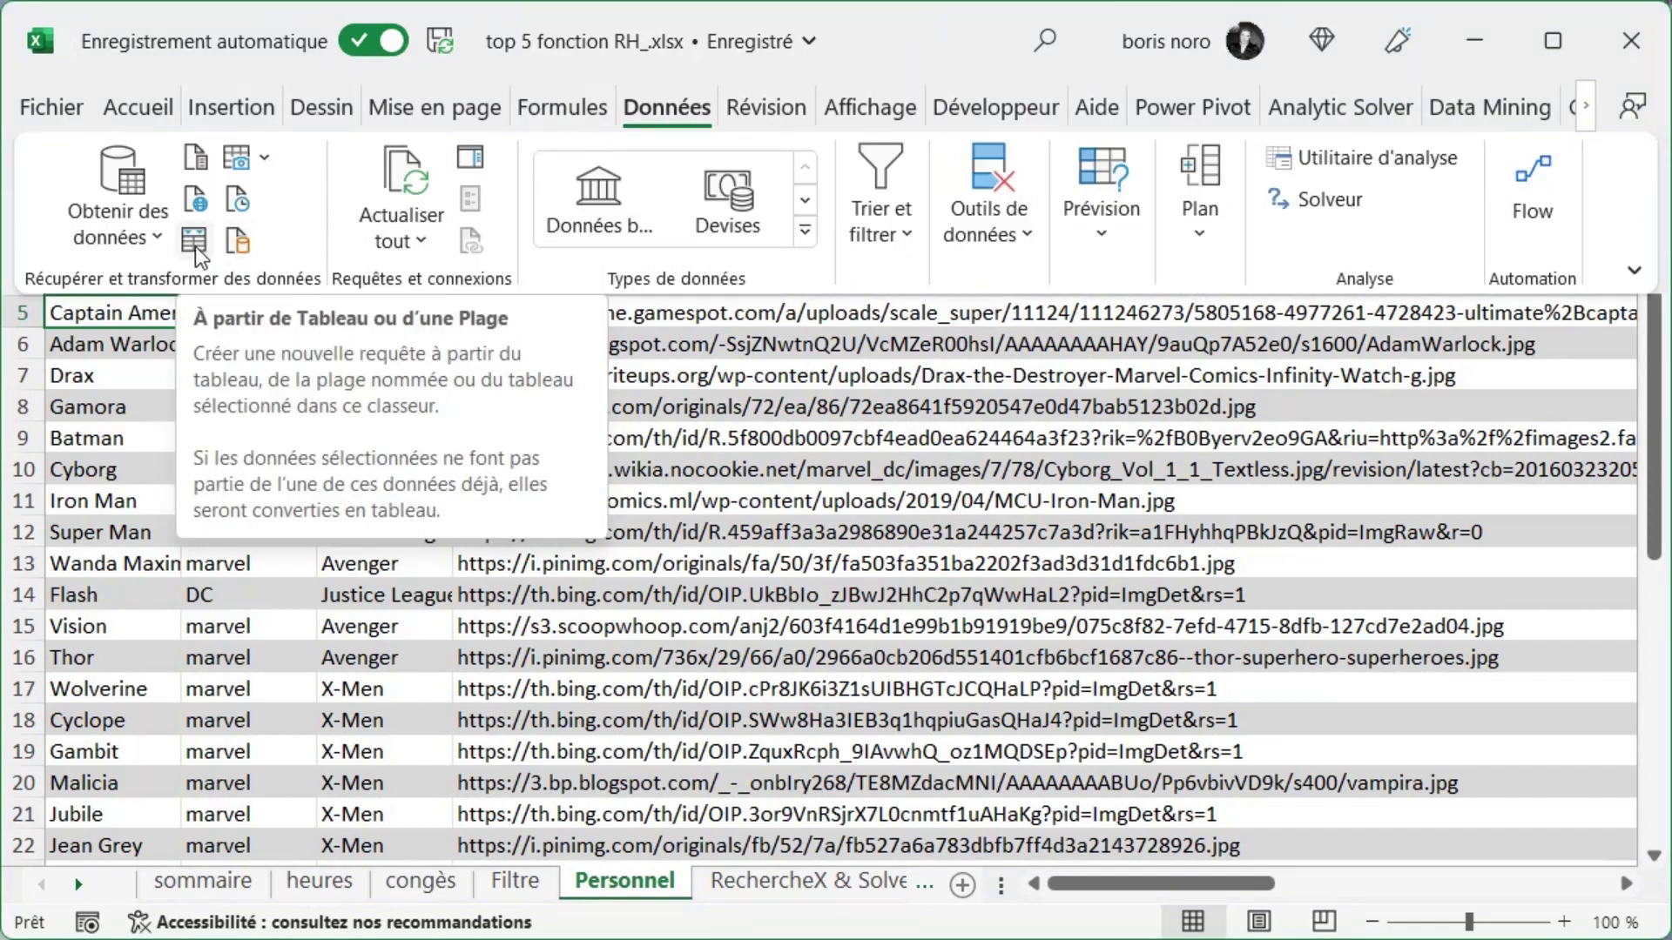
left_click(195, 248)
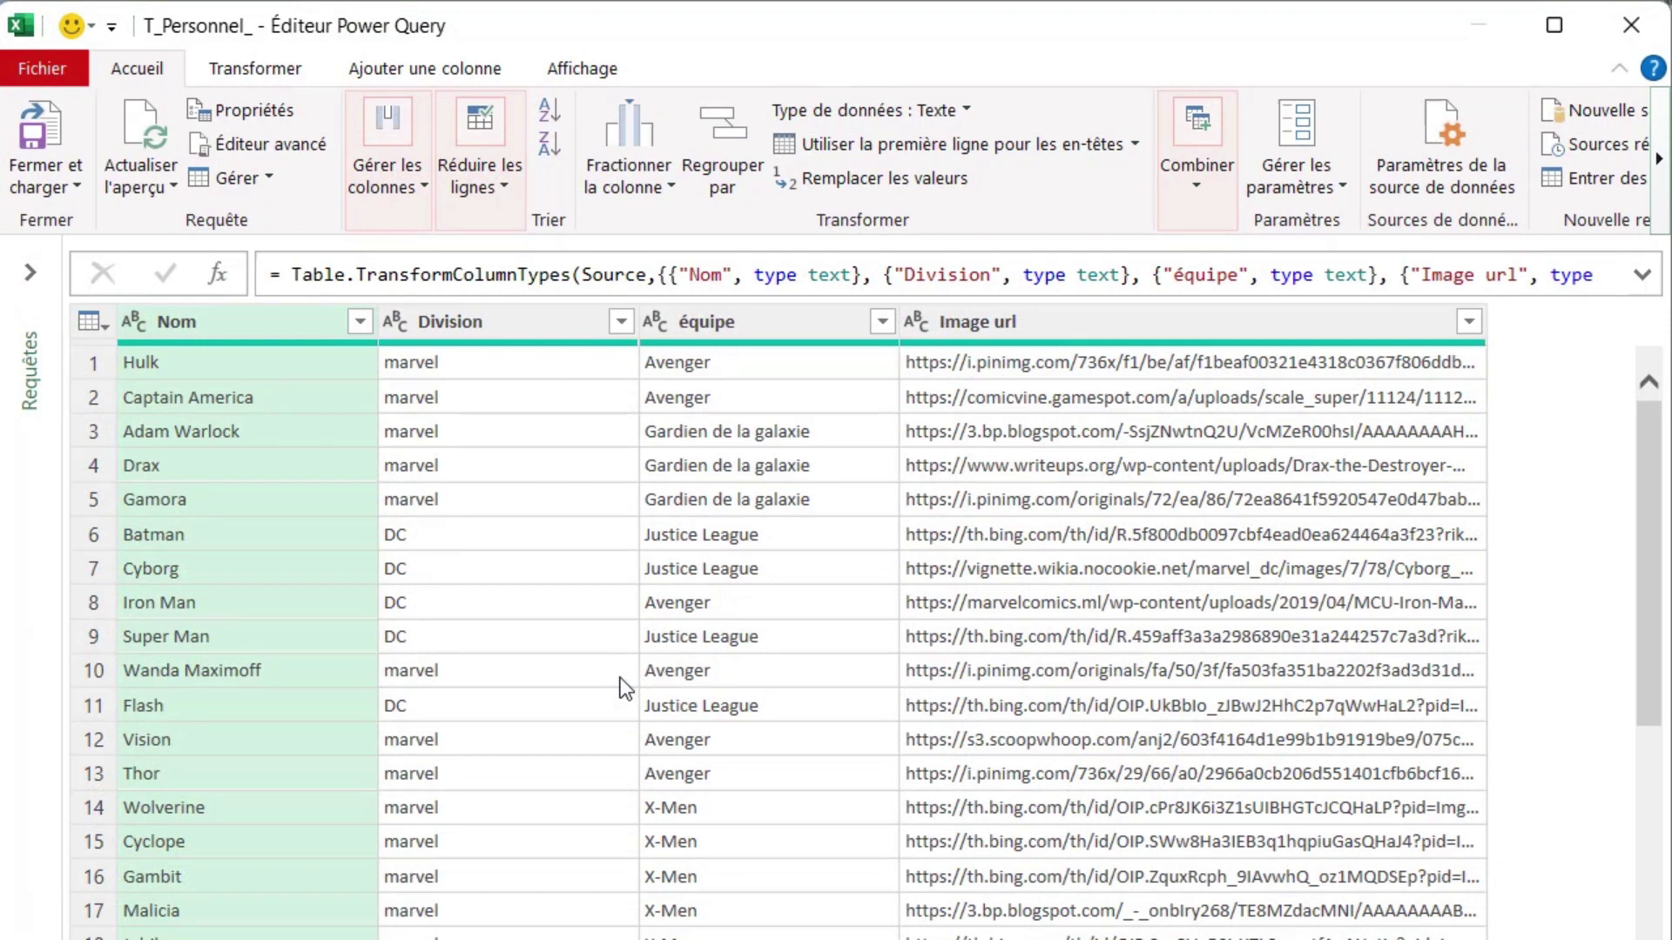
- Combine the Nom, Division, équipe and Image url columns into a data type named Data
key("shift")
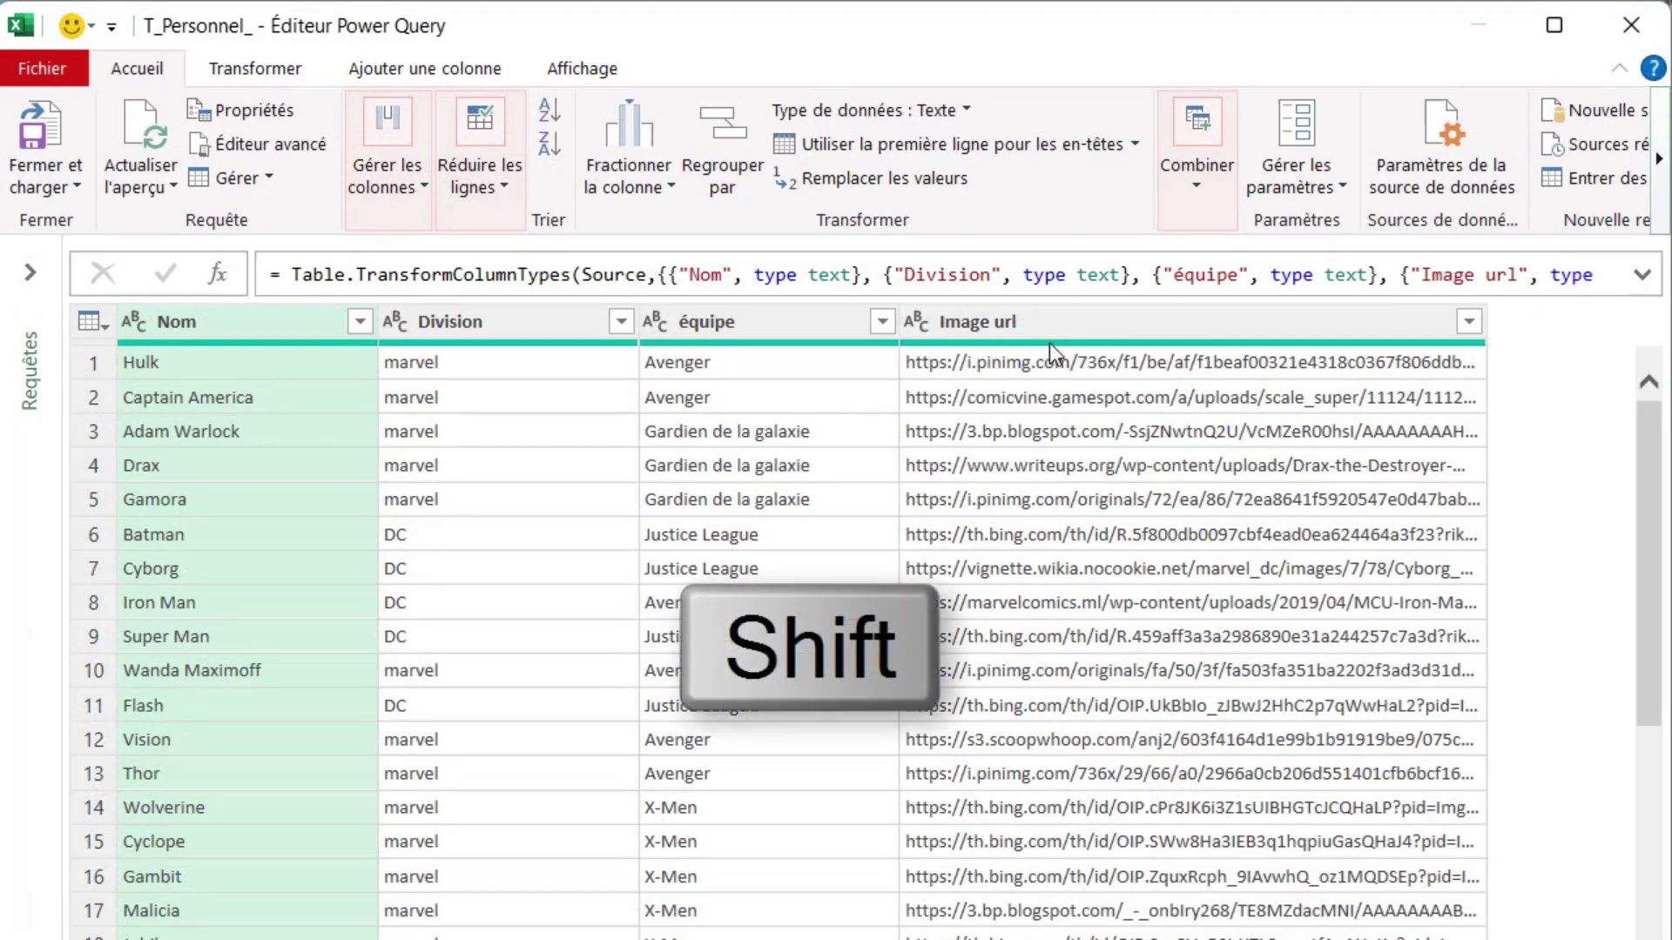
left_click(1078, 319, "shift")
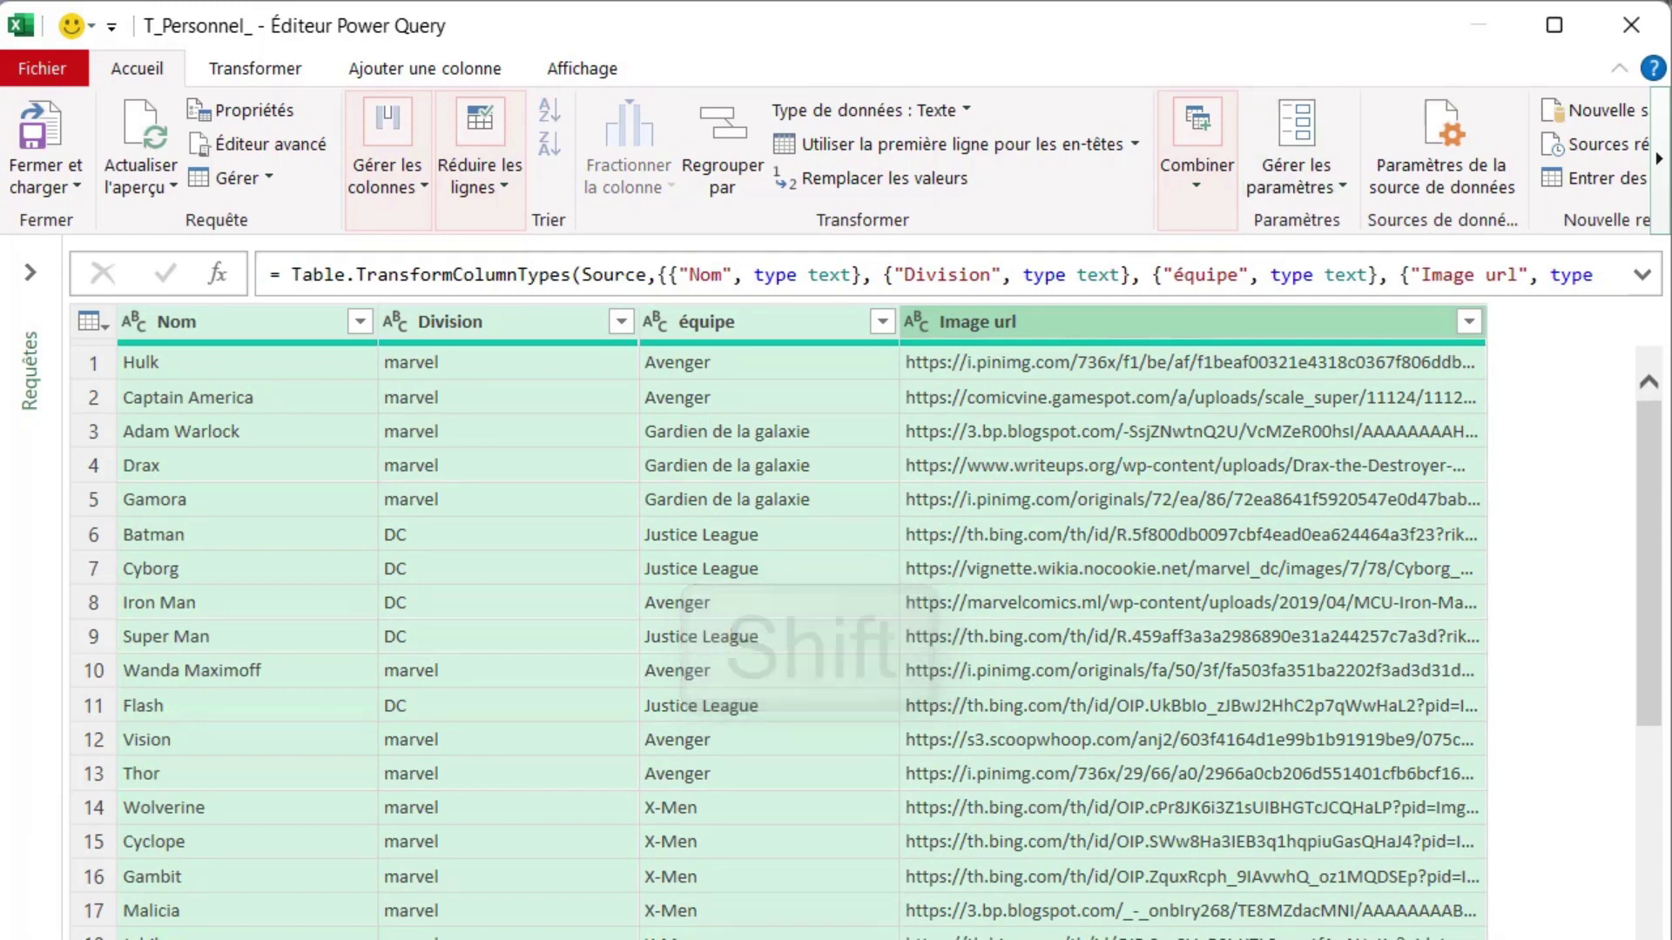
left_click(279, 70)
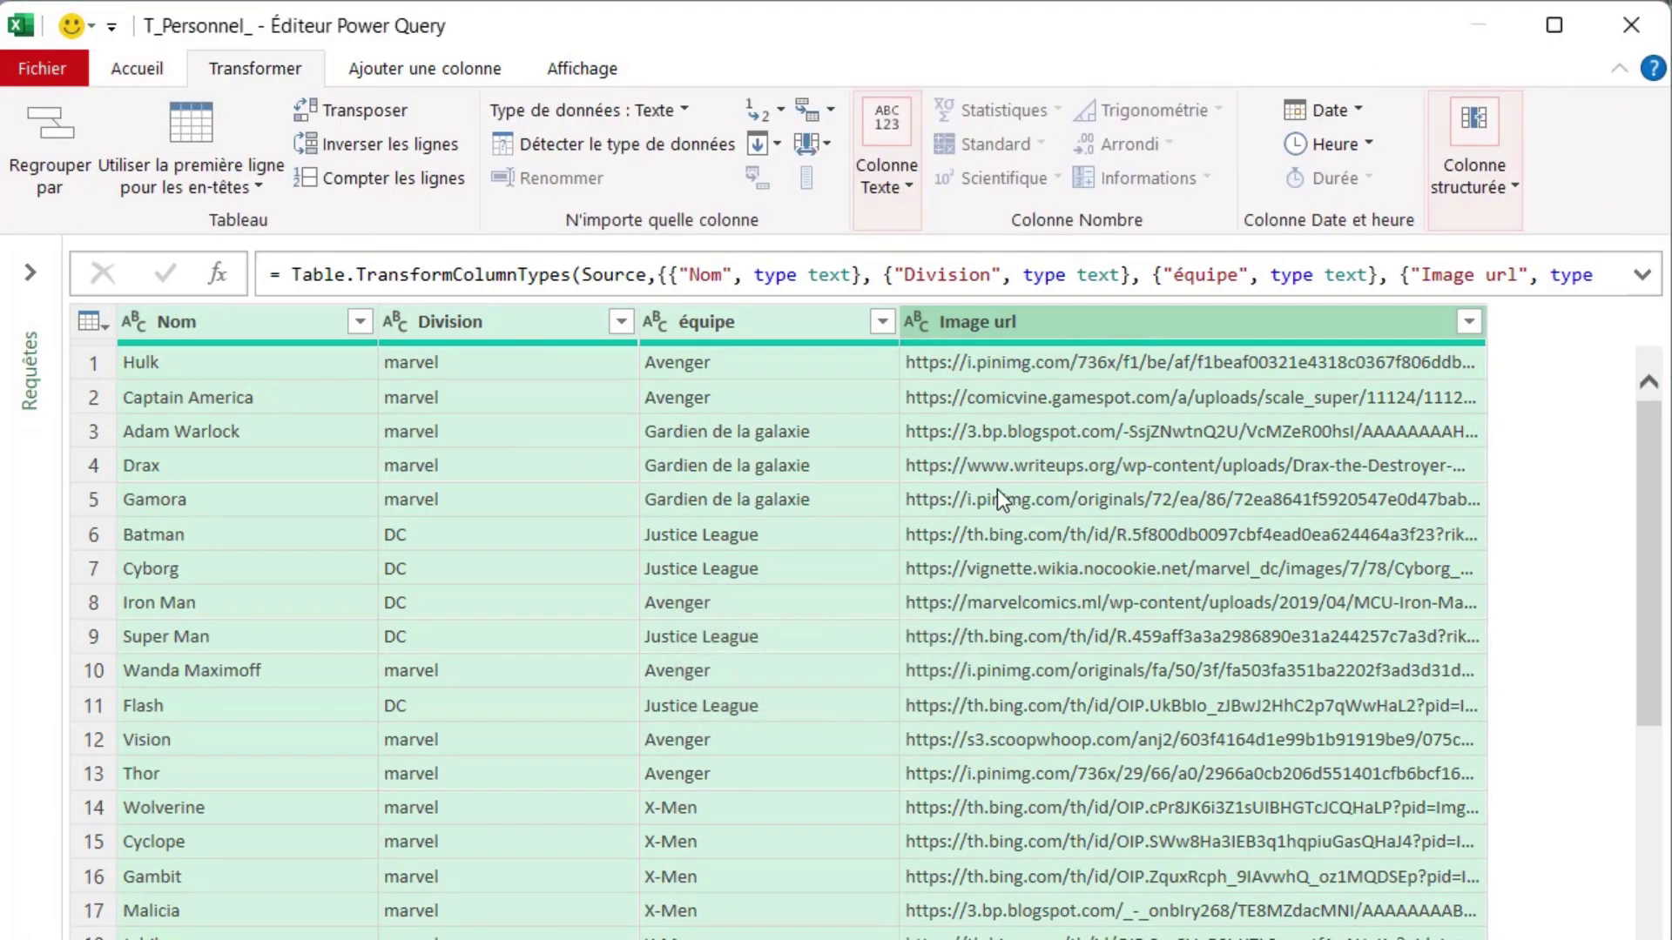
left_click(1480, 179)
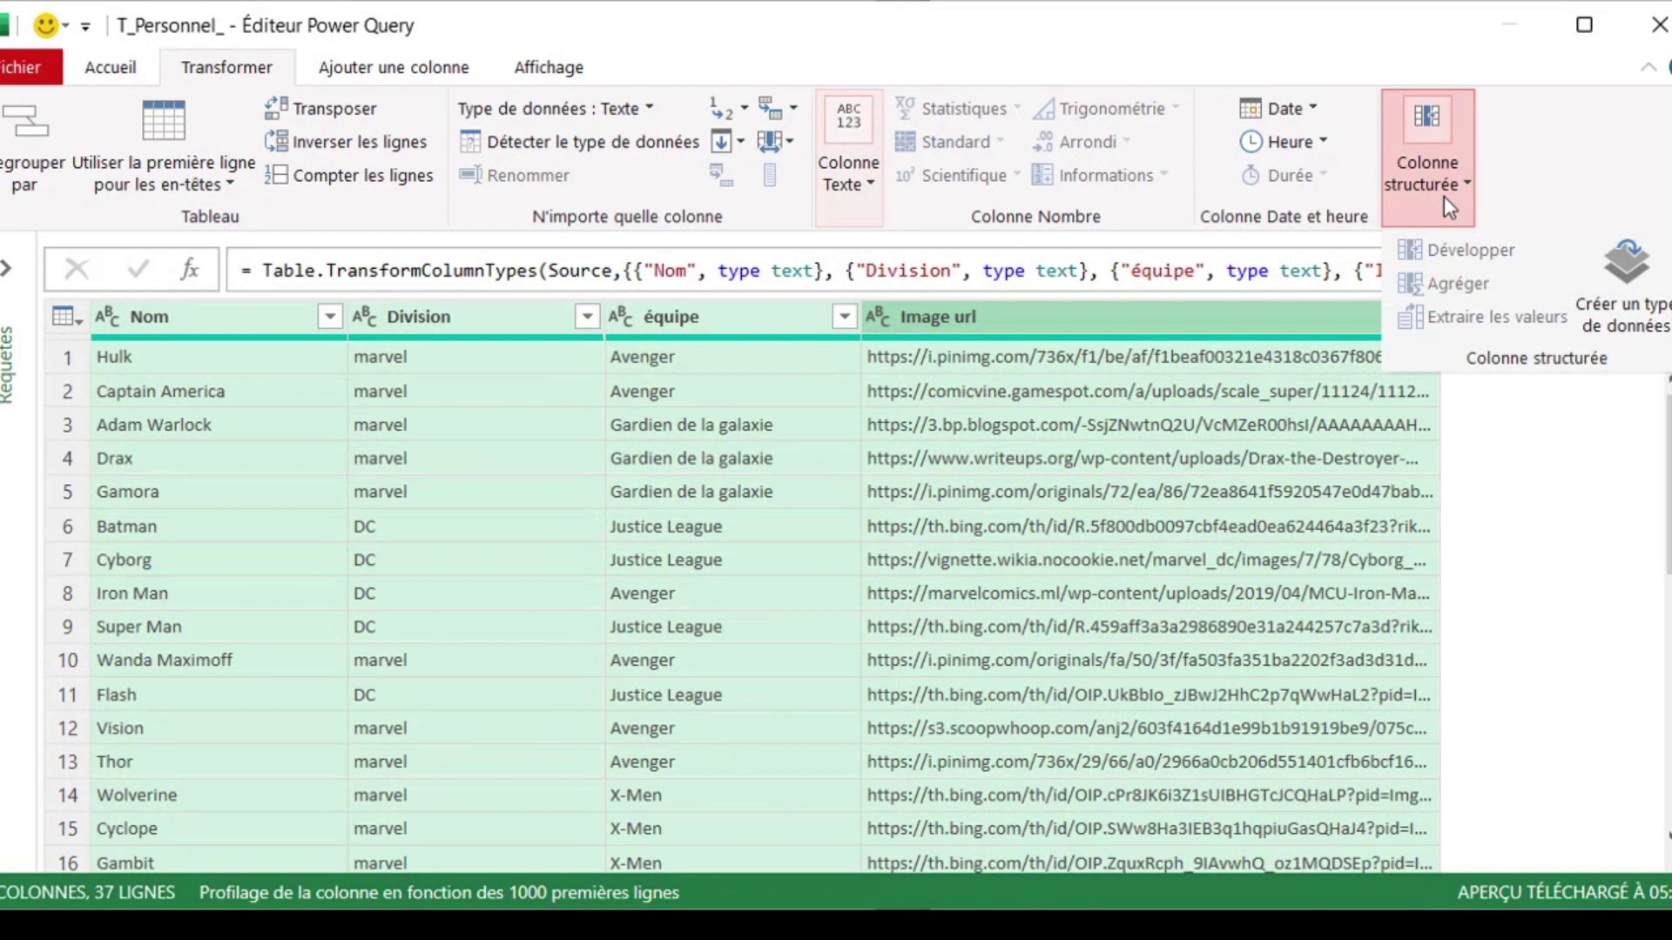
left_click(1621, 296)
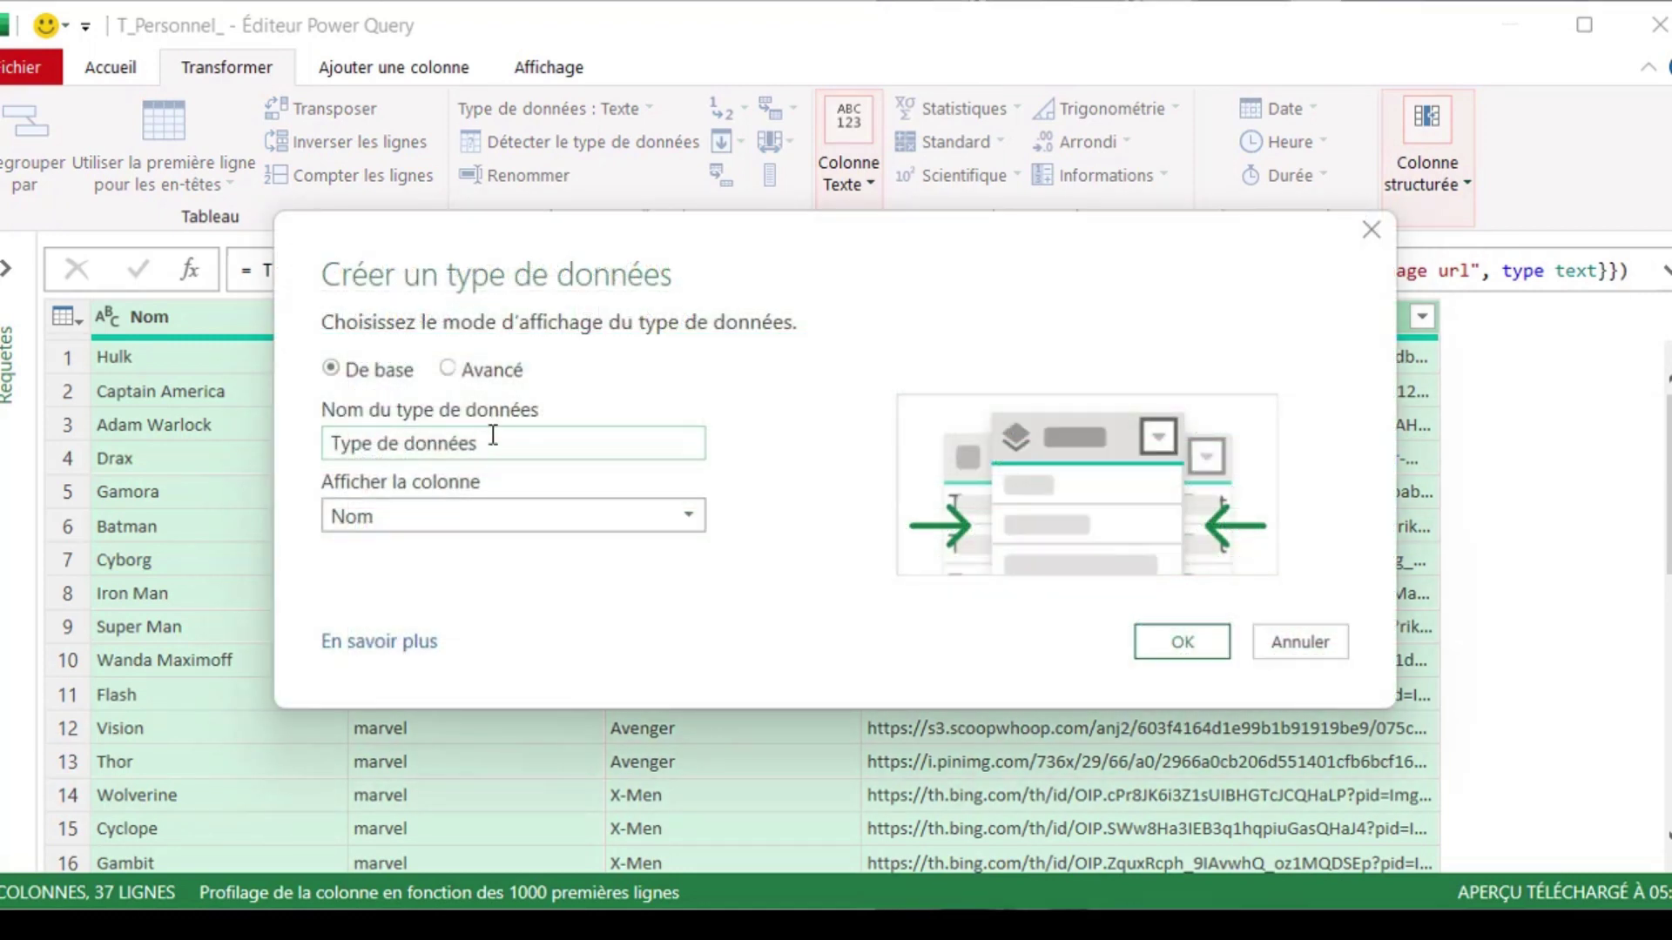
key("BackSpace")
key("BackSpace")
key("BackSpace")
key("BackSpace")
key("BackSpace")
type("Data")
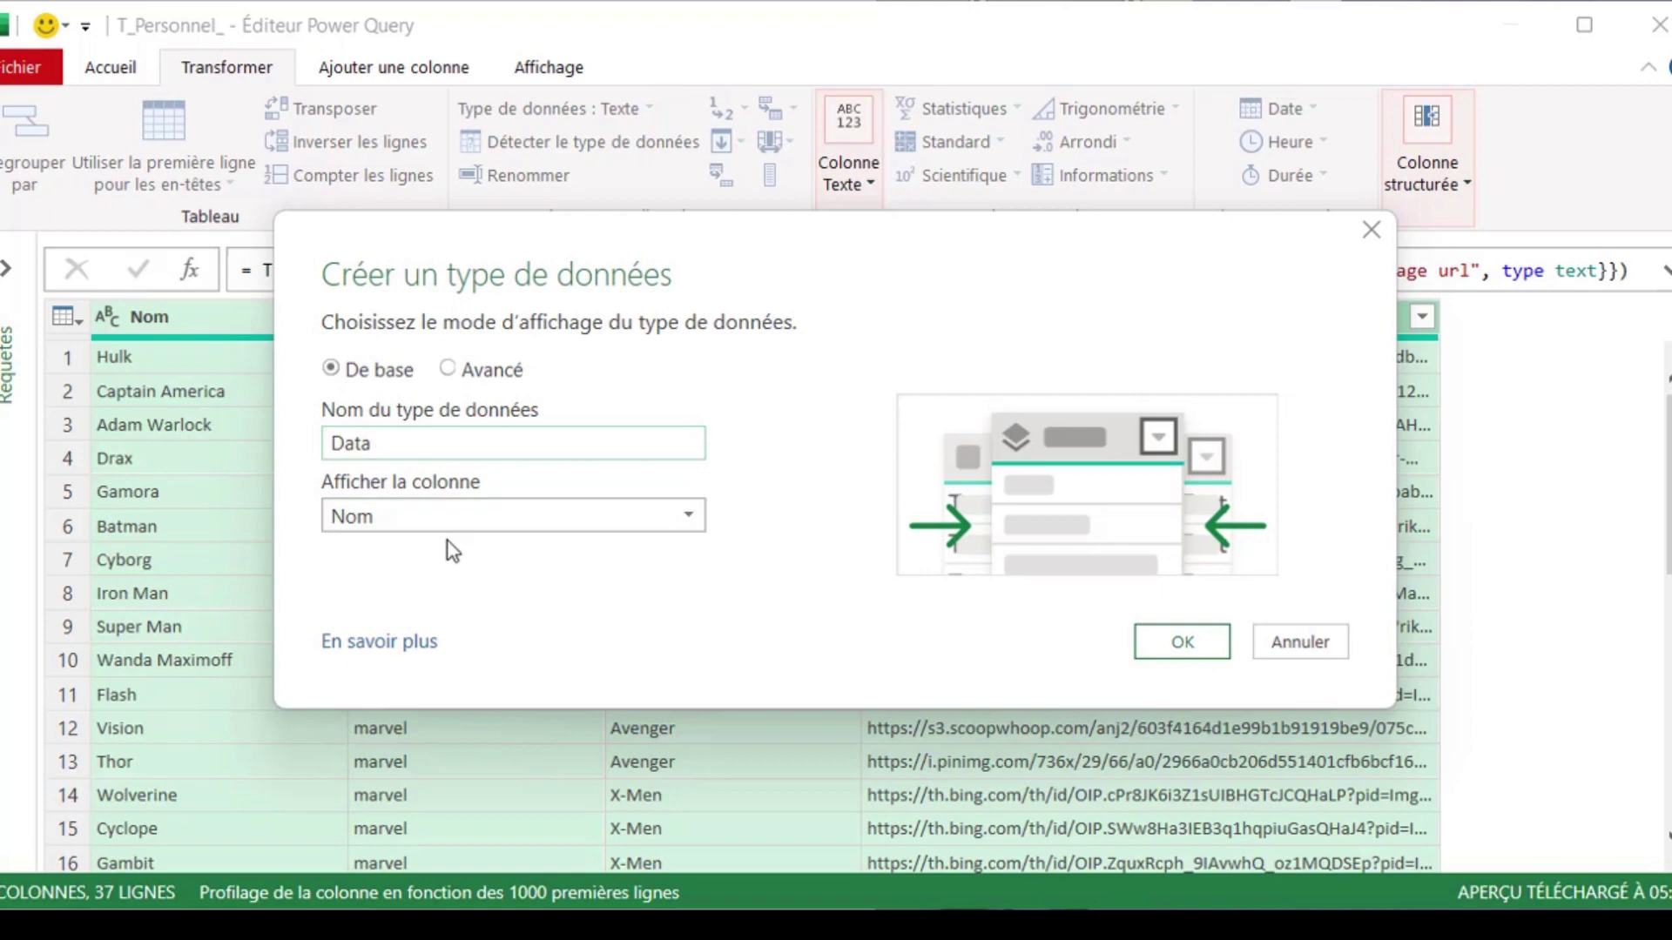
left_click(1158, 641)
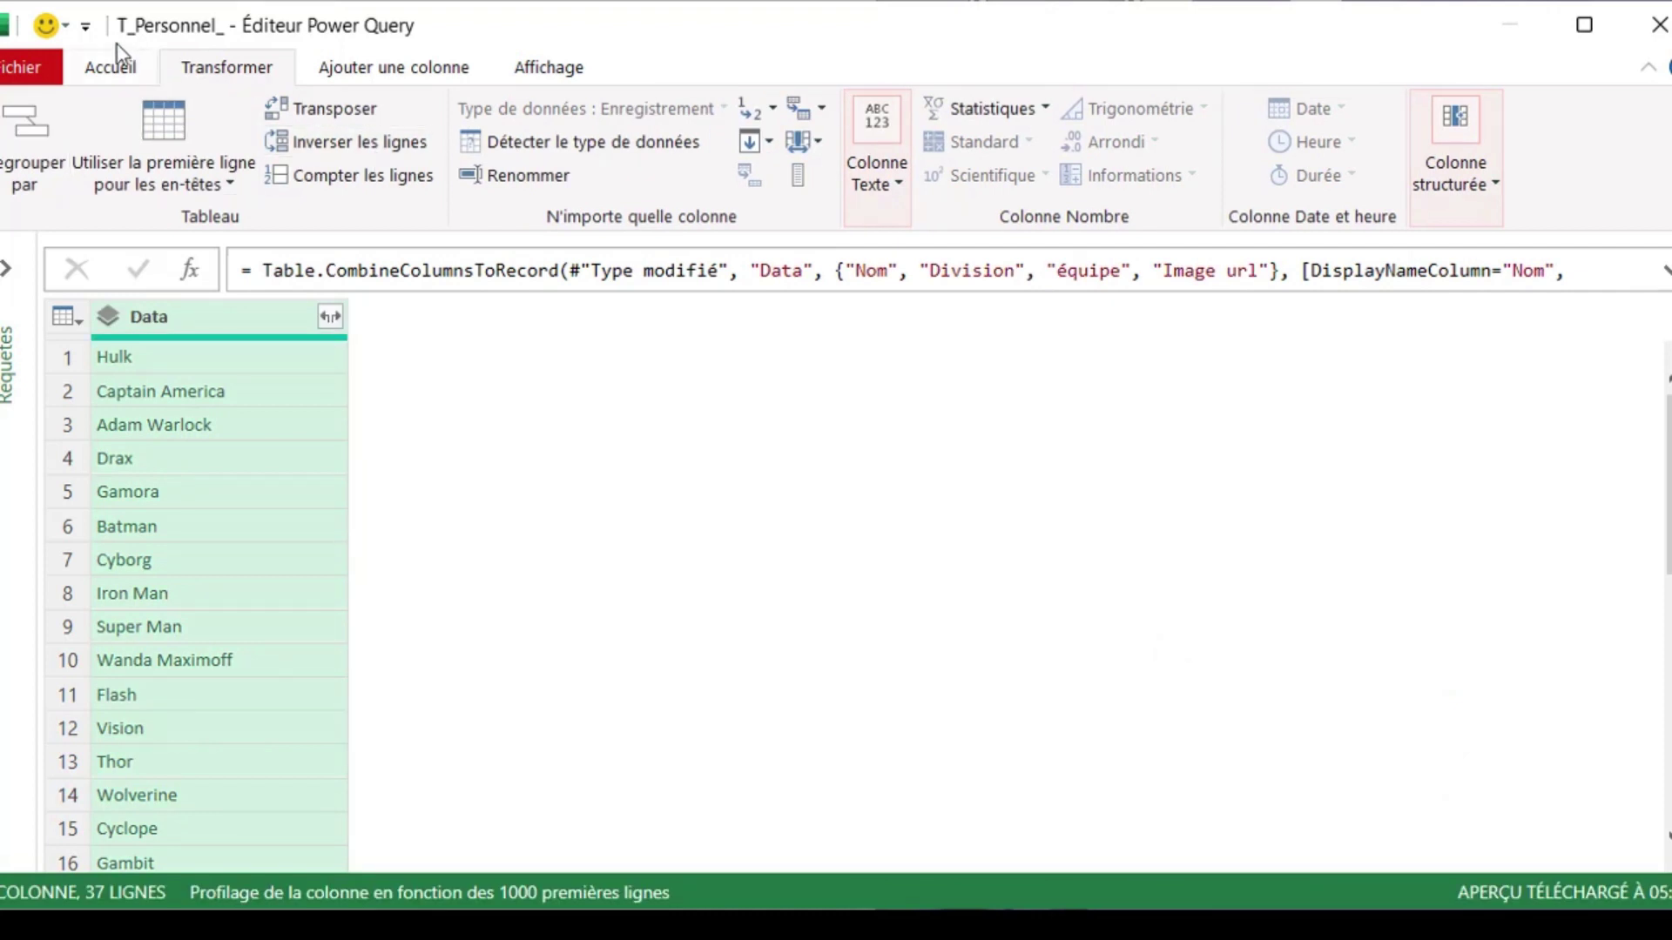
- Close and load the query result onto a new worksheet
left_click(115, 69)
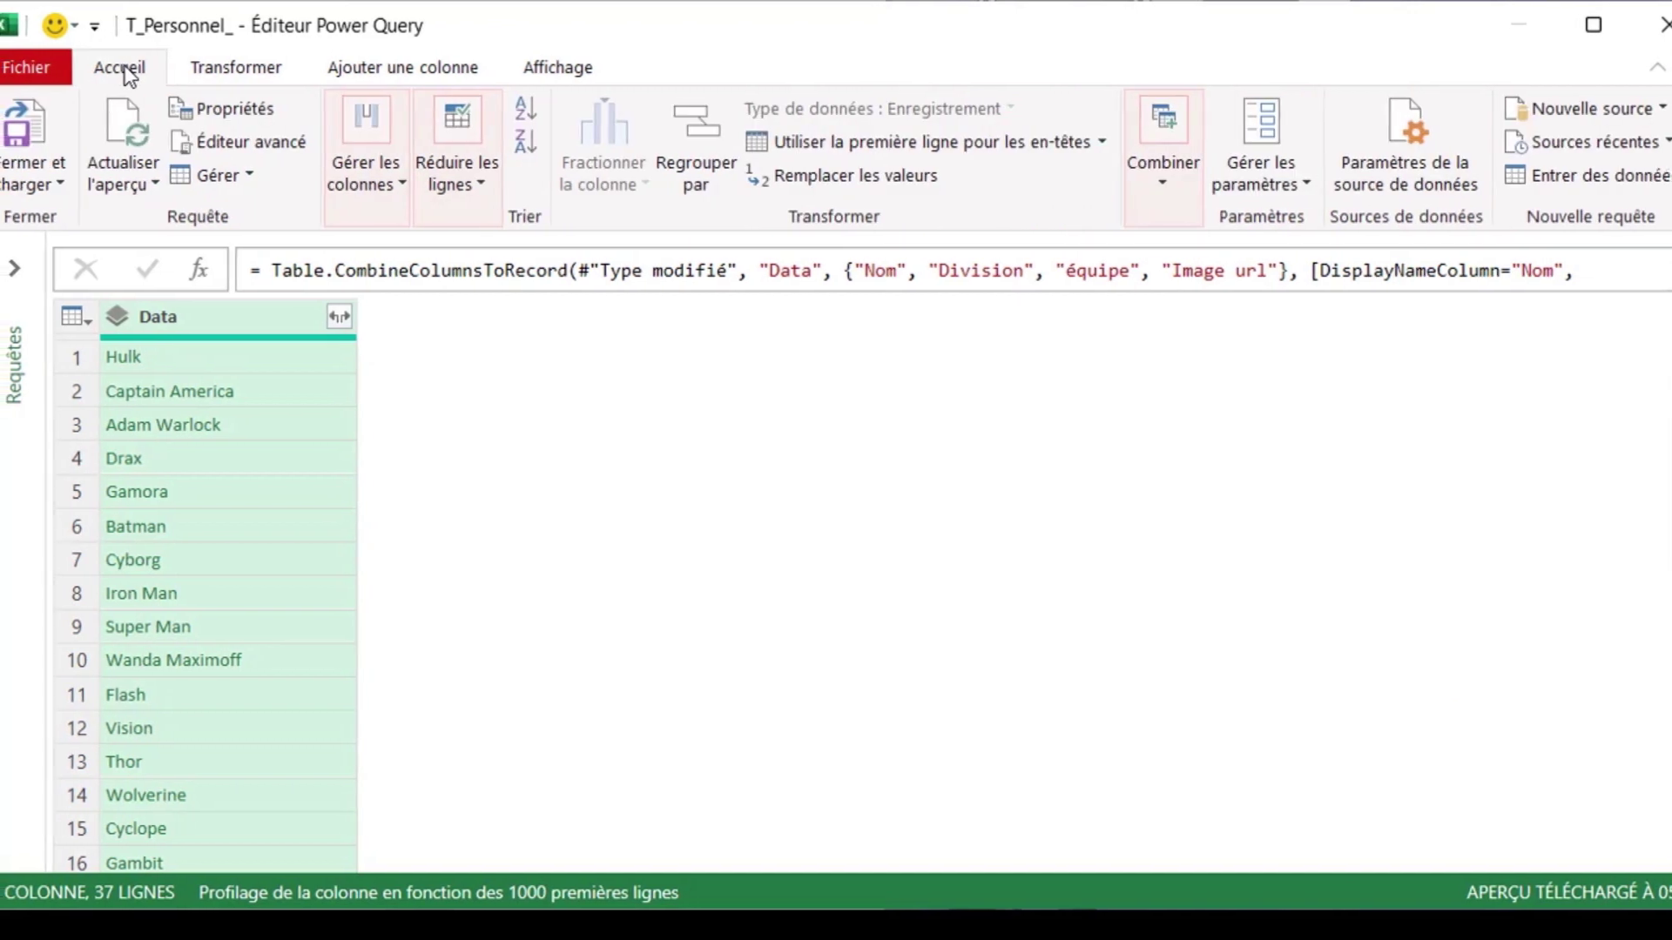
left_click(59, 185)
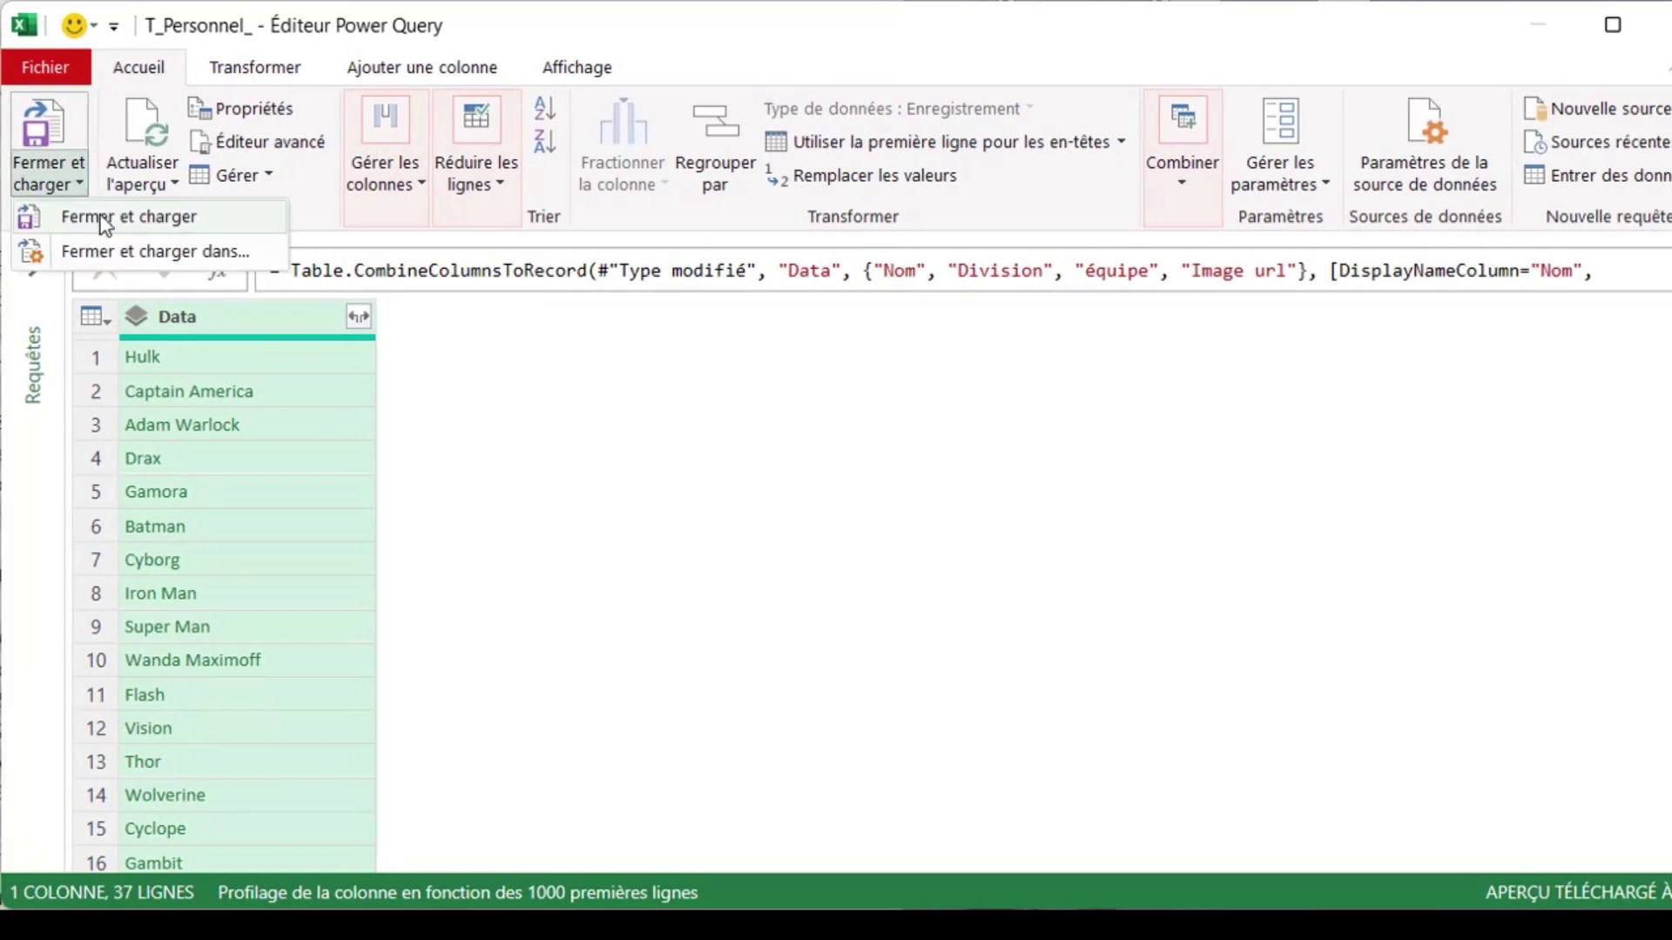
left_click(57, 217)
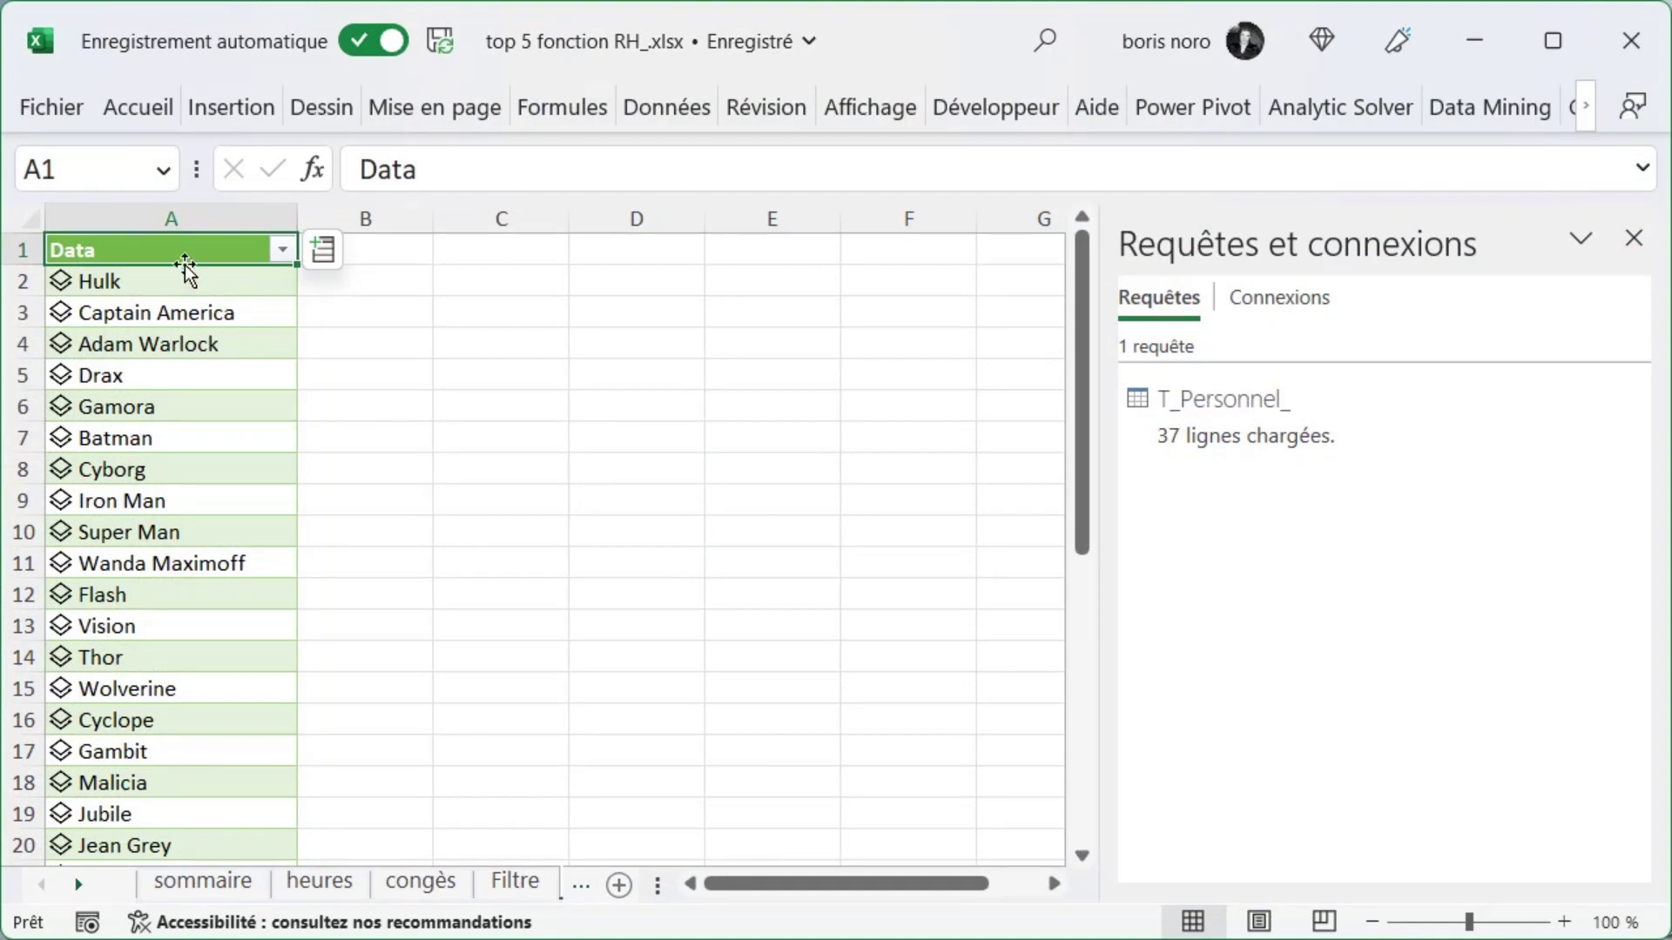
- Close the queries pane, extract the équipe field, and preview the Captain America data card
left_click(176, 241)
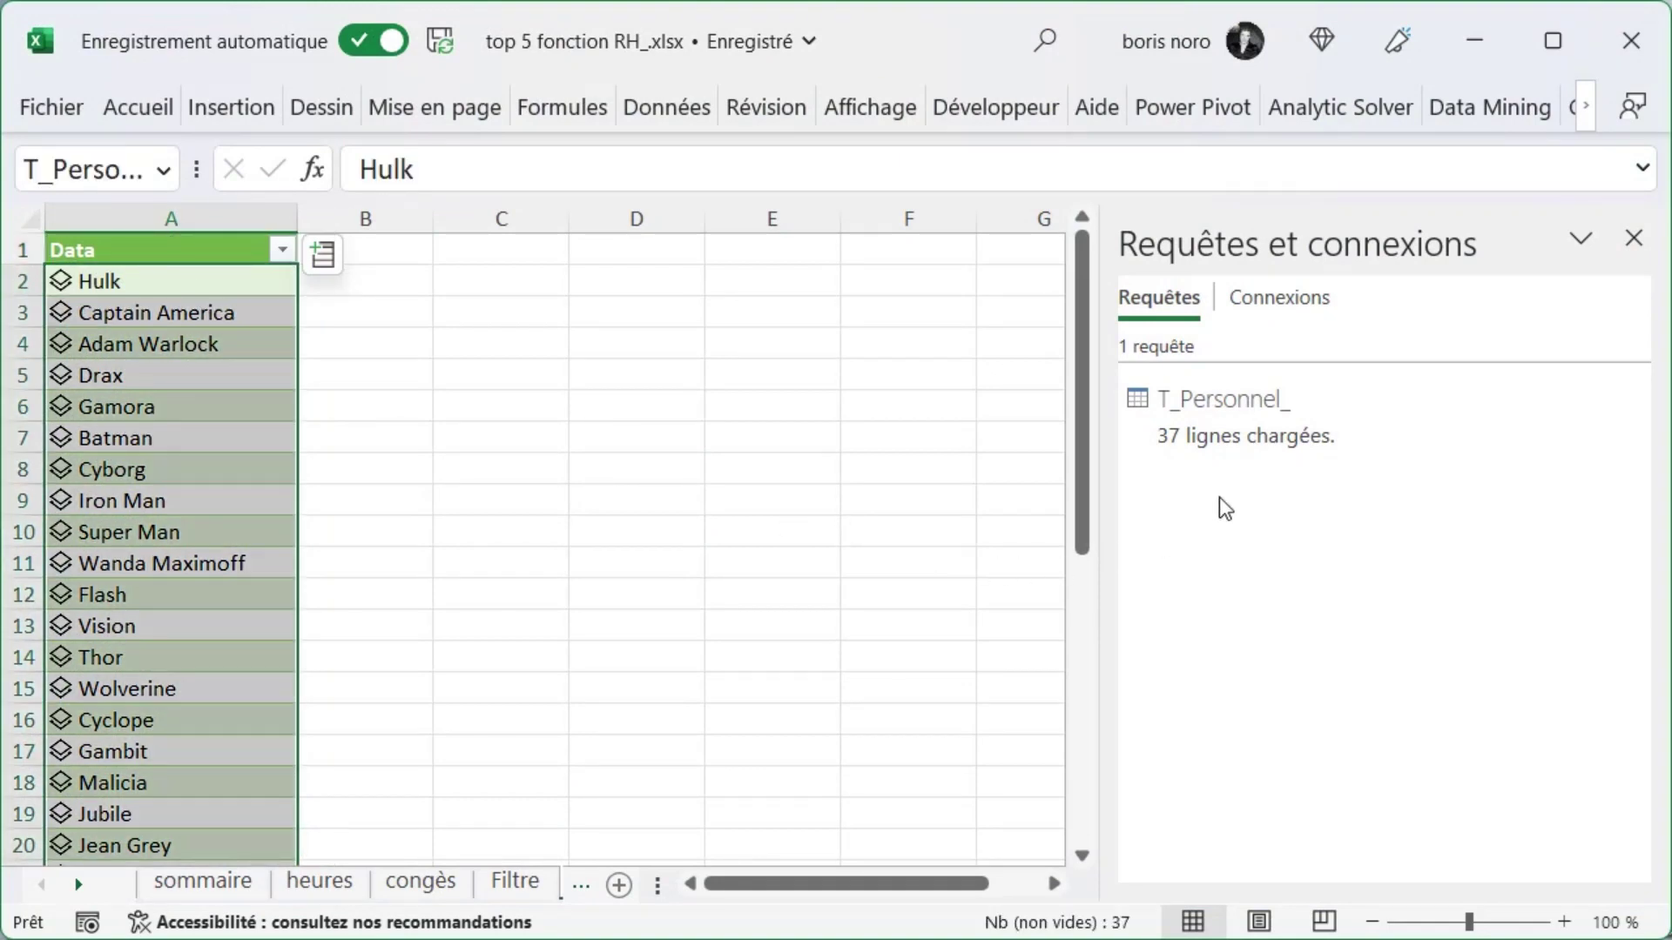
mouse_move(1306, 415)
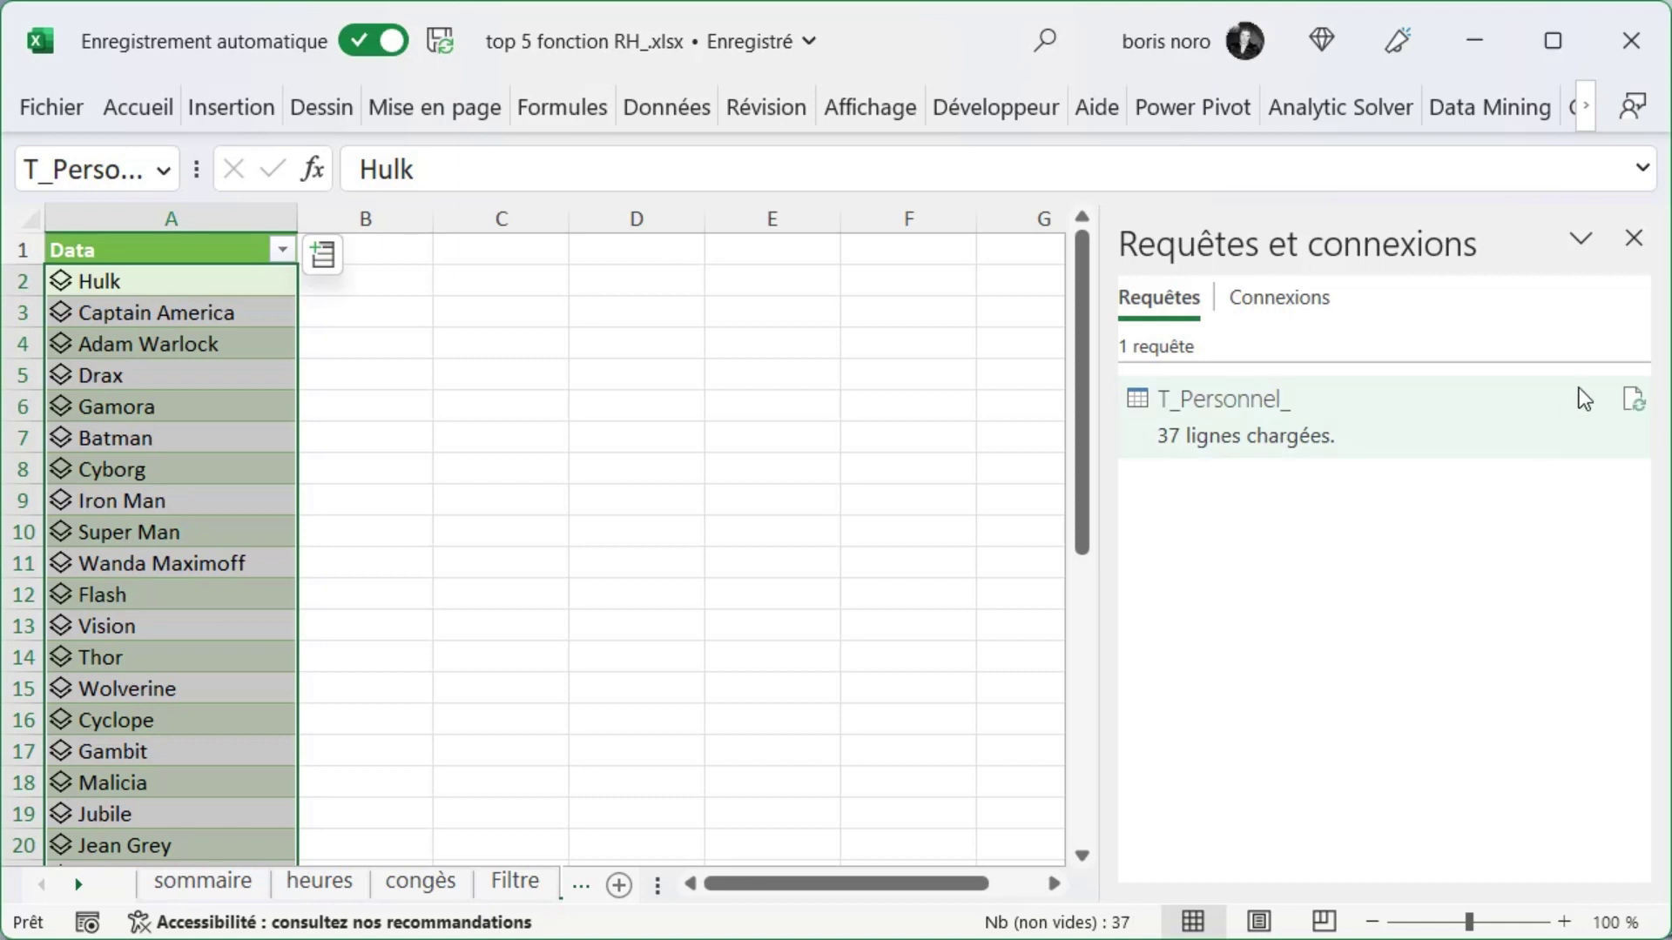
left_click(1634, 248)
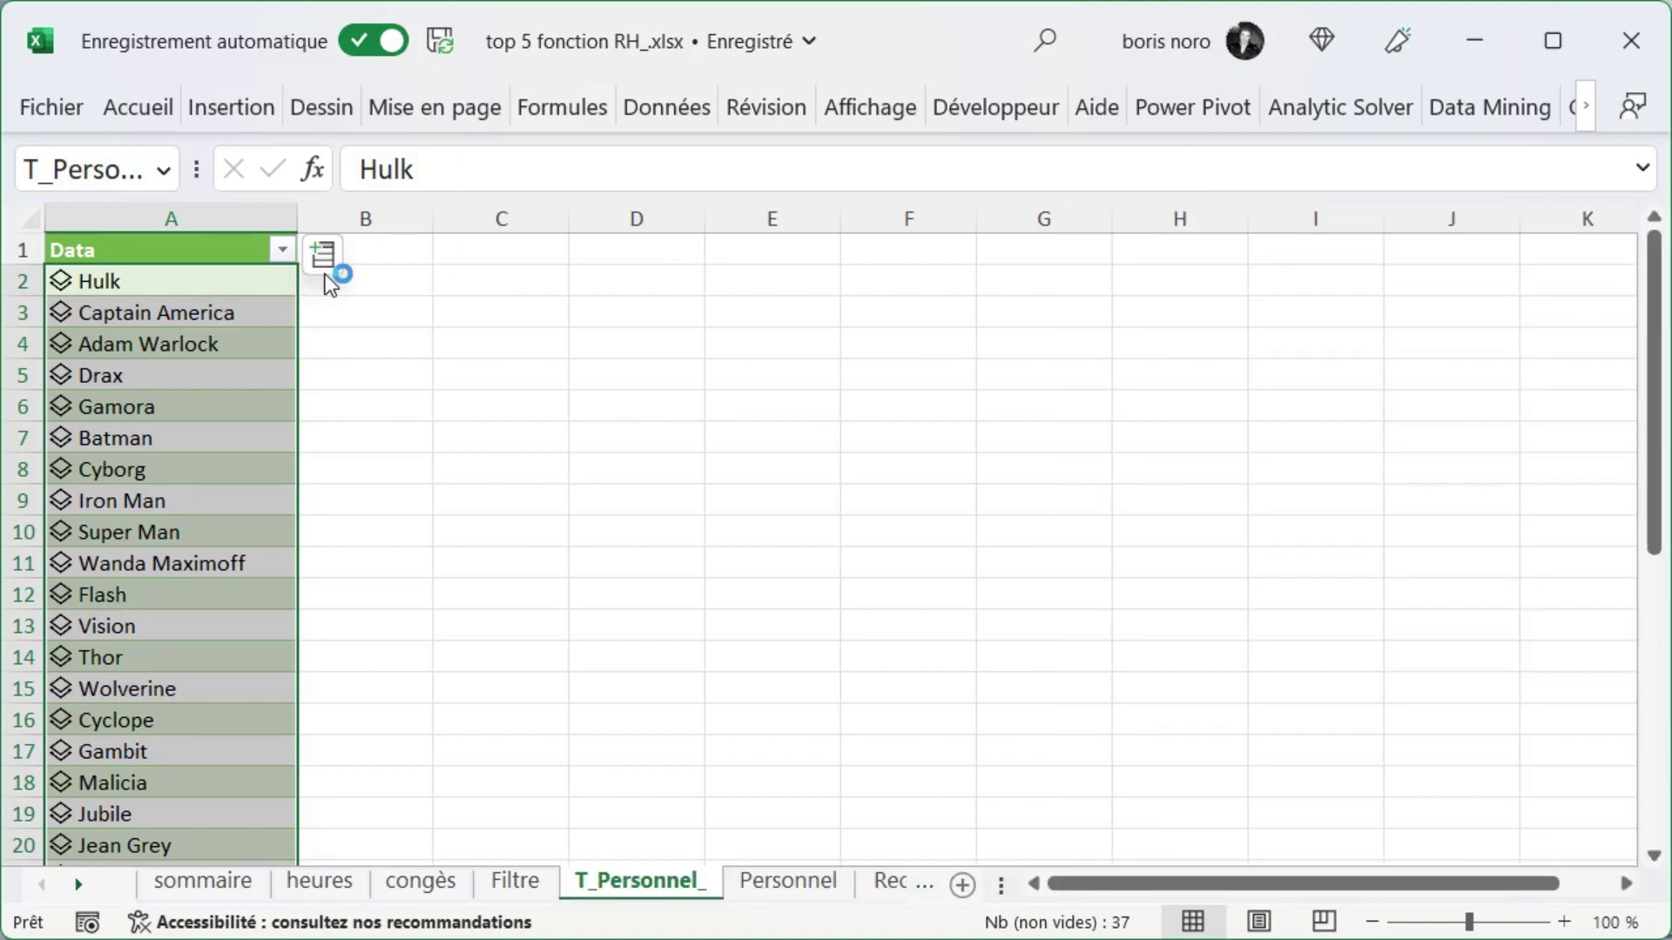
left_click(325, 268)
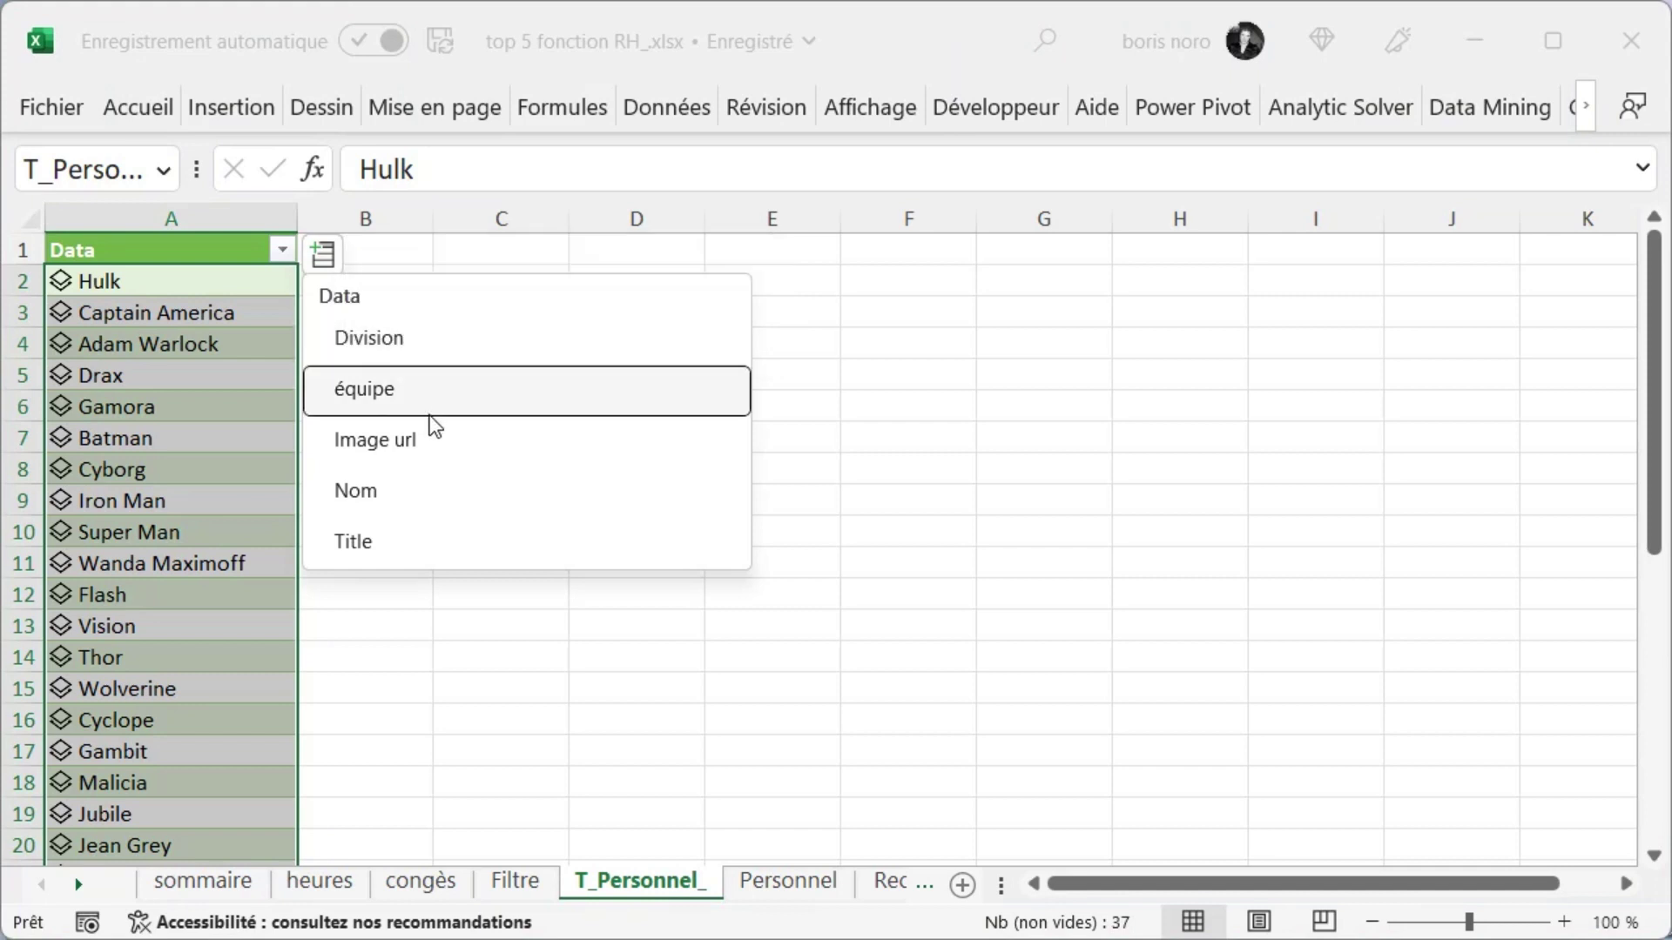
left_click(426, 392)
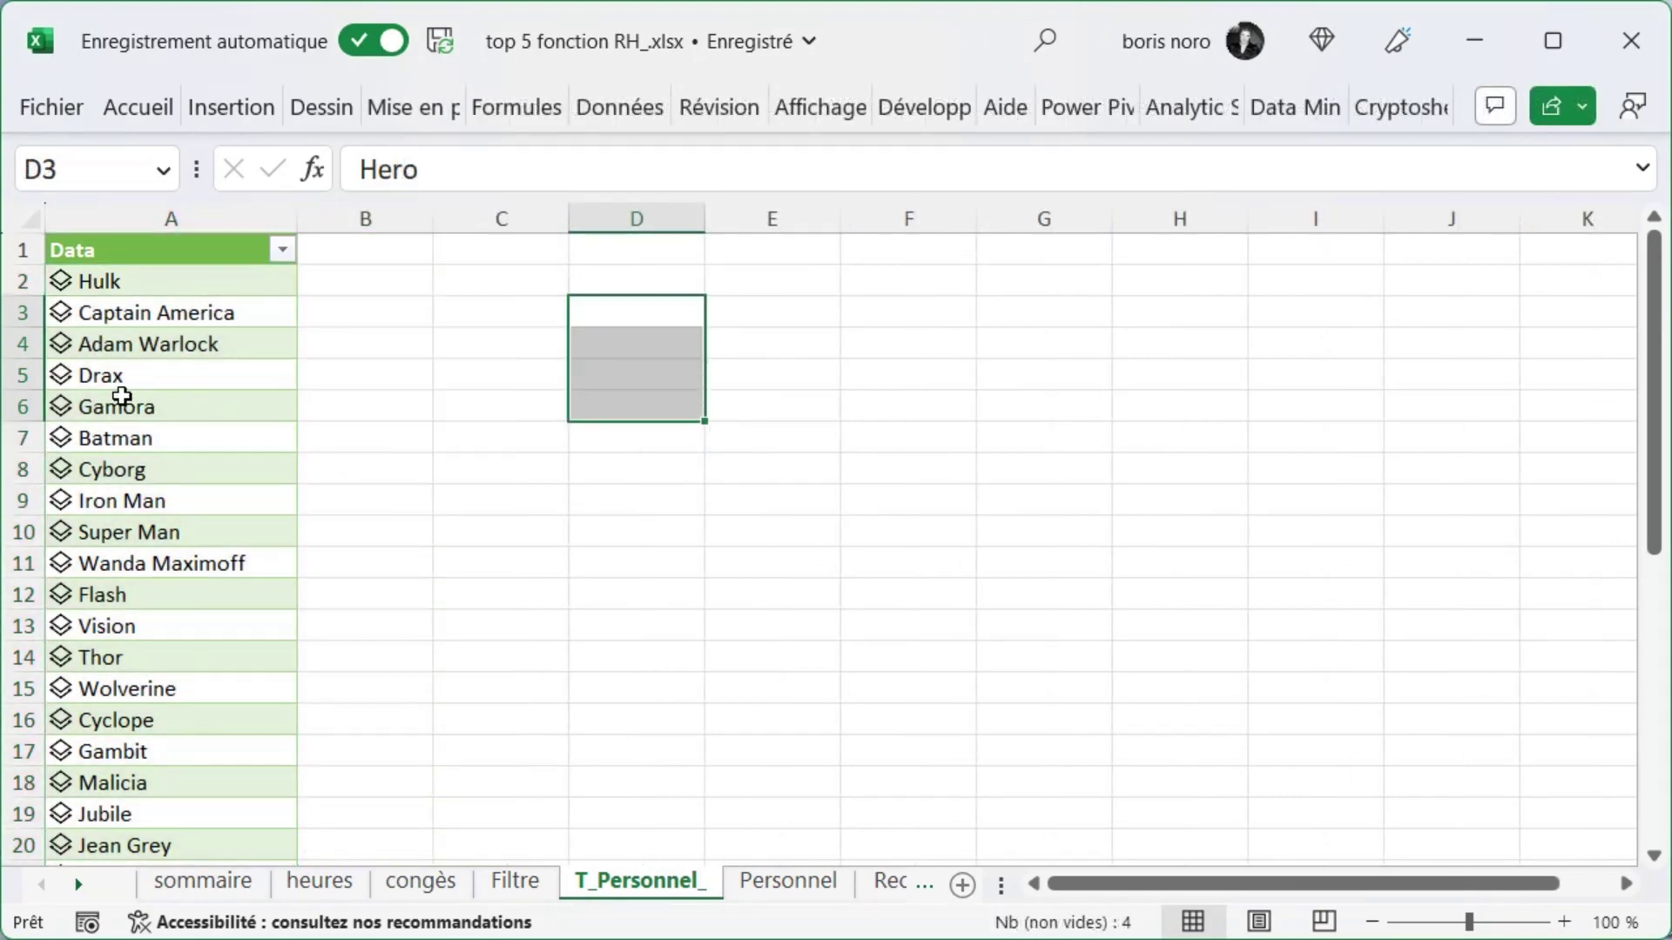
left_click(63, 315)
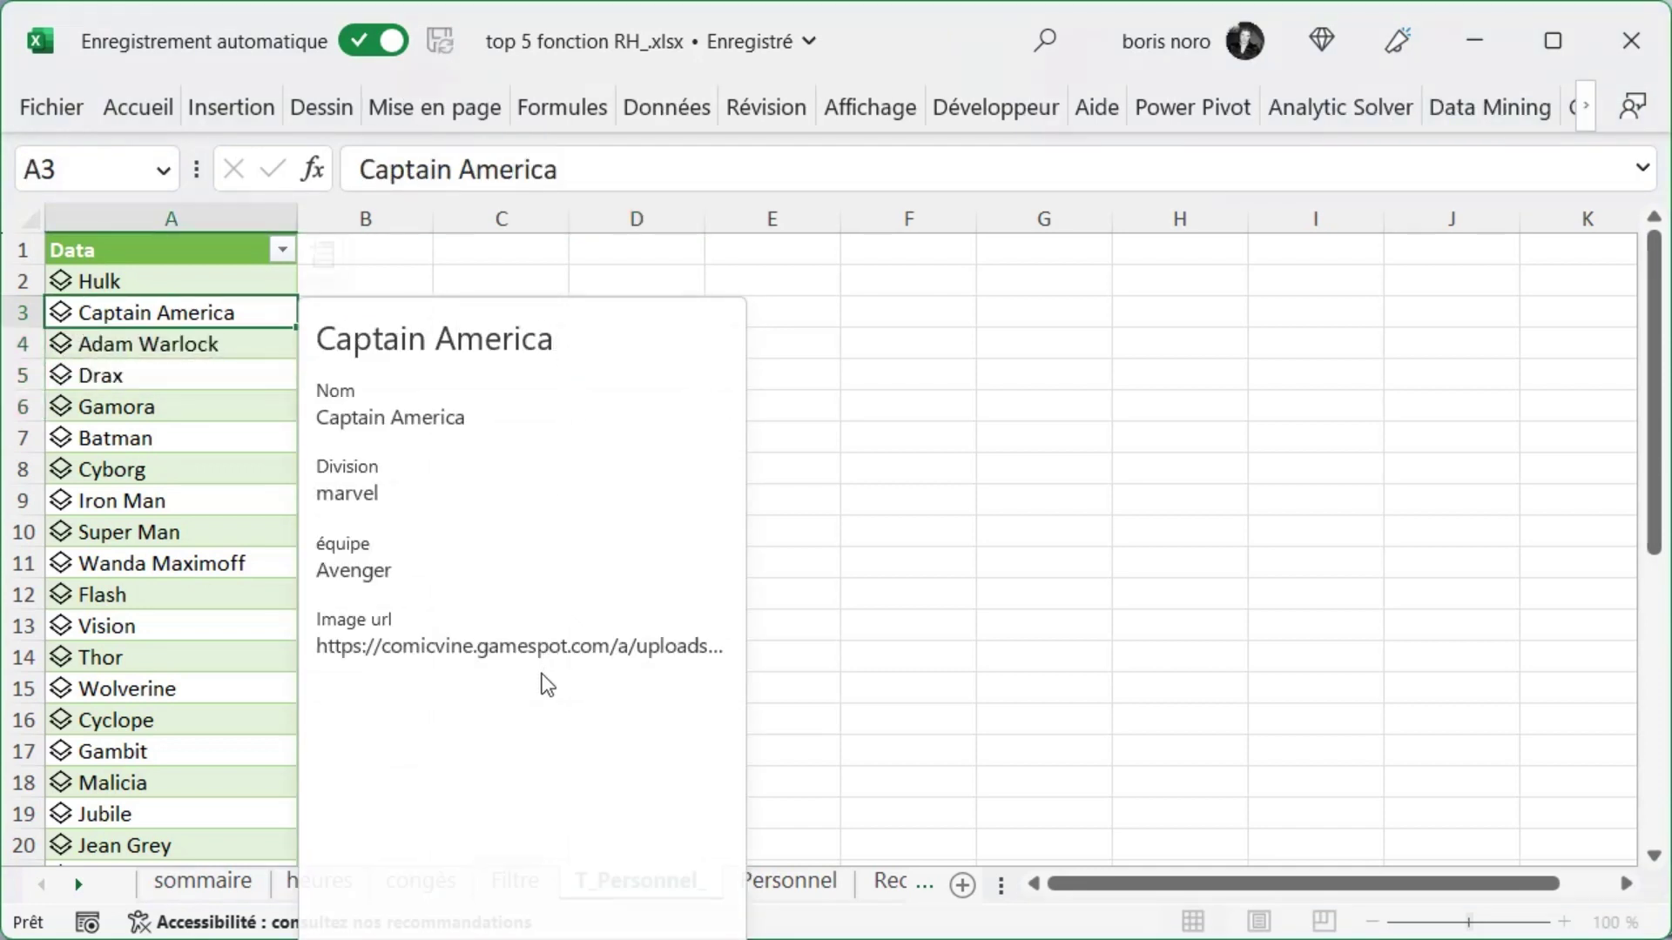
left_click(772, 311)
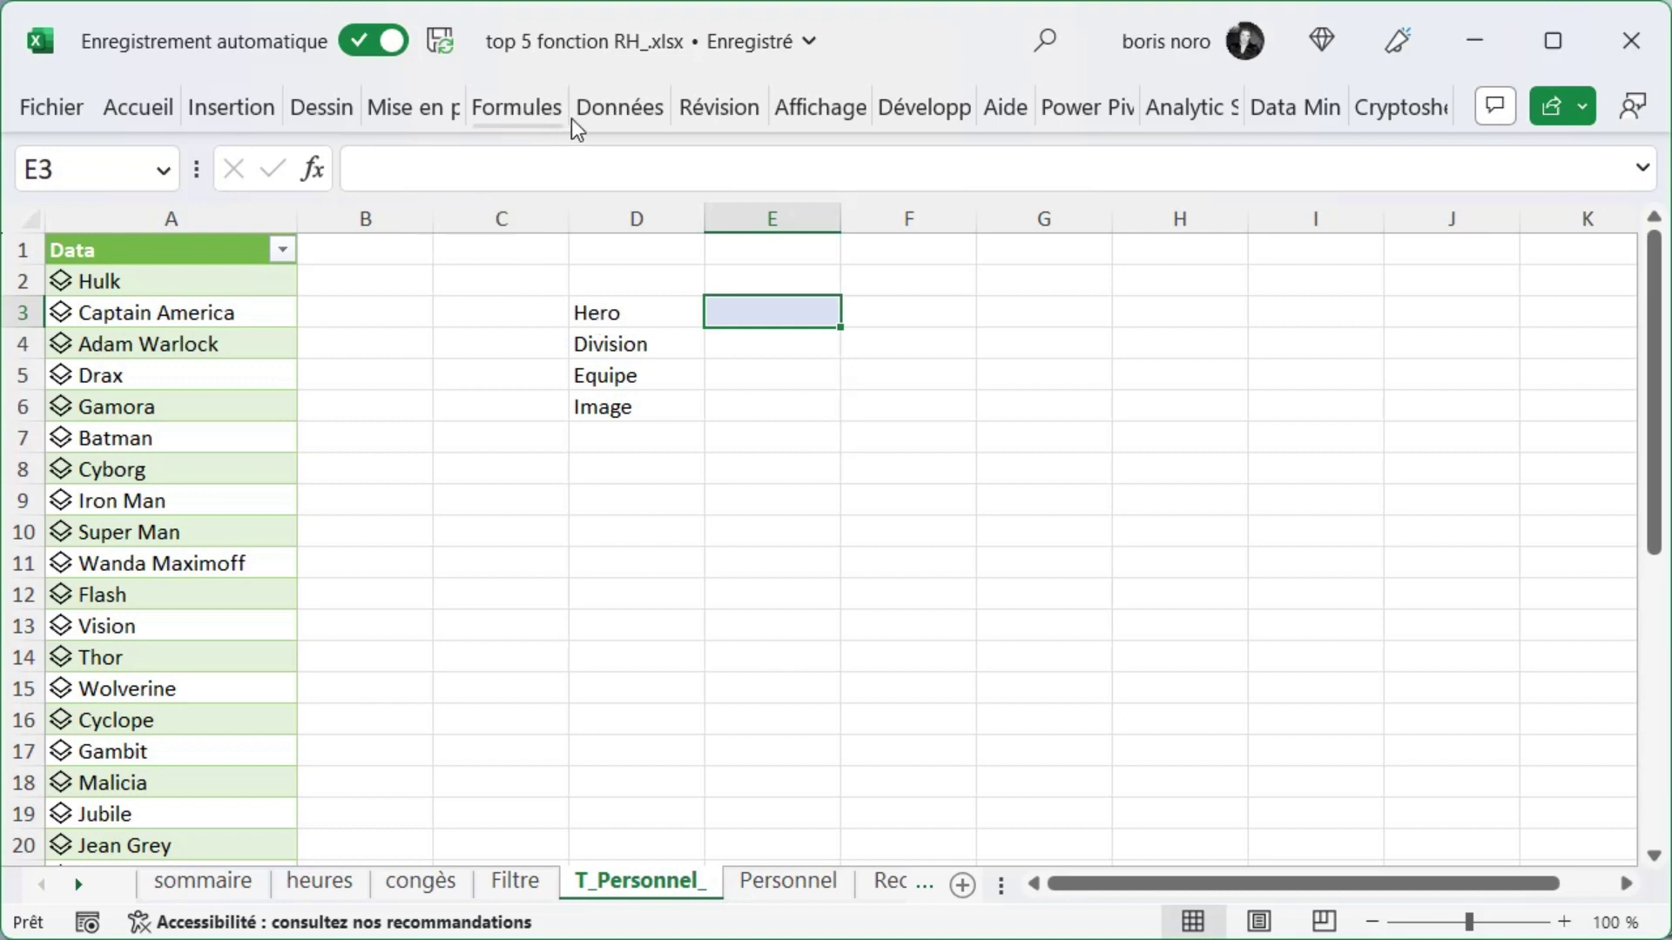
- Add a list data validation to E3 sourced from the hero names $A$2:$A$38
left_click(604, 113)
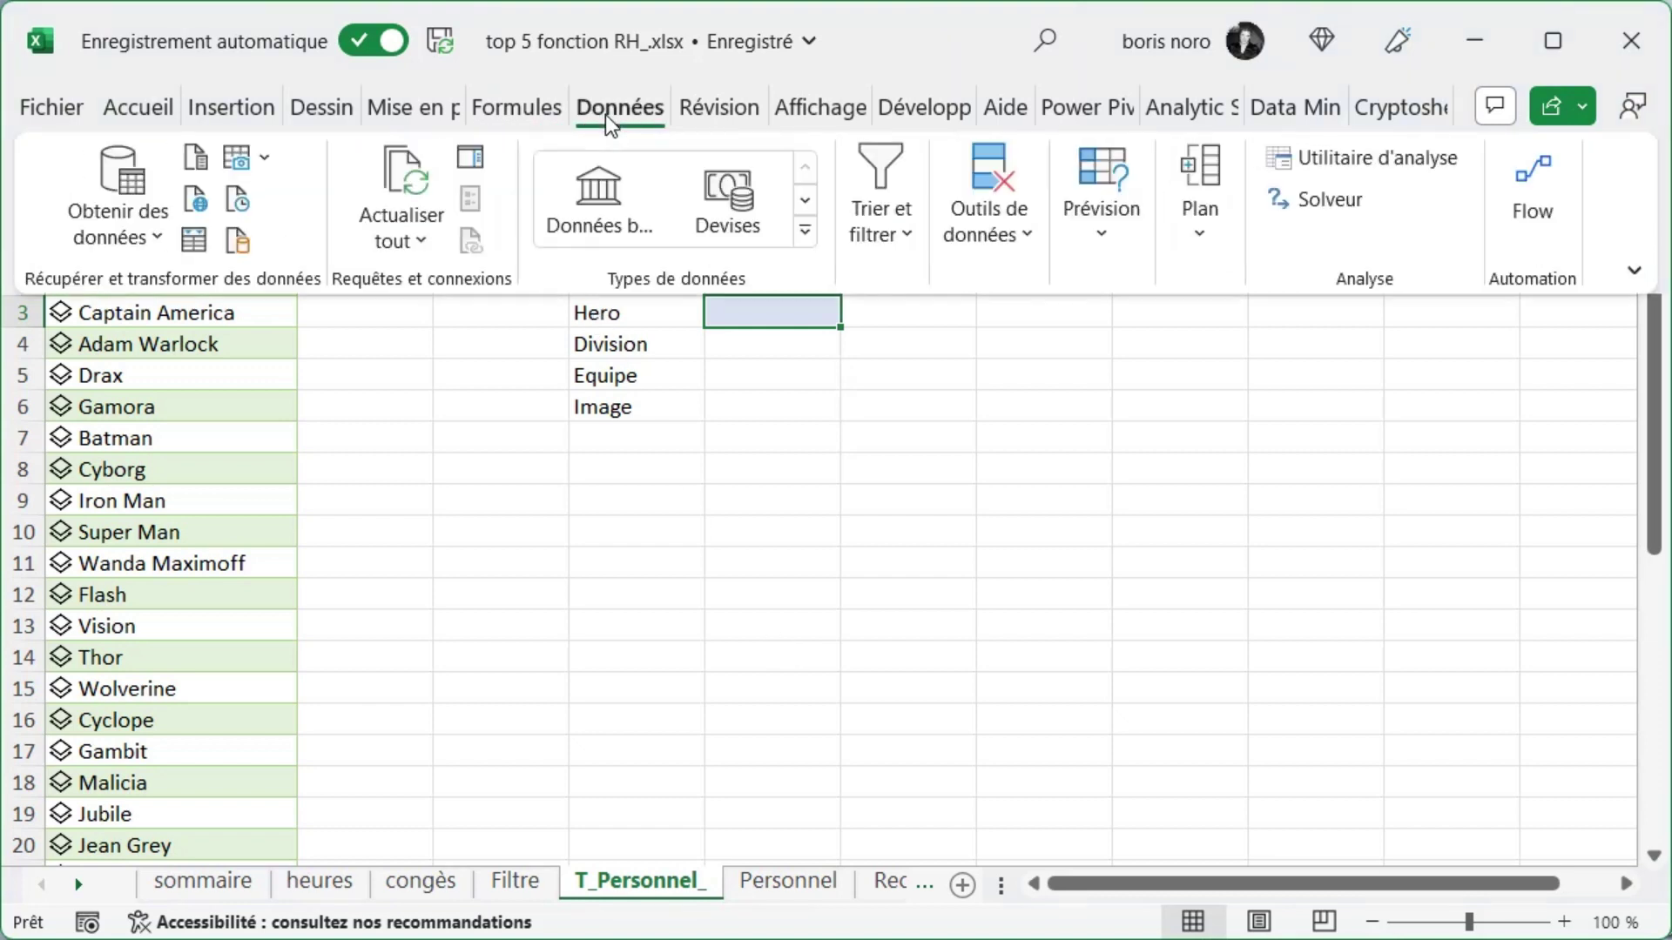
left_click(1026, 233)
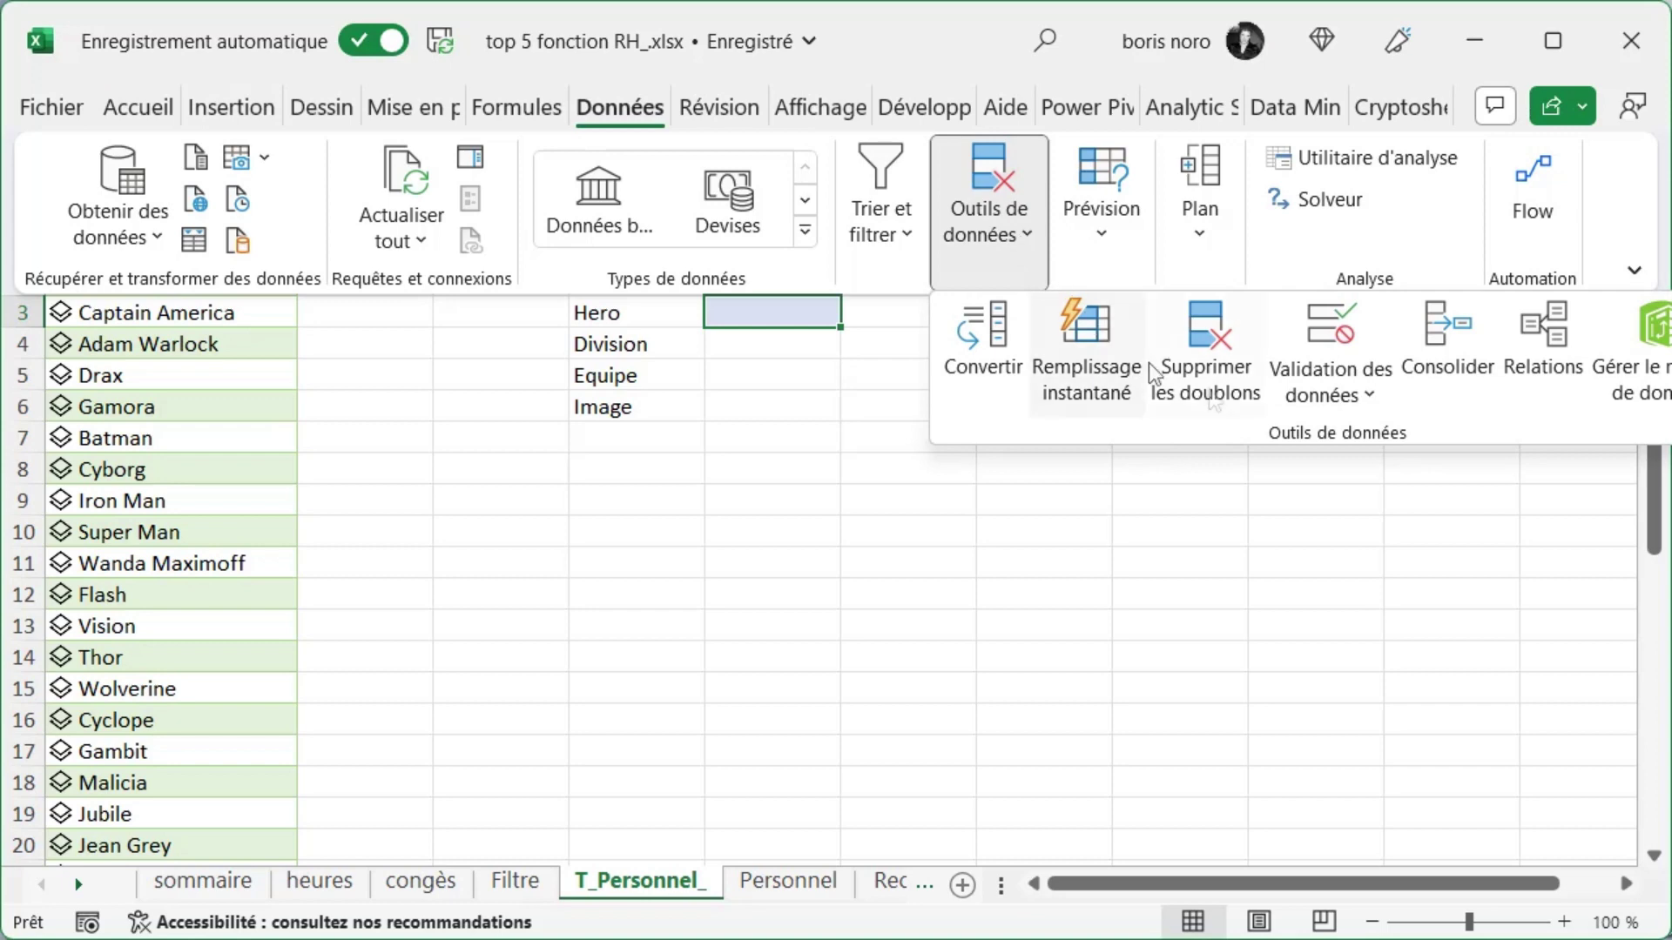
left_click(1367, 387)
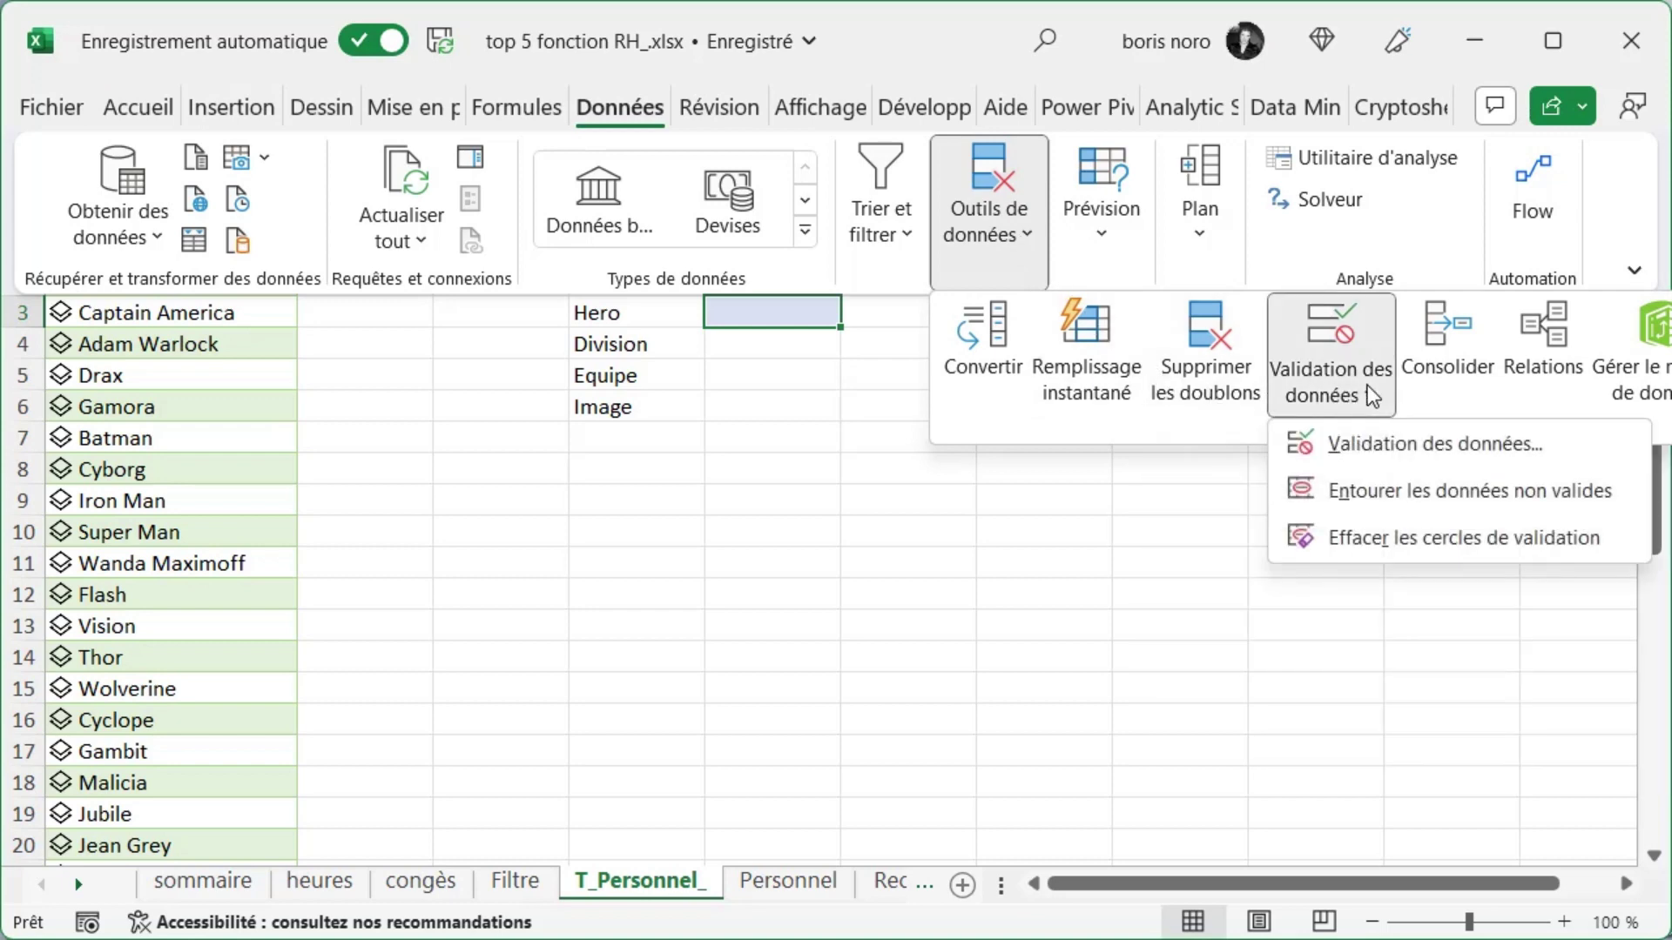
left_click(1348, 444)
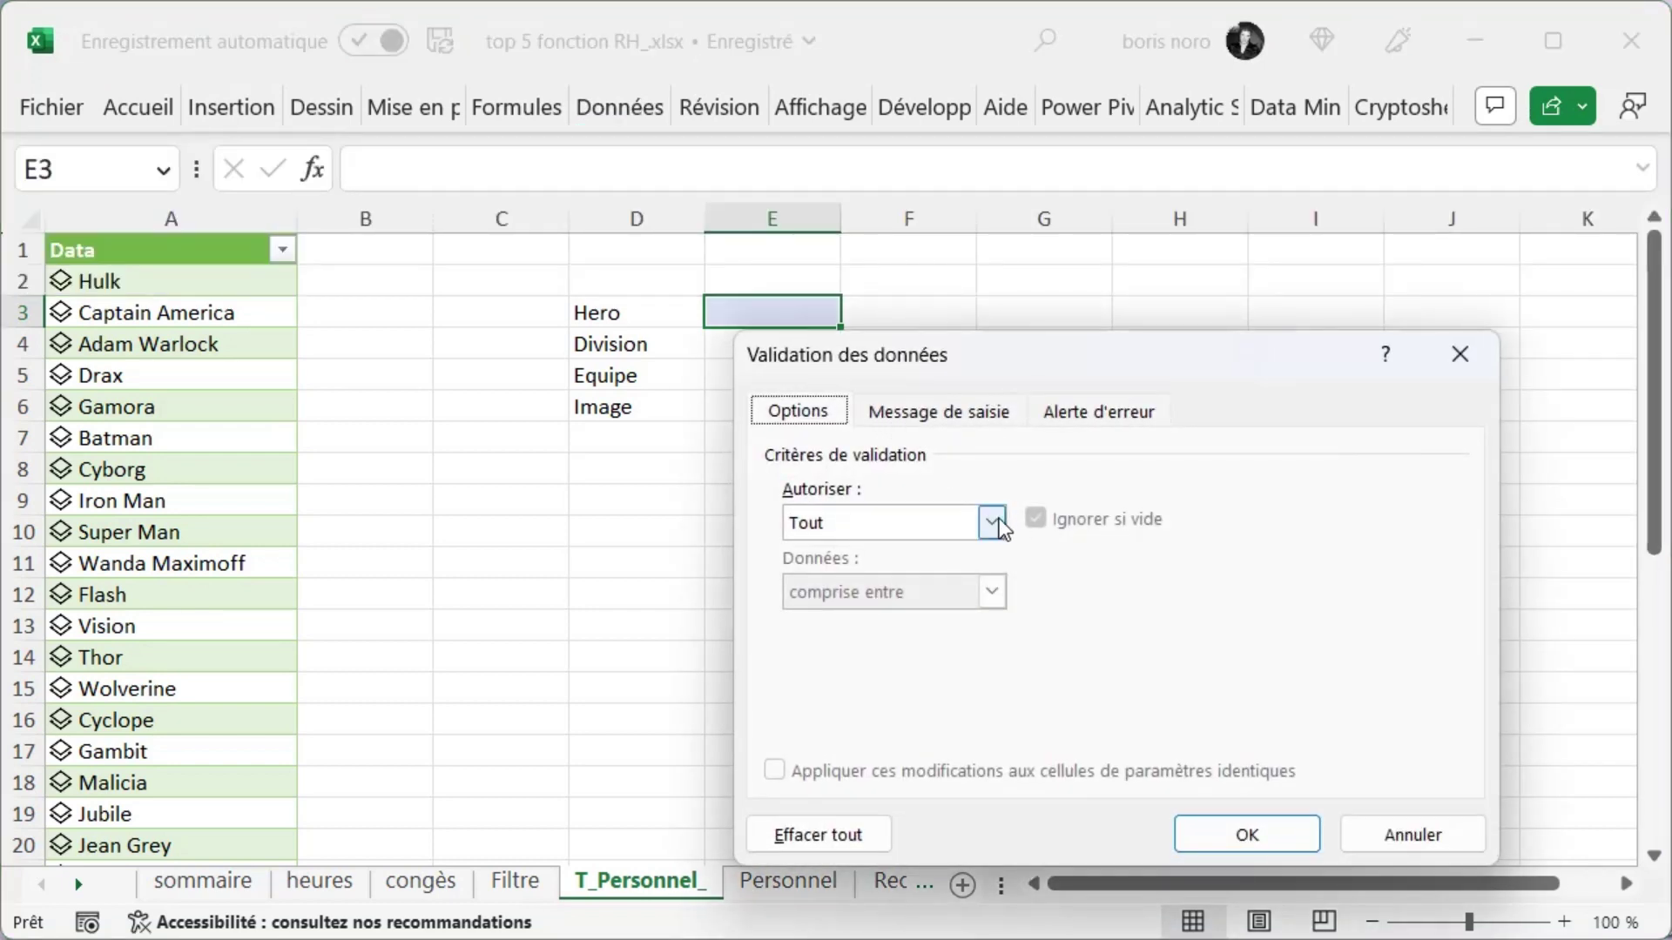
left_click(992, 523)
left_click(910, 615)
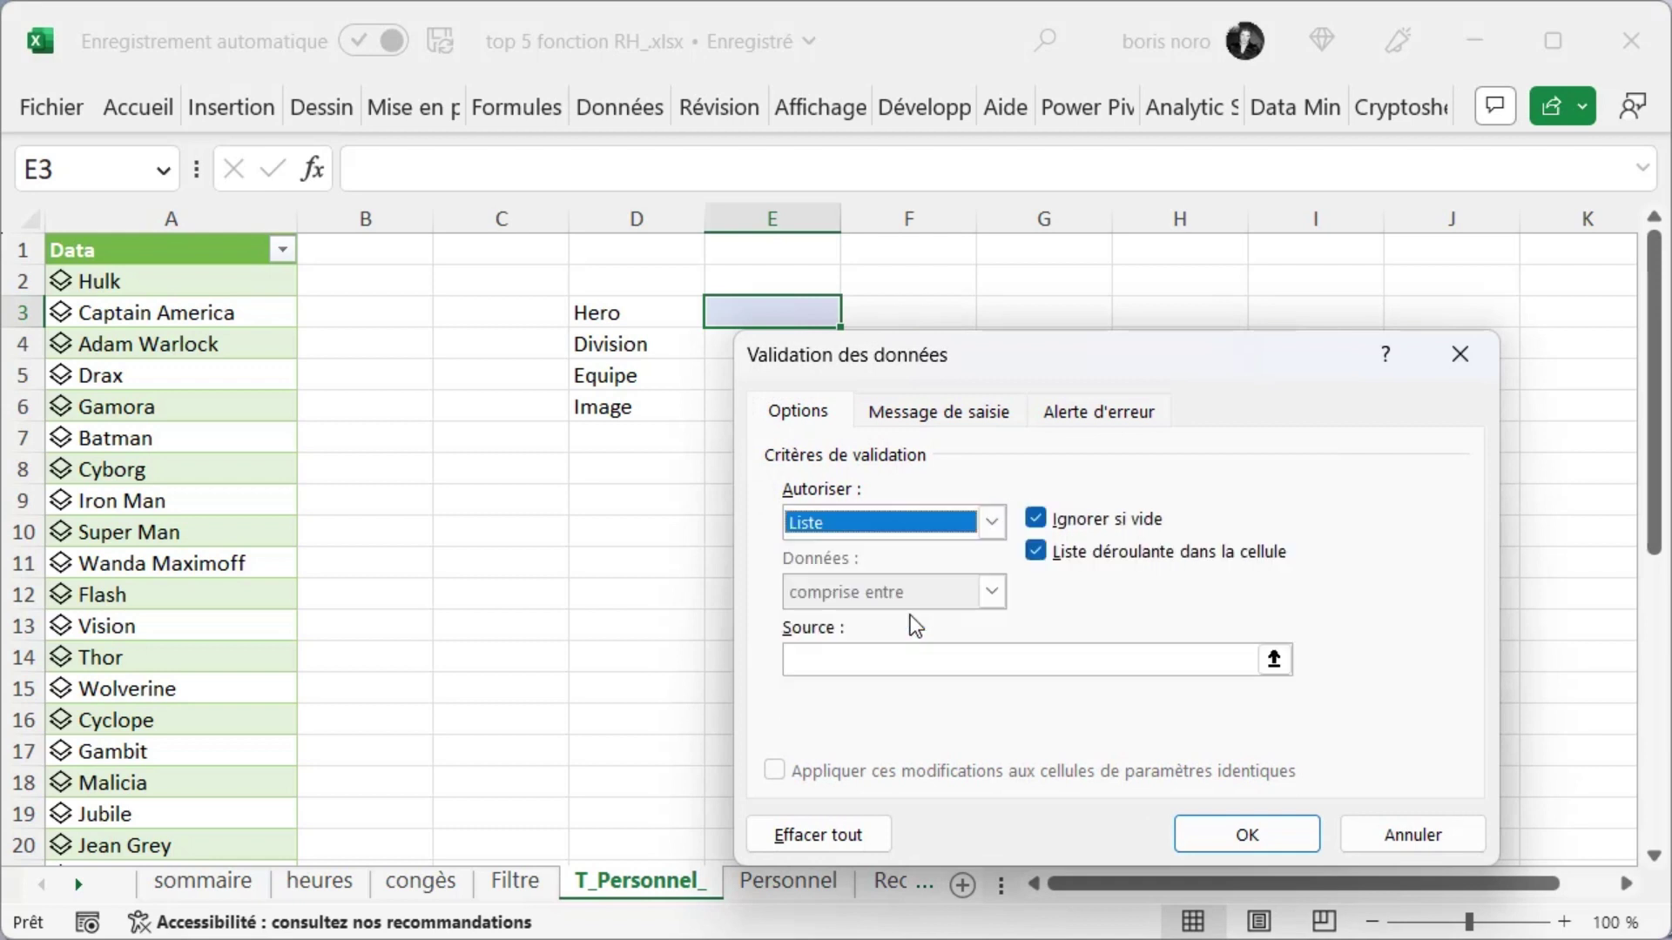
left_click(1274, 661)
left_click(126, 244)
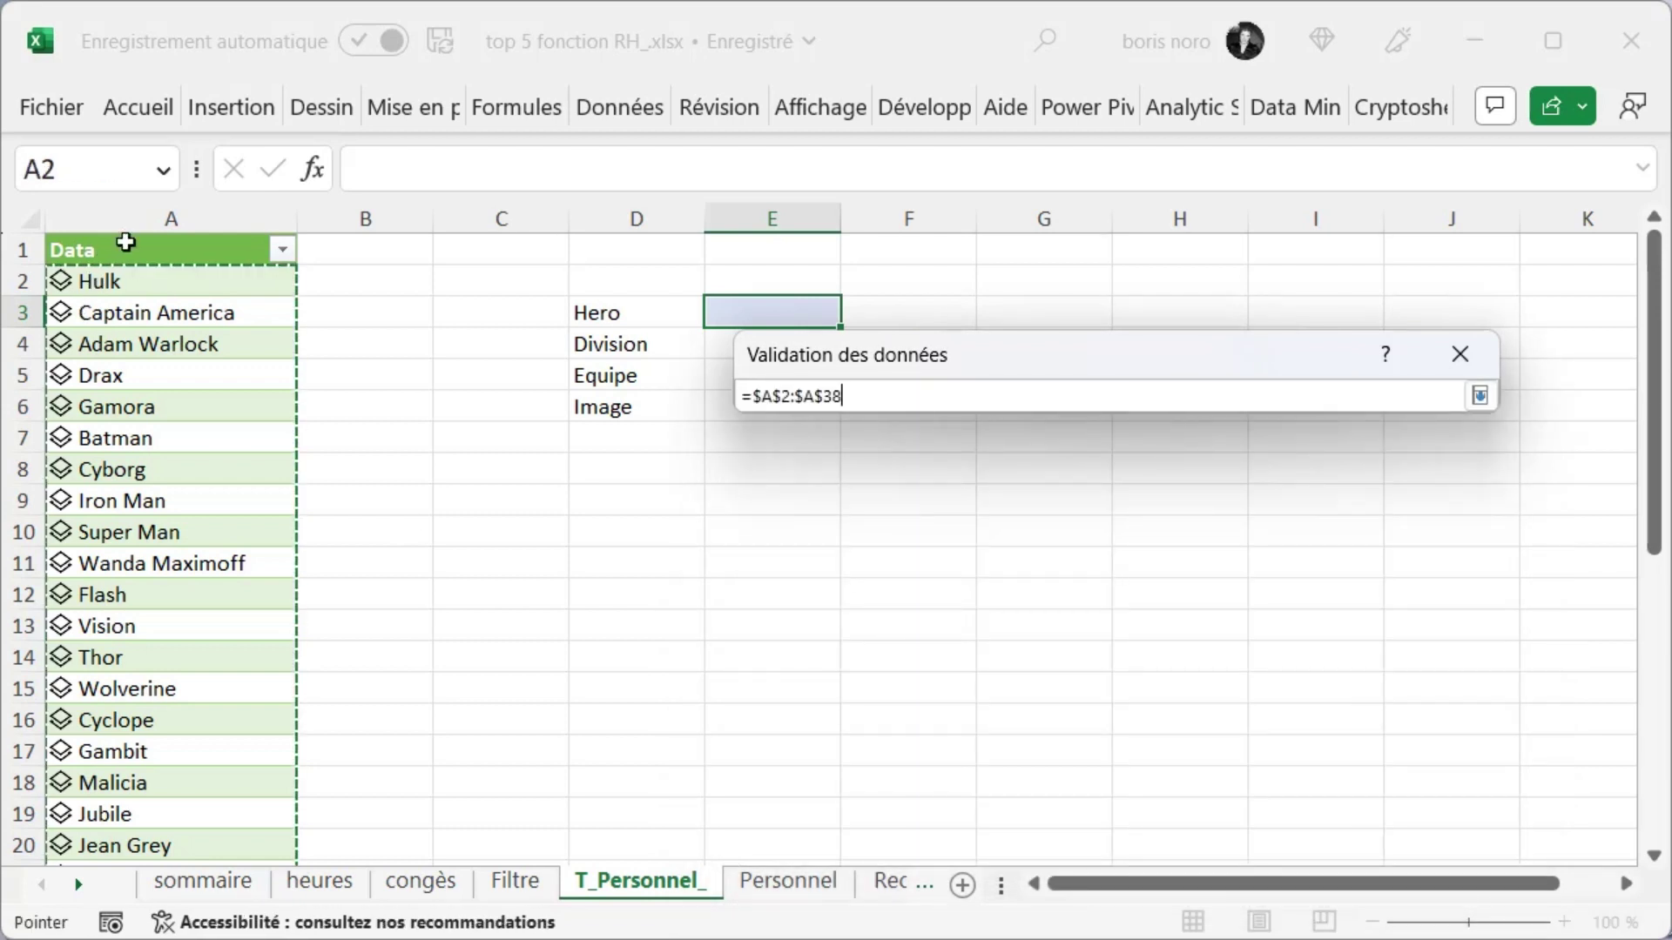
key("Return")
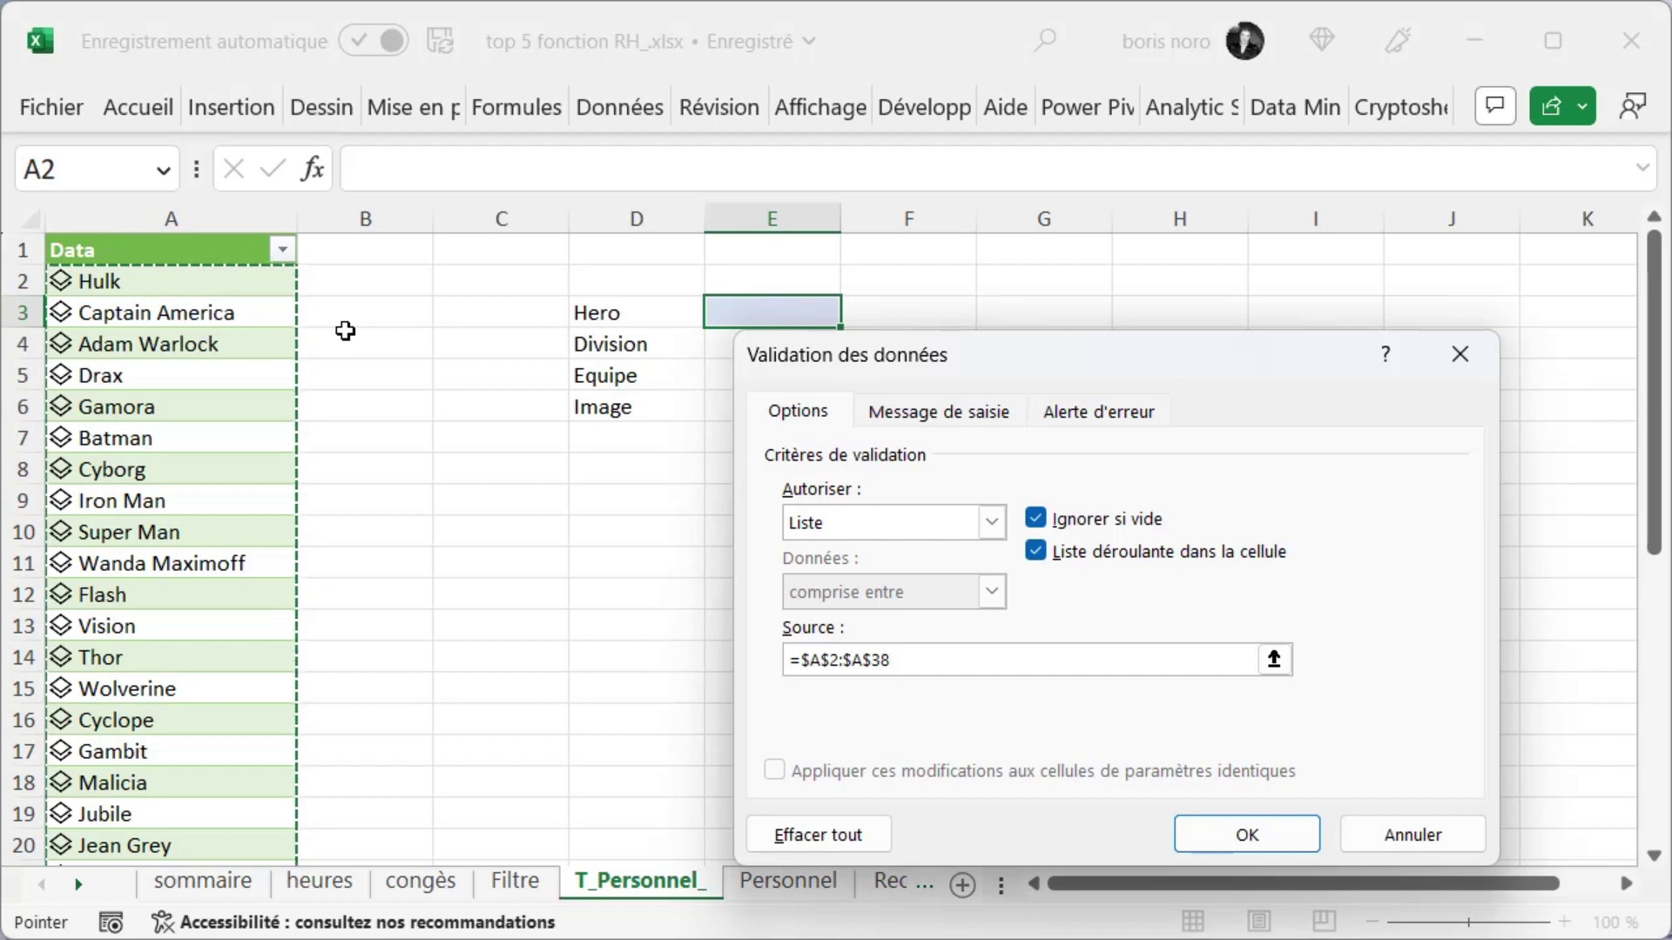
left_click(1282, 821)
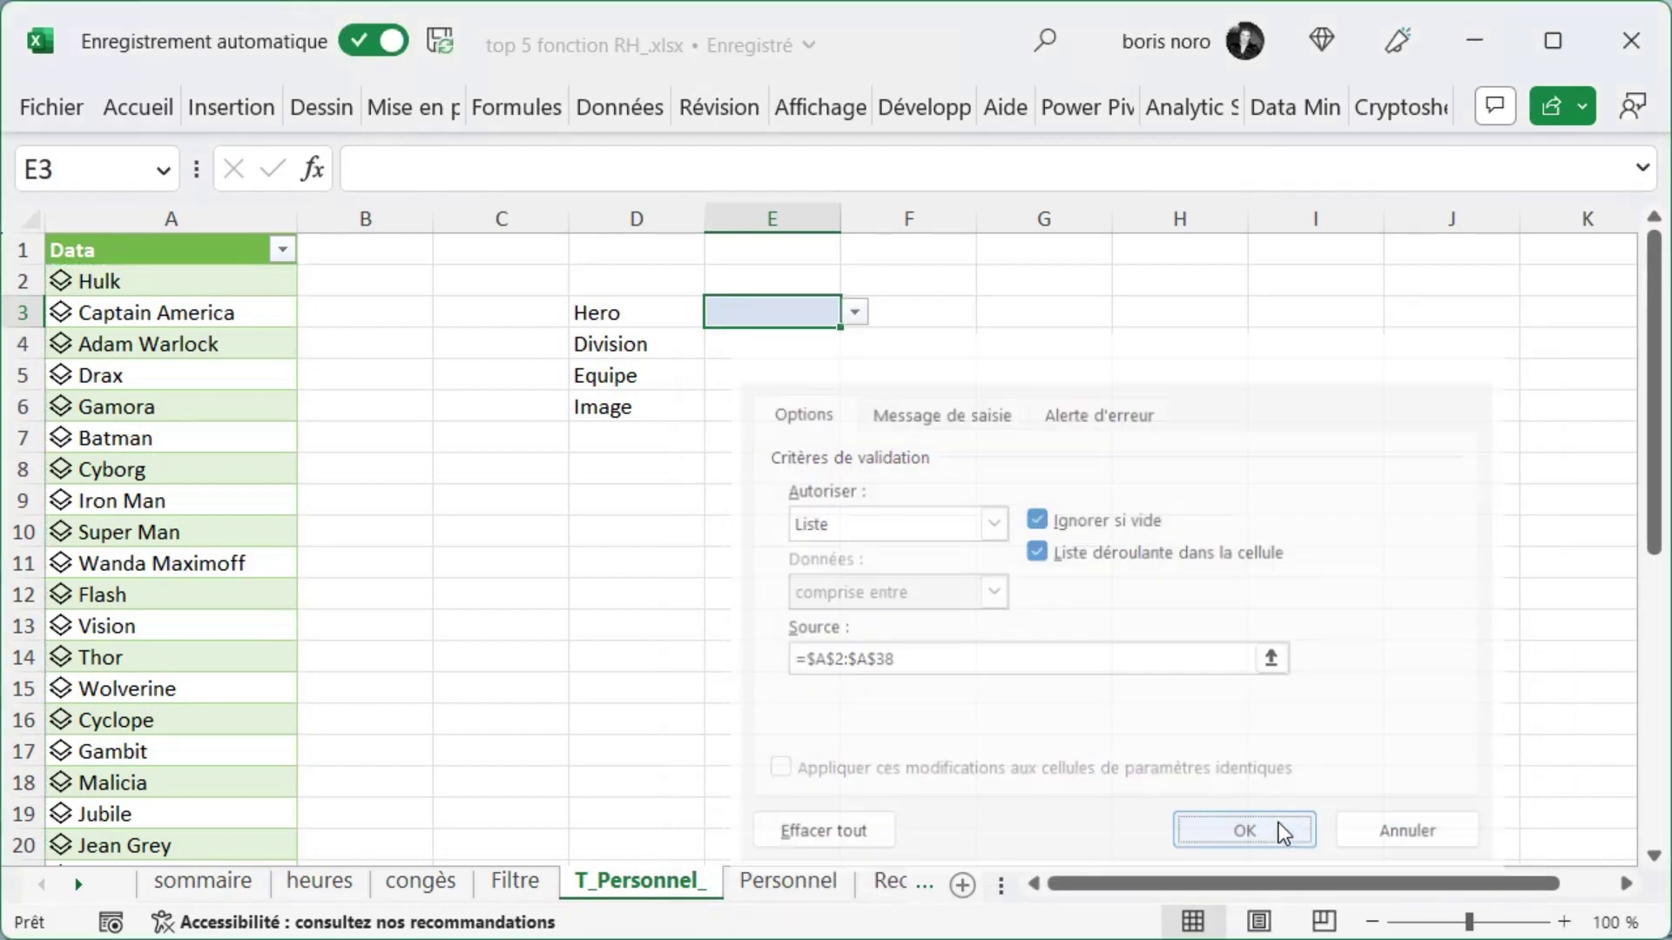
- Choose Iron Man from E3's dropdown
left_click(857, 313)
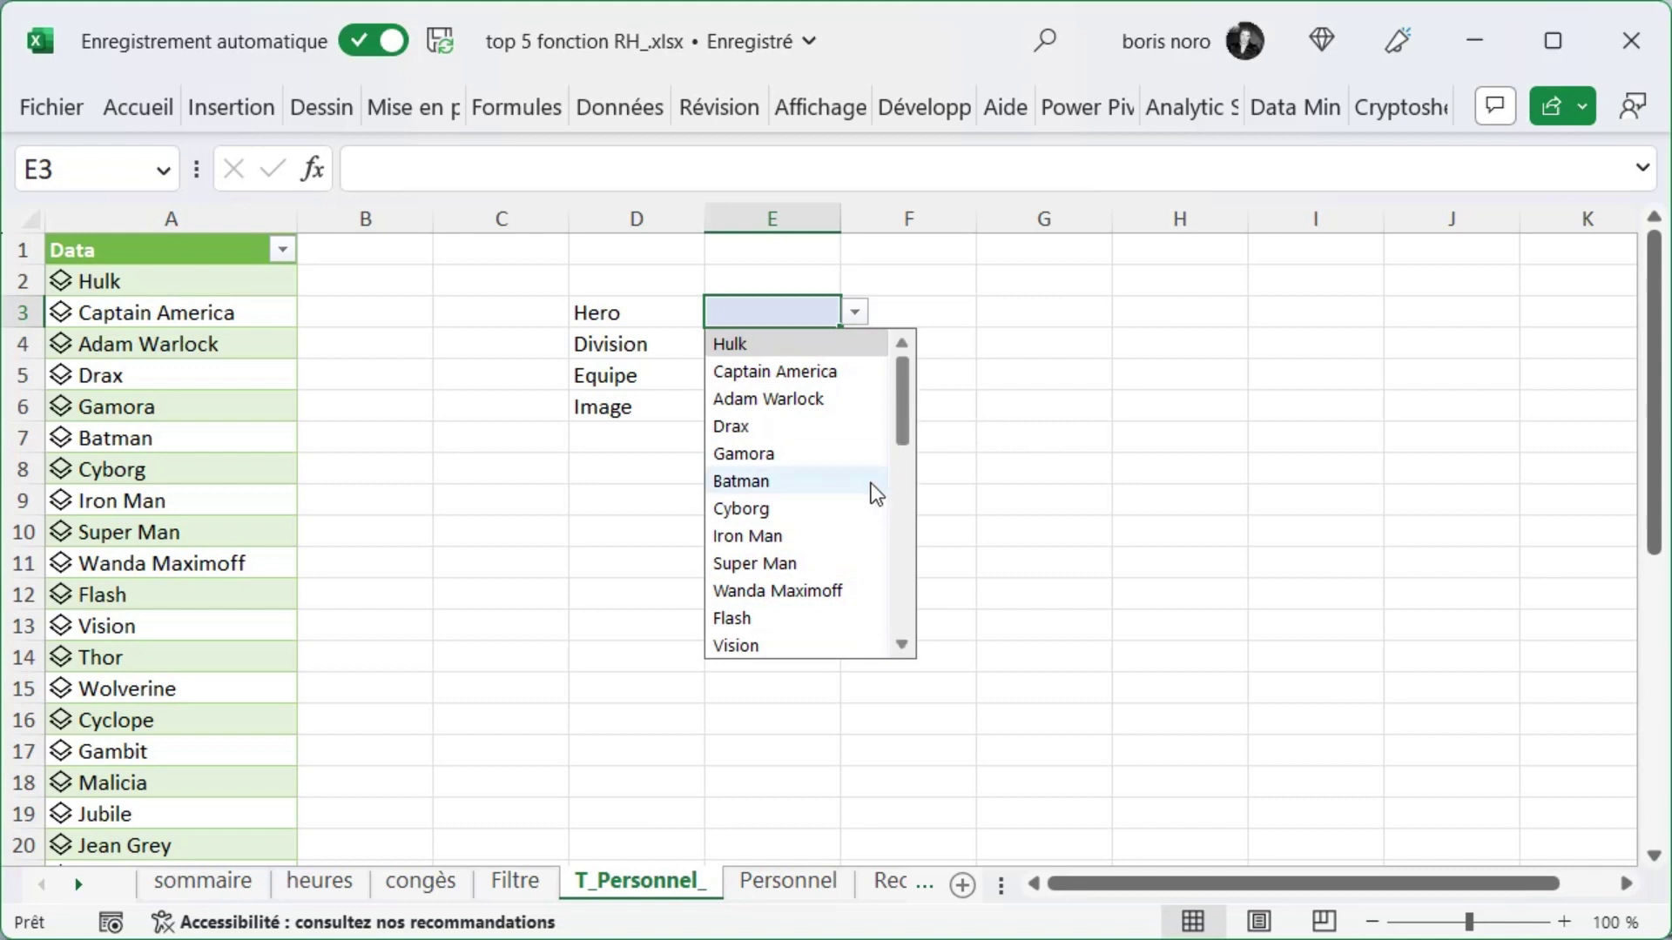
left_click(809, 535)
key("Return")
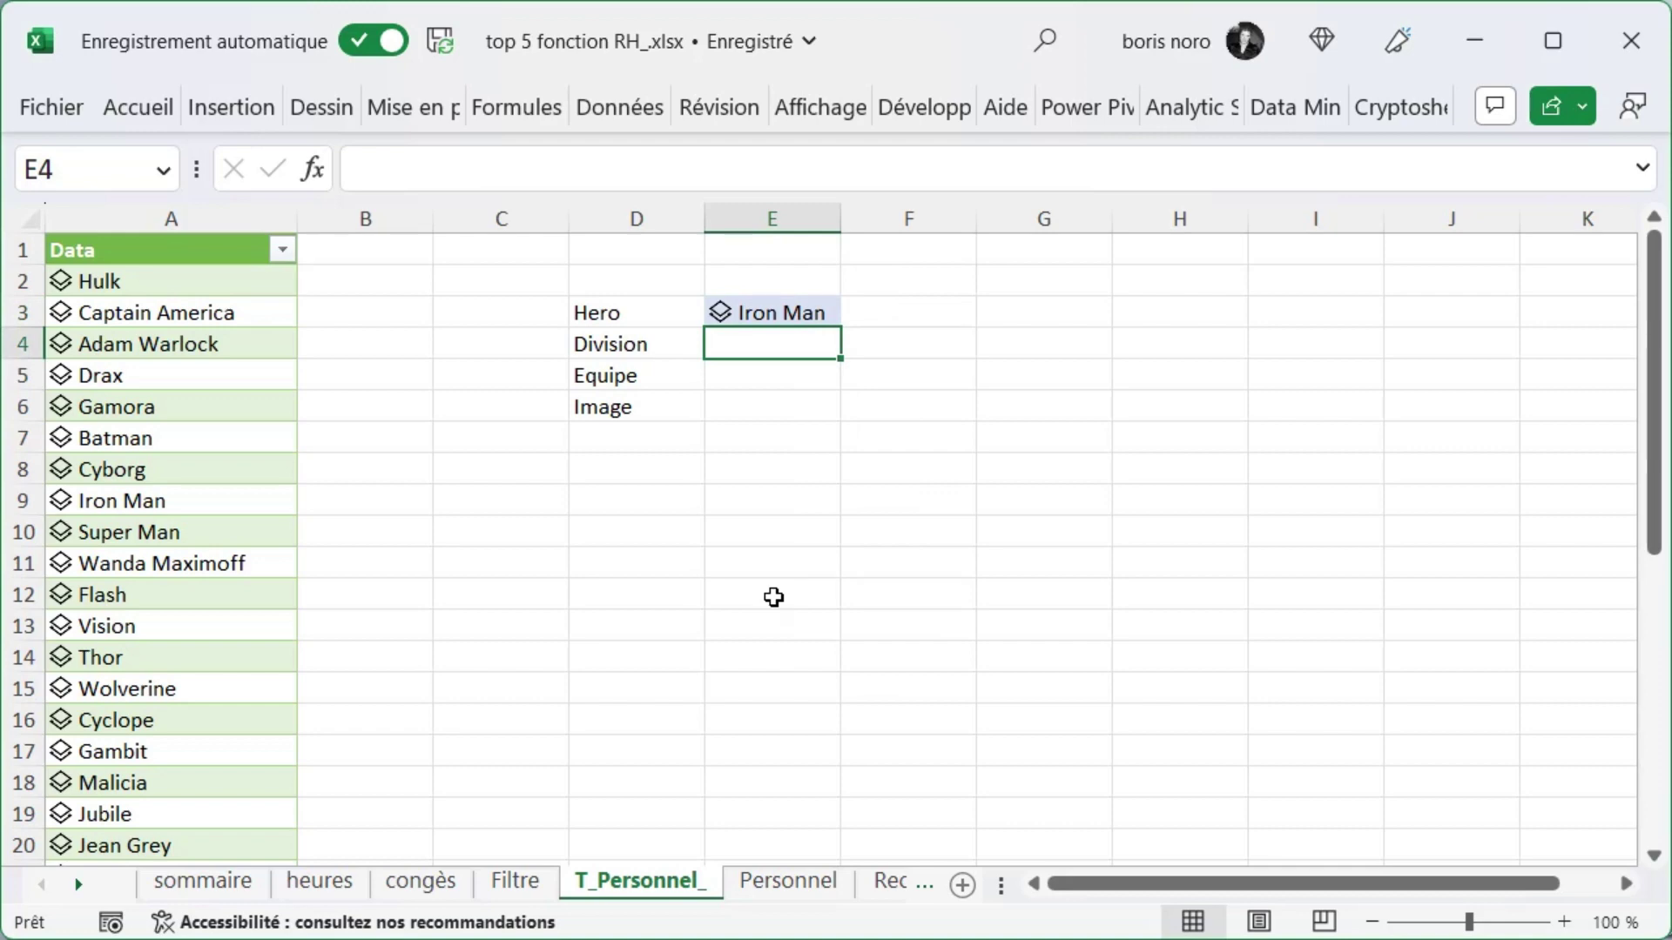
- Pull Iron Man's Division (=E3.Division) into E4 and his équipe into E5
type("=")
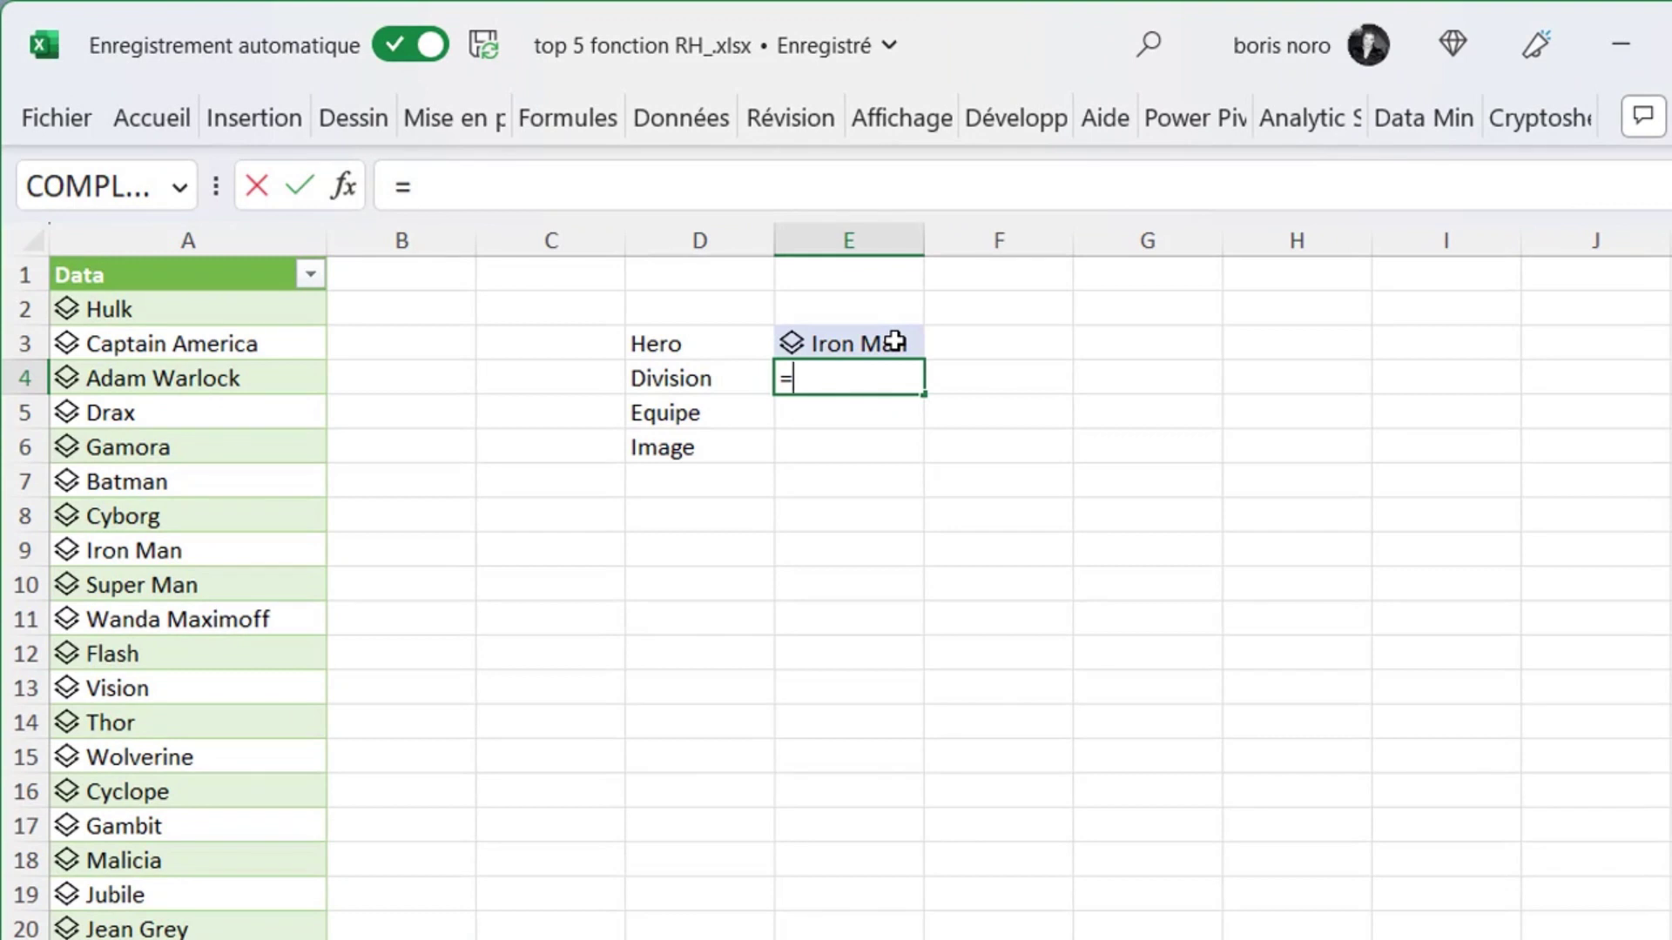
left_click(895, 342)
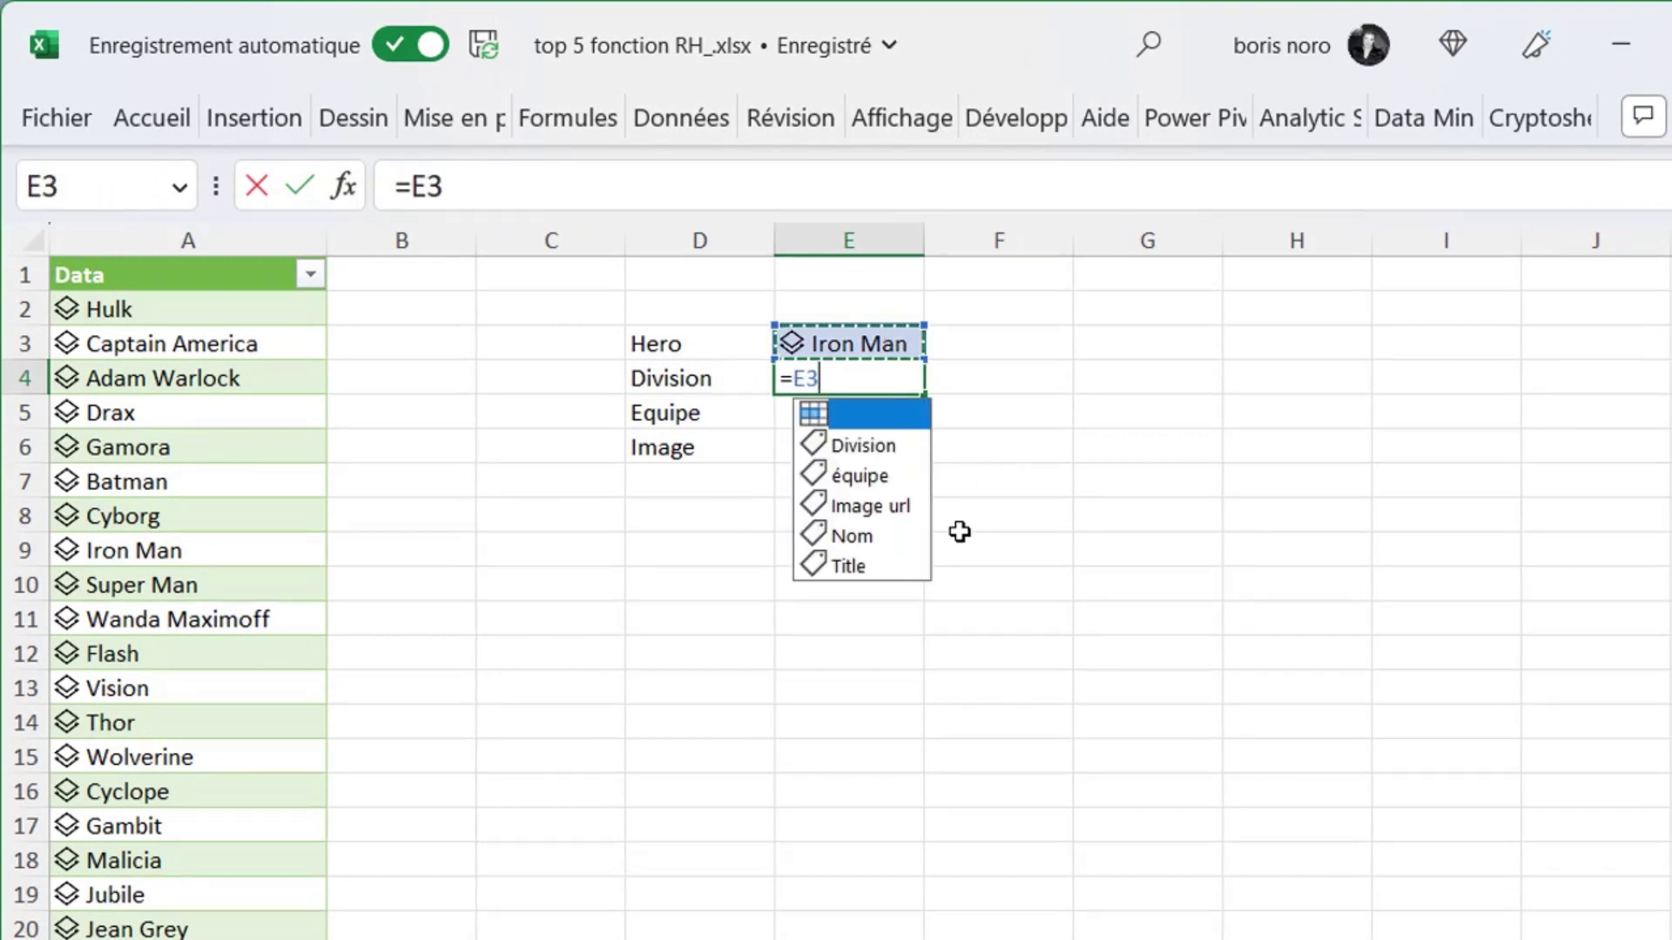
double_click(866, 451)
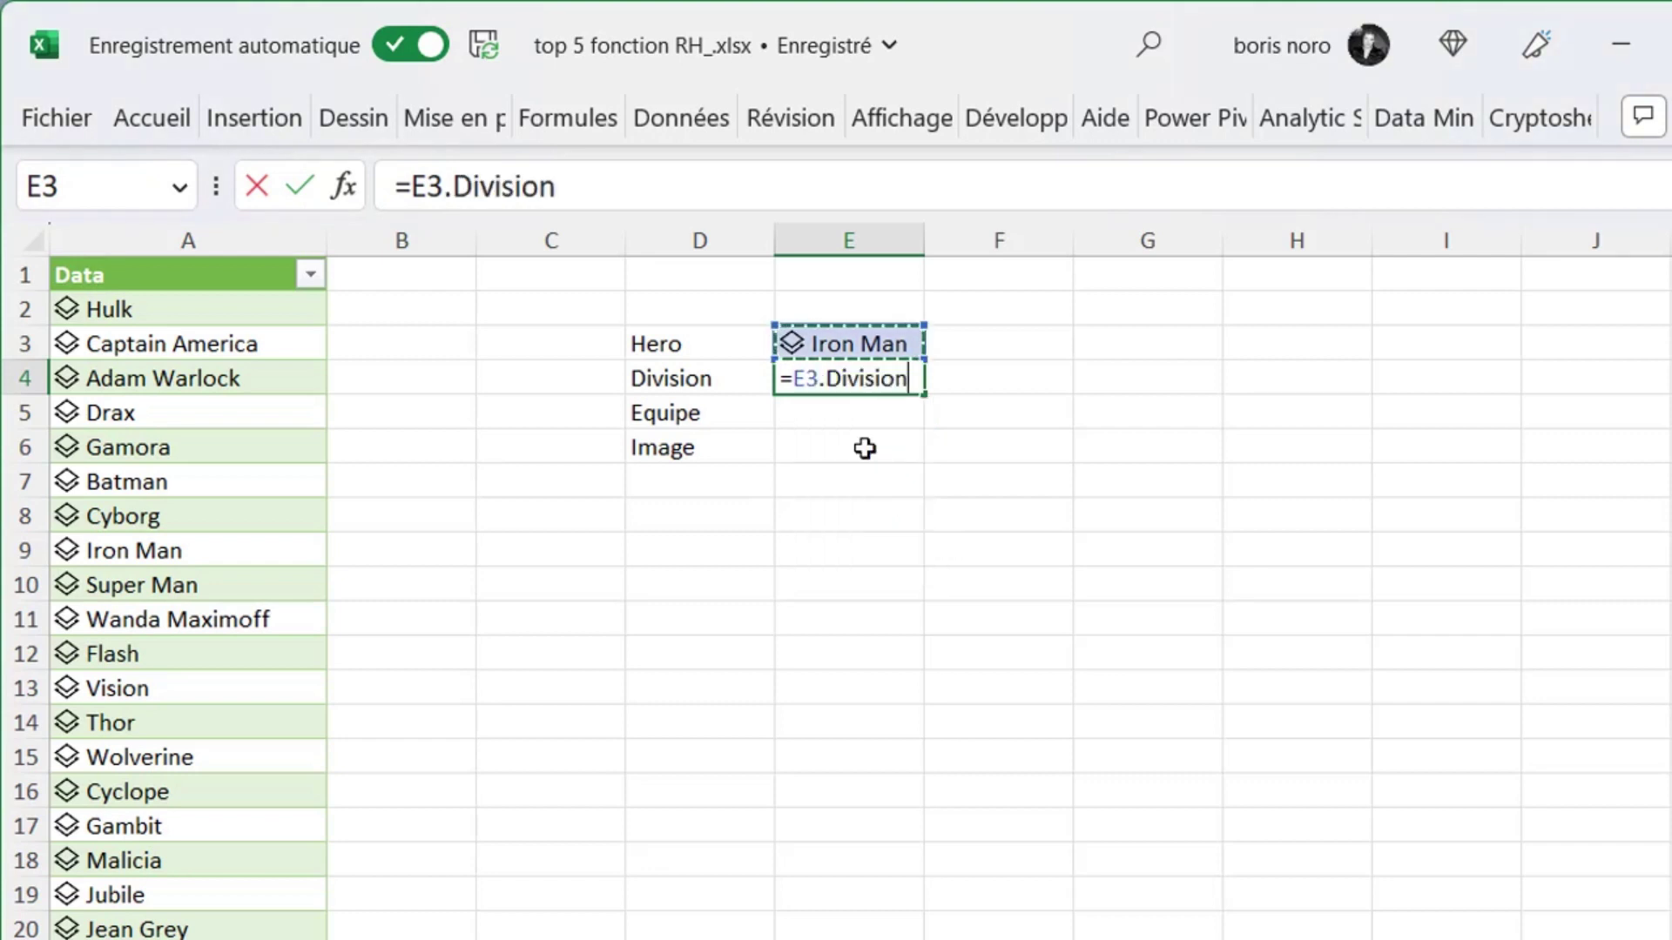
key("Return")
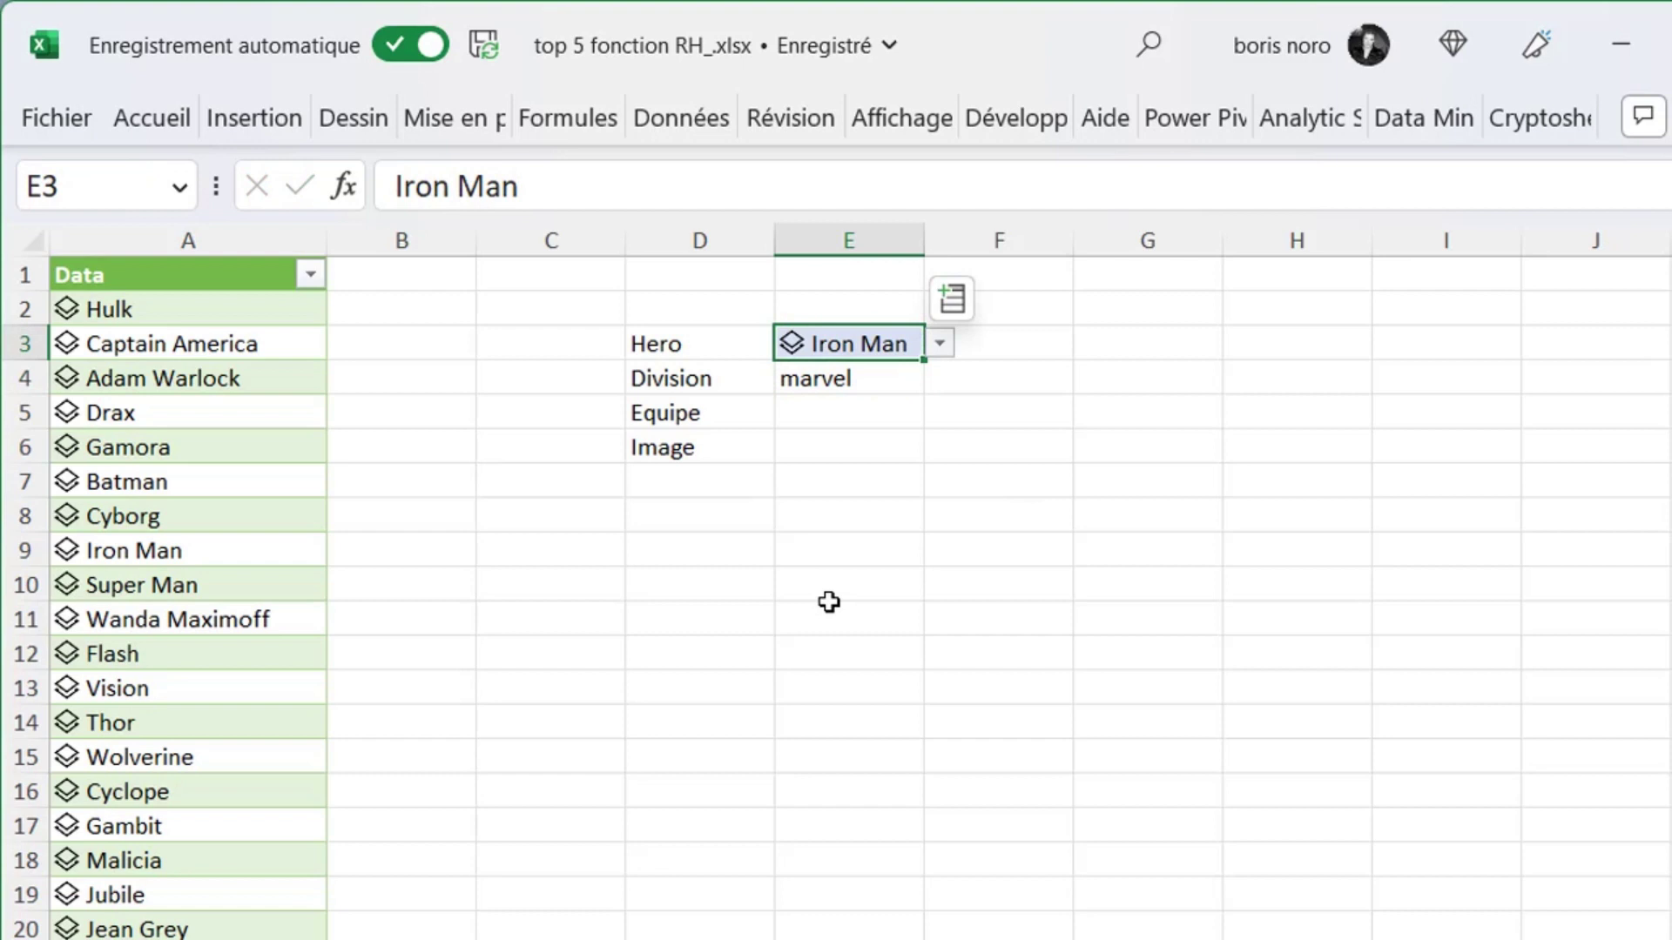
left_click(845, 412)
type("=e3")
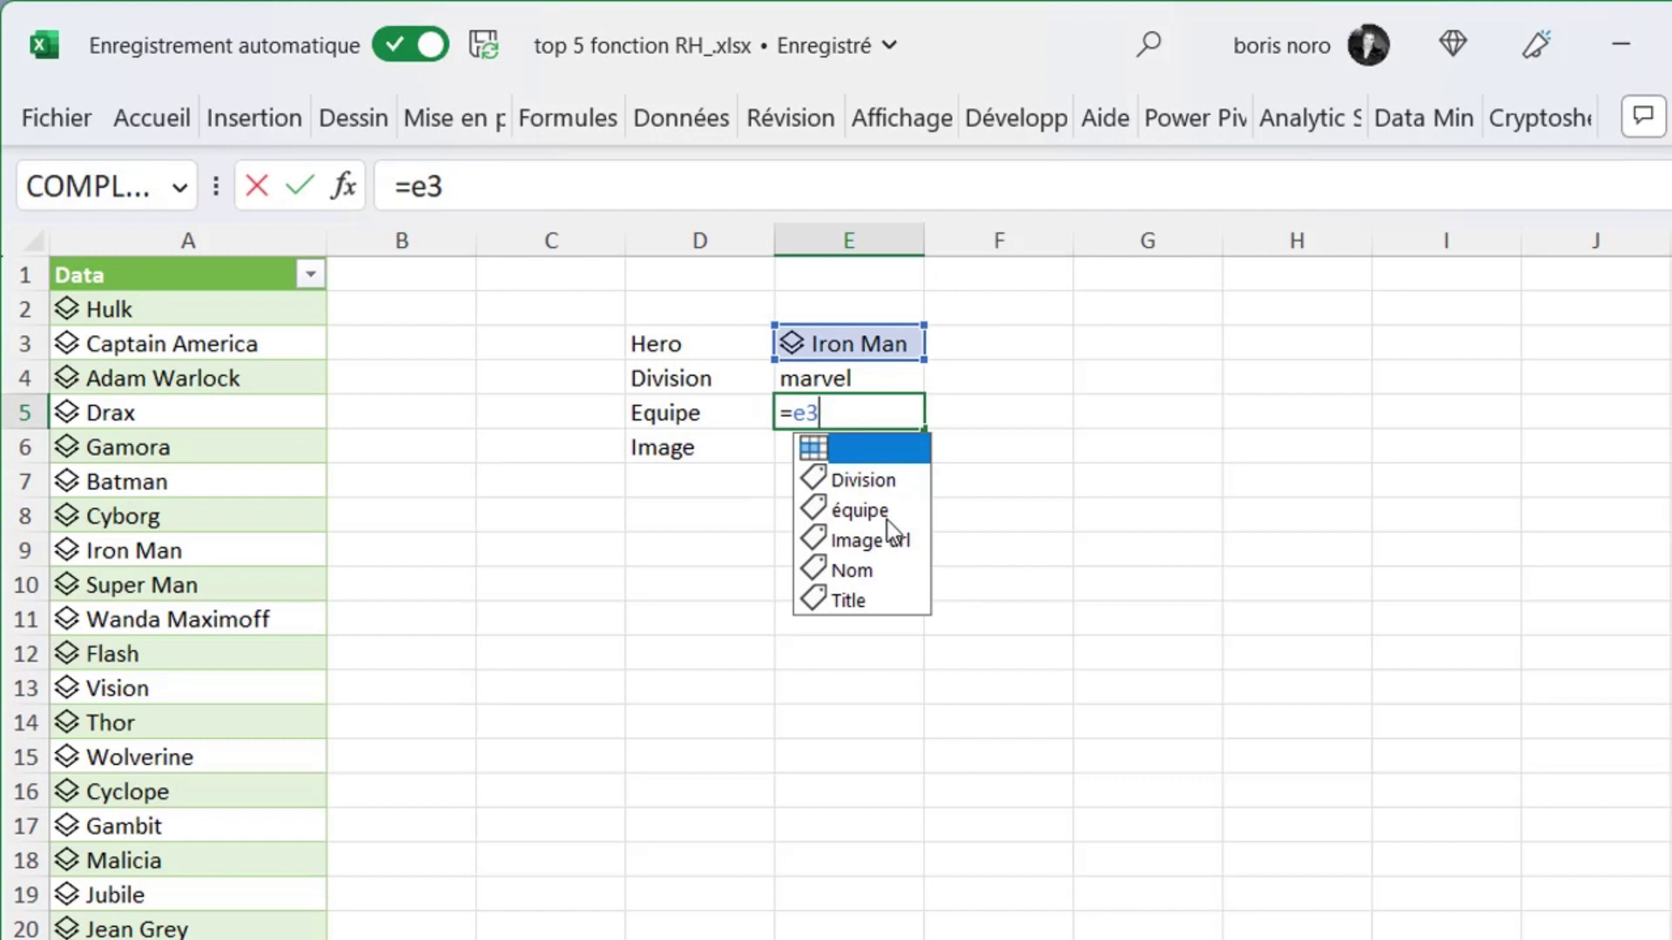
double_click(885, 517)
key("Return")
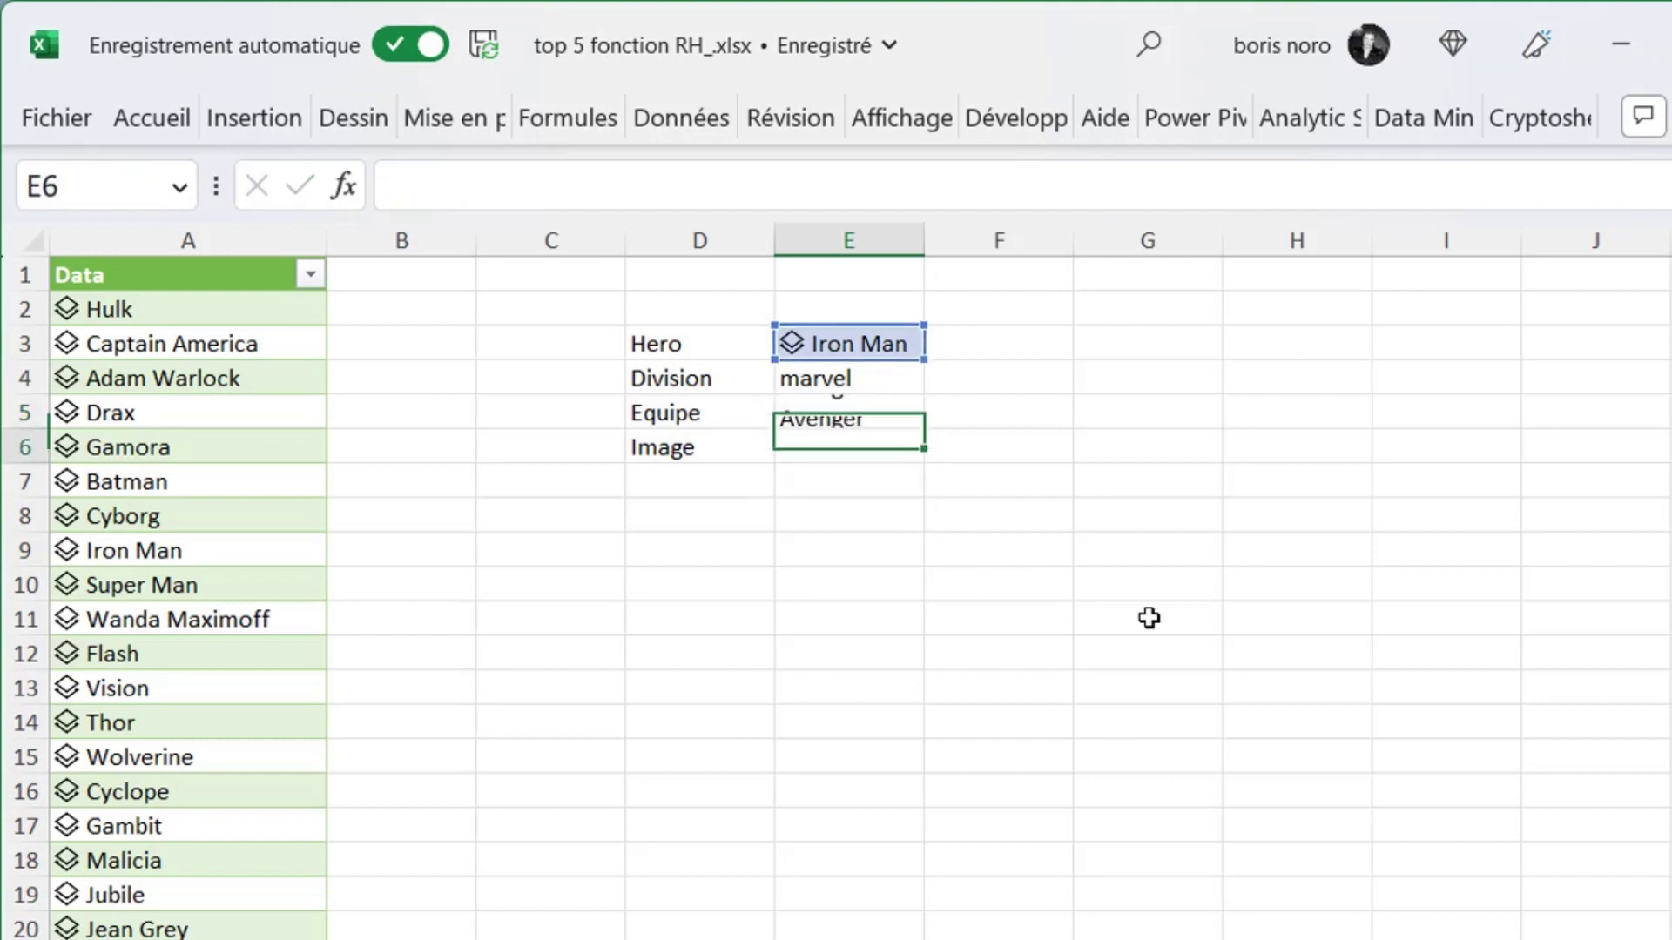
- Make E6 a 'lien' hyperlink with =LIEN_HYPERTEXTE(E3.[Image url];"lien") and follow it to Iron Man's image
type("=")
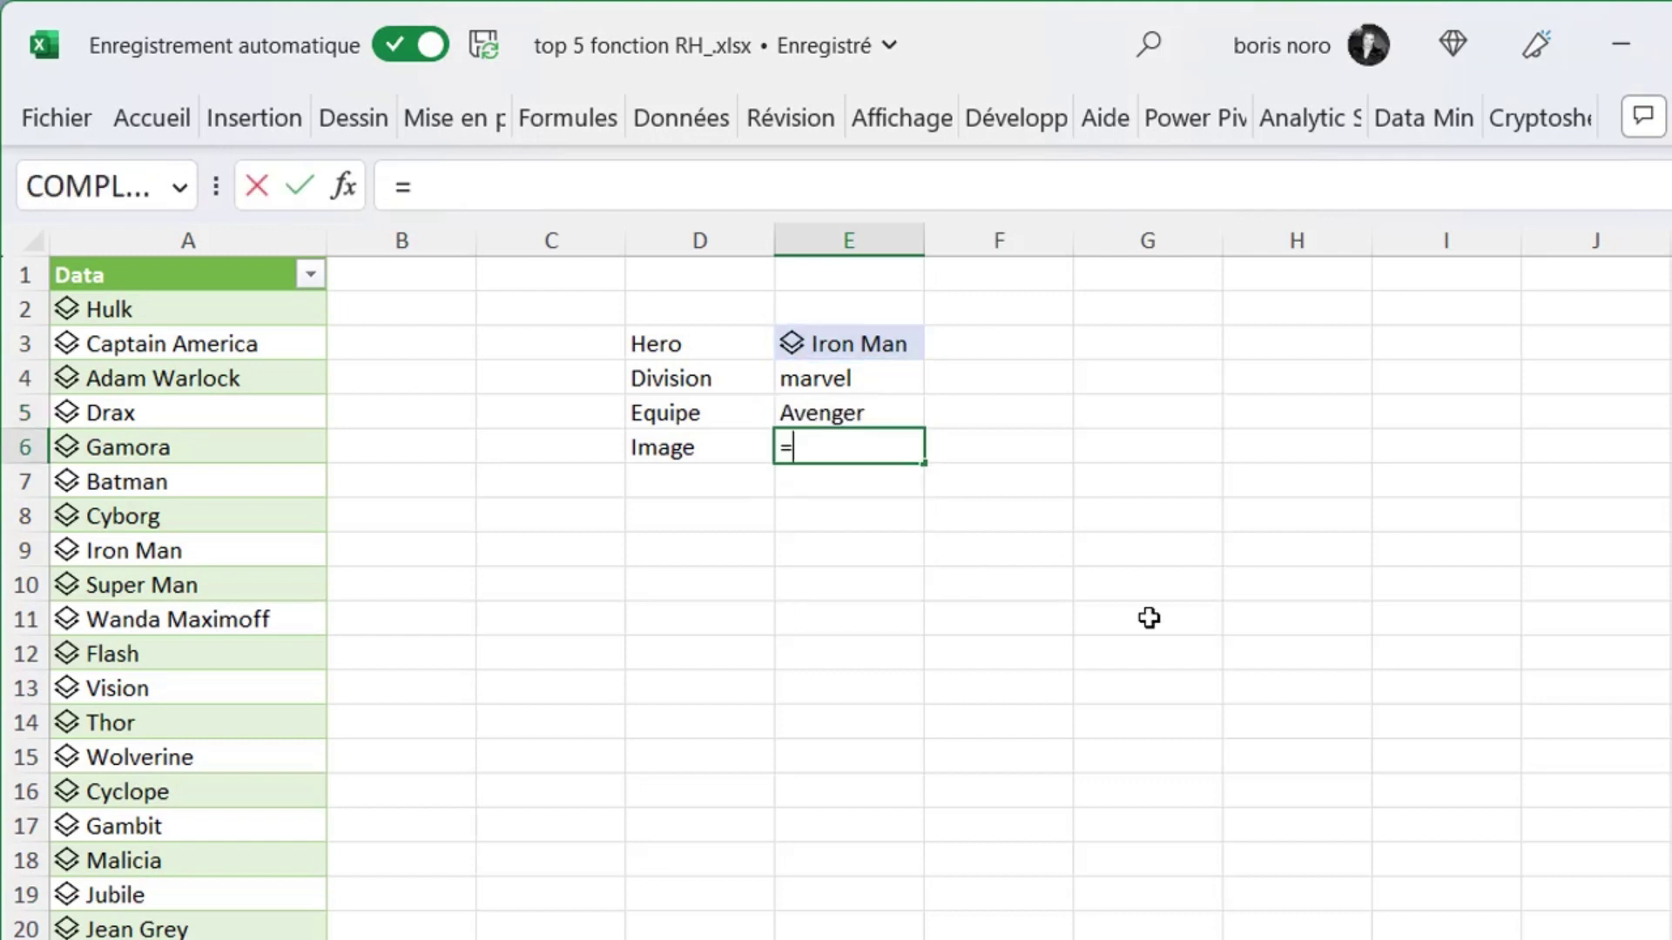
type("e3")
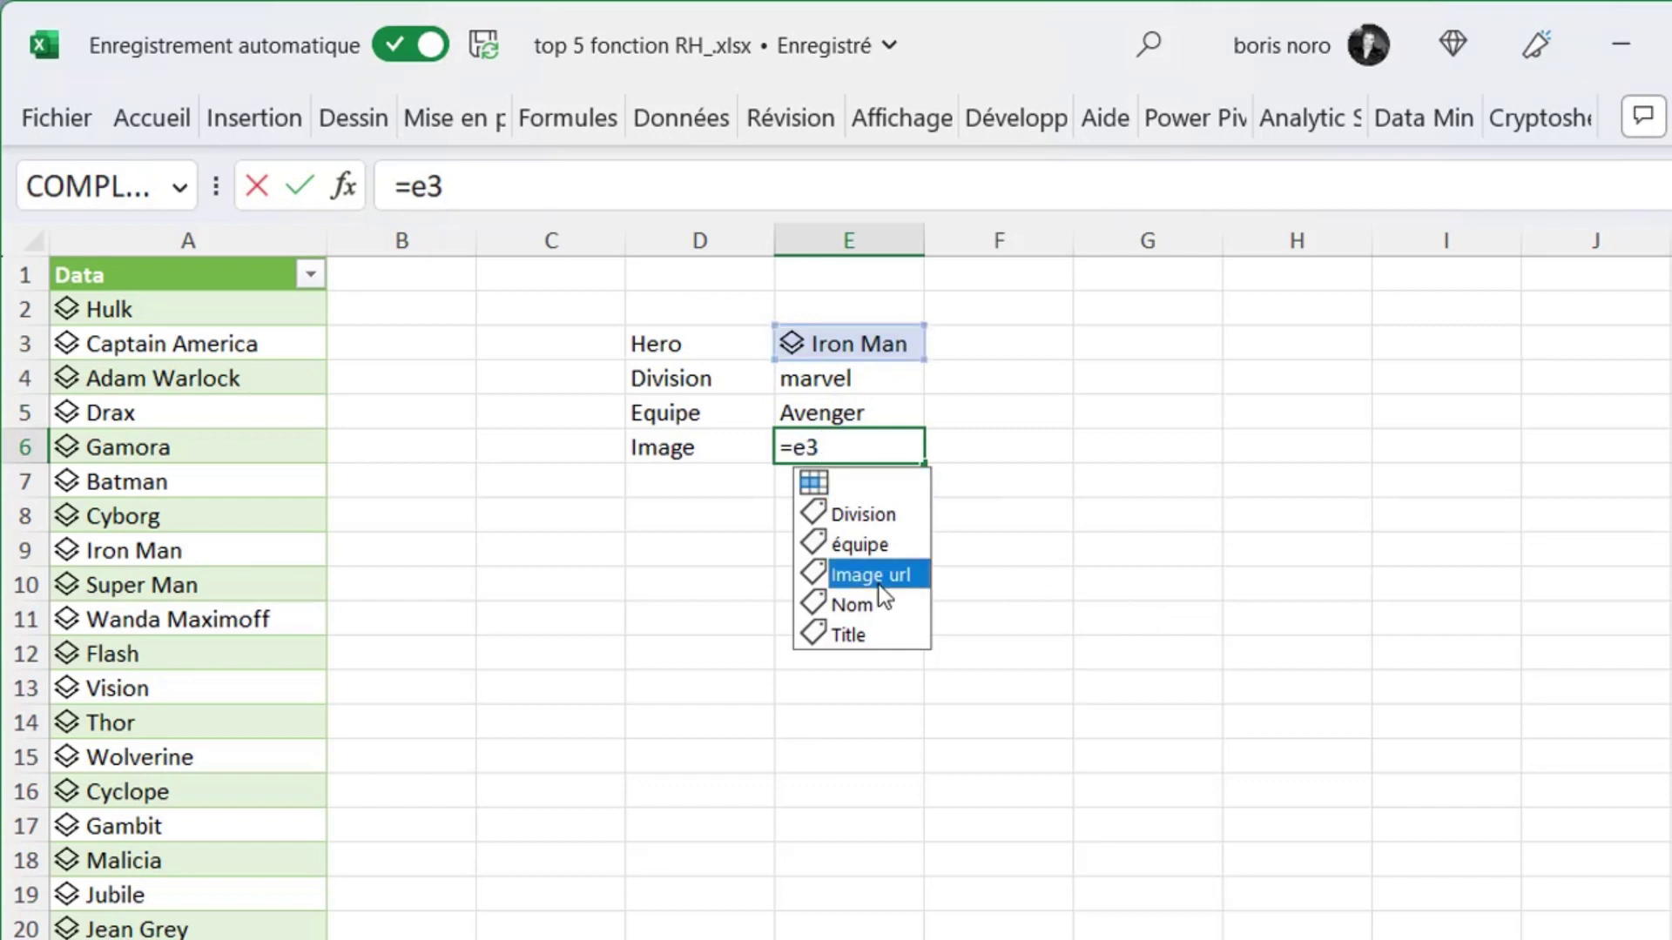
double_click(879, 583)
key("Return")
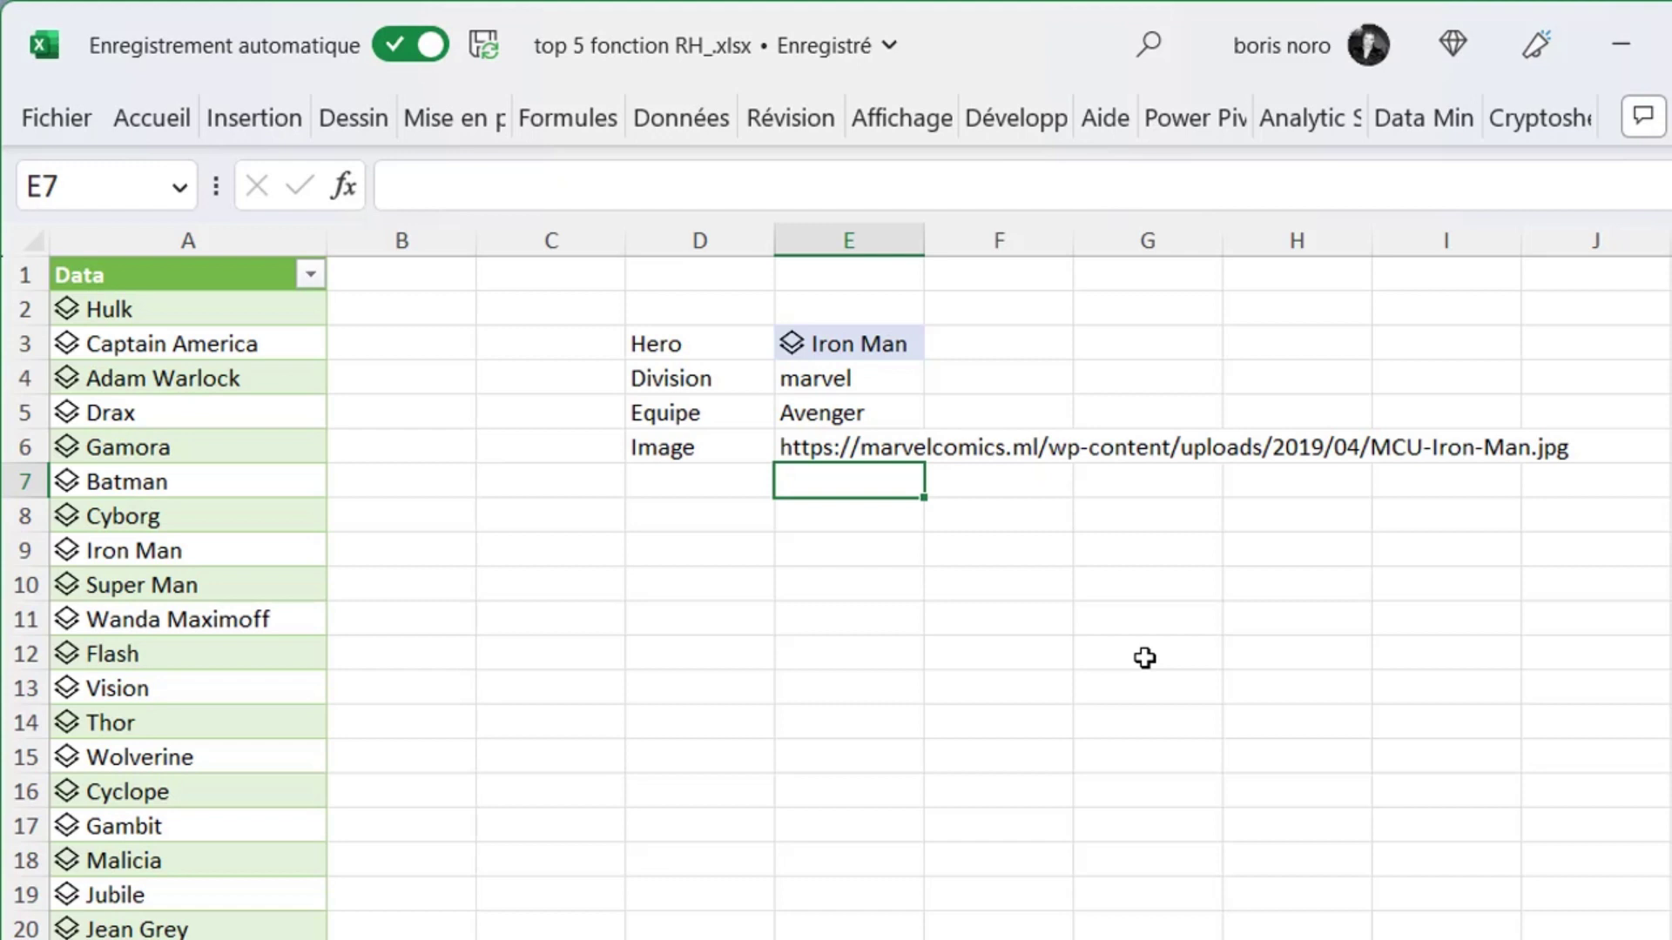
key("Up")
key("F2")
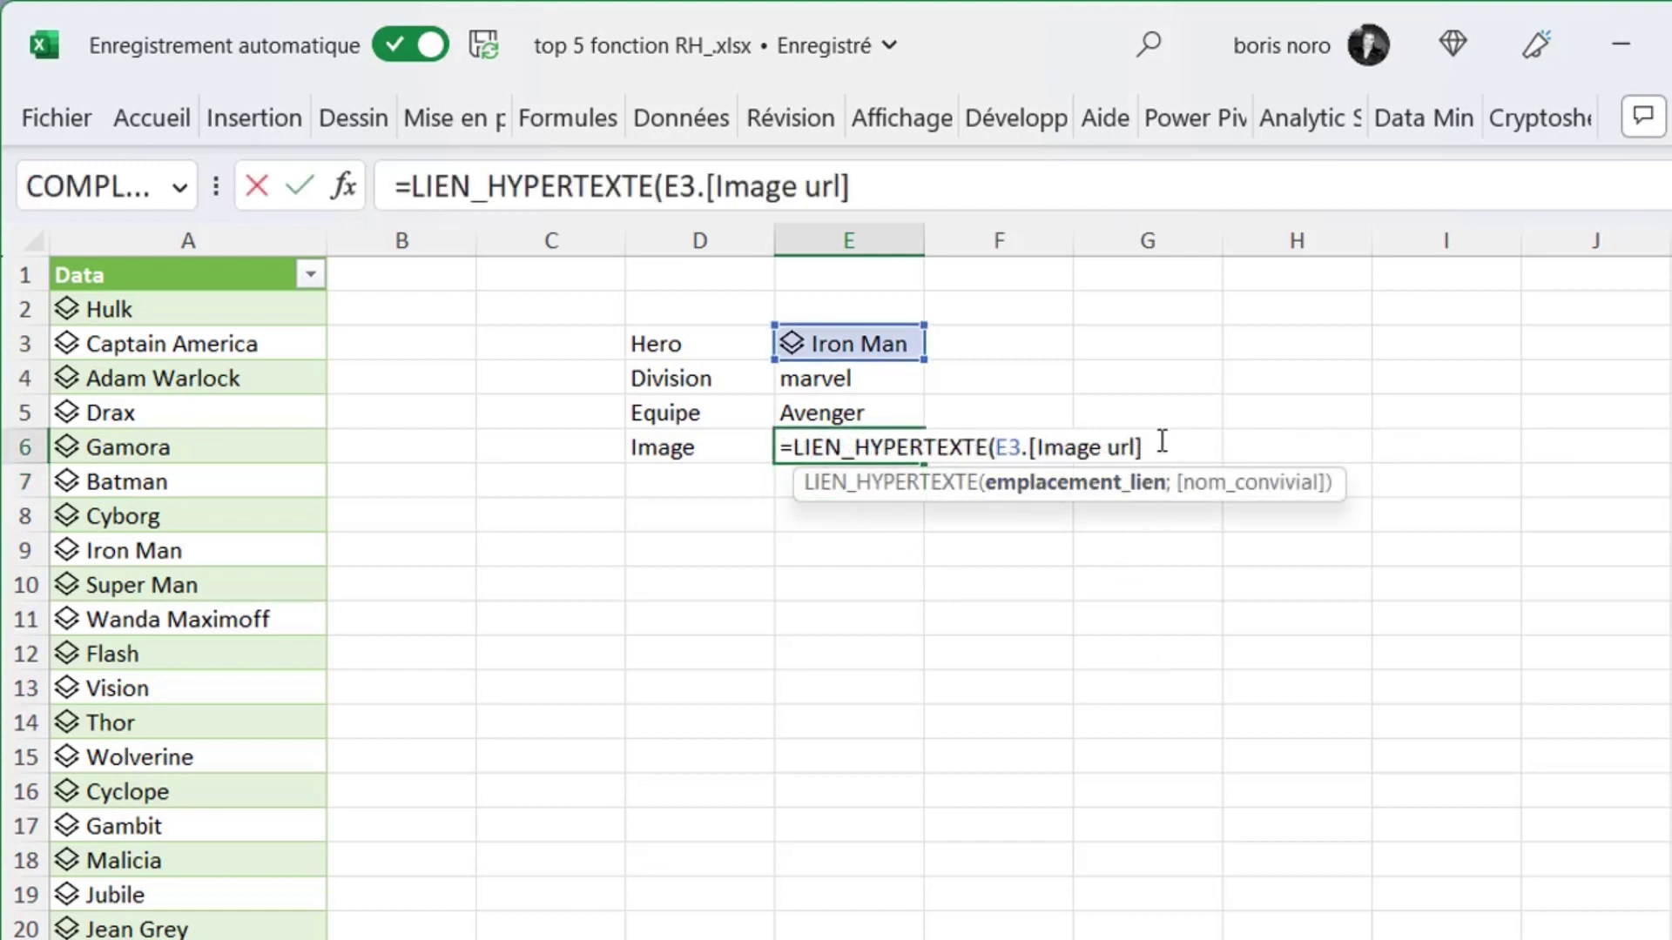
left_click(1163, 443)
type(";")
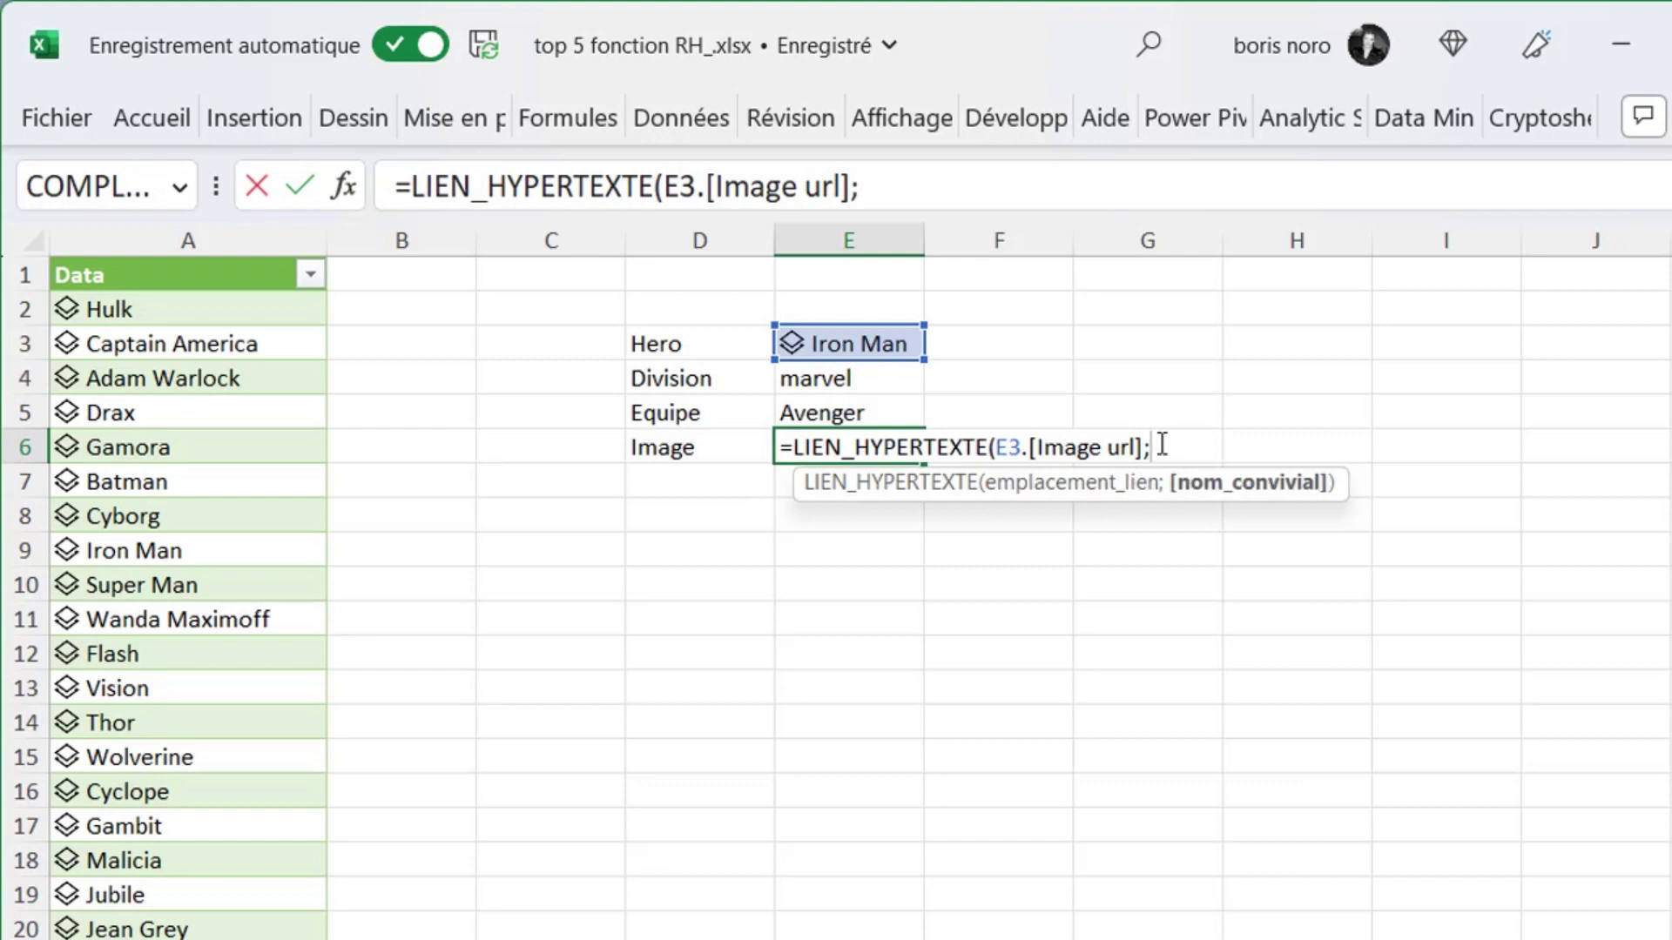
type("\"")
type("lien")
type("\")")
key("Return")
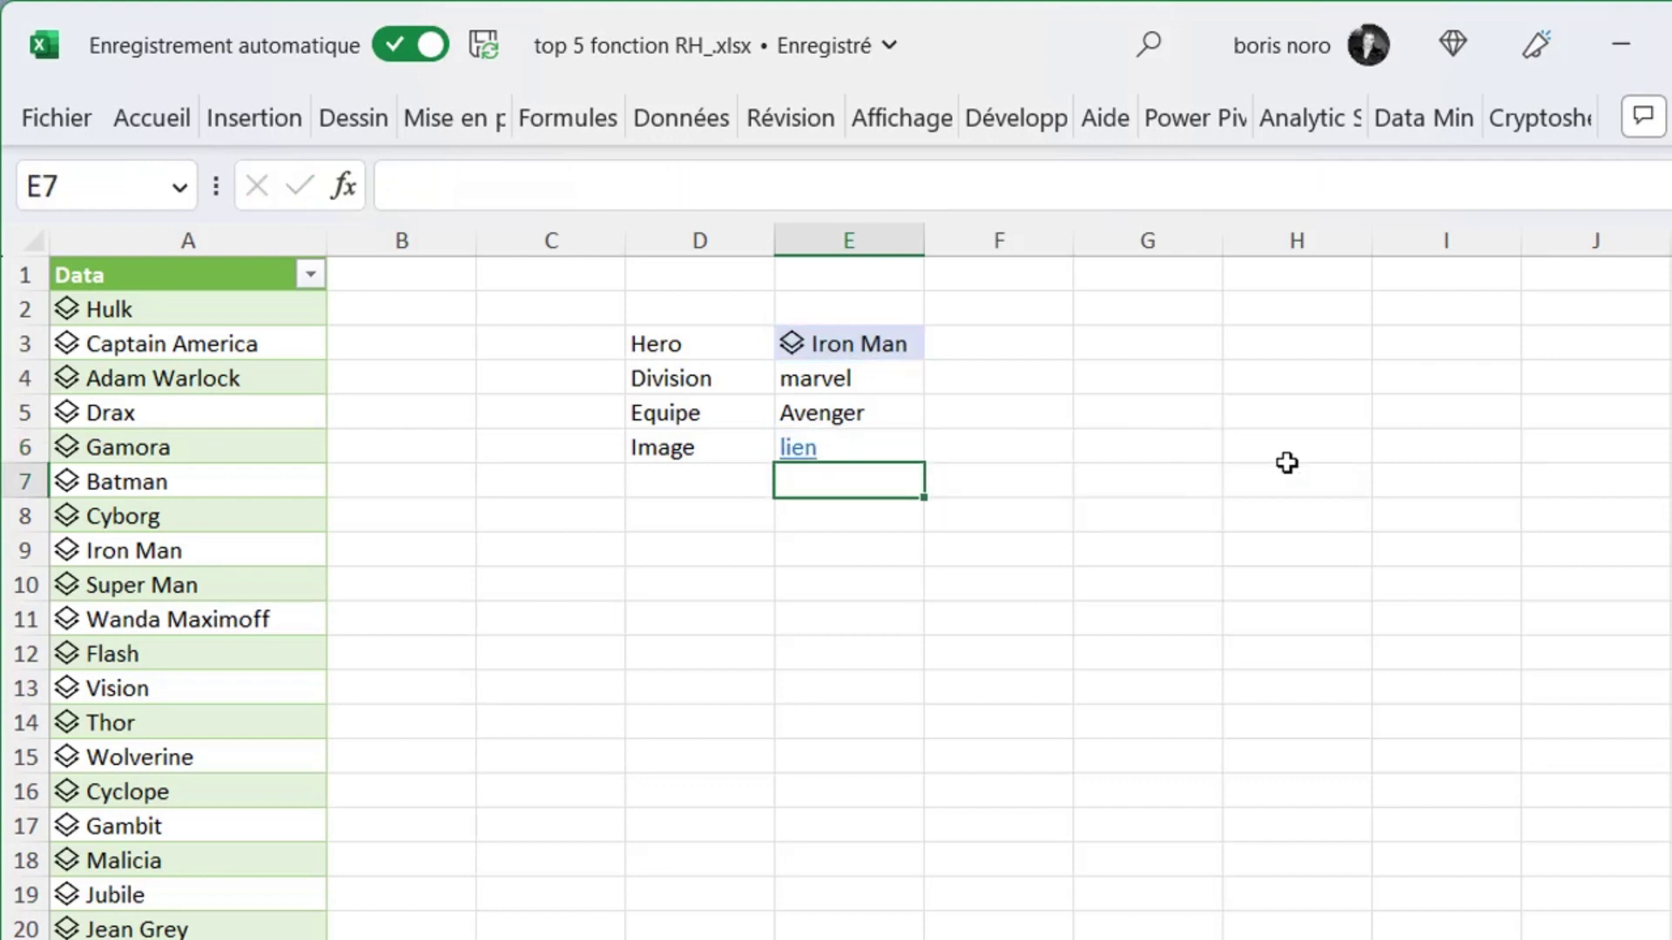
left_click(799, 458)
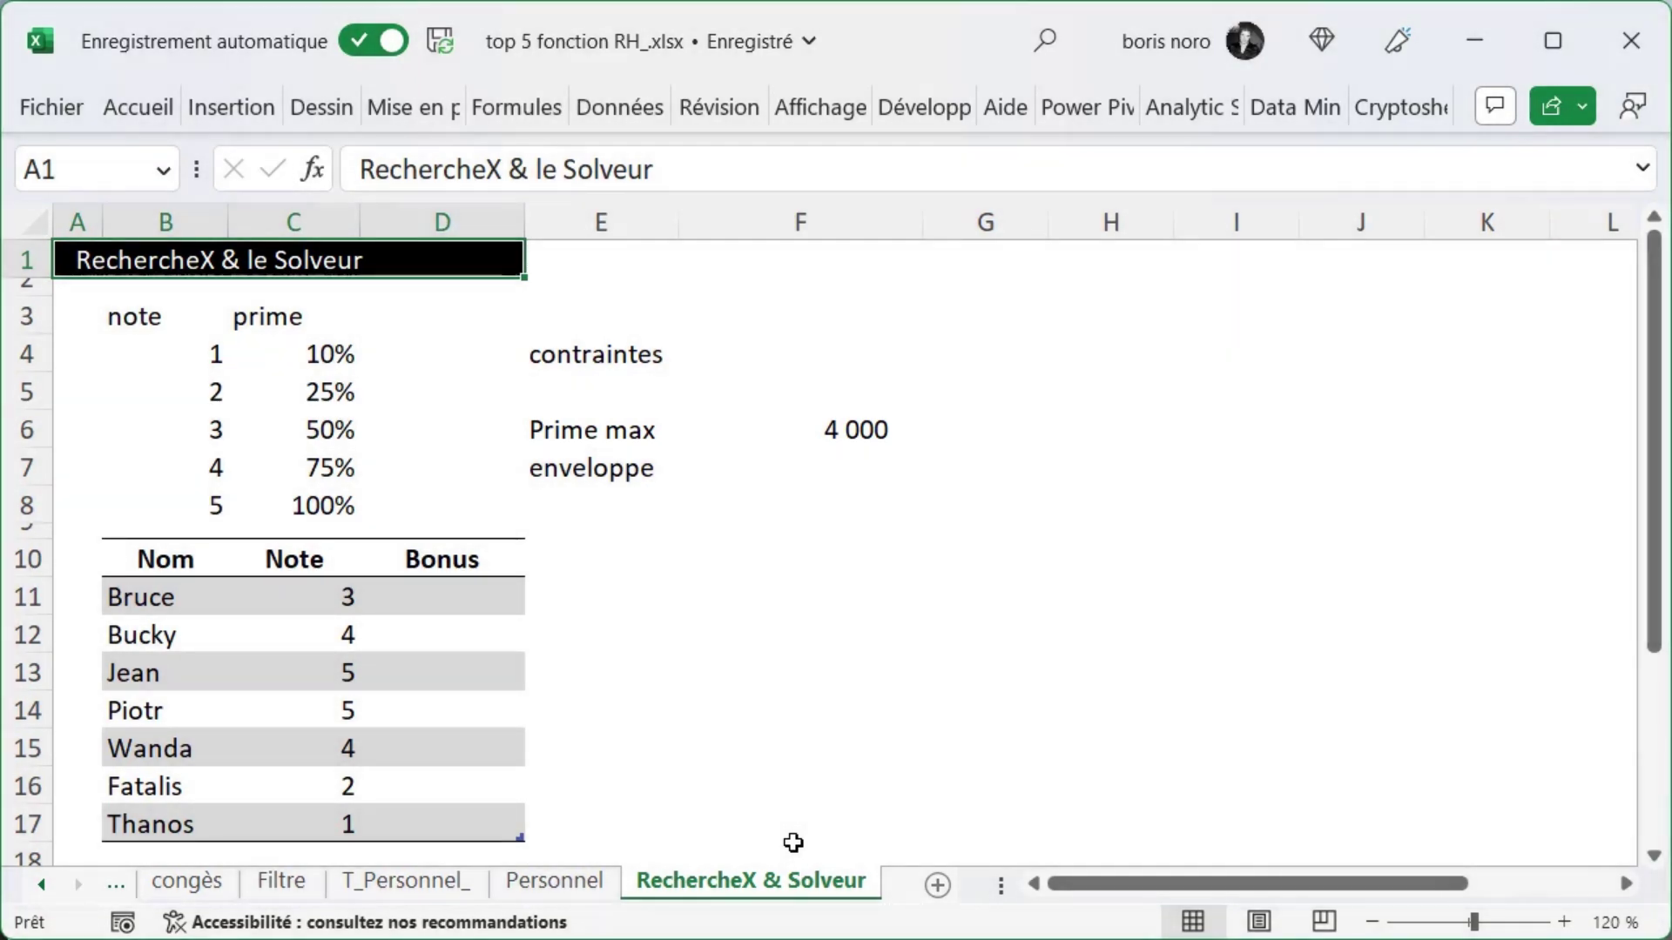
type("=RECHERCHEX(")
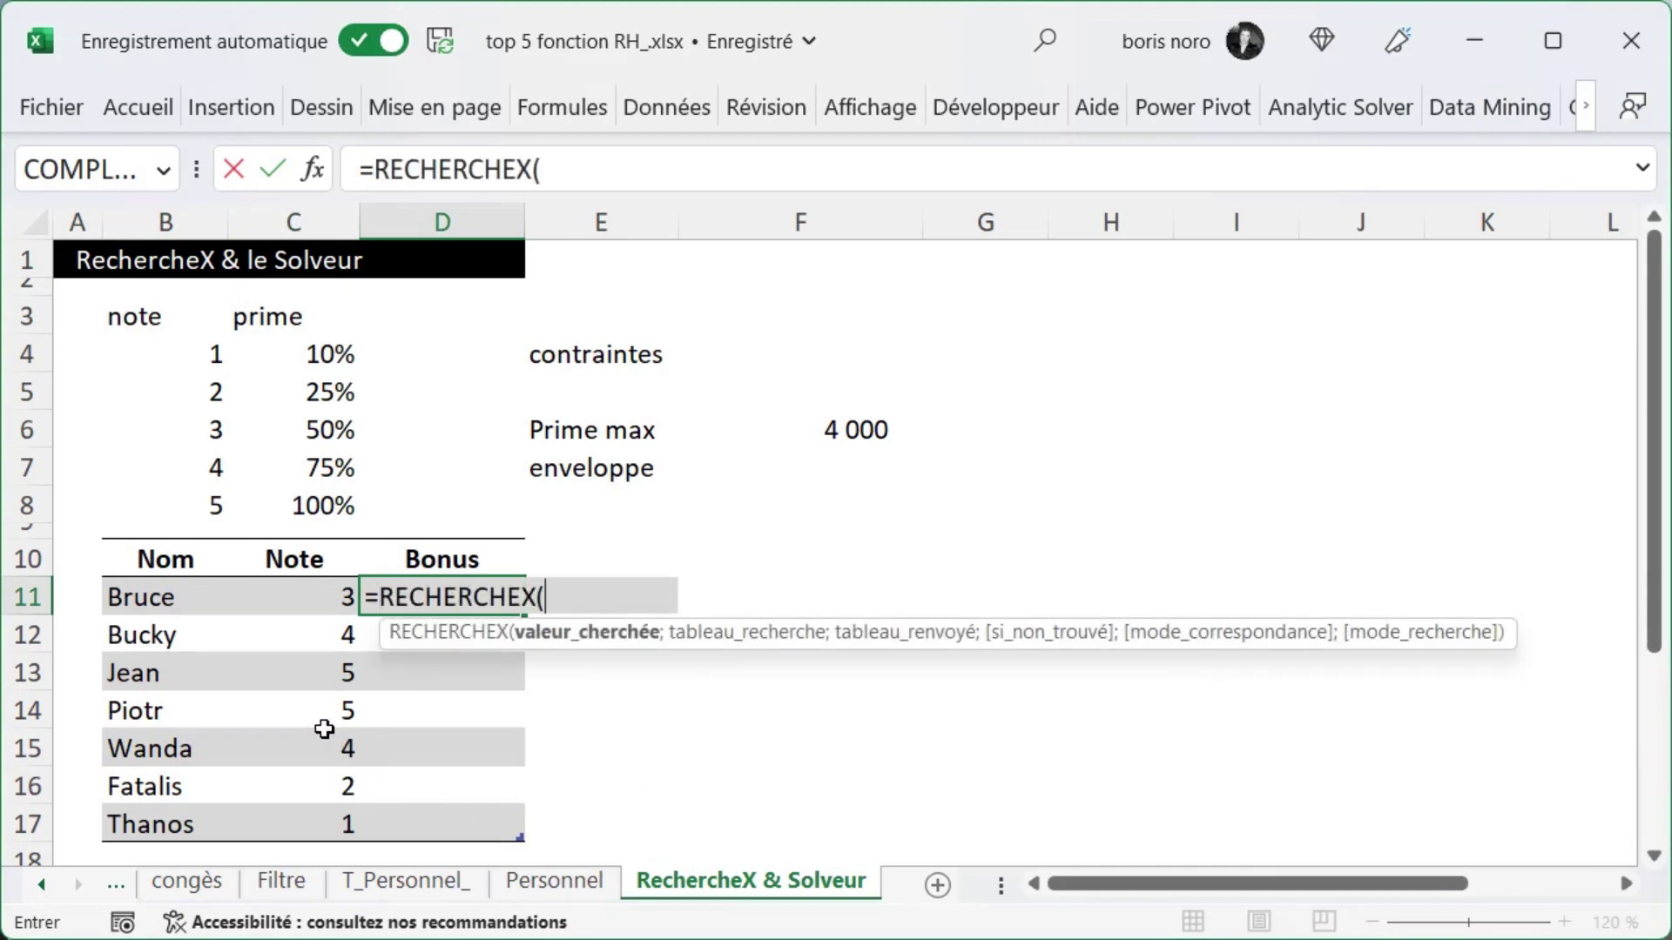
left_click(286, 601)
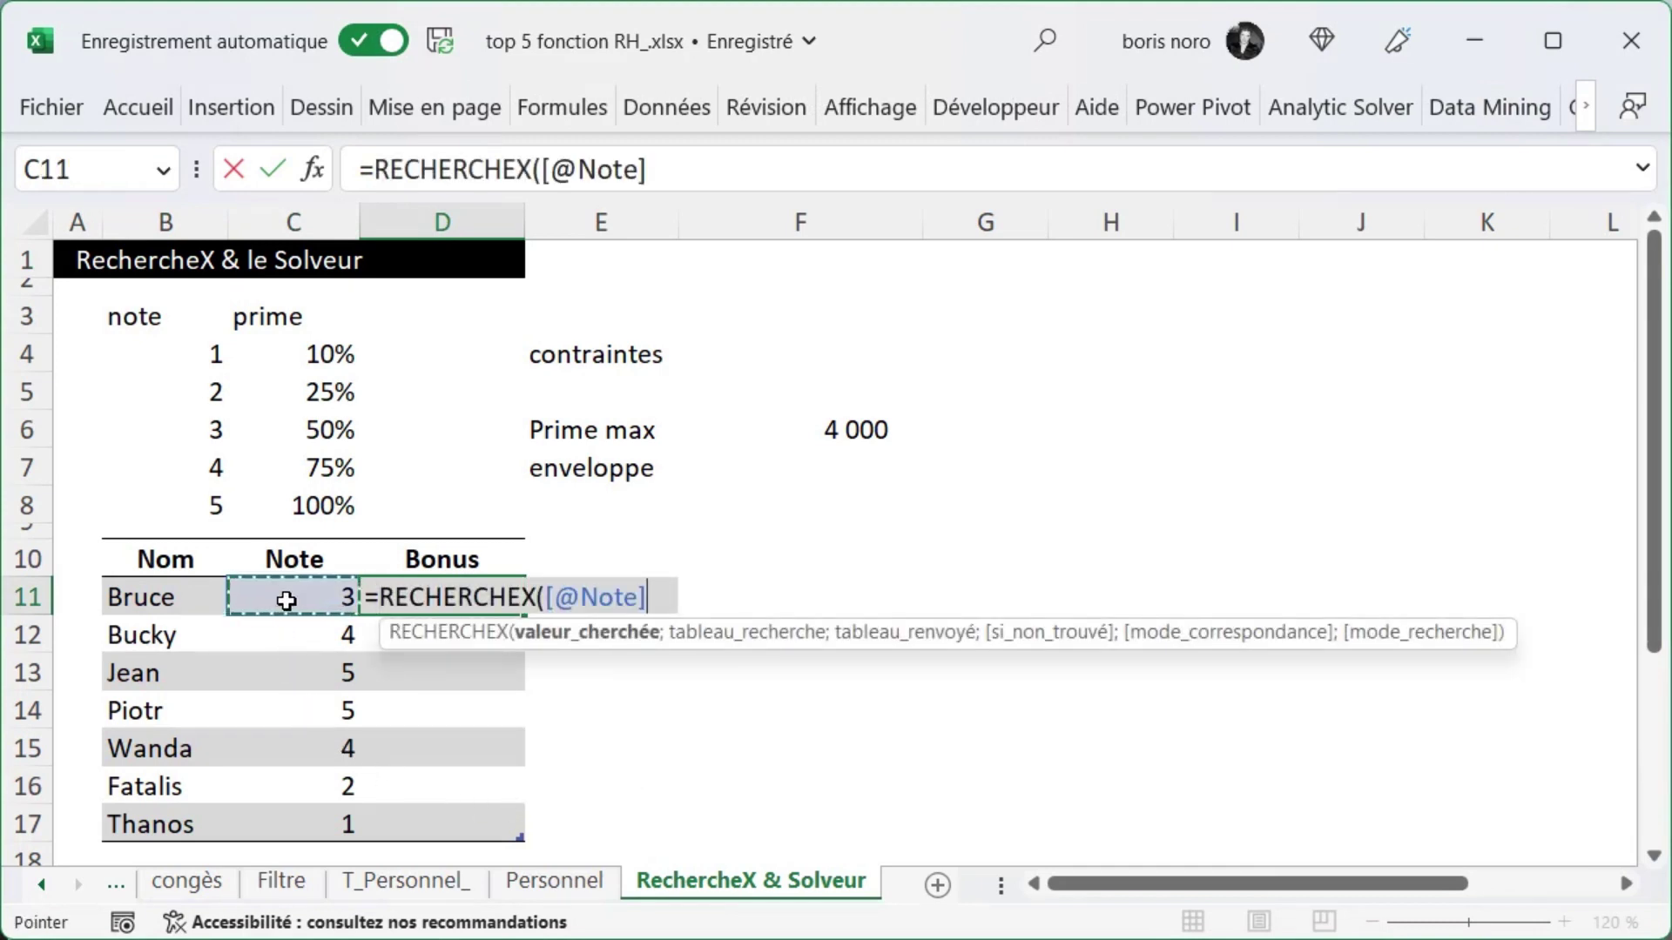
type(";")
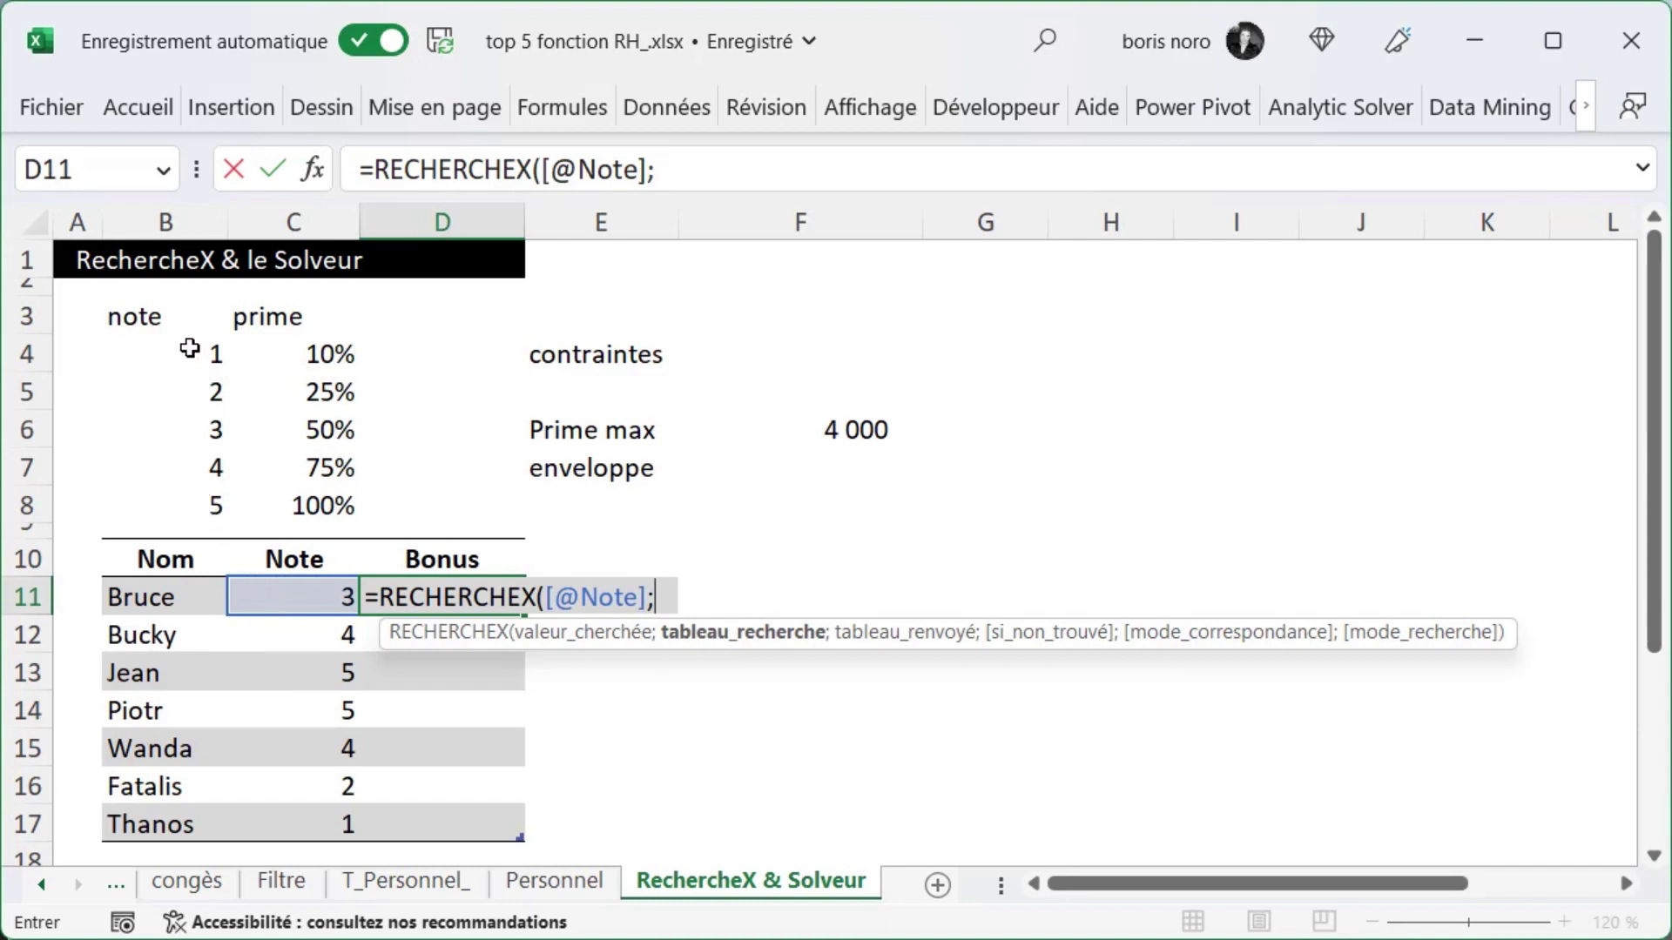
left_click_drag(190, 348, 170, 496)
type(";")
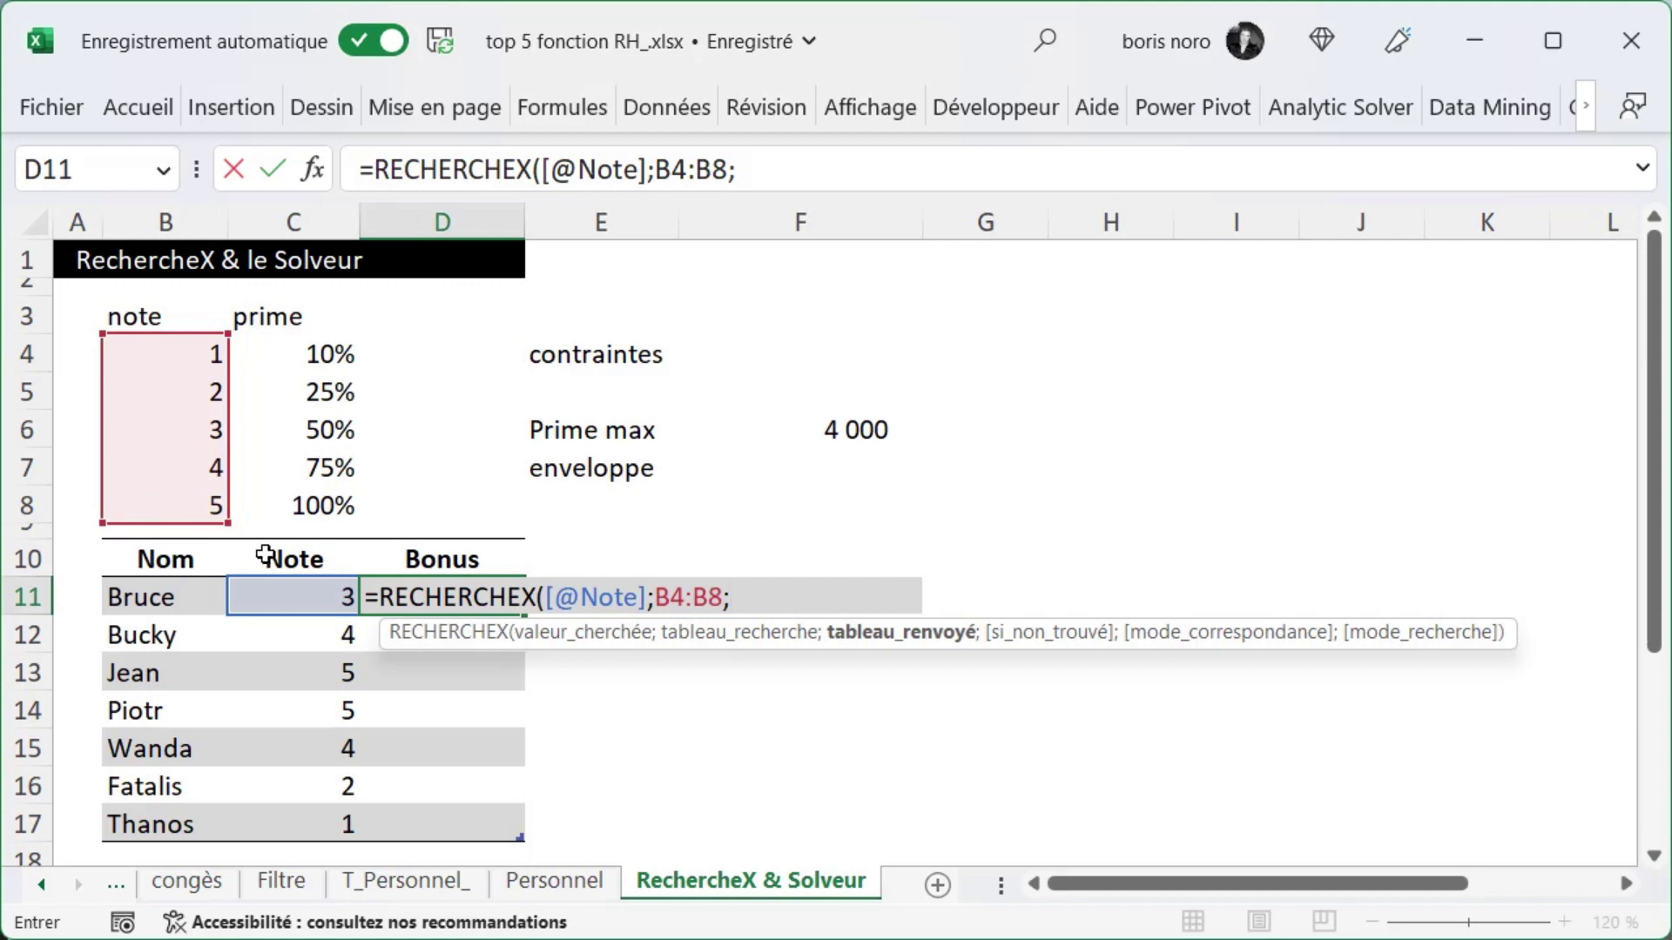
left_click_drag(305, 357, 285, 494)
type(")")
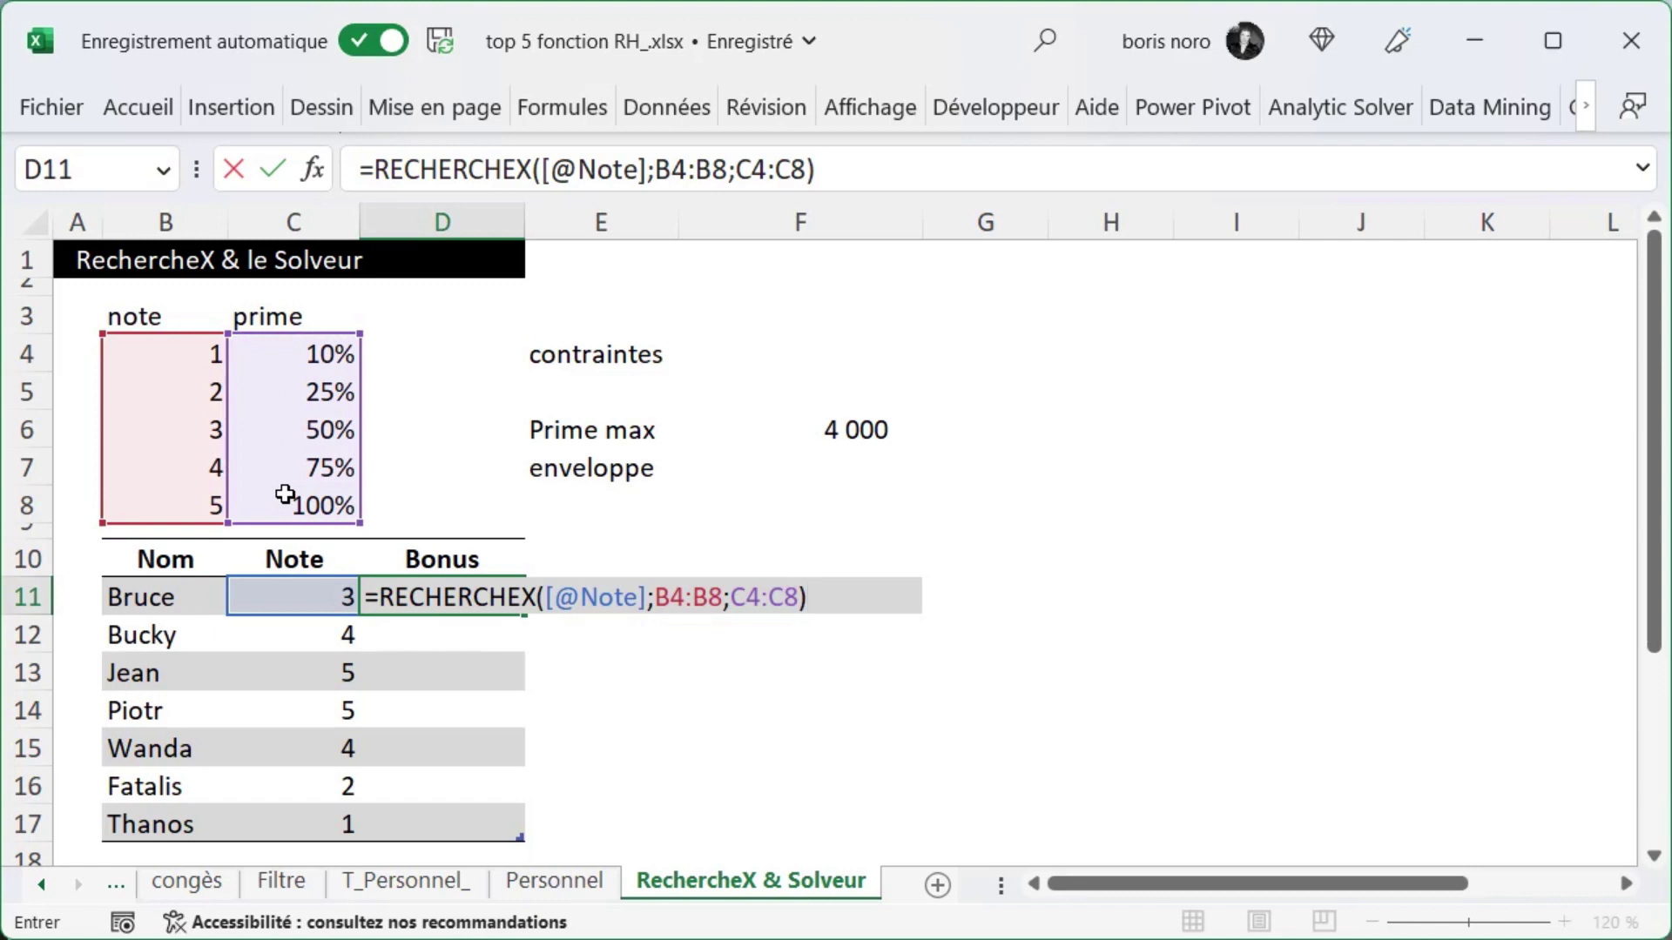
type("*")
left_click(804, 431)
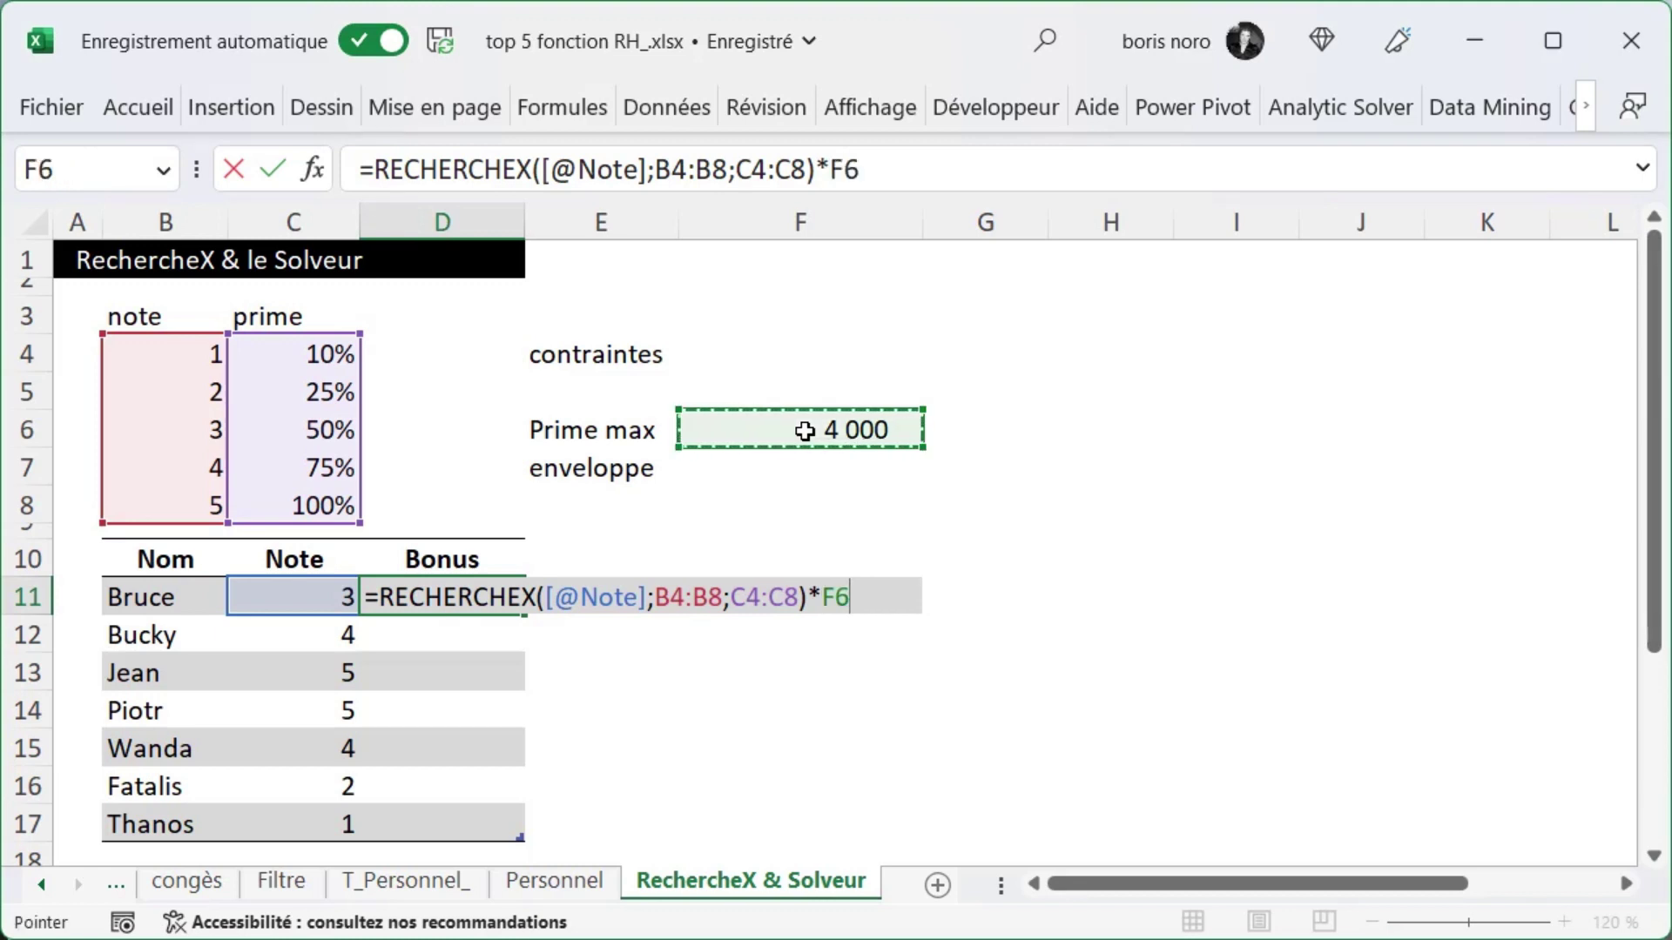
- Lock the rows as B$4:B$8, C$4:C$8 and F$6, then fill the Bonus column
left_click(444, 596)
left_click(670, 597)
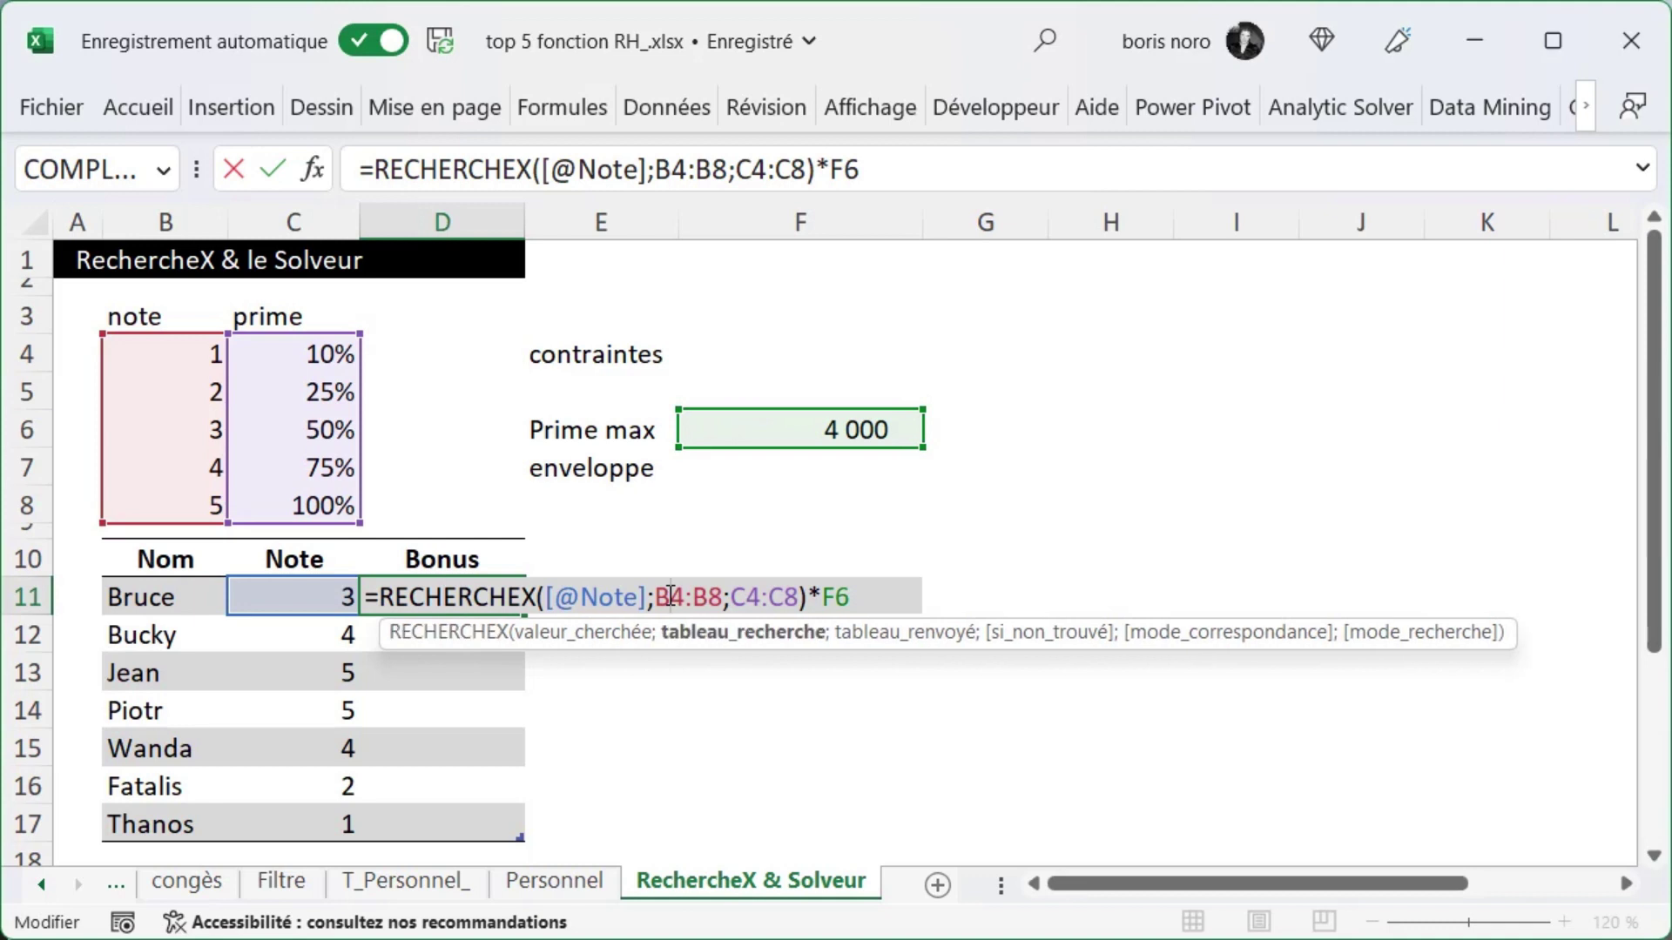
type("$")
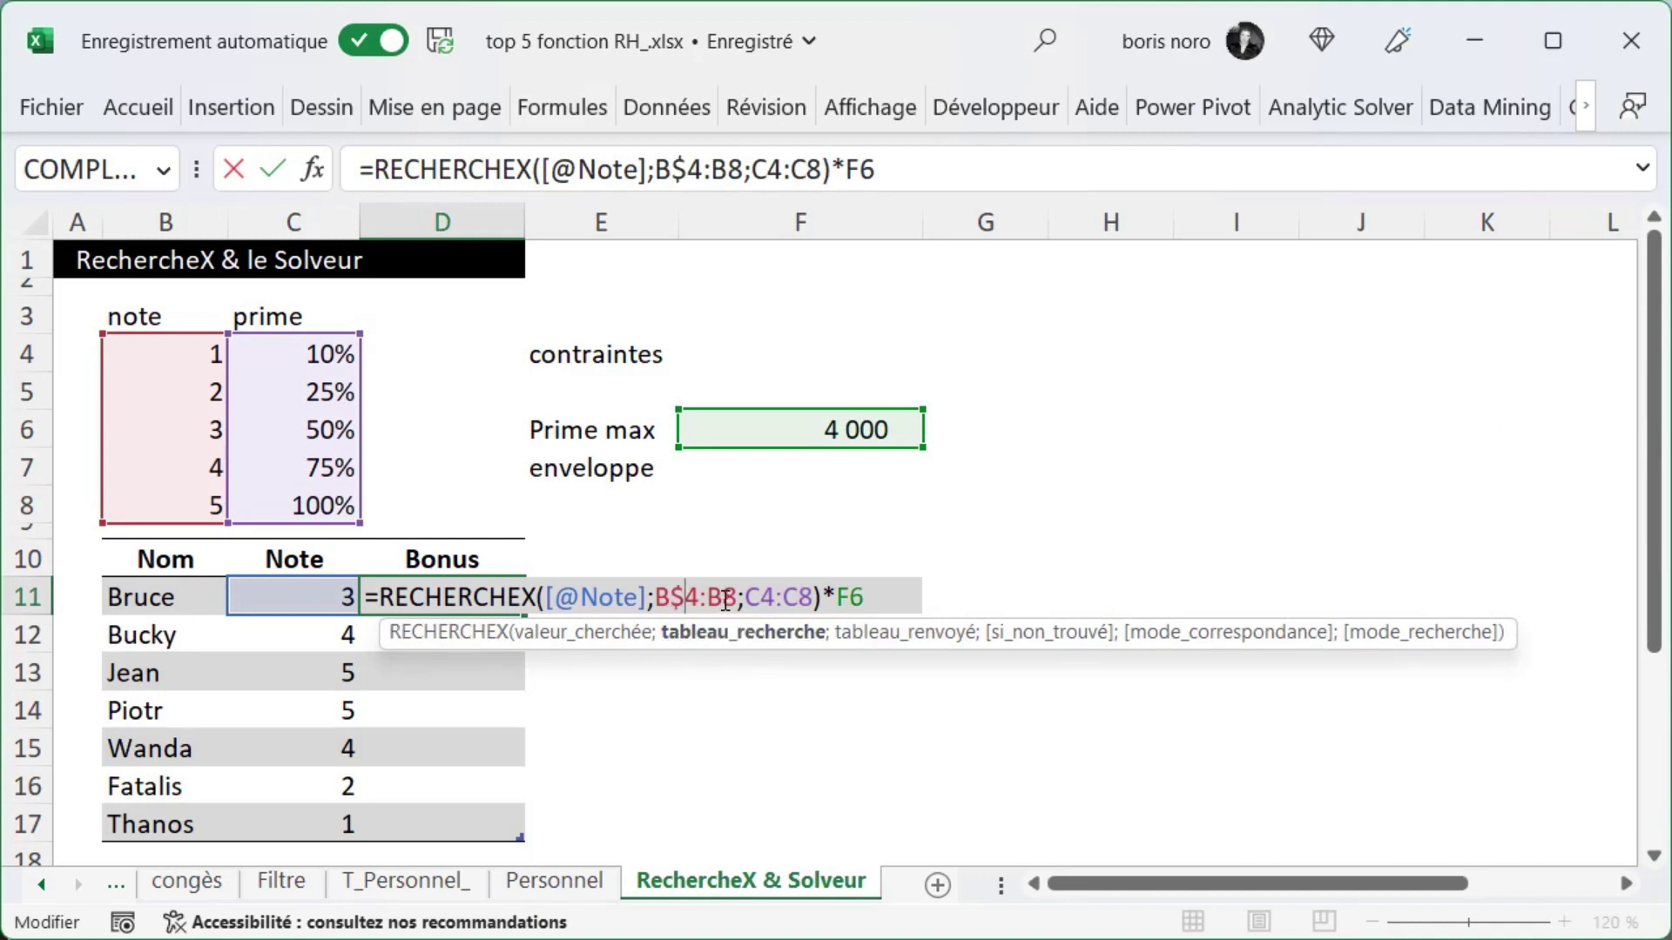
key("Right")
key("Right")
key("Right")
type("$")
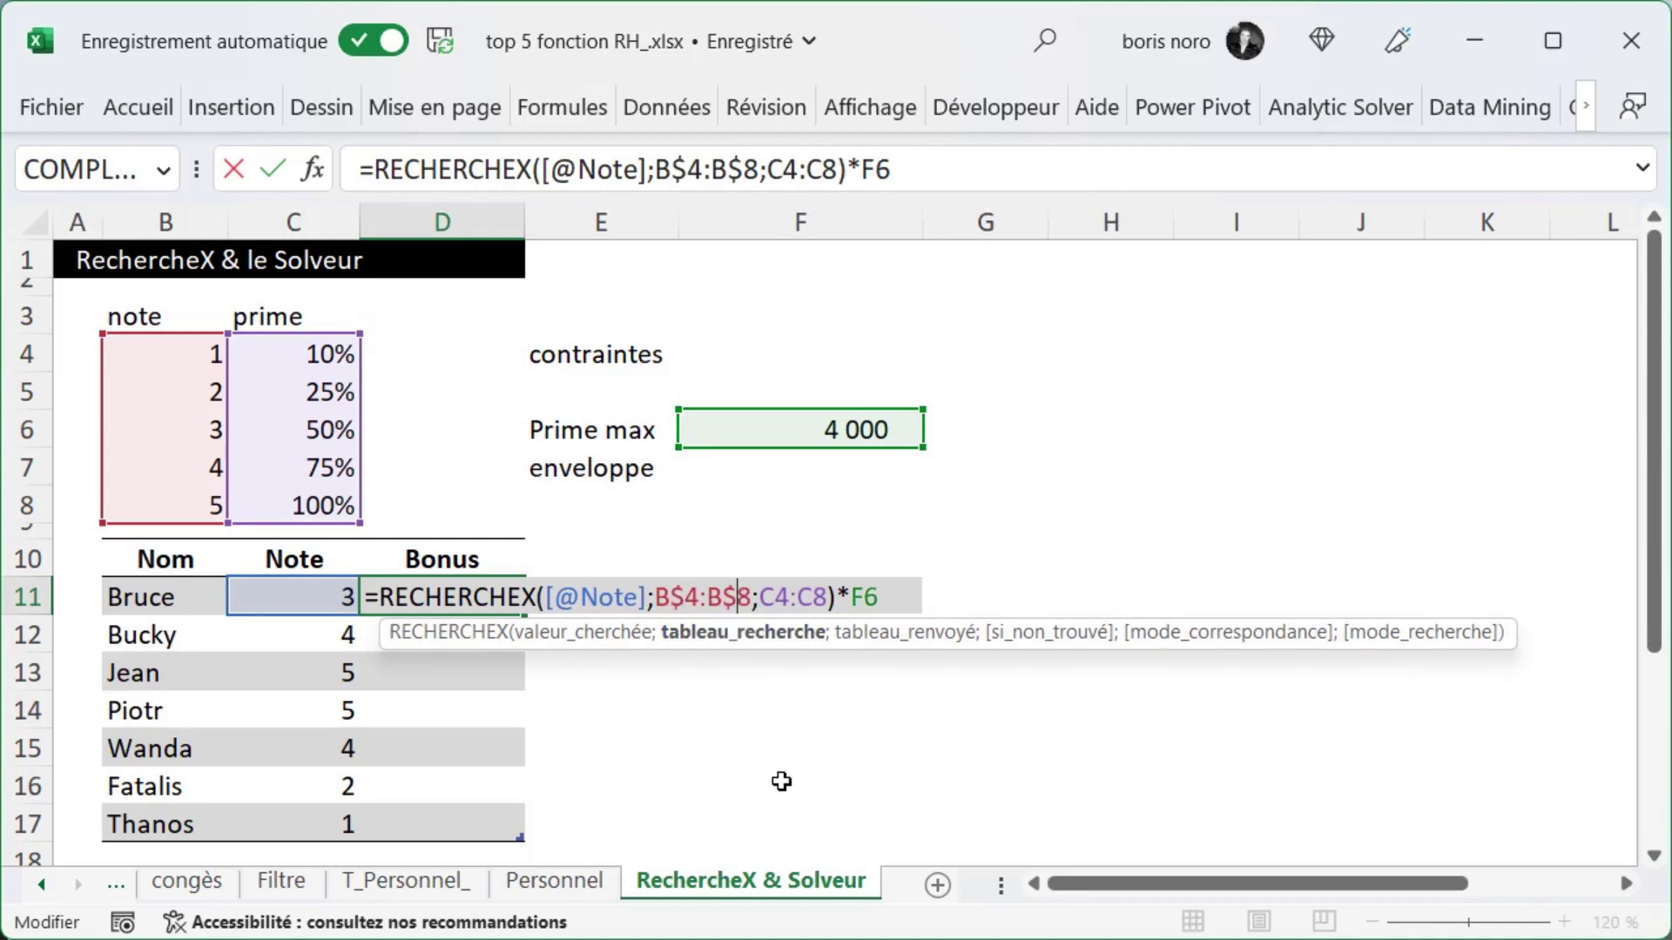
left_click(774, 597)
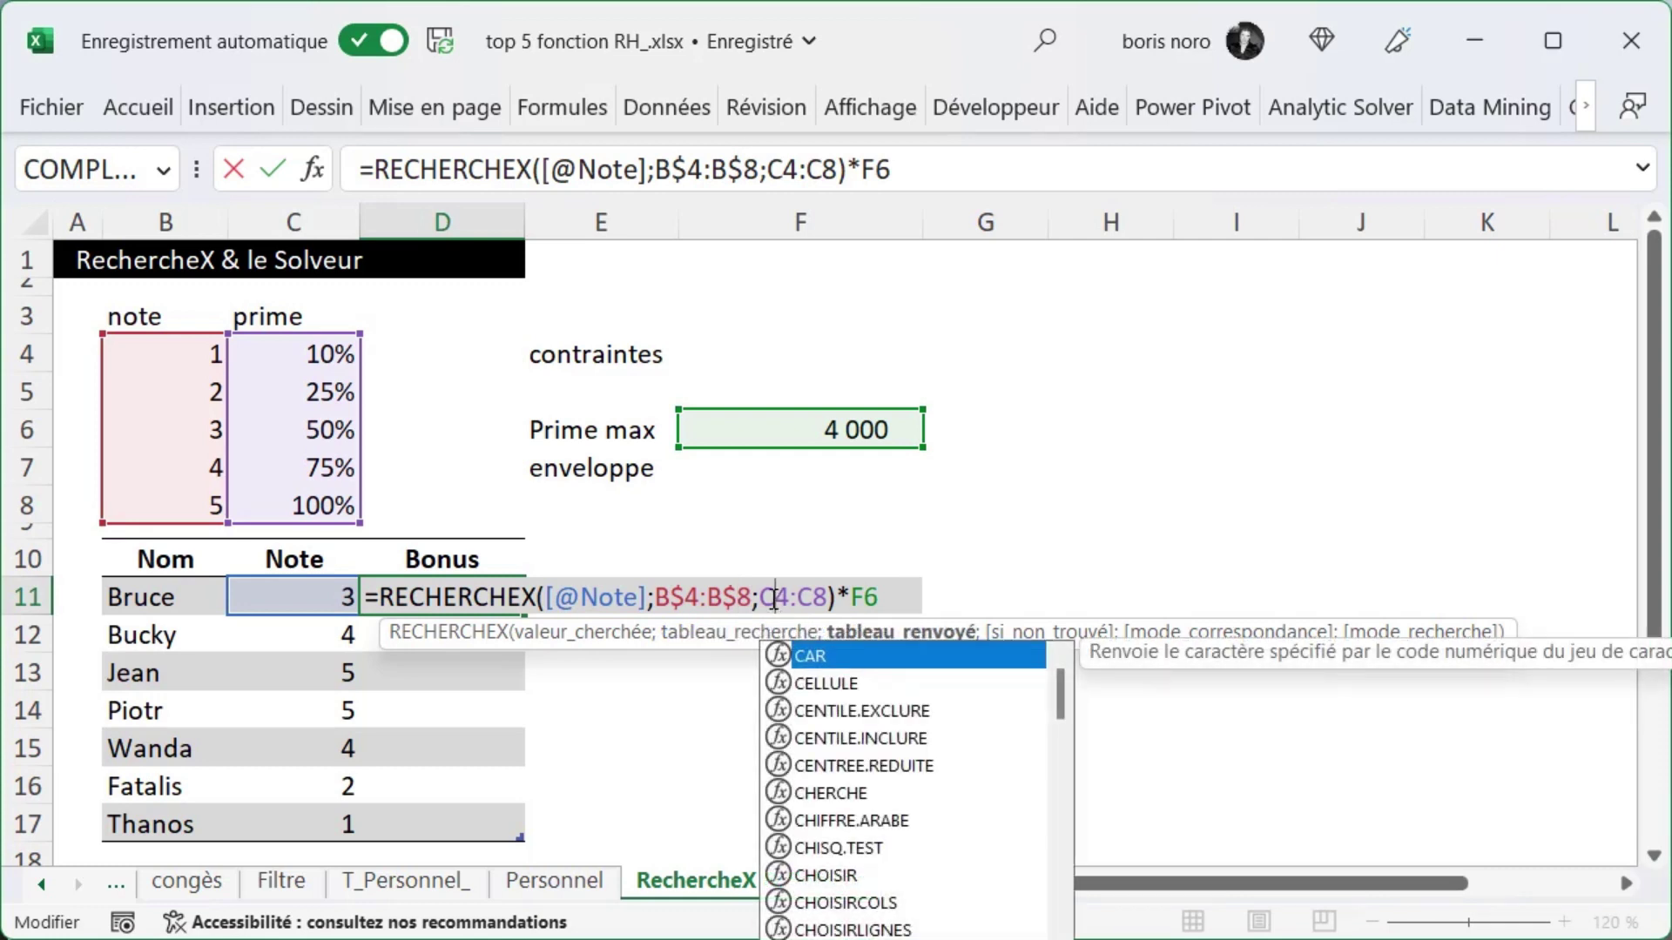
type("$")
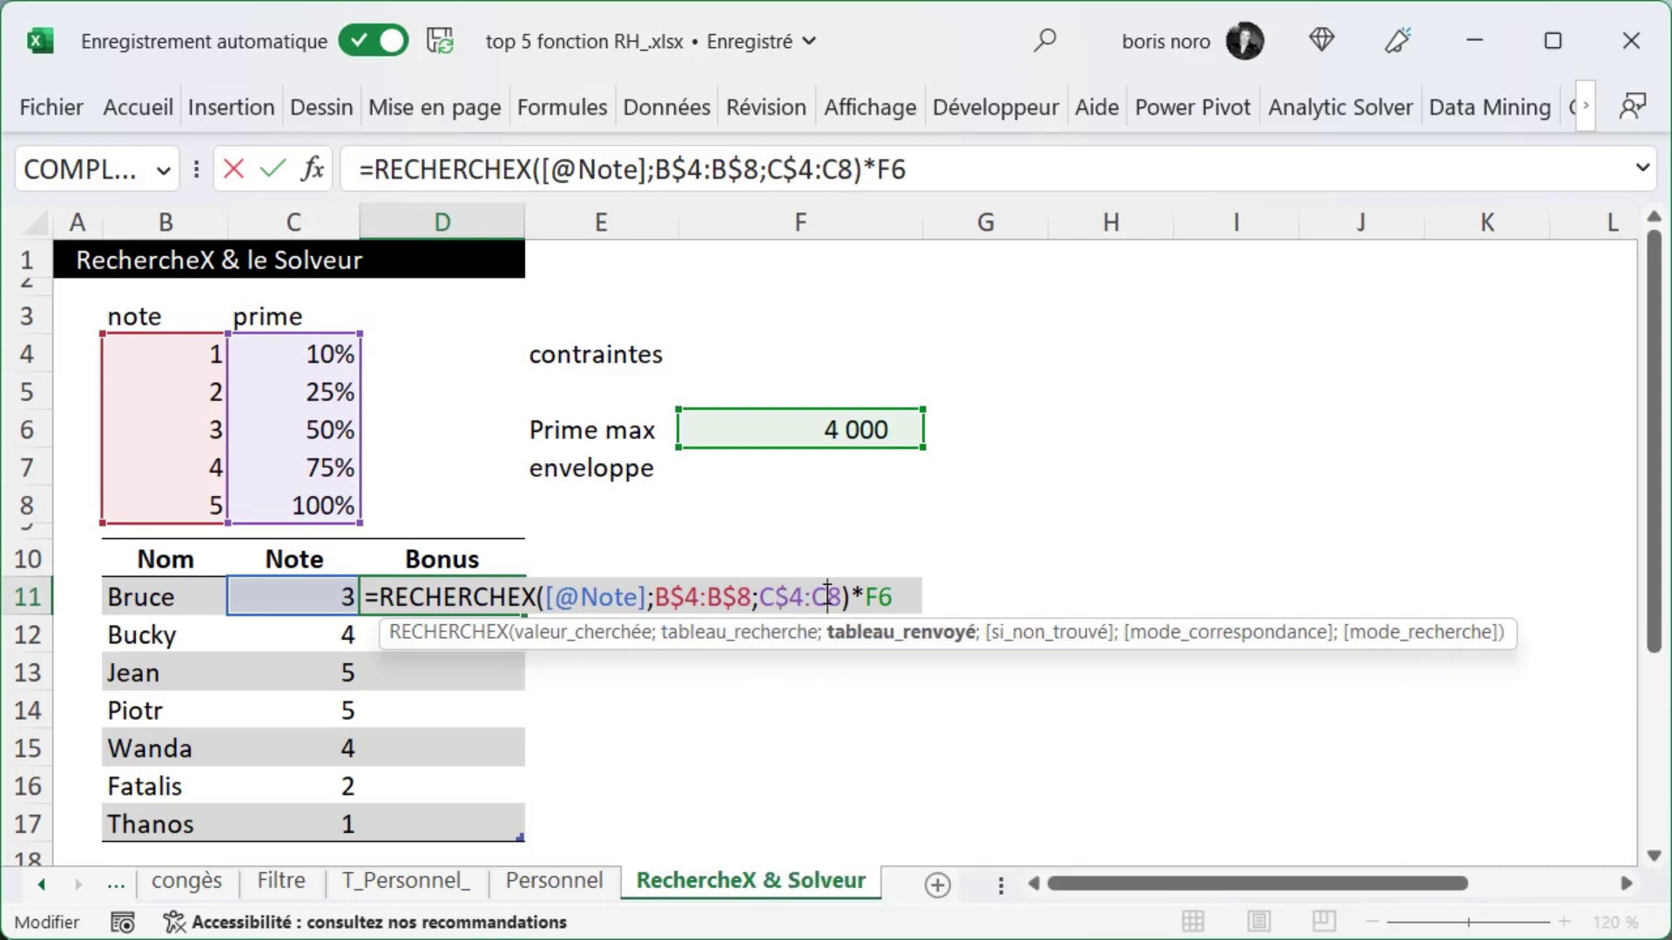
left_click(827, 596)
type("$")
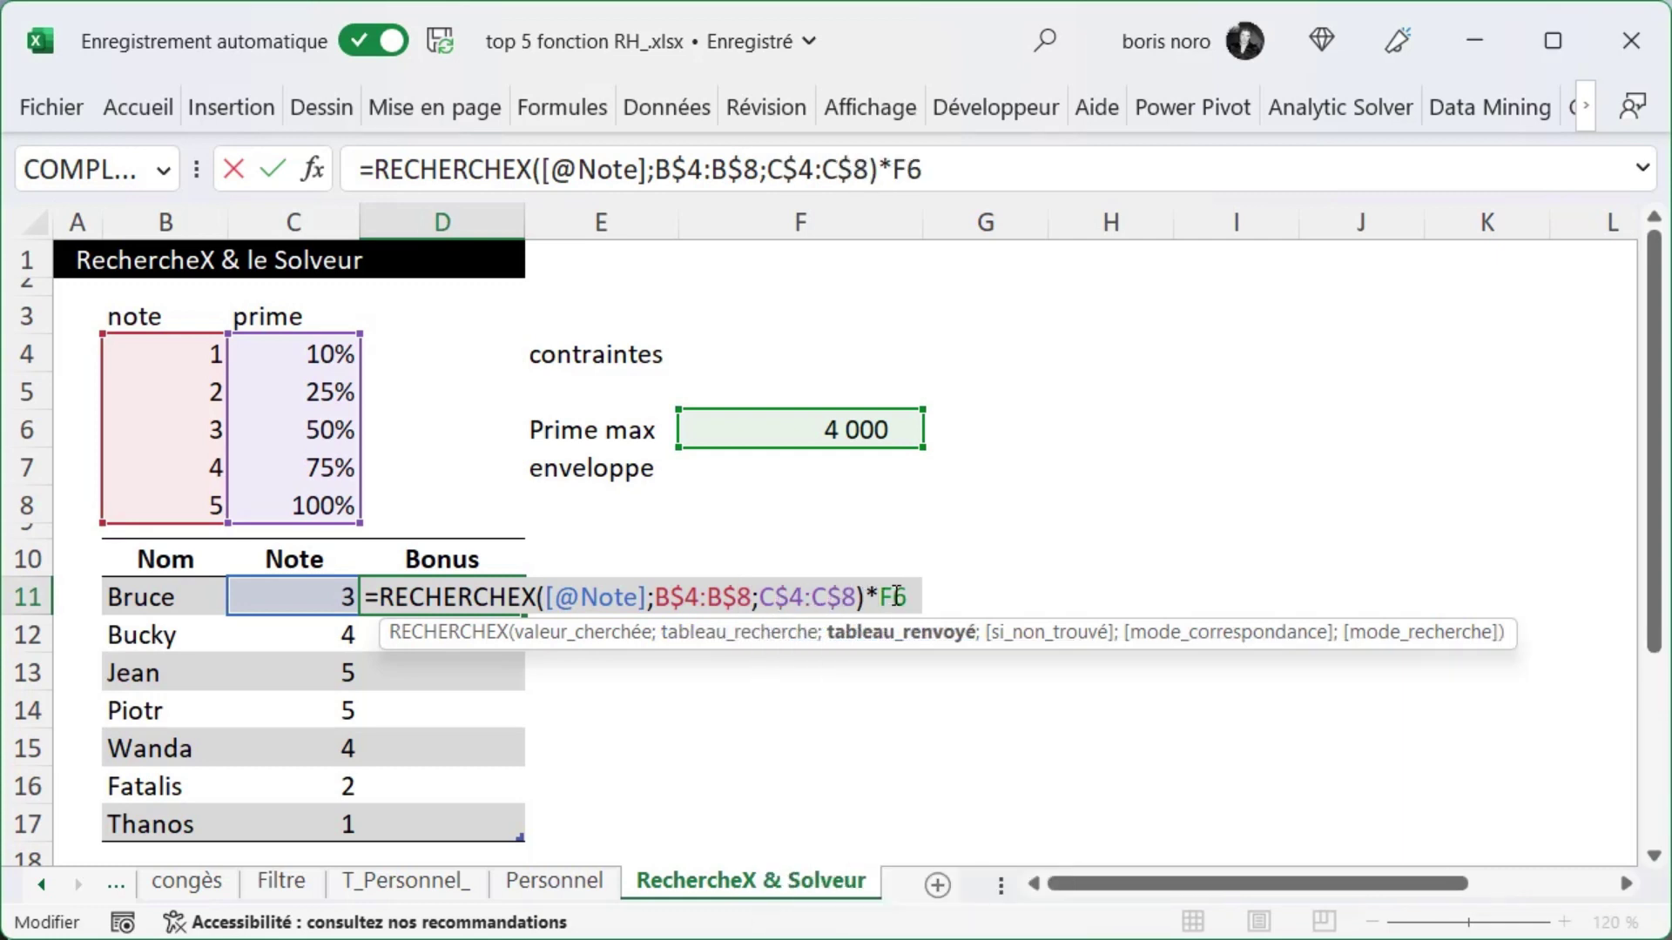
left_click(894, 596)
type("$")
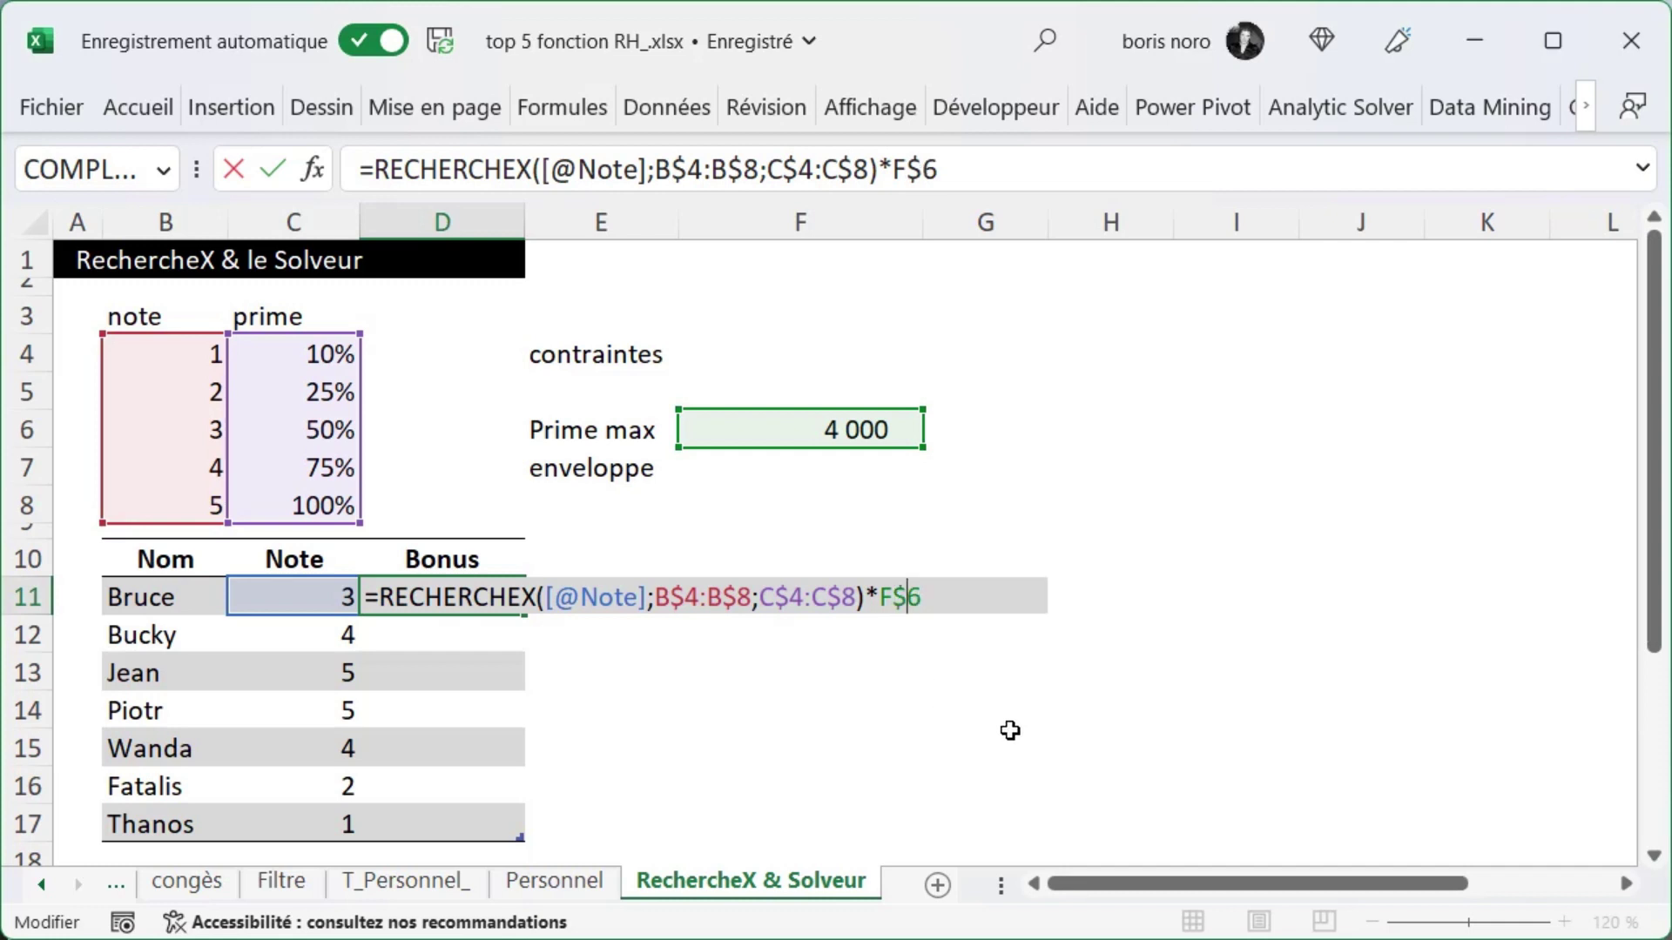
key("Return")
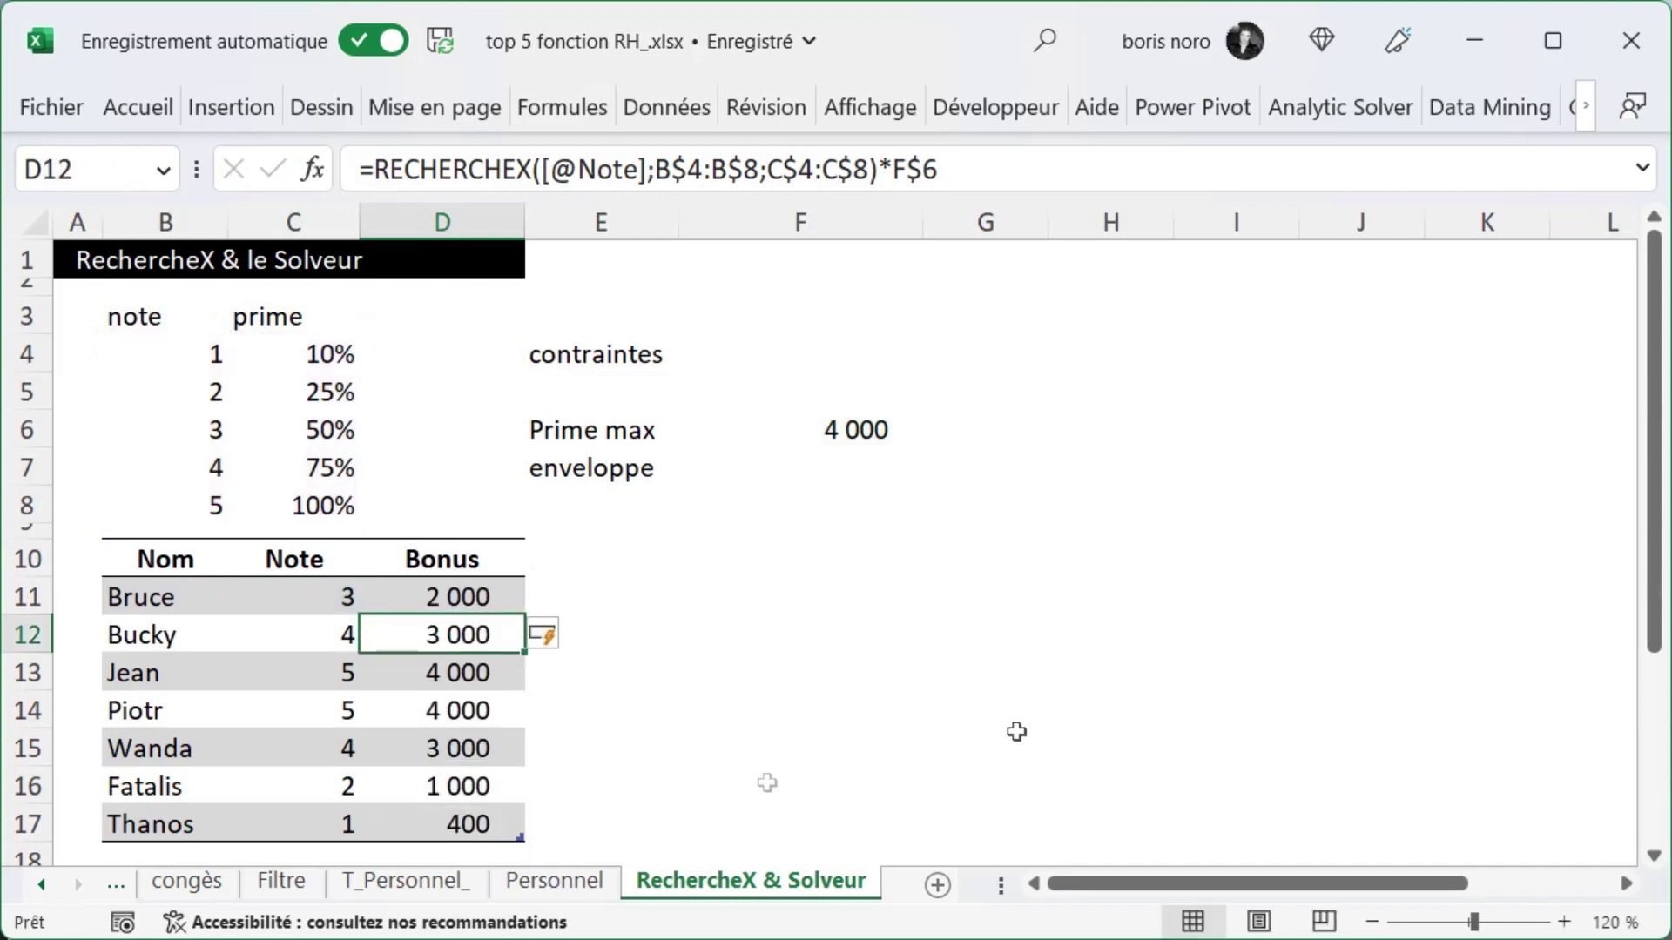
- Check Thanos's and Jean's notes against their Bonus formulas
key("Down")
key("Down")
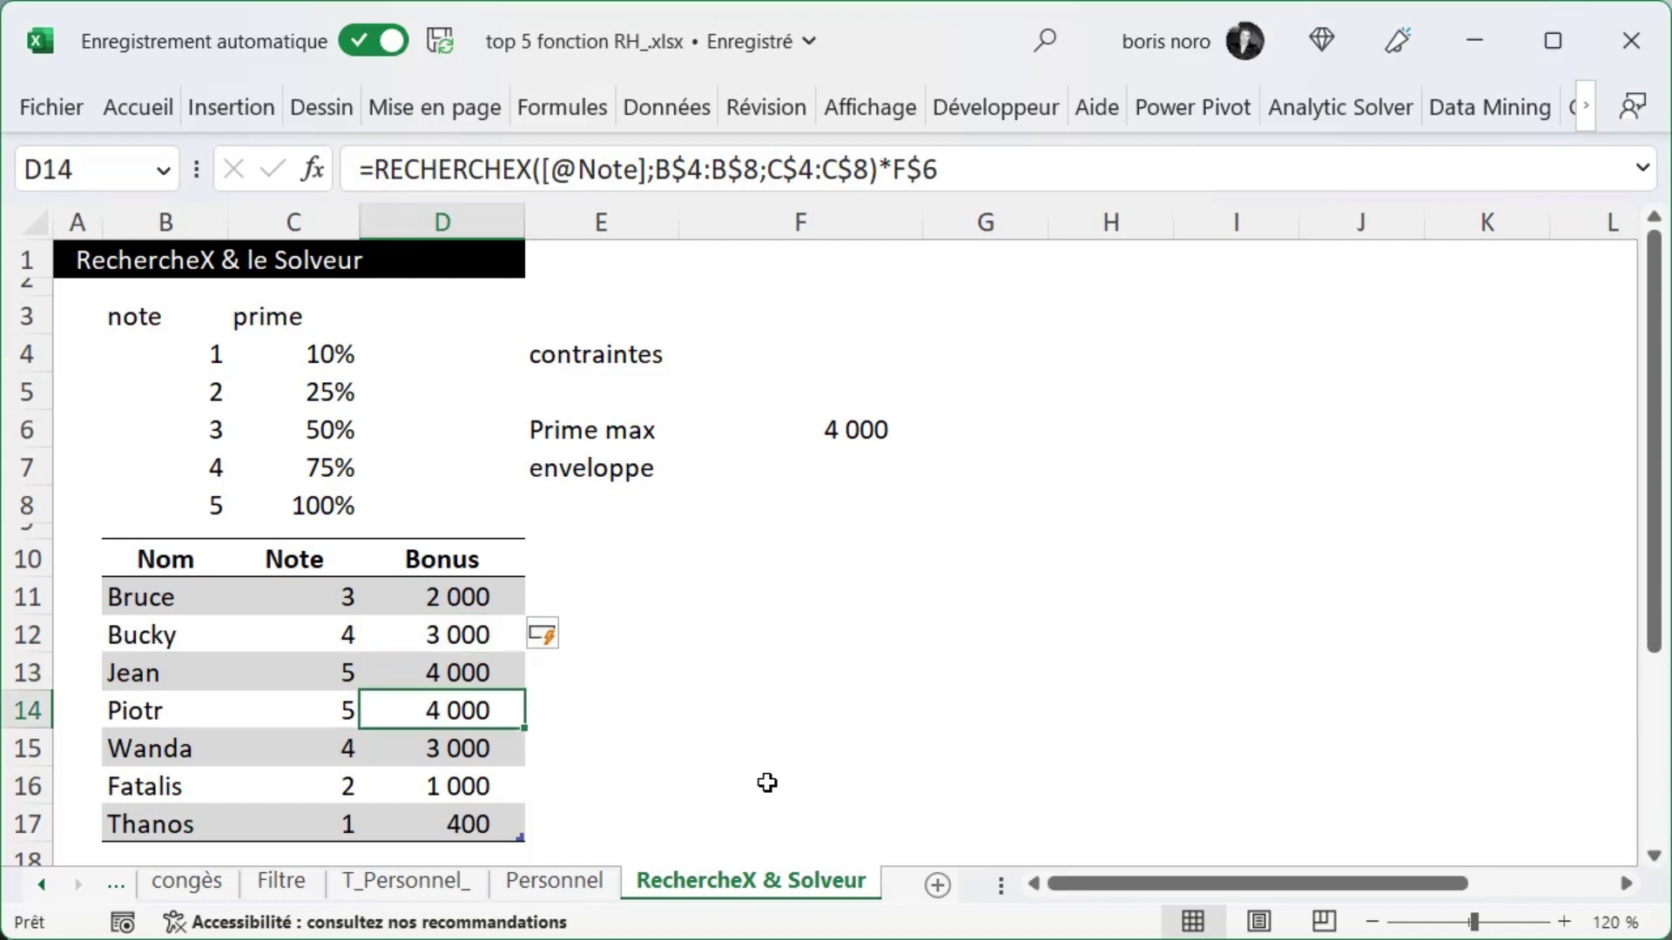
key("Down")
key("Down")
key("Down")
key("Left")
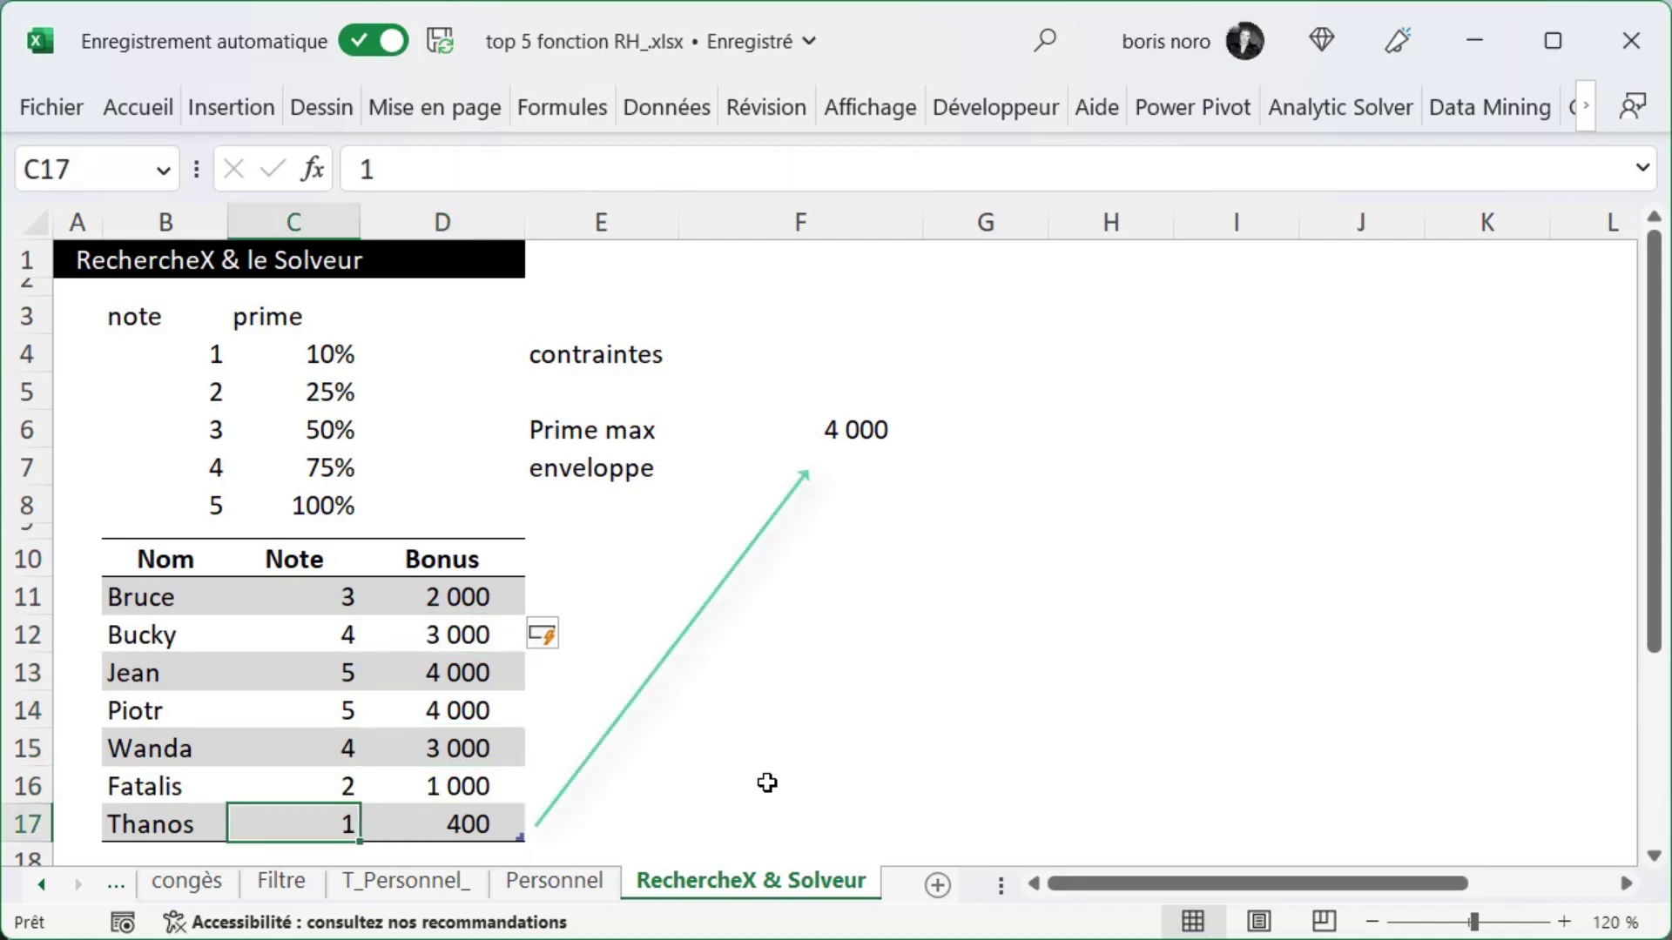
key("Right")
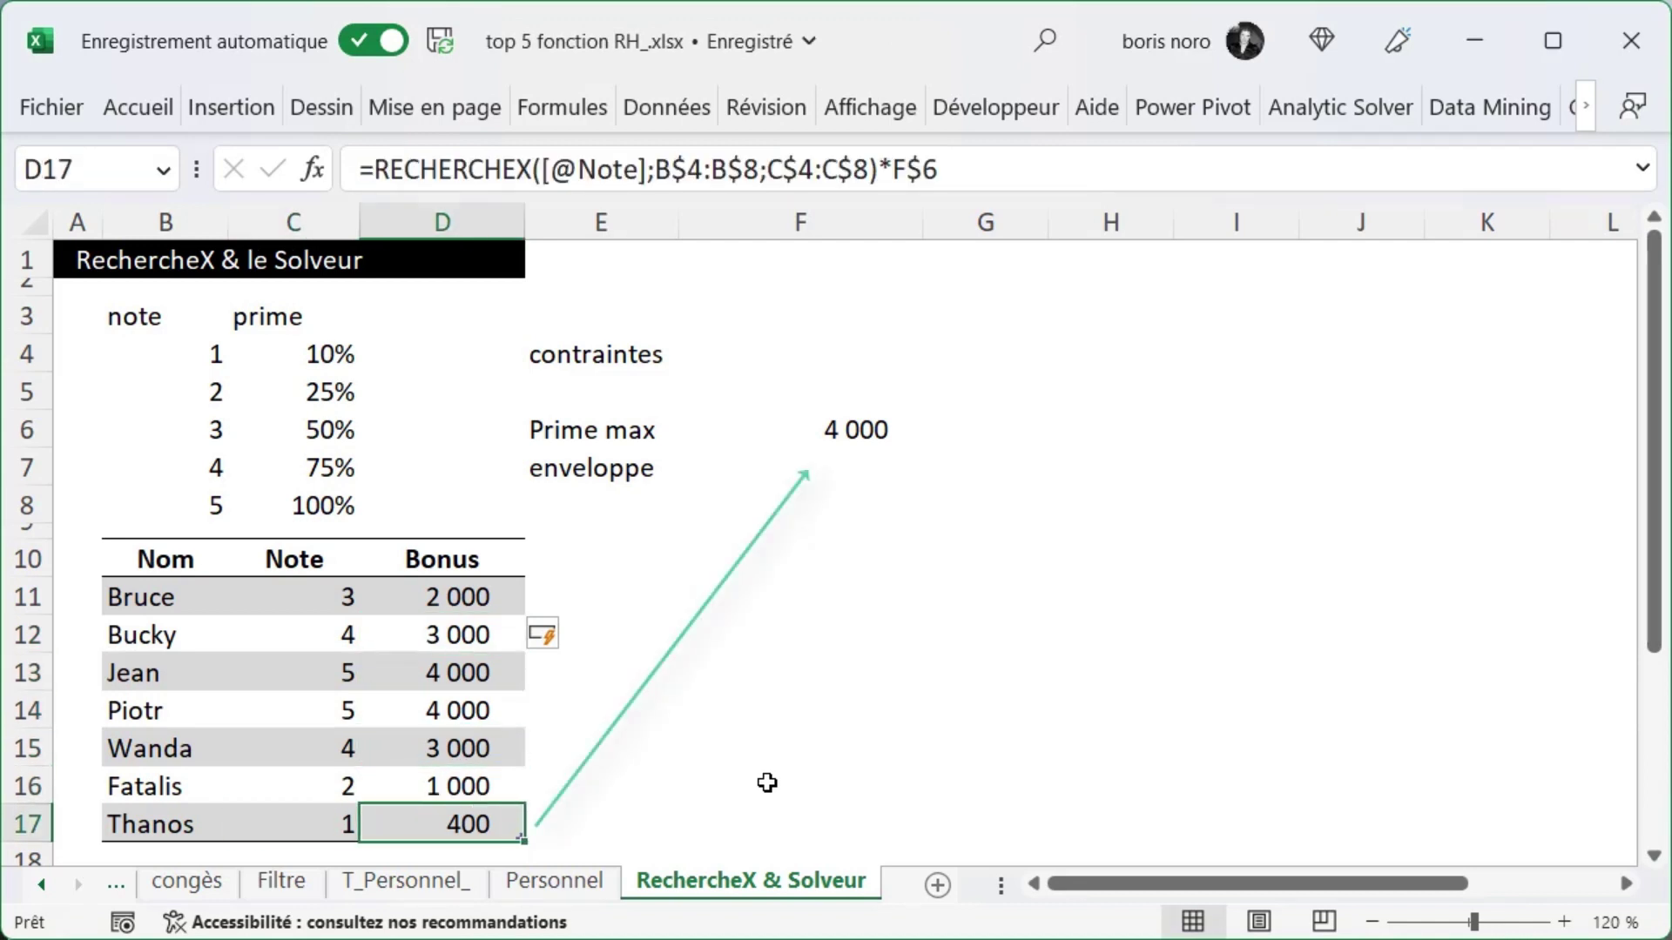
key("Left")
key("Up")
key("Up")
key("Up")
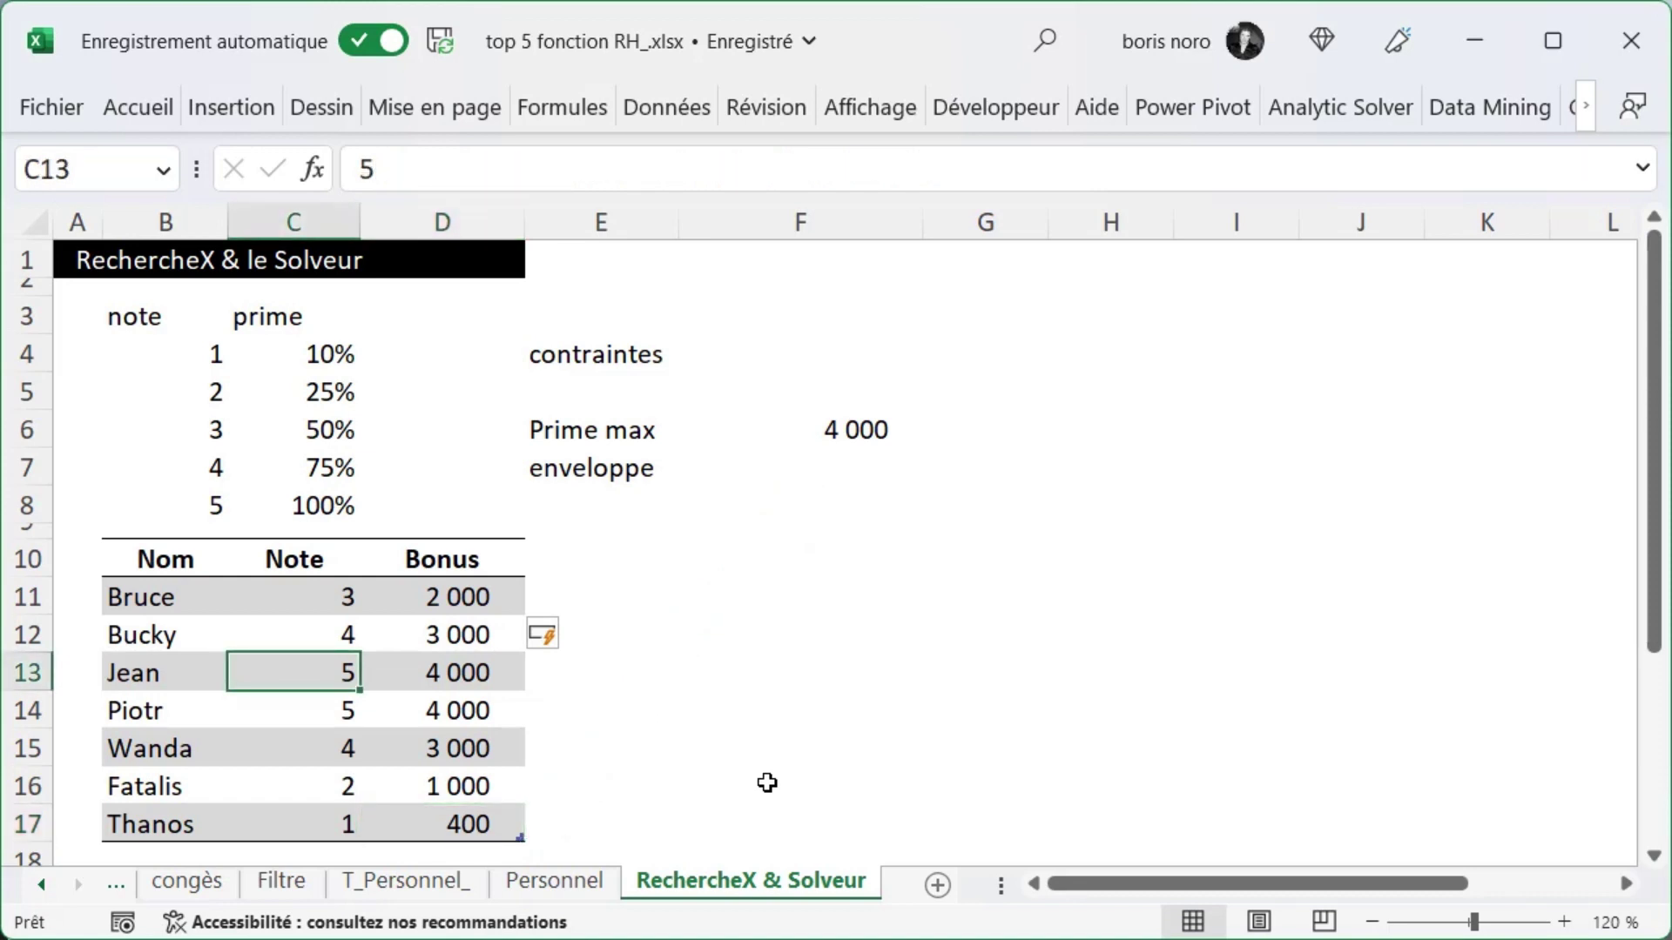
key("Right")
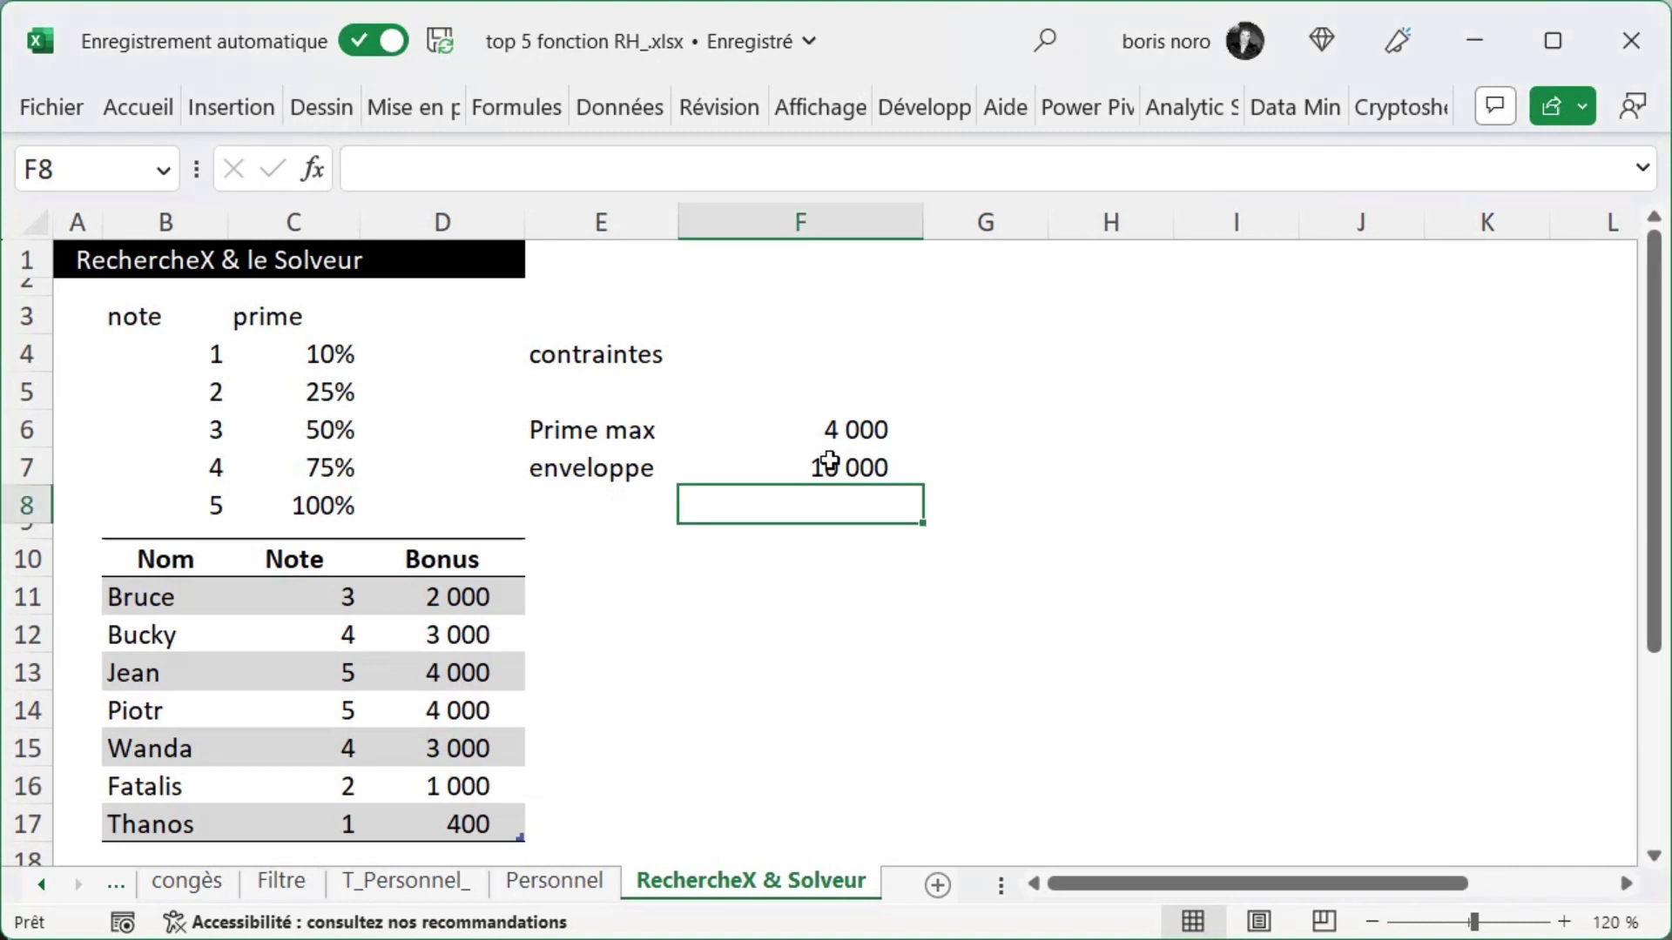
- Enter =SOMME(Tableau5[Bonus]) in the enveloppe cell F7
left_click(828, 462)
type("=somme")
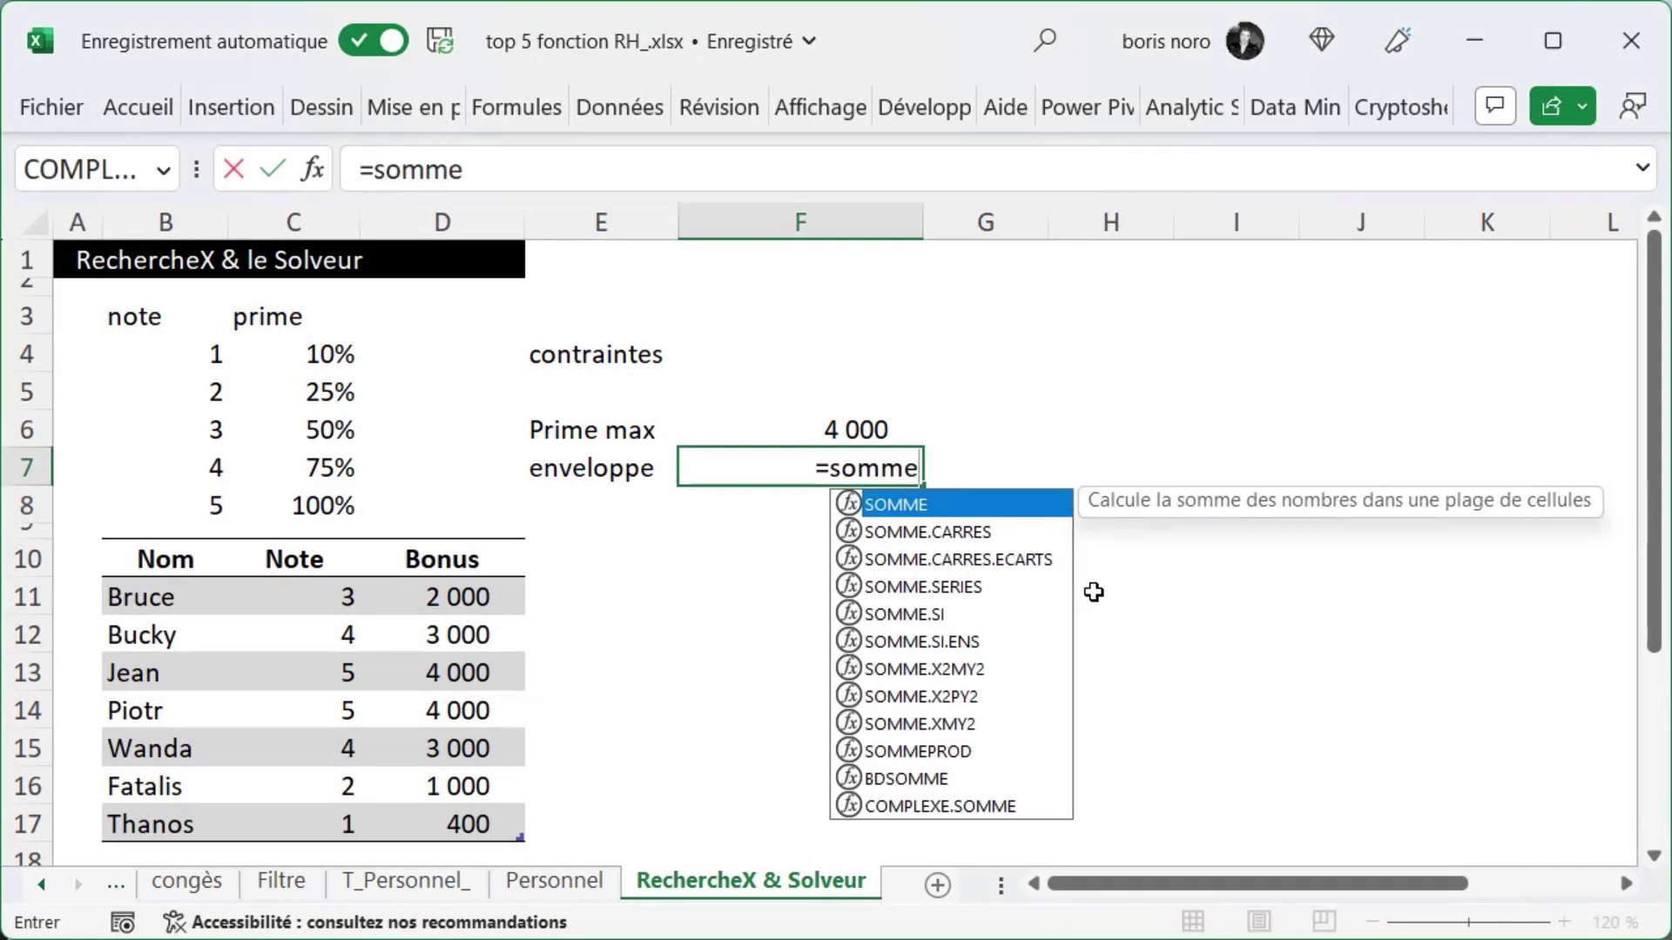
type("(")
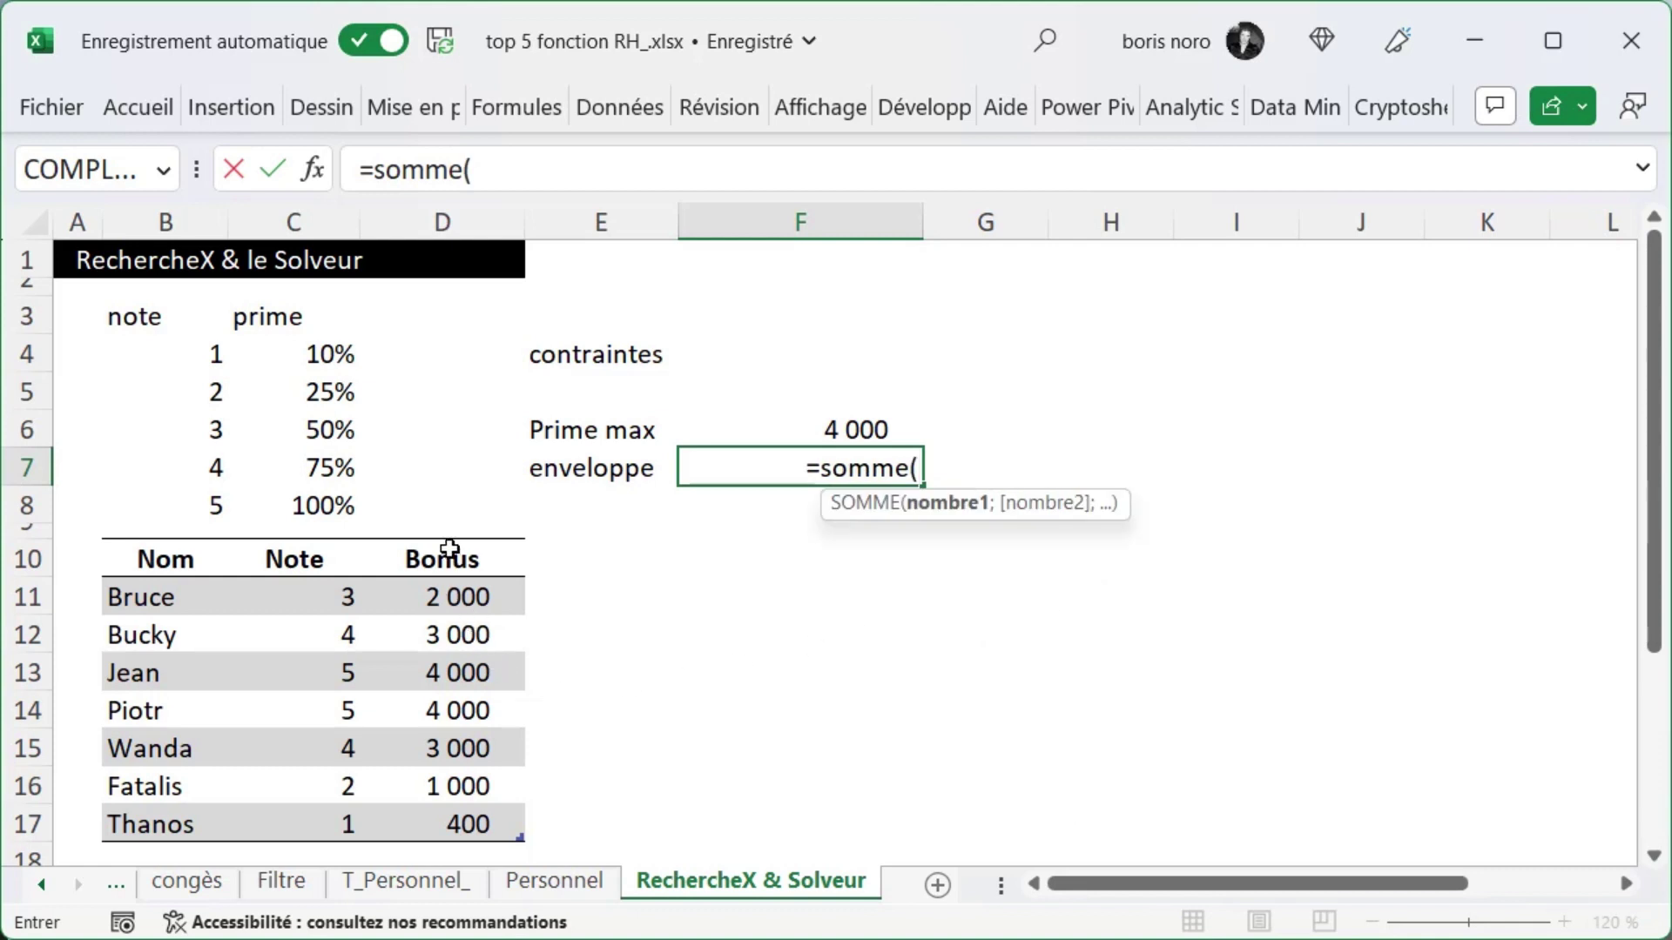
left_click(450, 538)
key("Return")
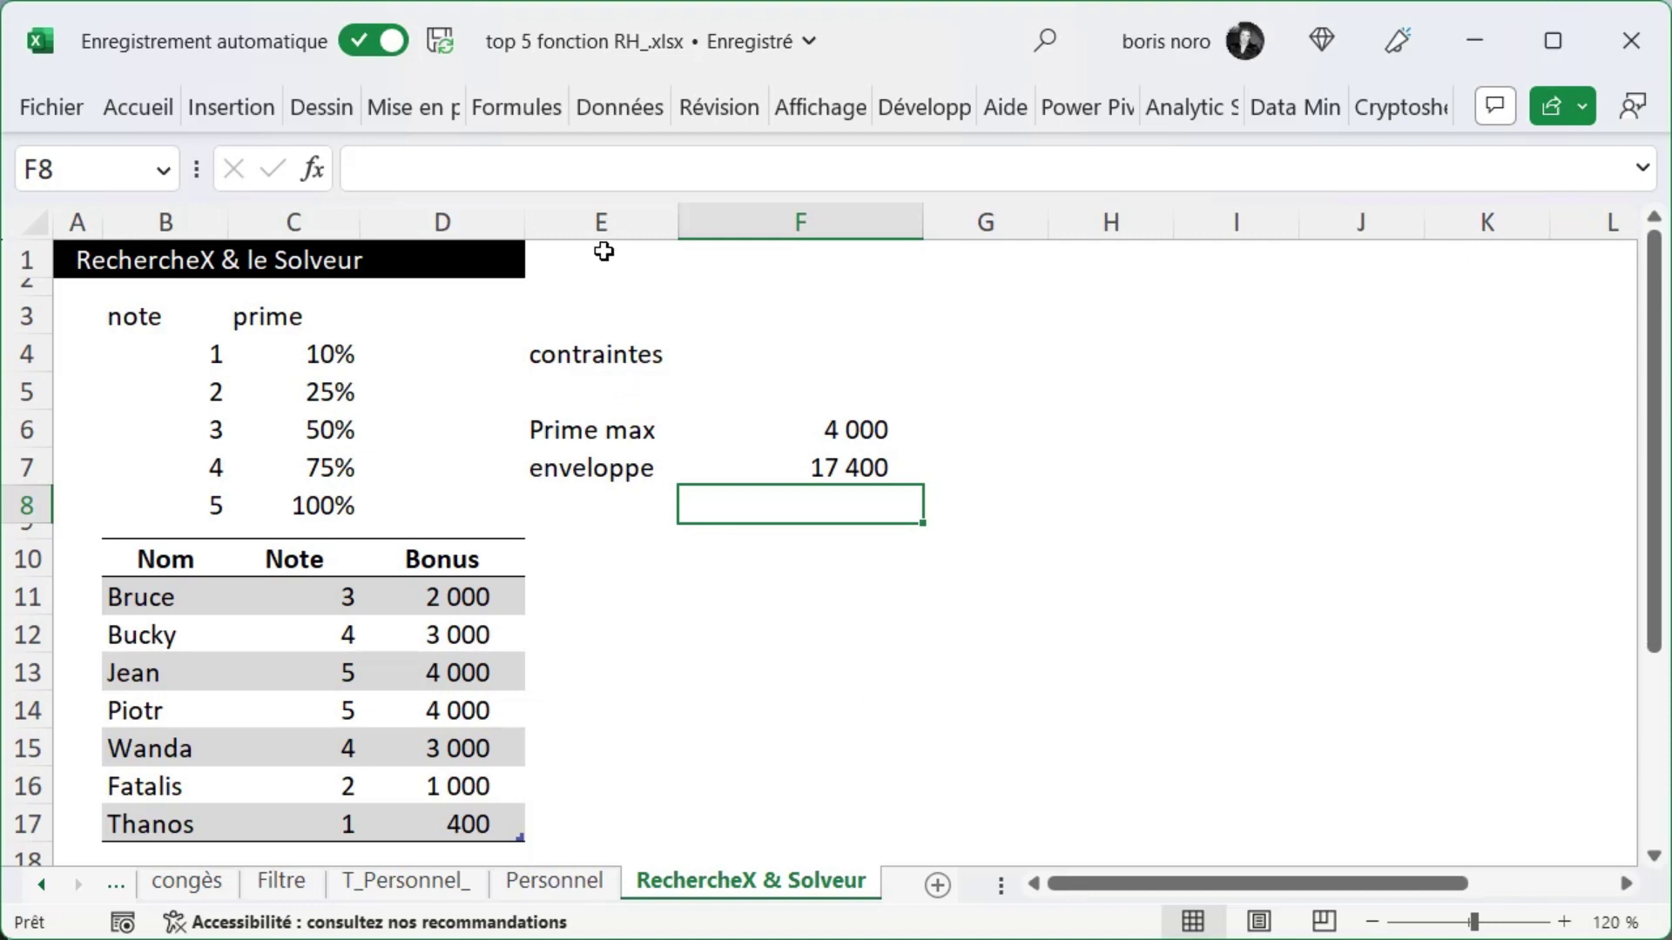
- Open the Solveur and set the objective to maximise Prime max $F$6
left_click(613, 107)
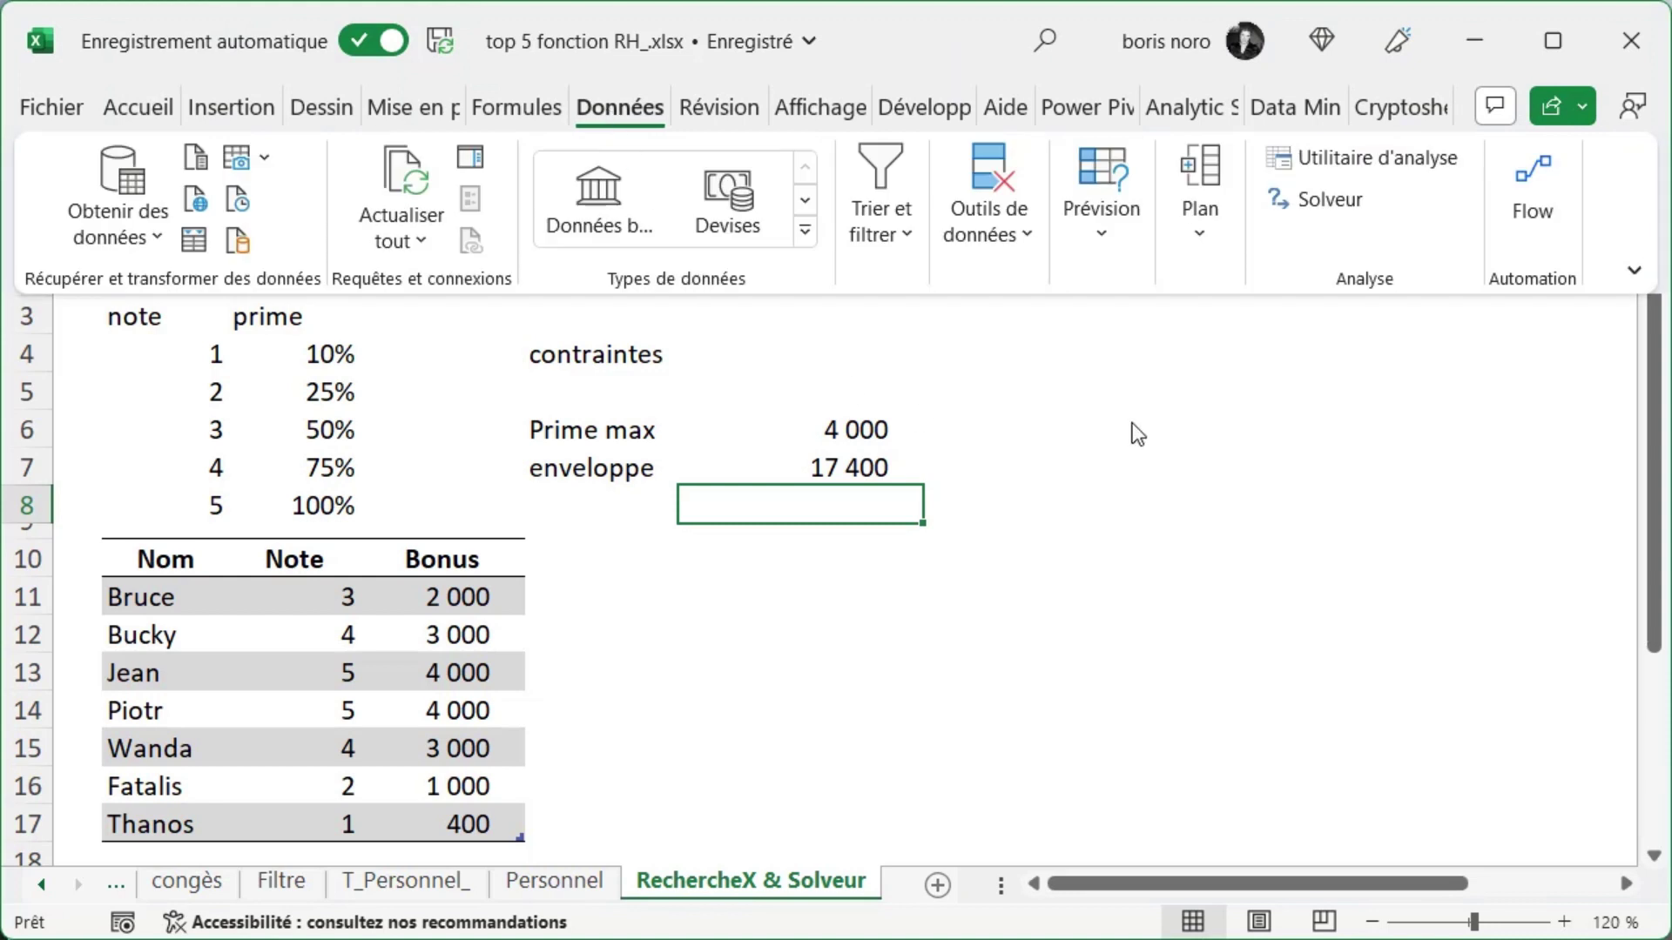
left_click(1310, 208)
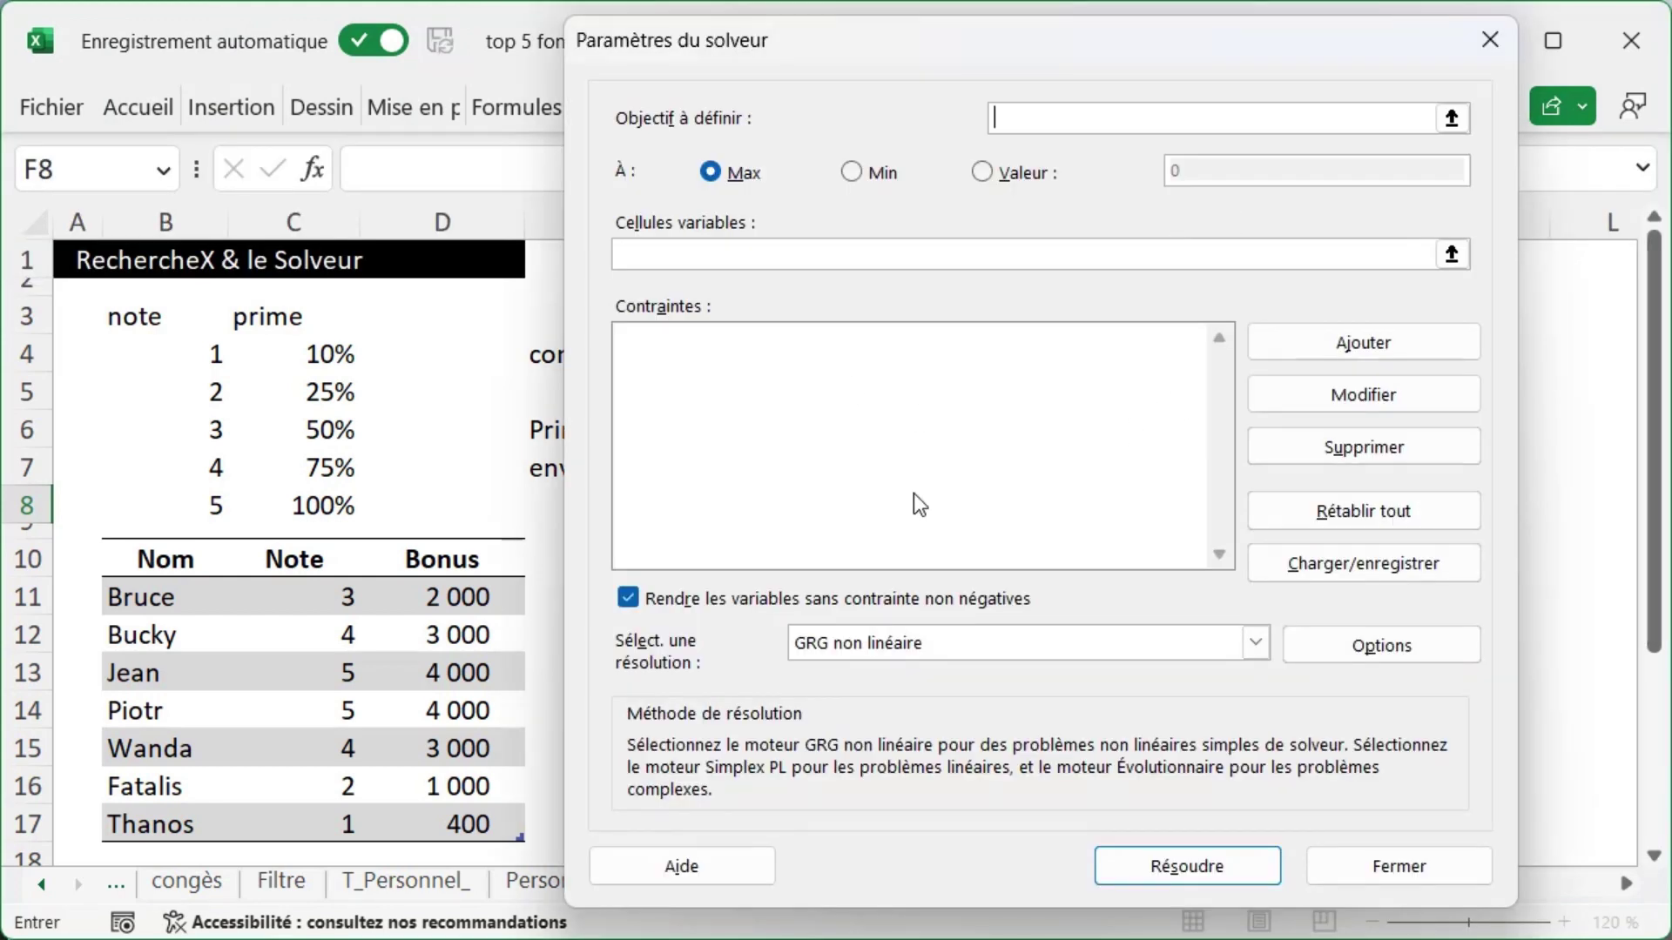
left_click(1451, 117)
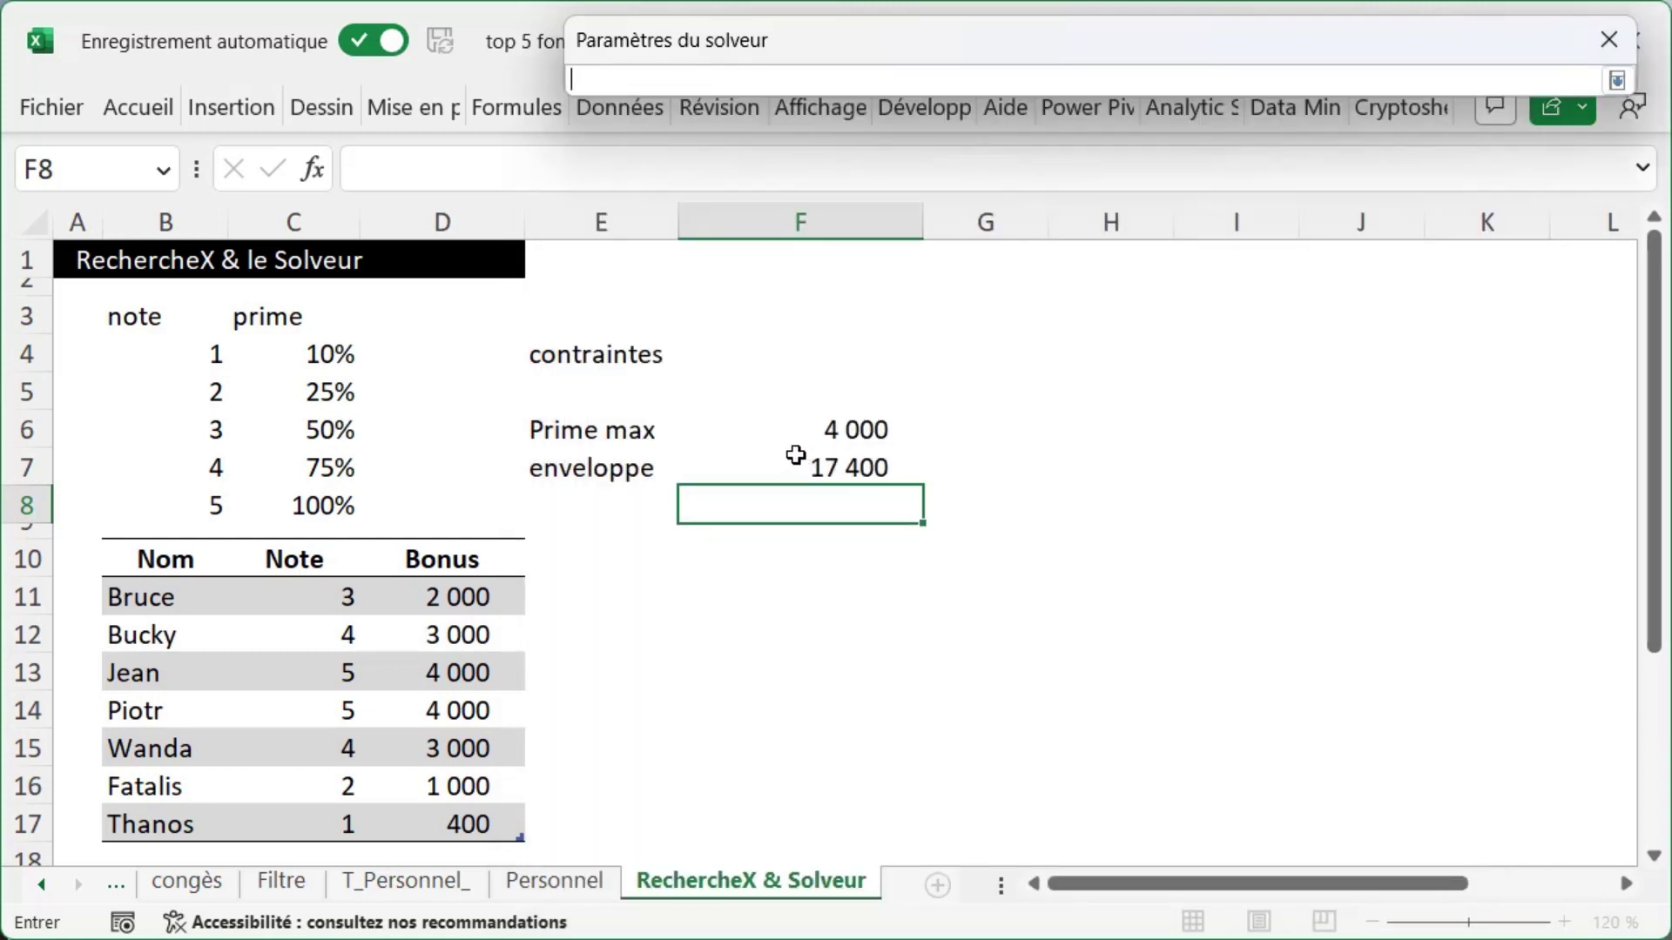
left_click(794, 433)
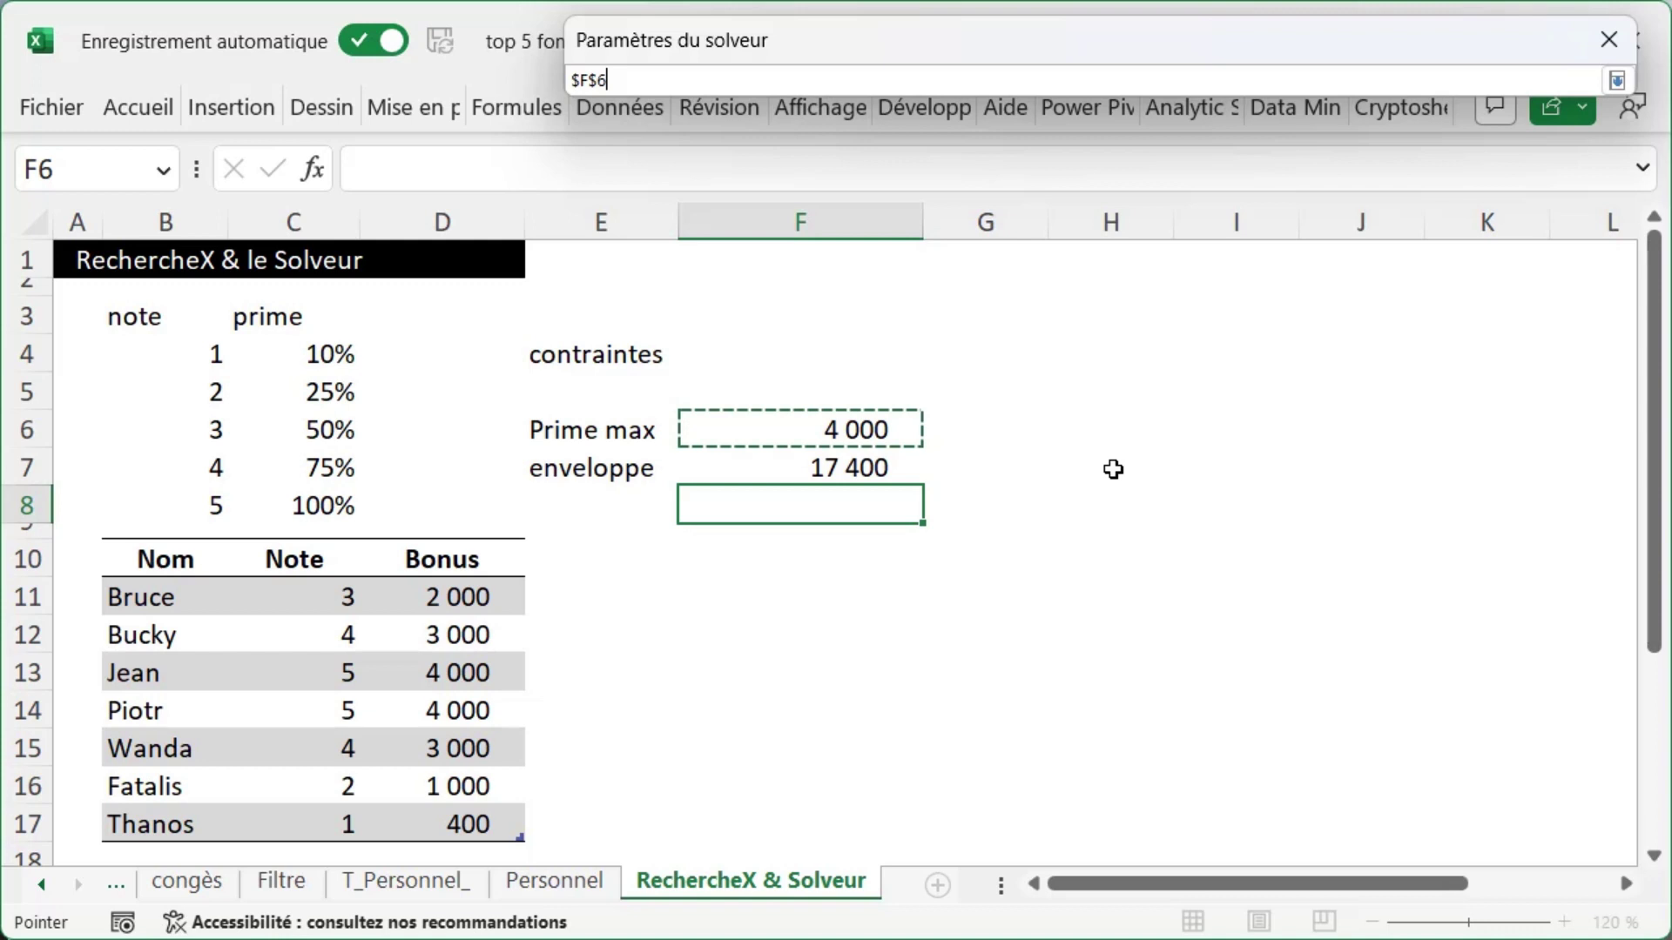
key("Return")
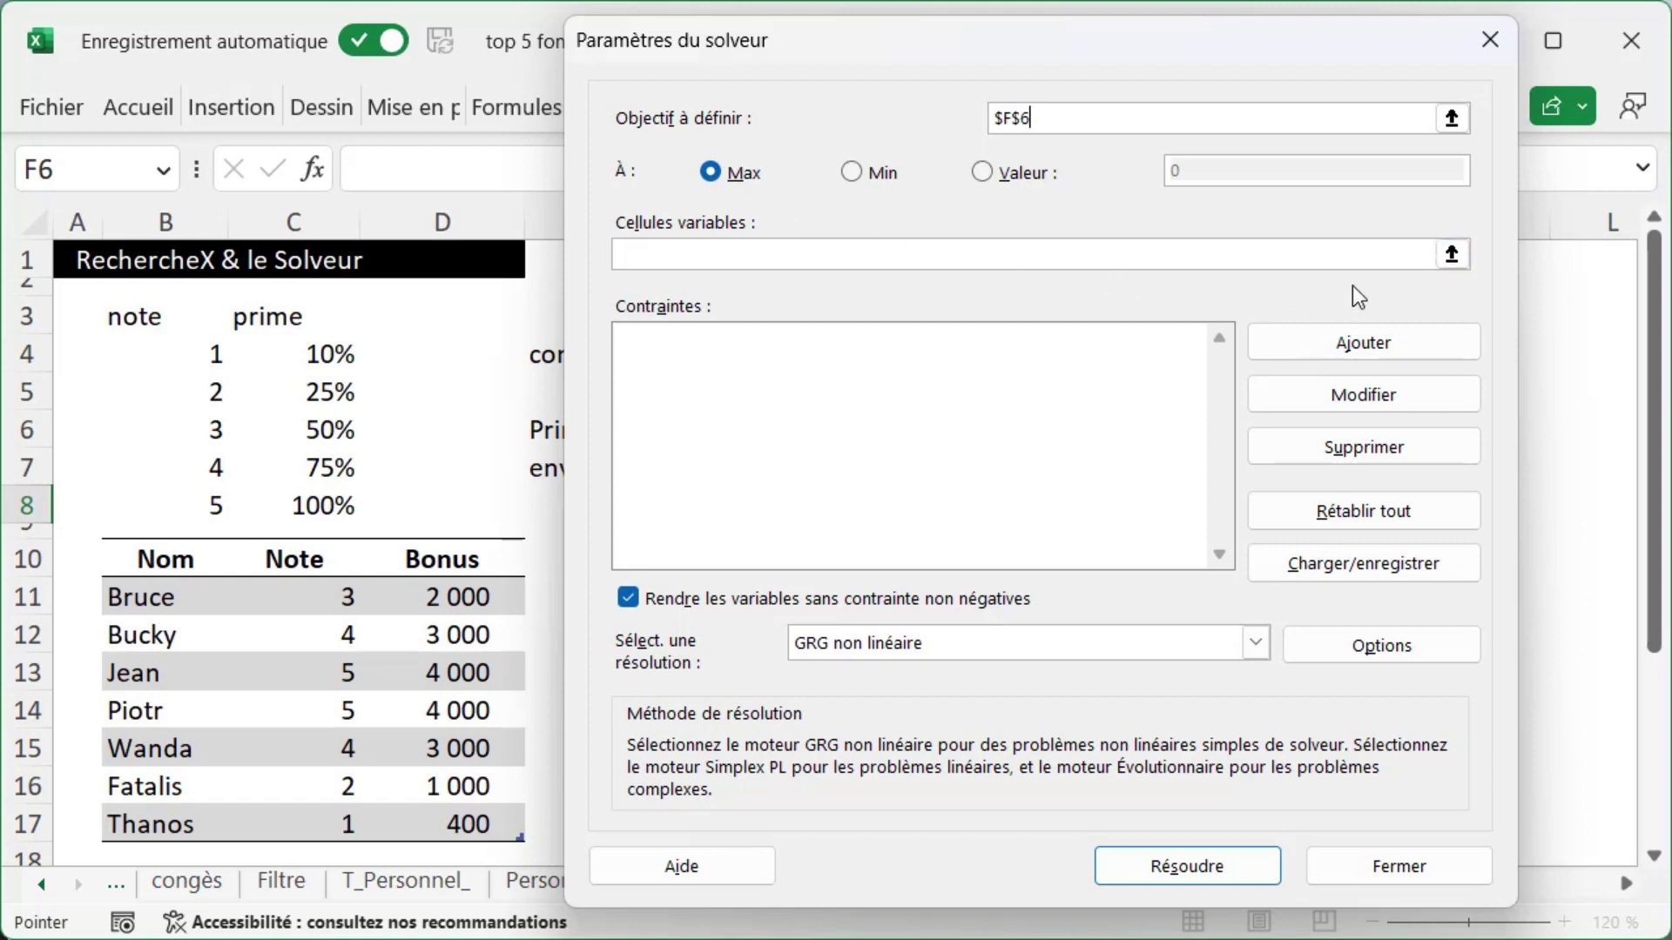
- Set $F$6 as the Solver's variable cell and start adding a constraint
left_click(1448, 255)
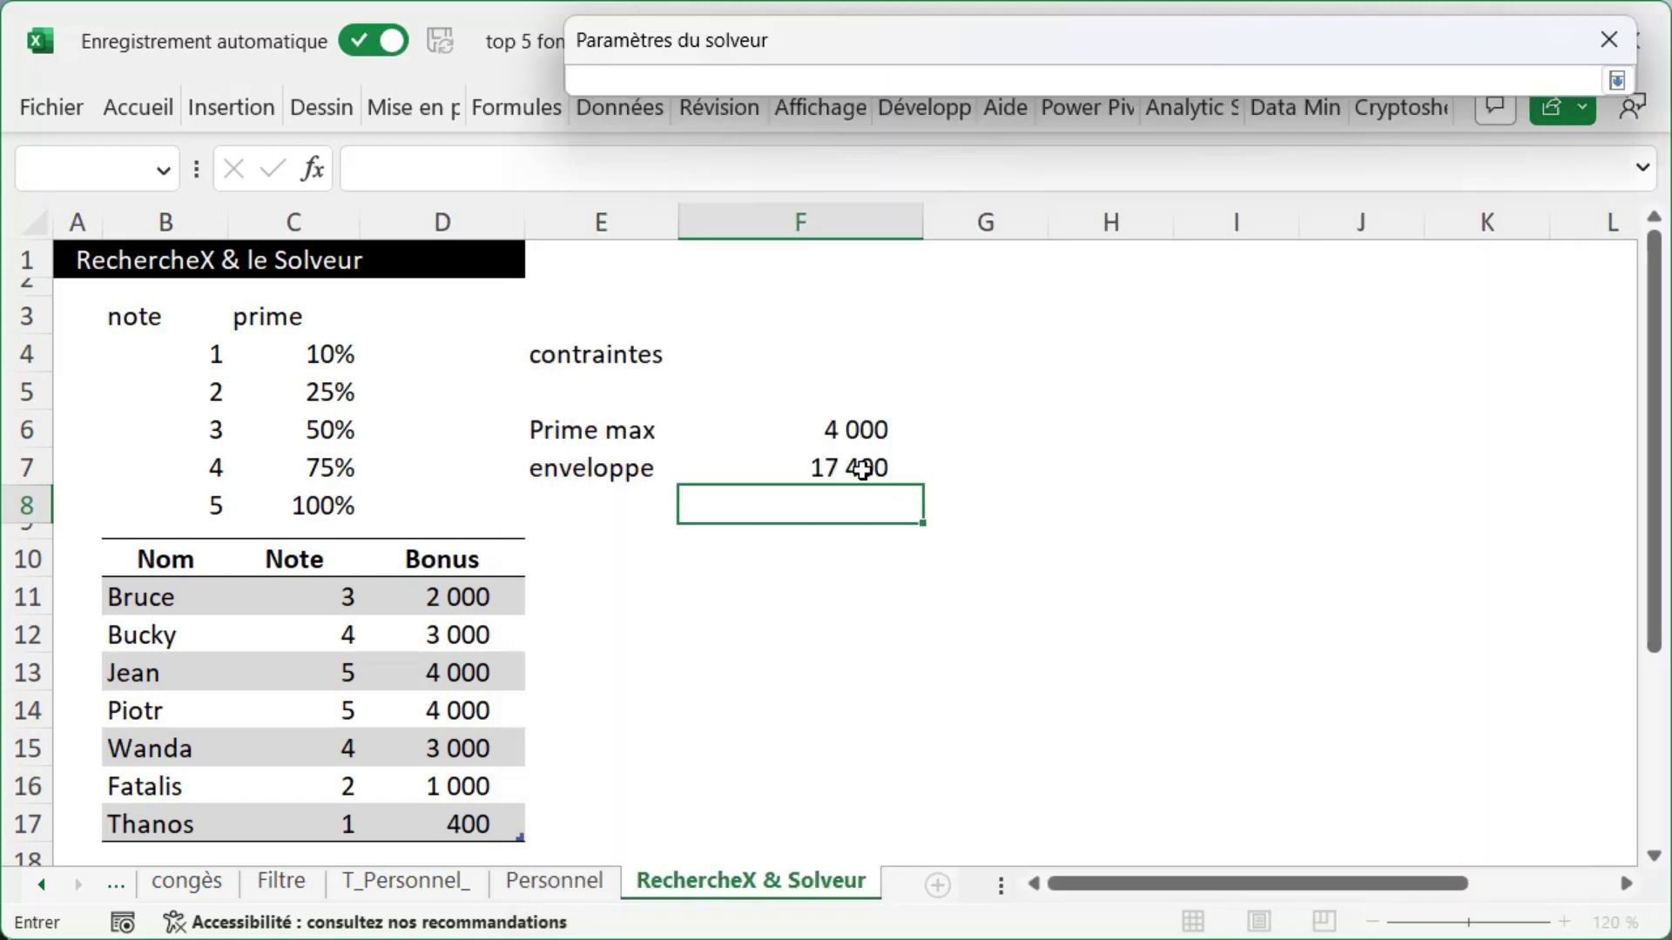
left_click(801, 427)
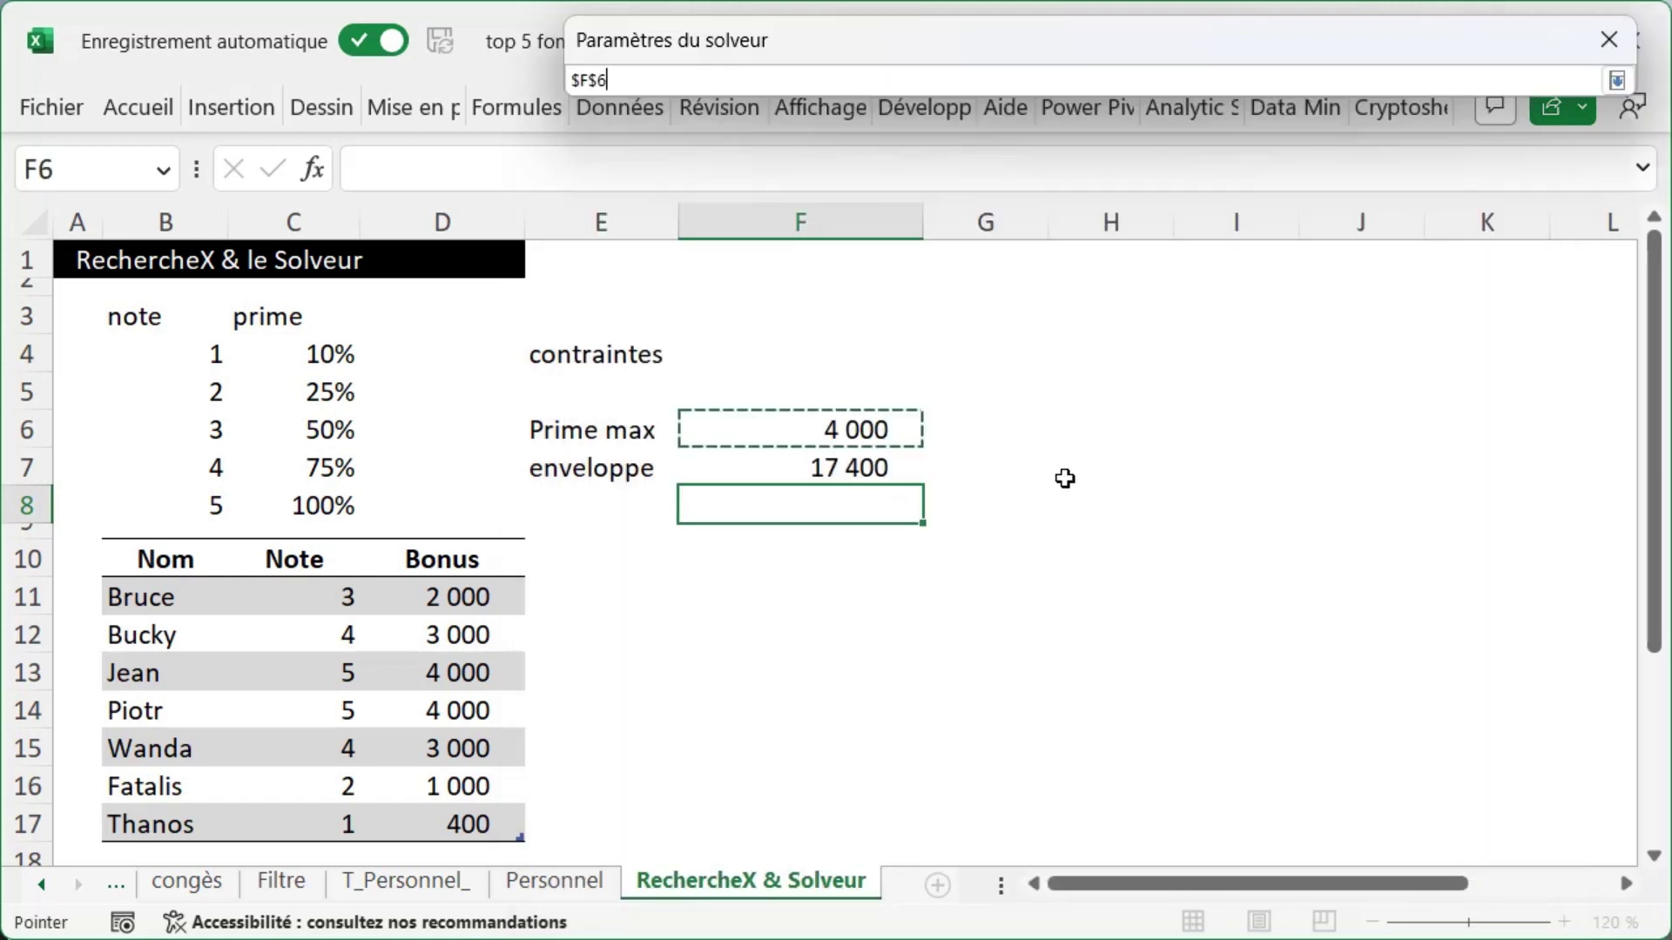
key("Return")
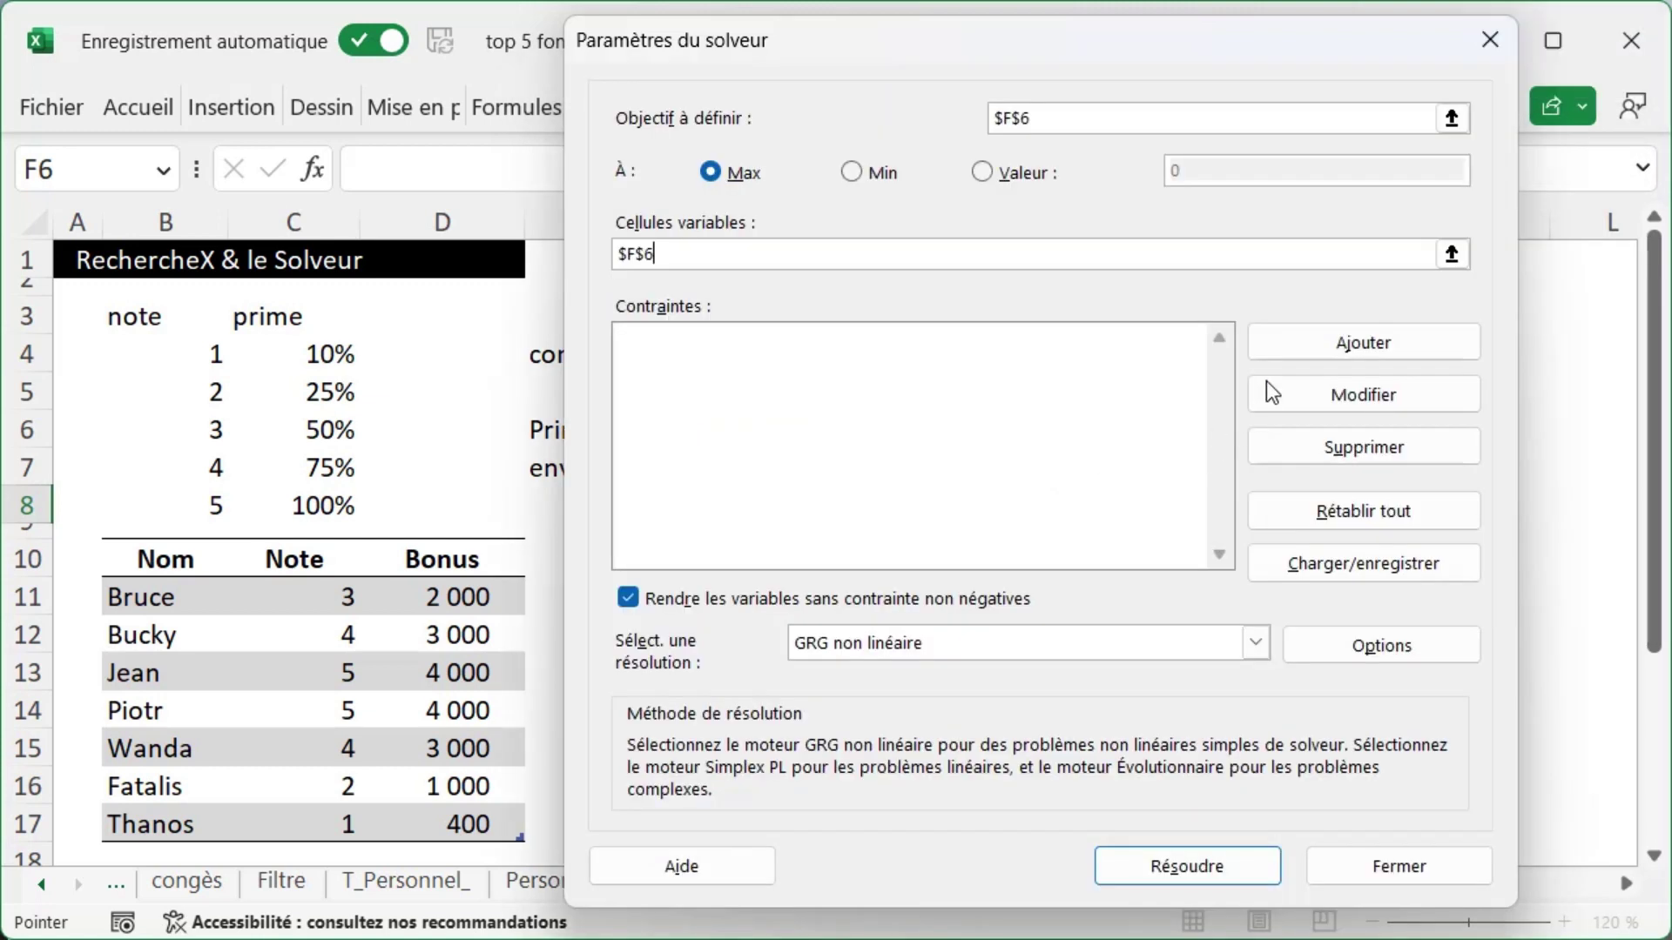
left_click(1292, 352)
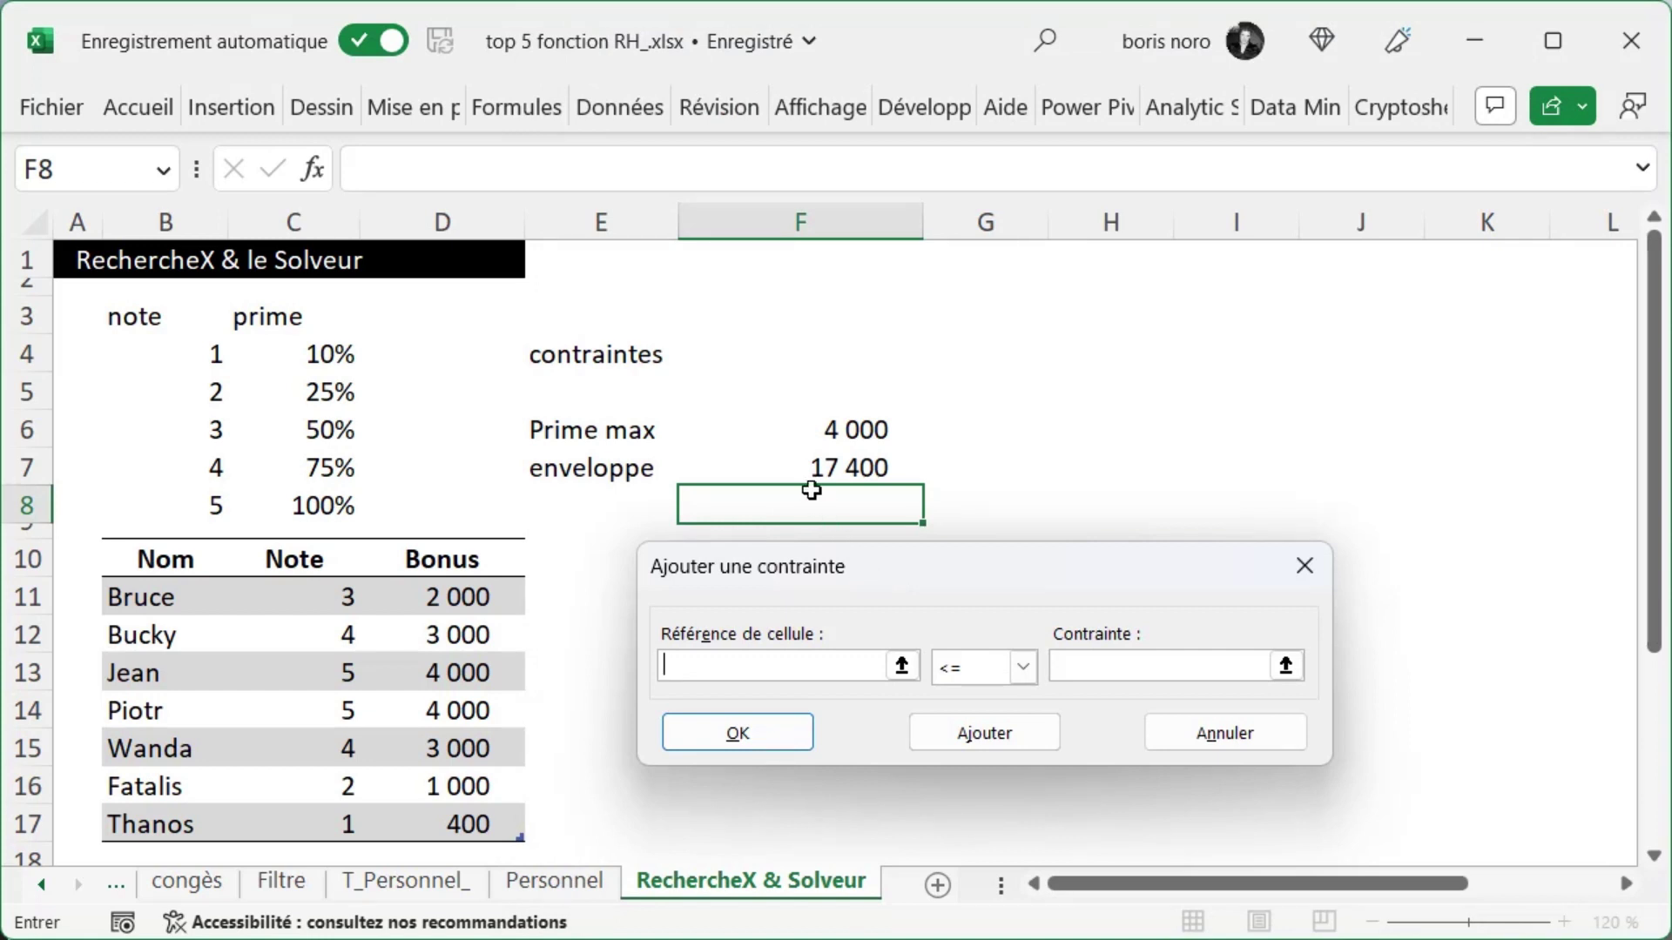
- Add the Solver constraint $F$7 <= 10000 on the enveloppe total
left_click(802, 469)
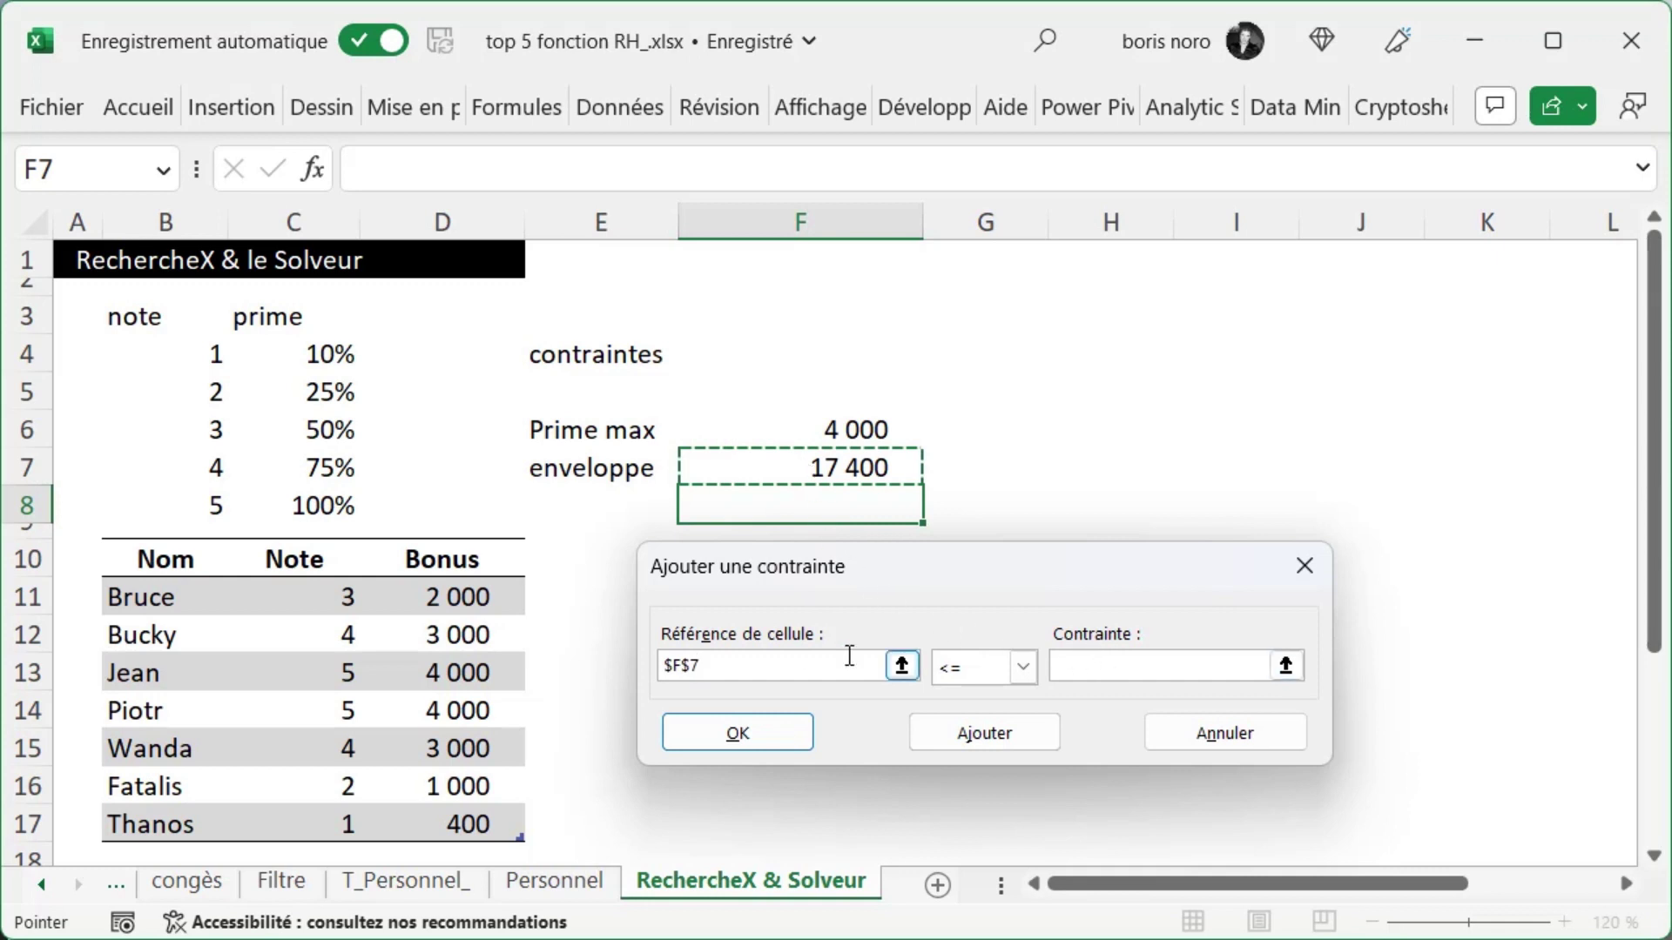
left_click(1068, 667)
left_click(1082, 667)
type("10000")
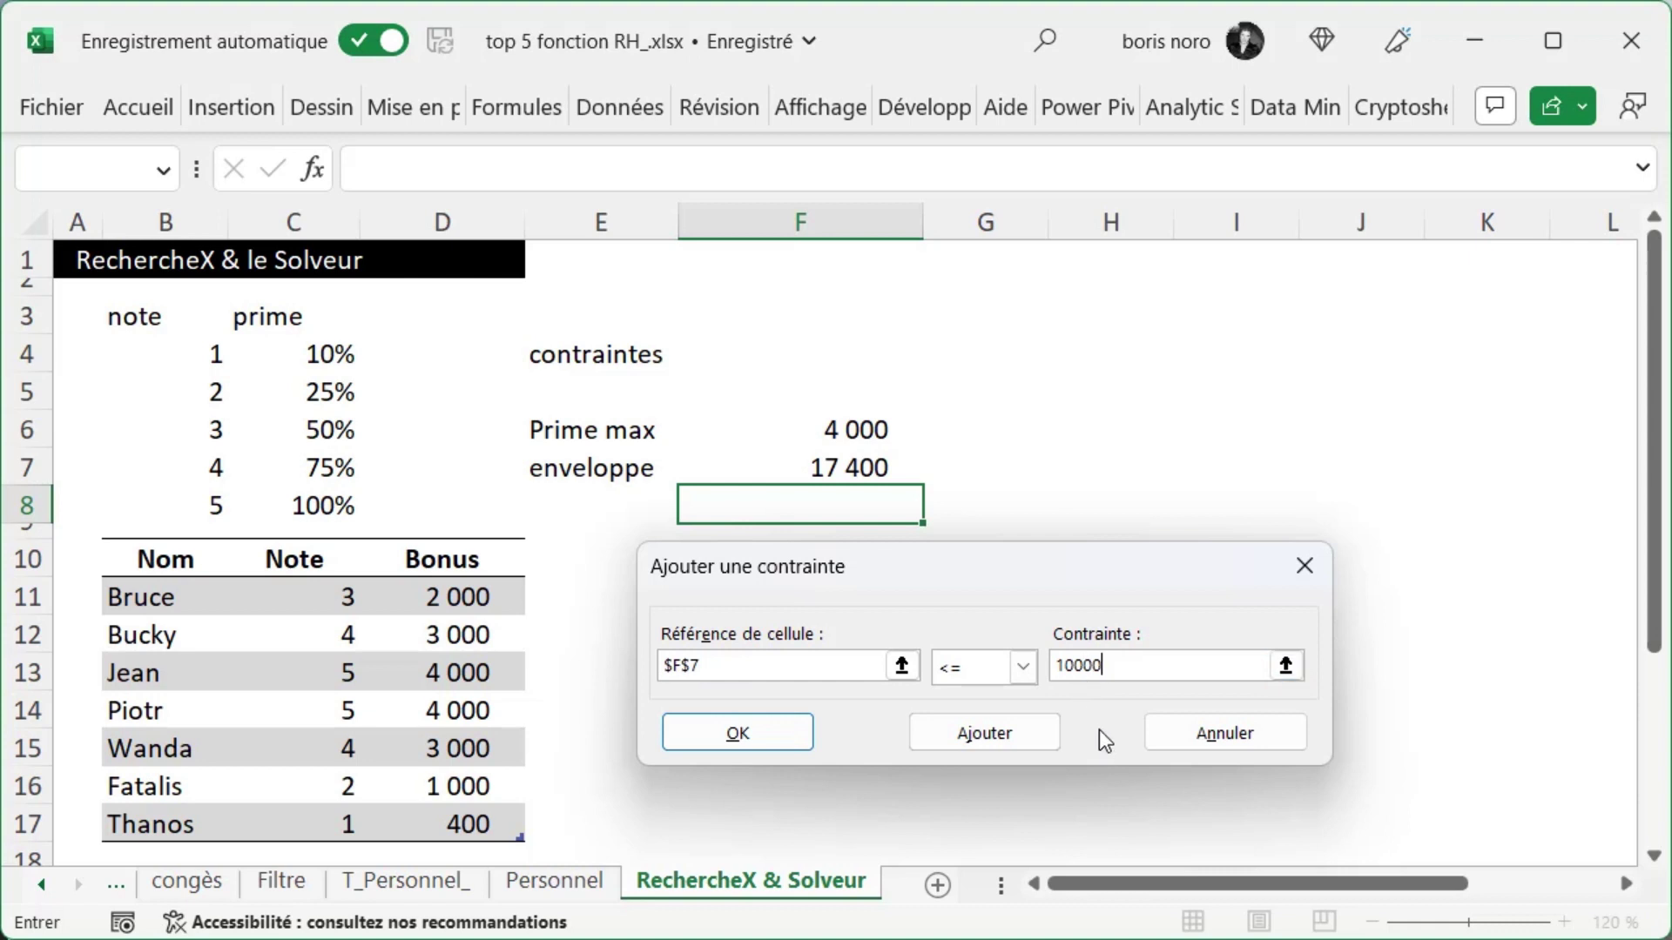
left_click(764, 740)
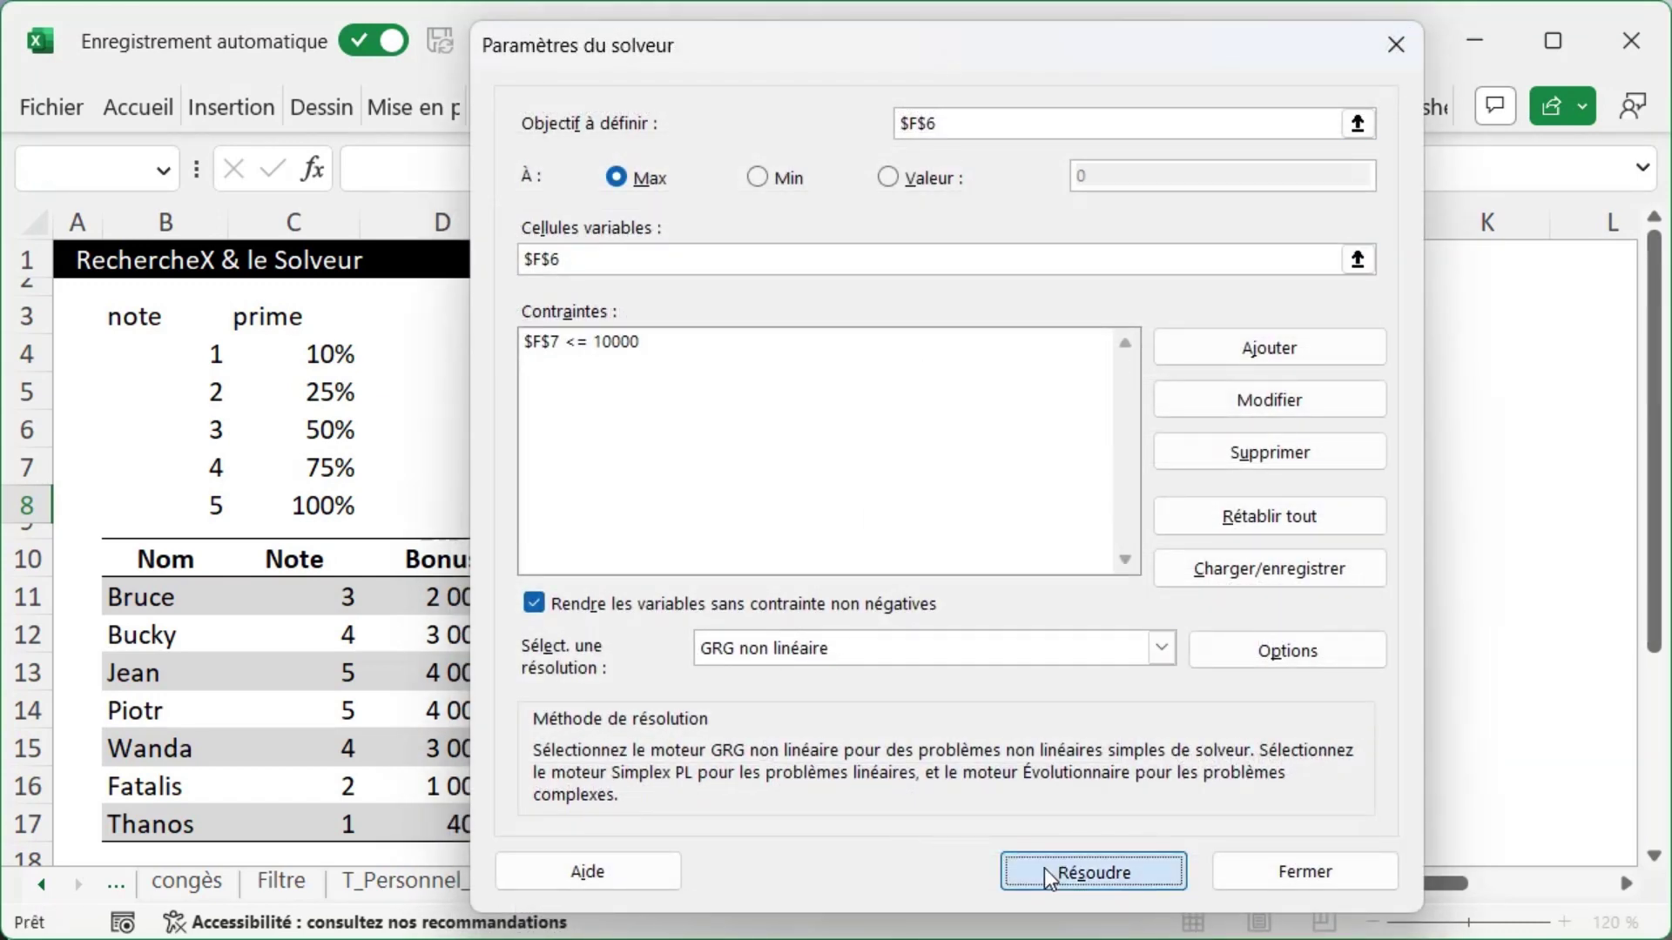
- Solve and keep the solution, then check Prime max (2 299) and the 10 000 enveloppe
left_click(1043, 869)
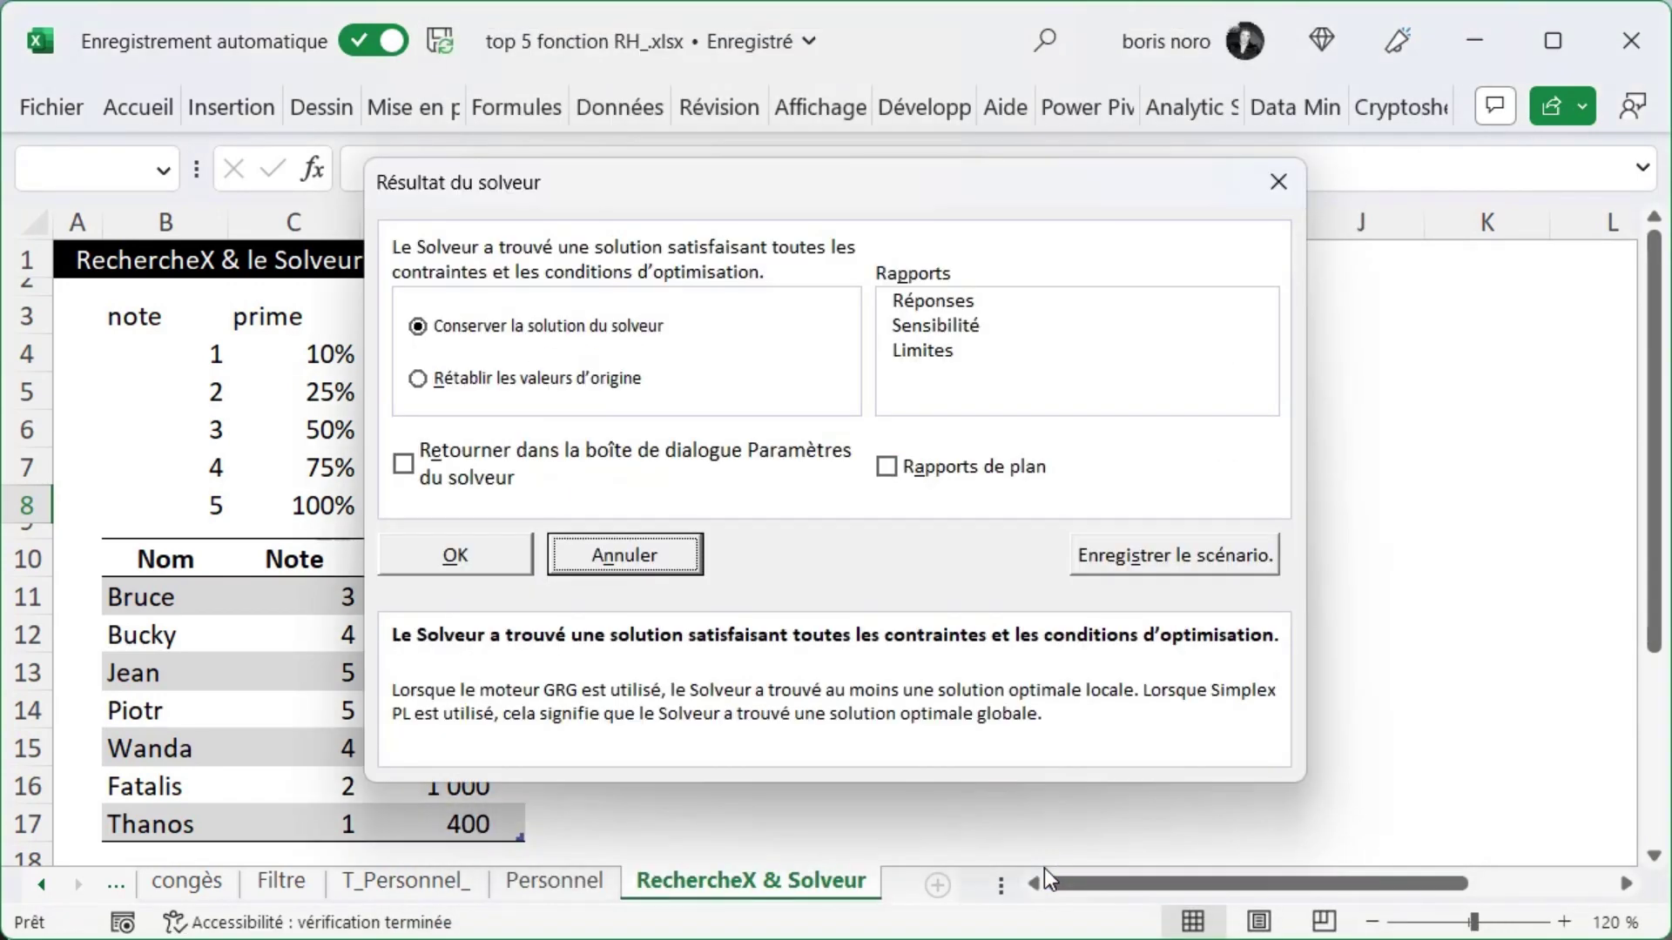
left_click(484, 562)
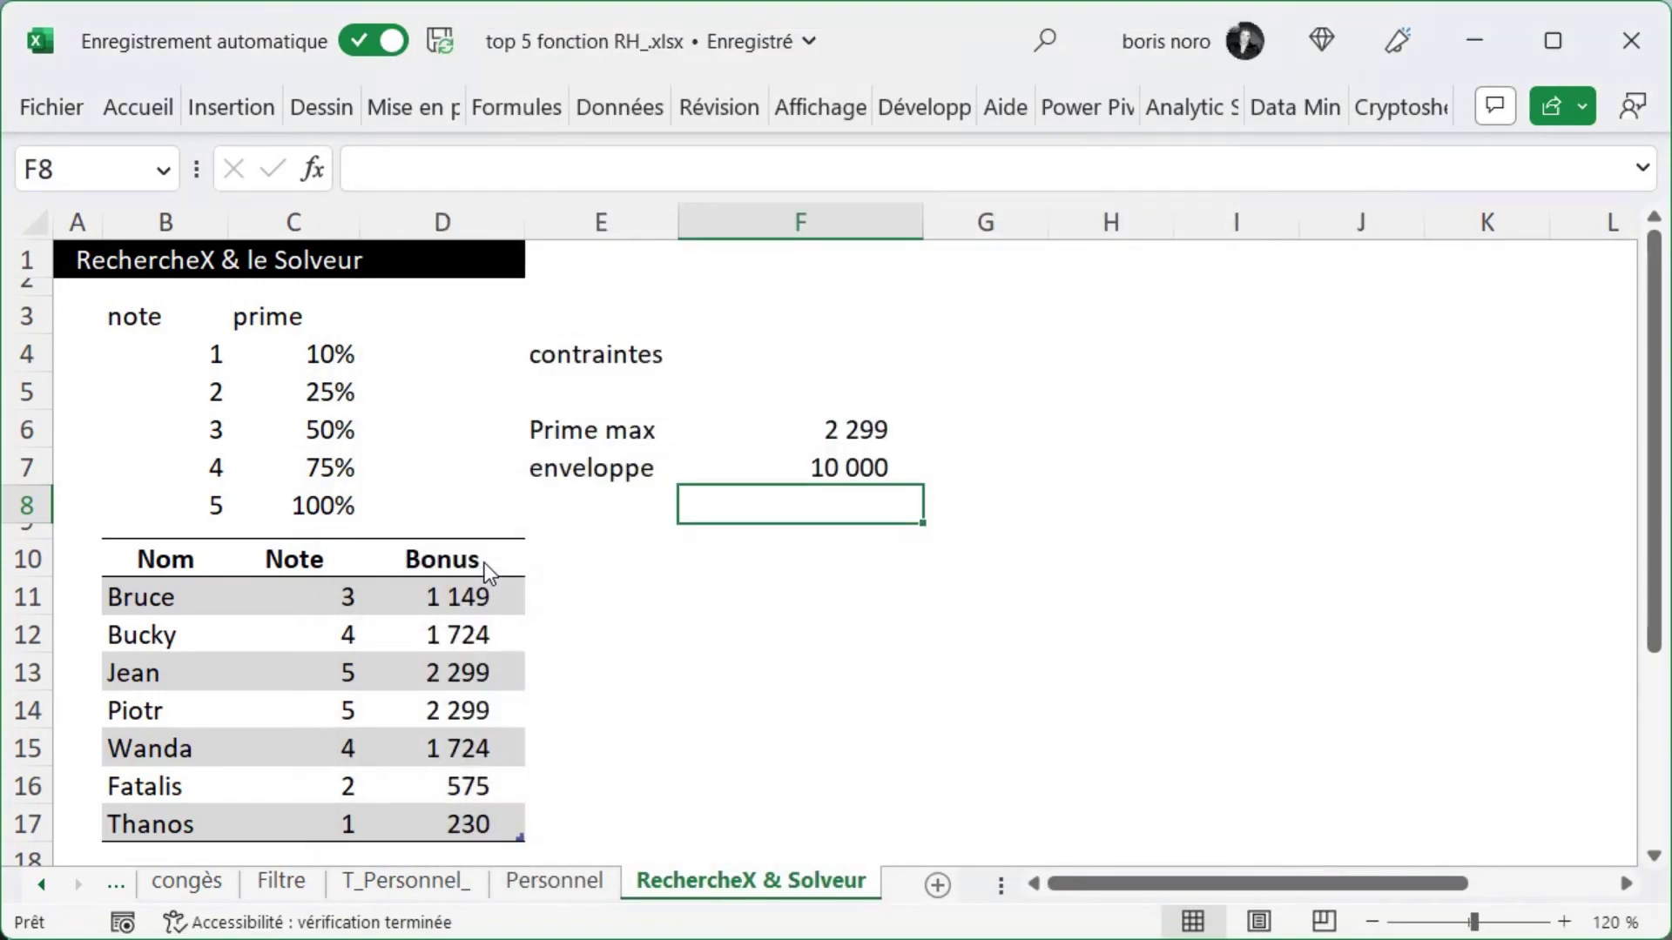
left_click(897, 427)
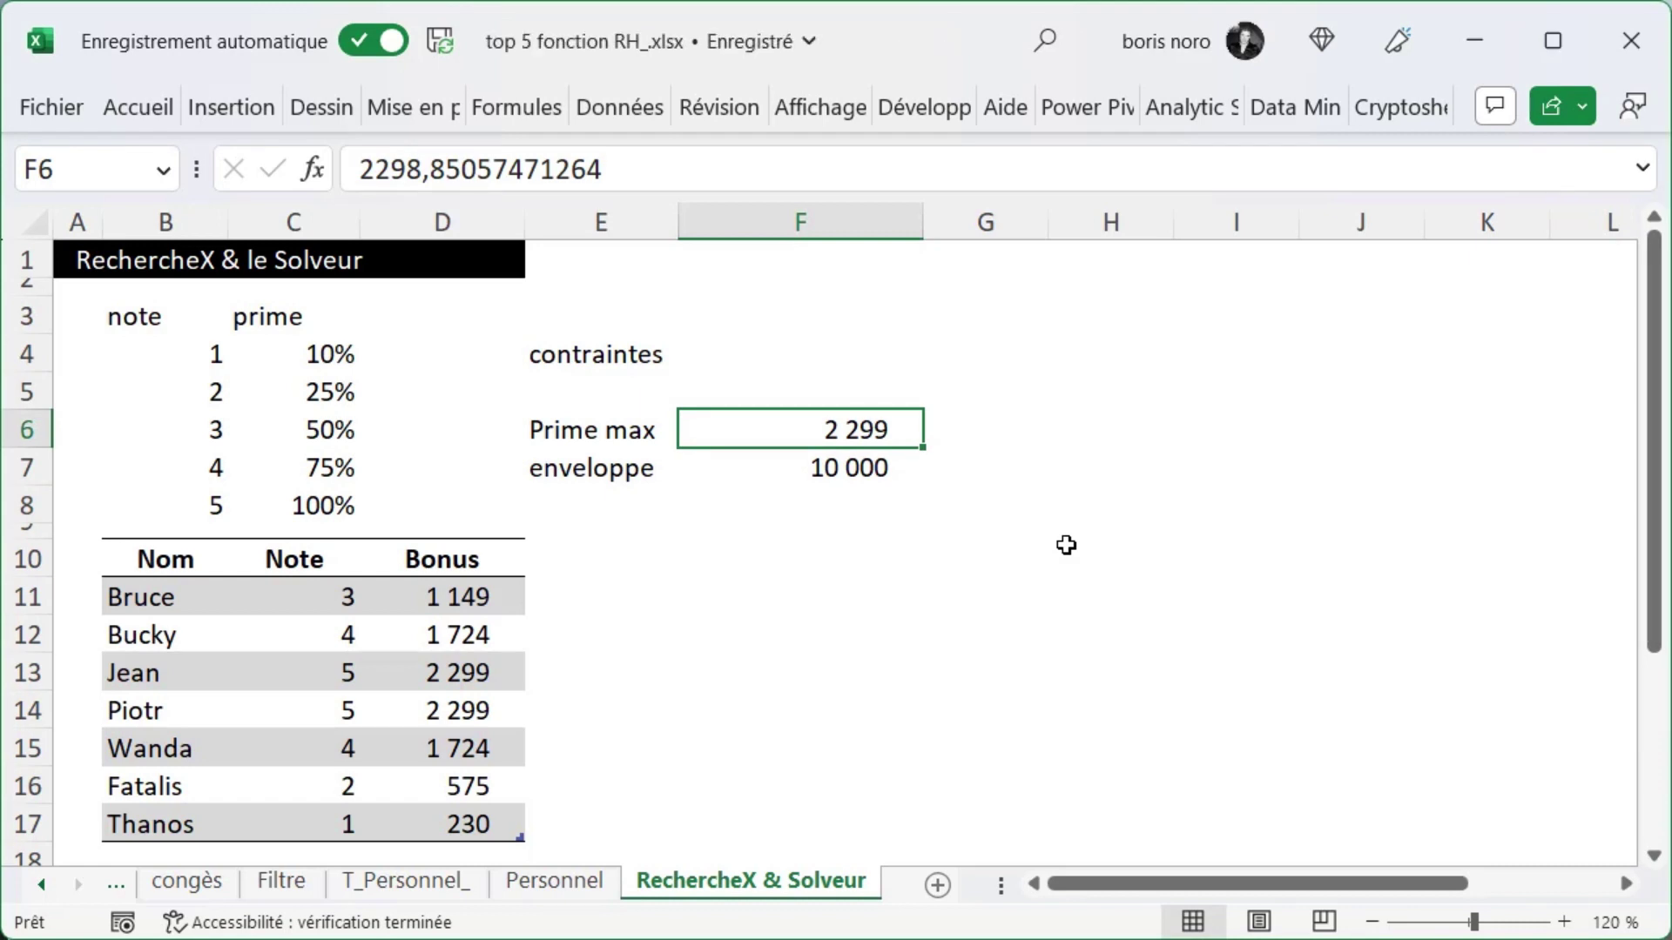
left_click(850, 476)
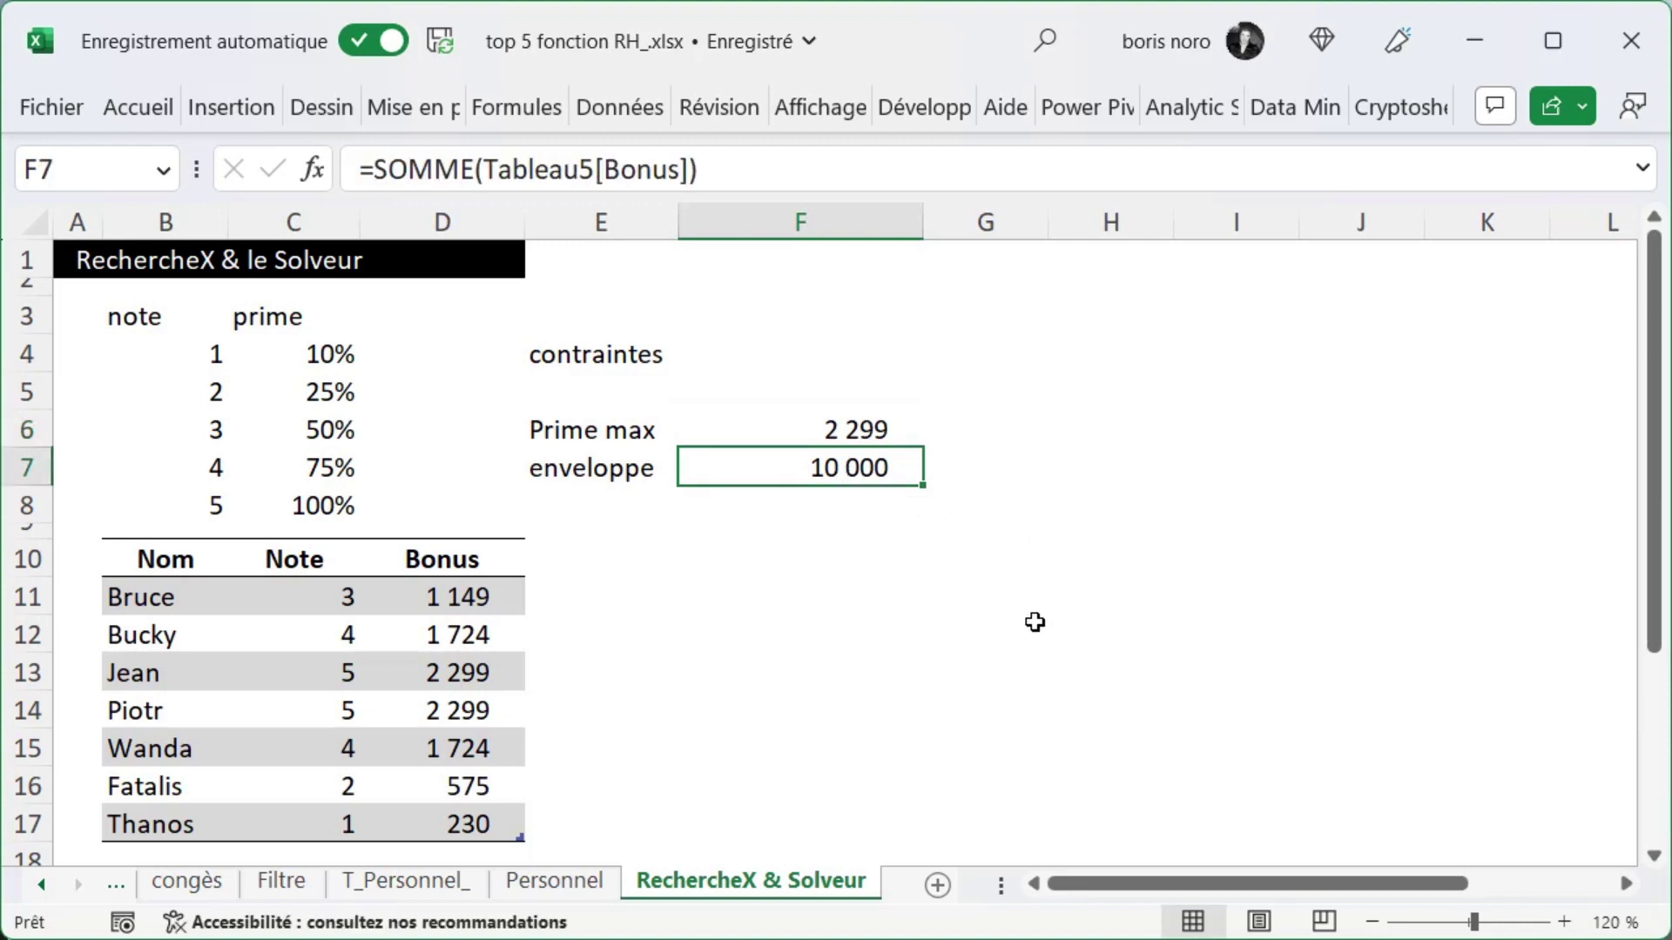